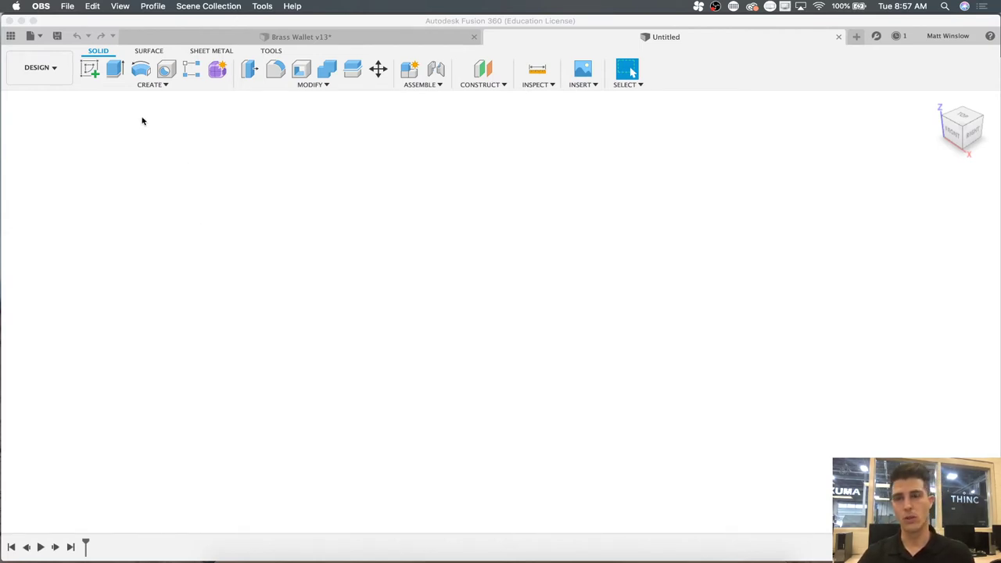
- Create a new sketch on the front (XZ) origin plane
click(91, 74)
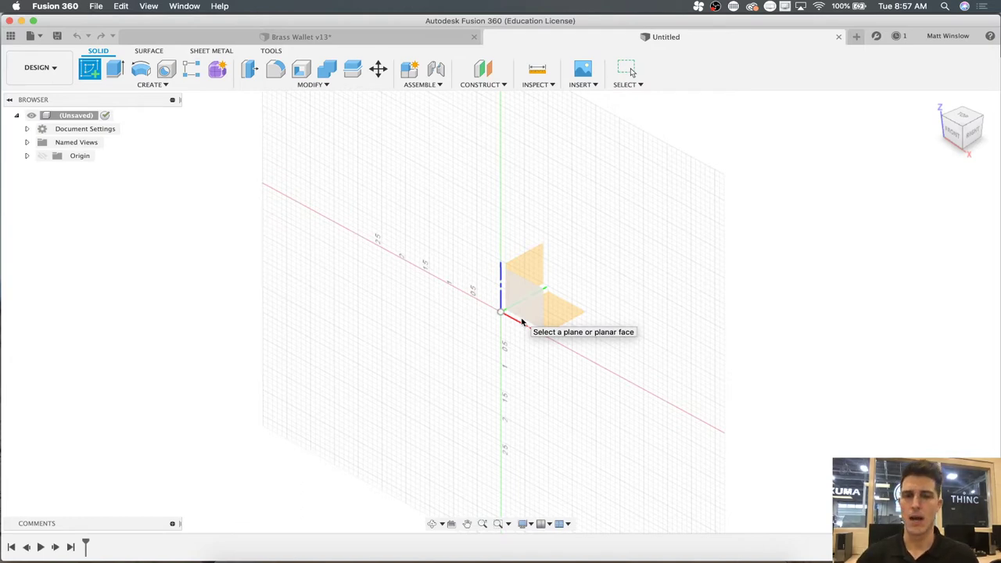
click(506, 293)
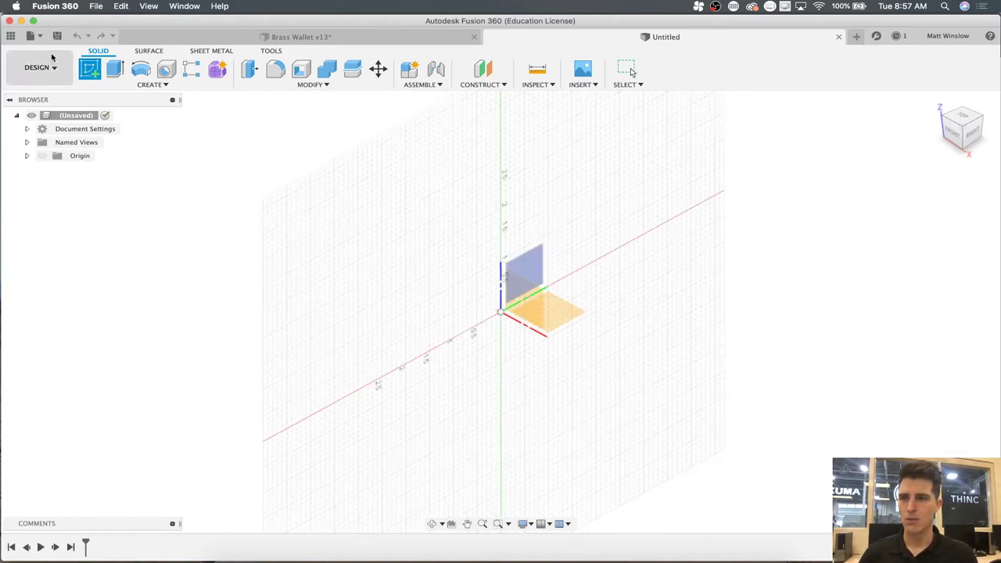
click(90, 70)
click(523, 309)
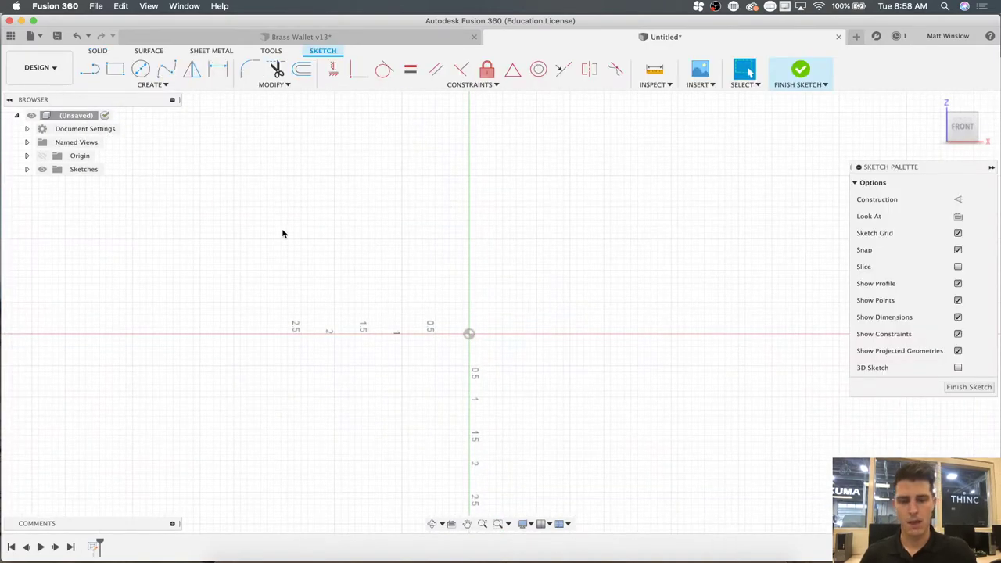
- Sketch a closed half-profile of the knob against the vertical axis, with a bottom edge about 0.8 in long, and trim the extra line down to the origin
key(l)
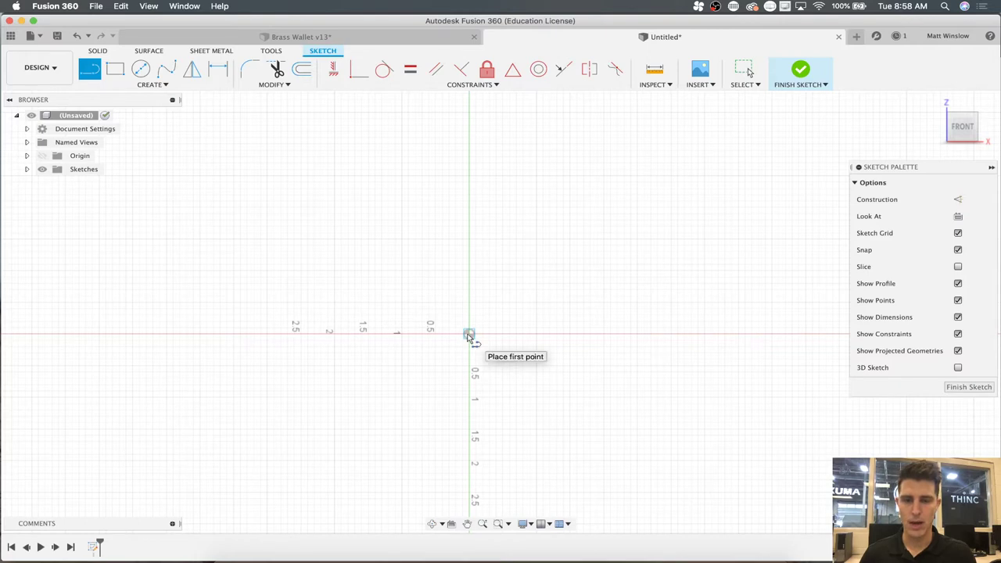
click(469, 334)
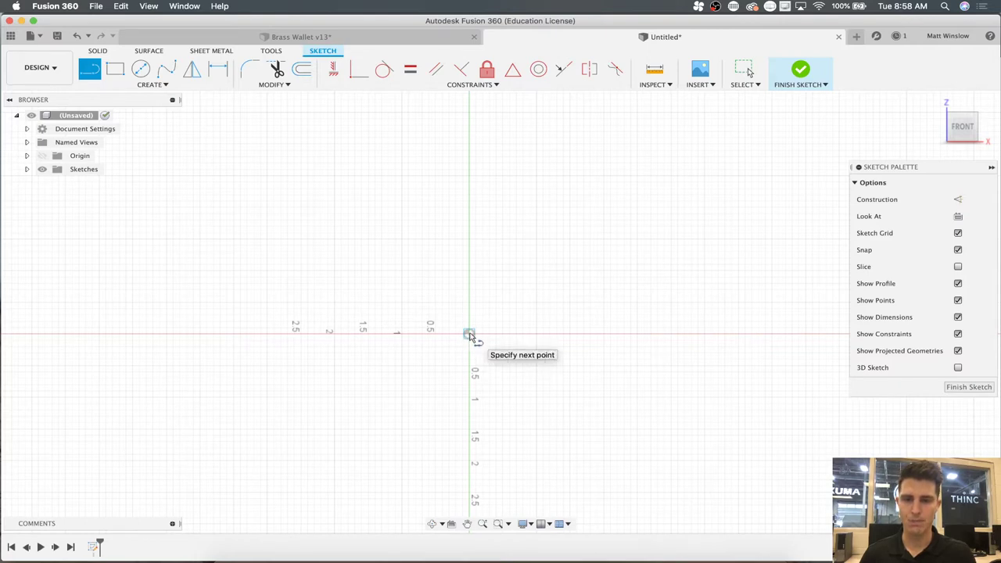
click(470, 277)
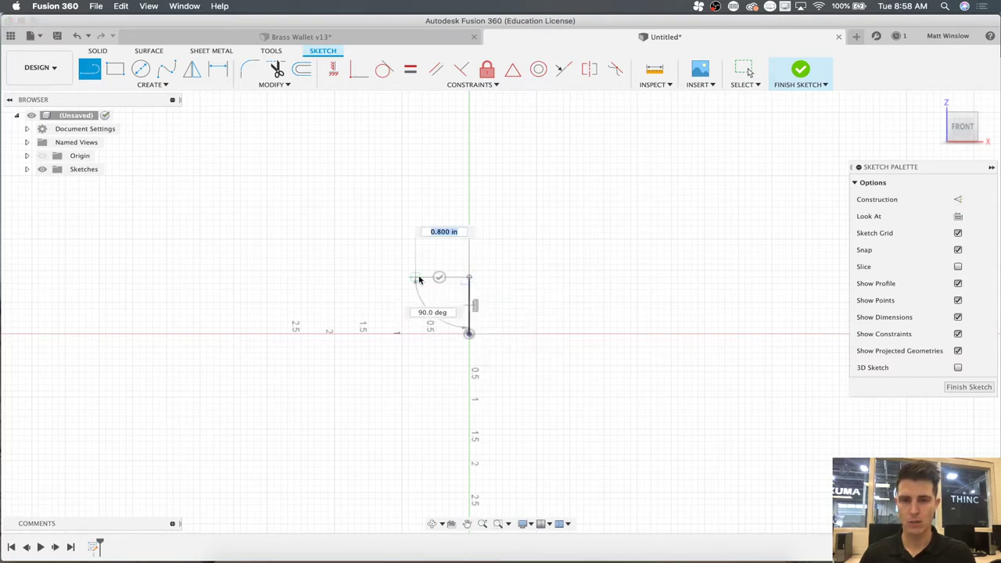
click(414, 277)
click(382, 213)
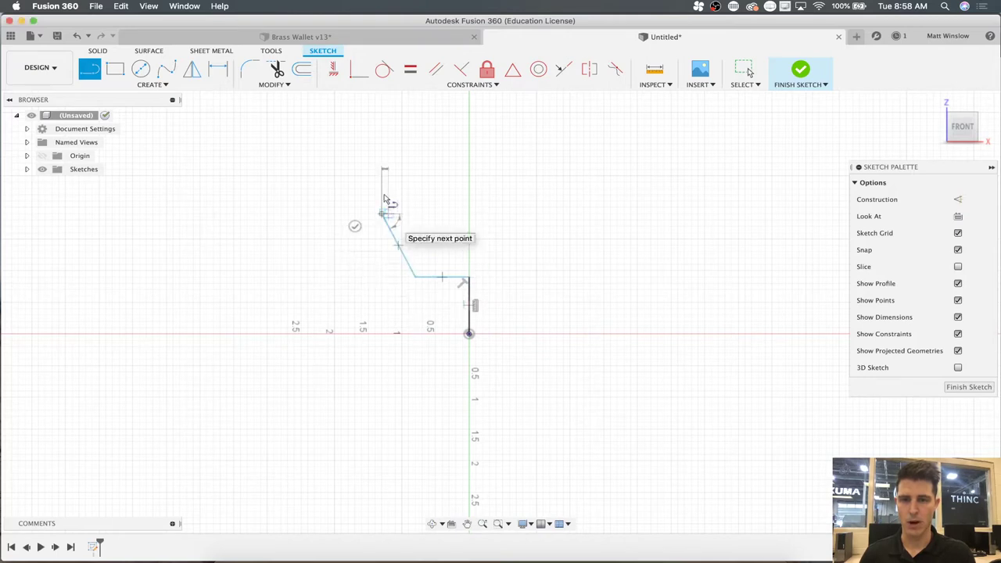
click(382, 131)
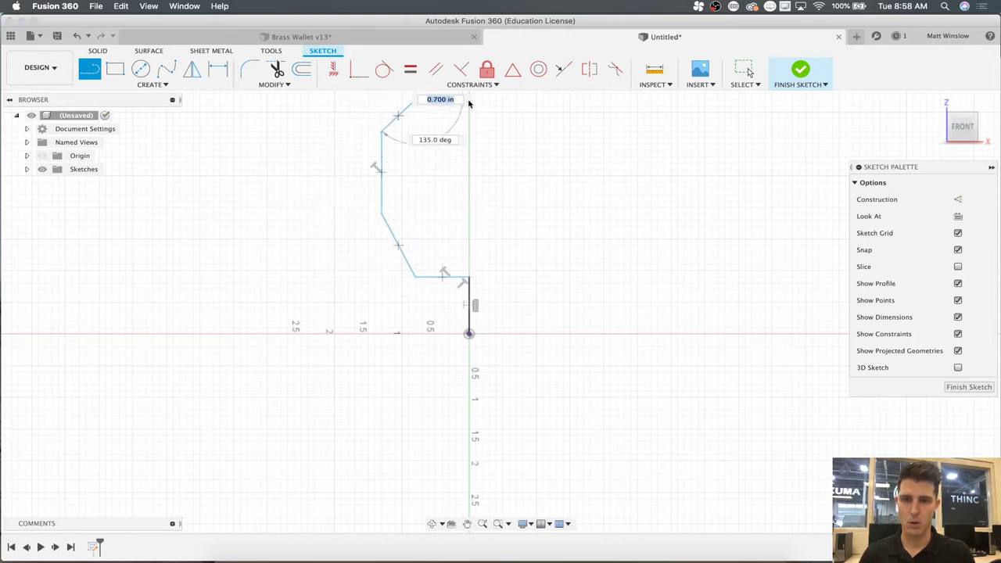
key(Return)
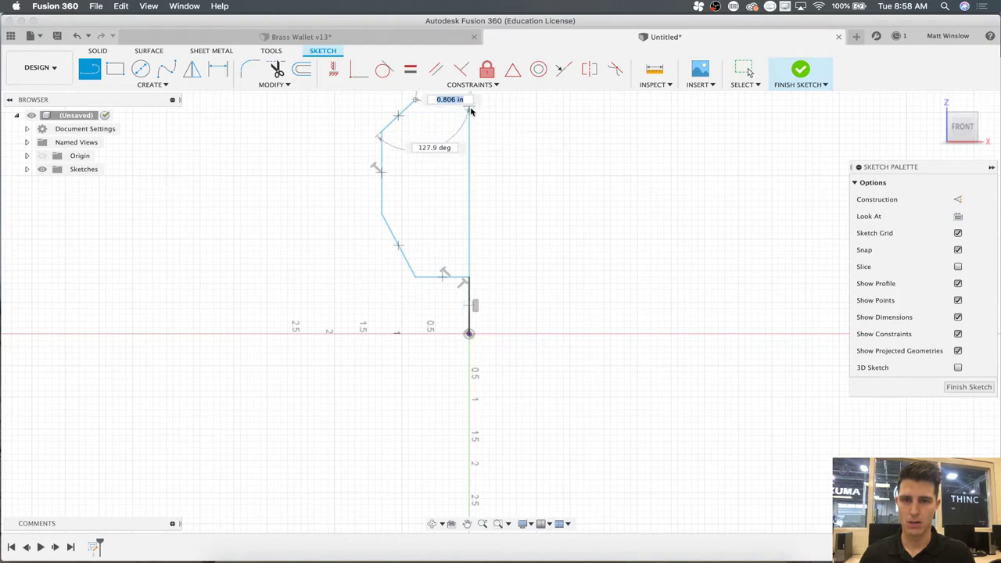
click(469, 105)
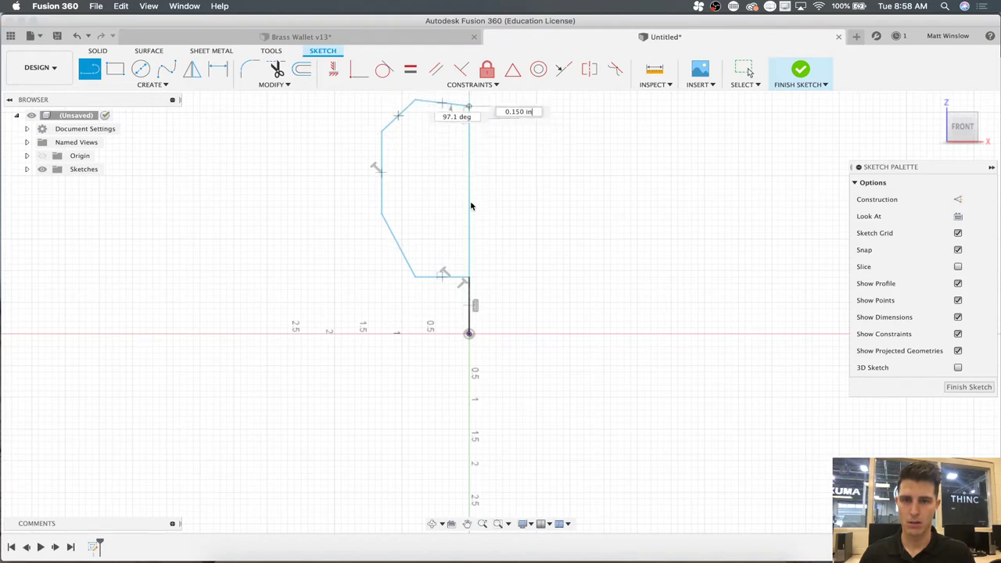
click(471, 278)
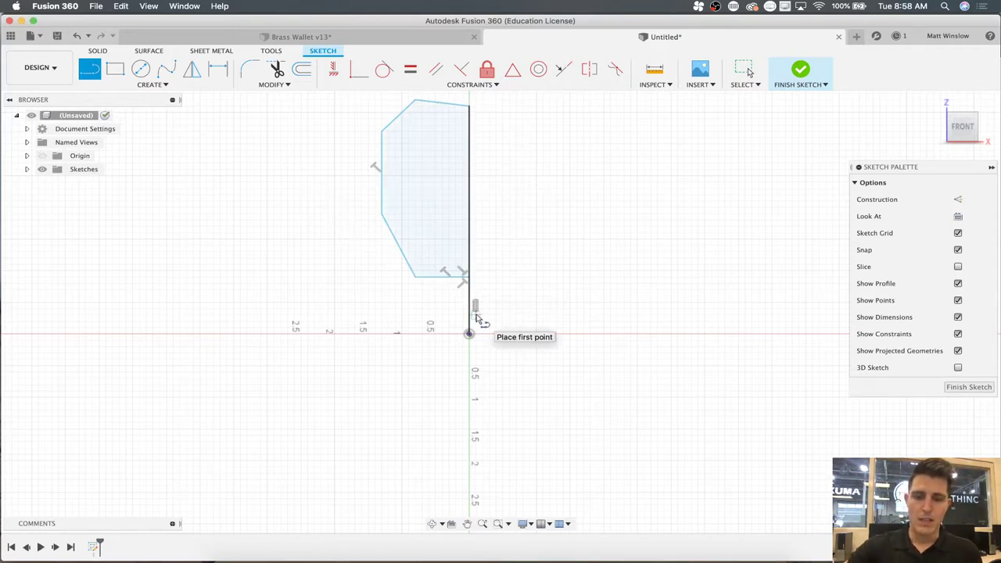
key(t)
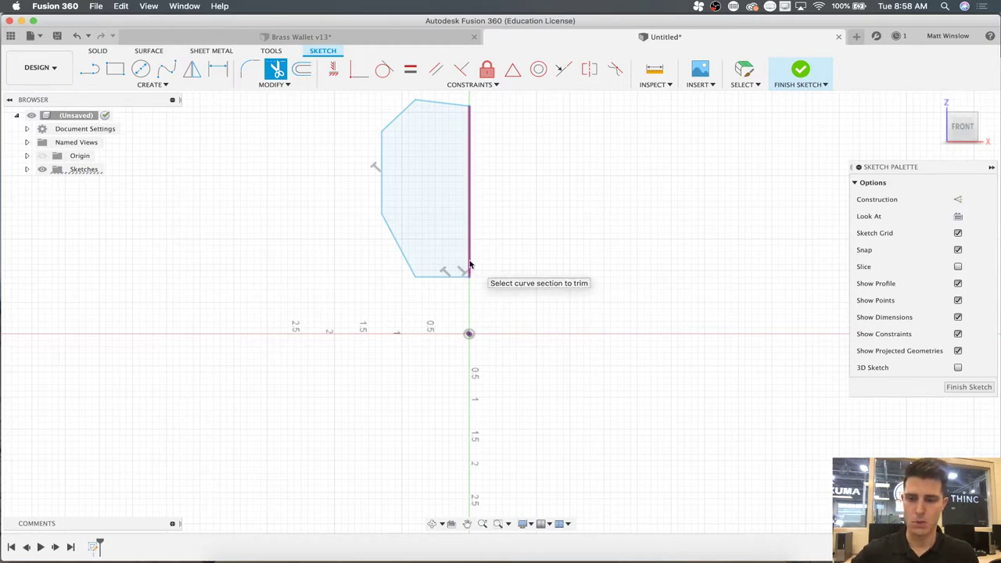
key(Escape)
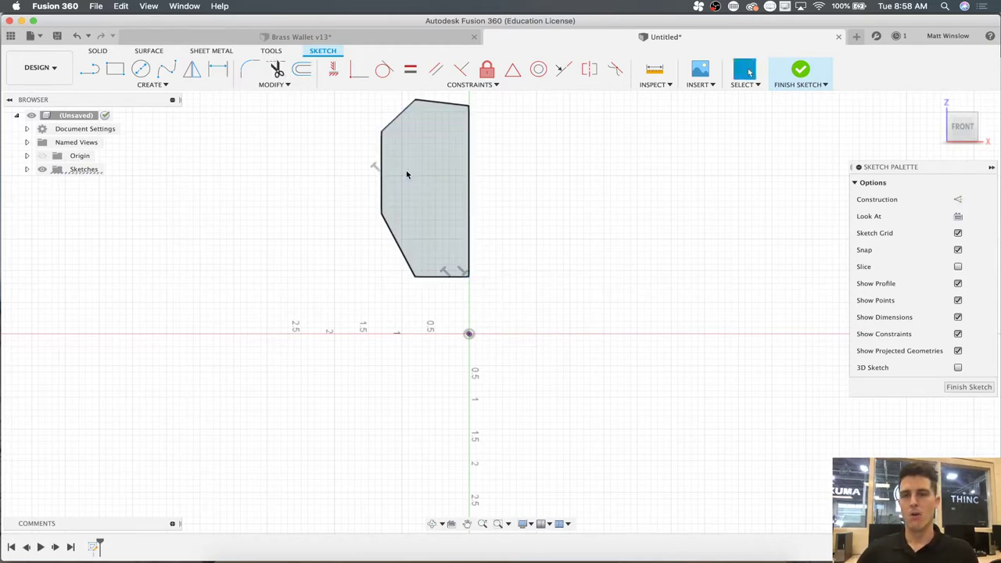
- Revolve the profile 360 degrees about its straight vertical edge as a new component
scroll(406, 175, down, 3)
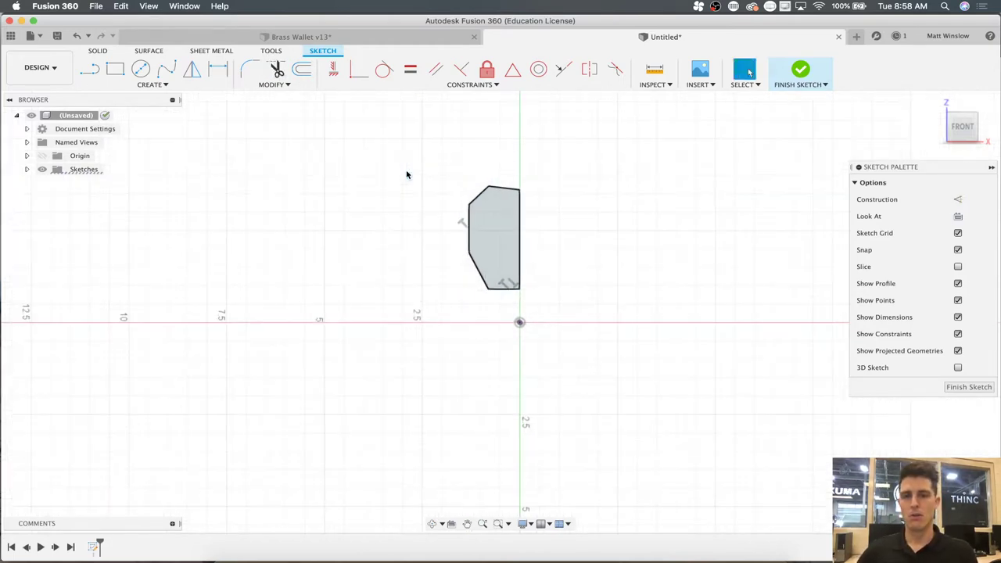
click(97, 51)
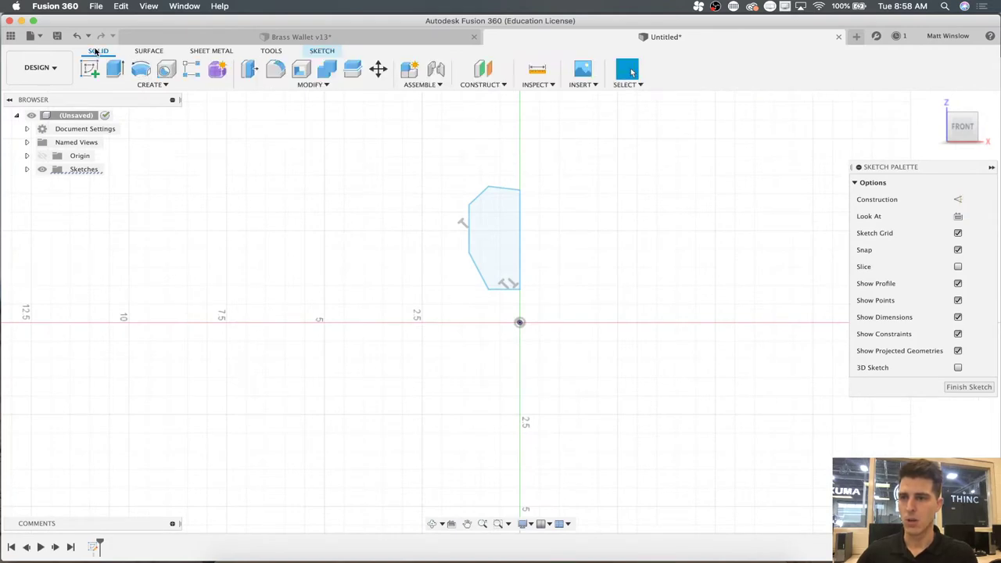
click(141, 71)
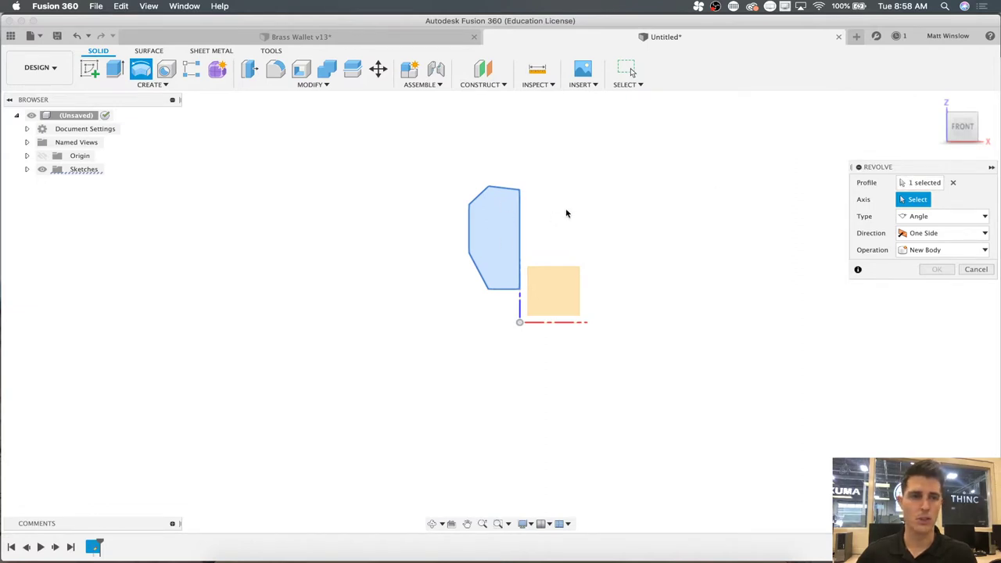
click(520, 222)
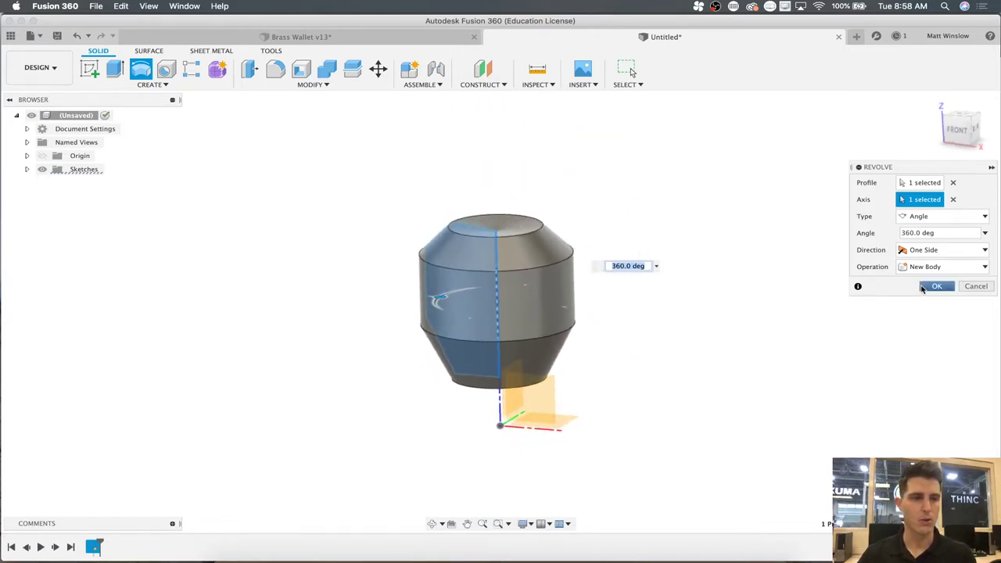
click(931, 269)
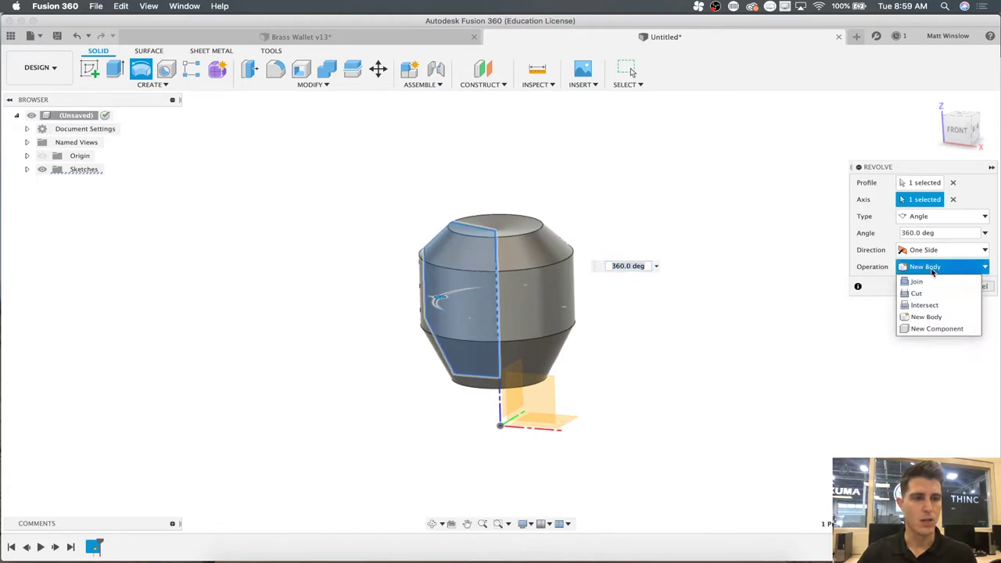
click(942, 329)
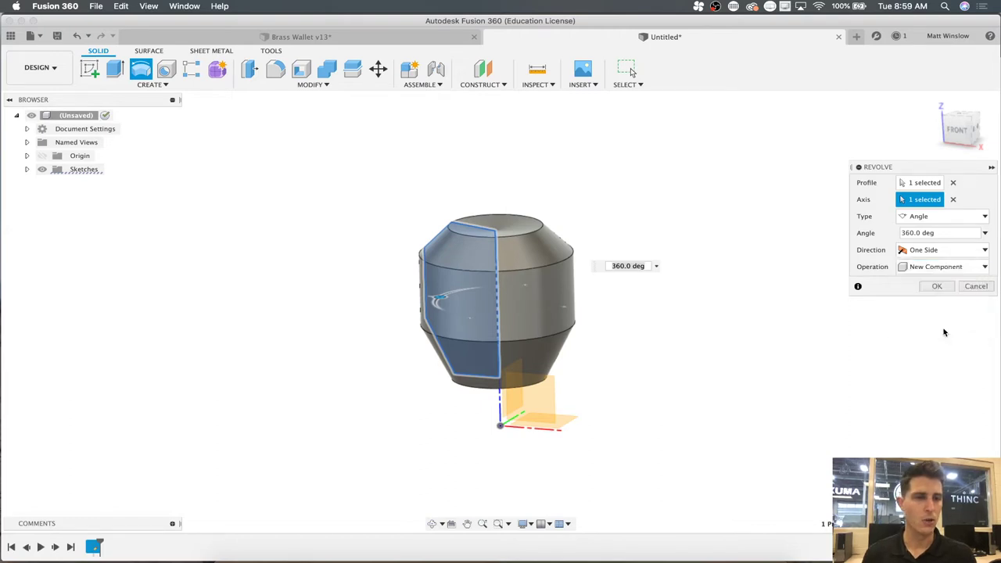
click(939, 287)
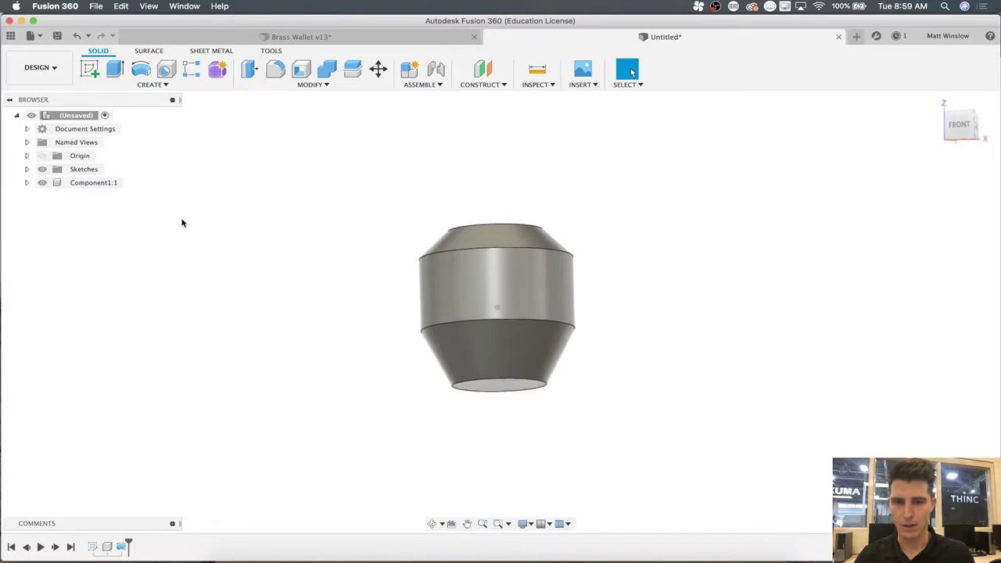
- Rename the revolved component as Gear Shifter Knob
click(98, 186)
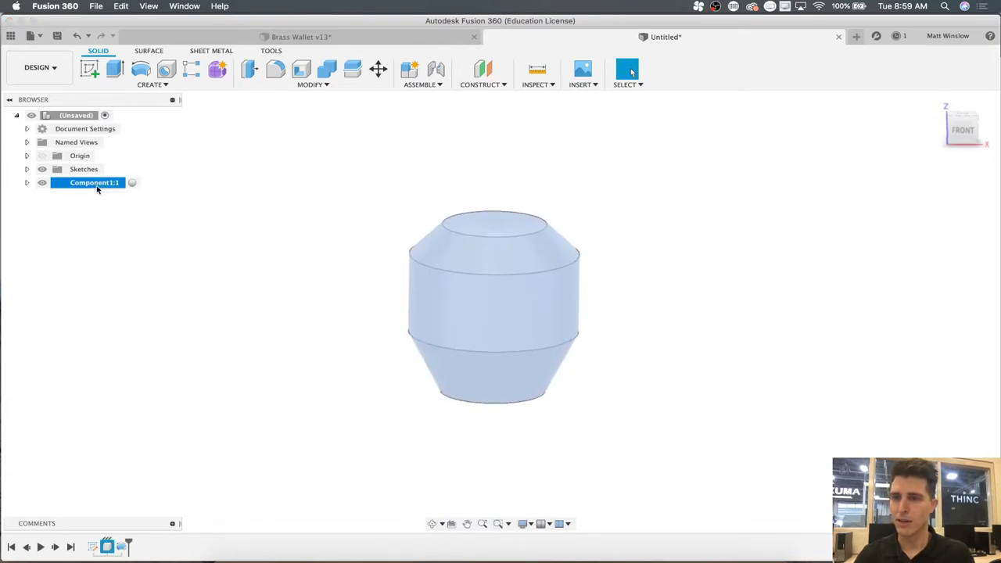
right_click(97, 187)
click(89, 189)
double_click(89, 189)
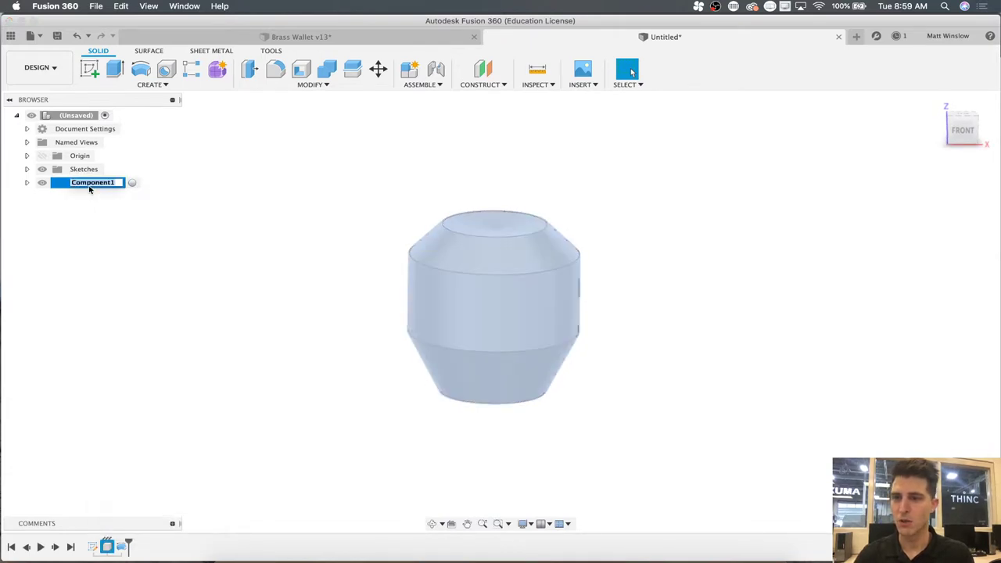
text(Gear)
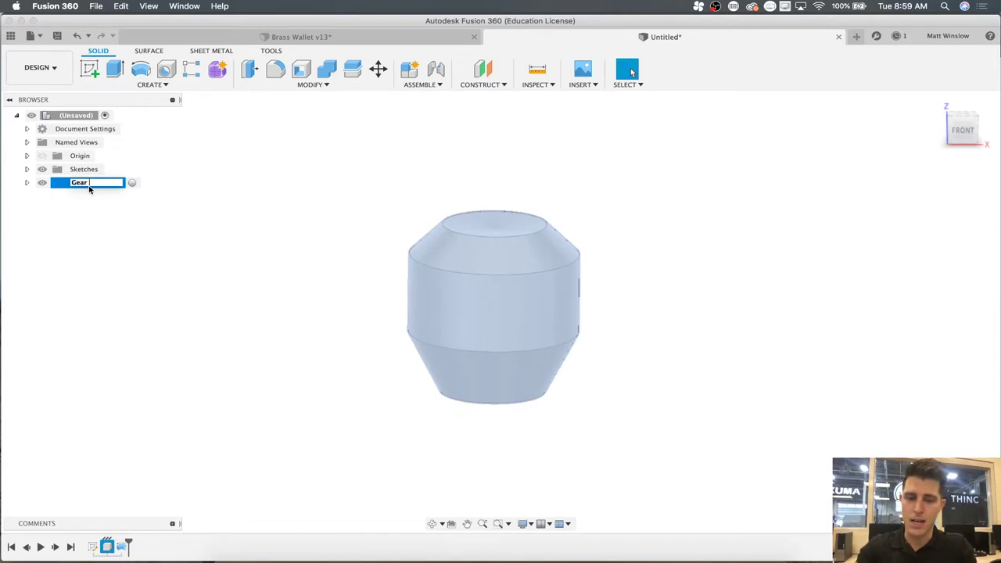
text( Shifter )
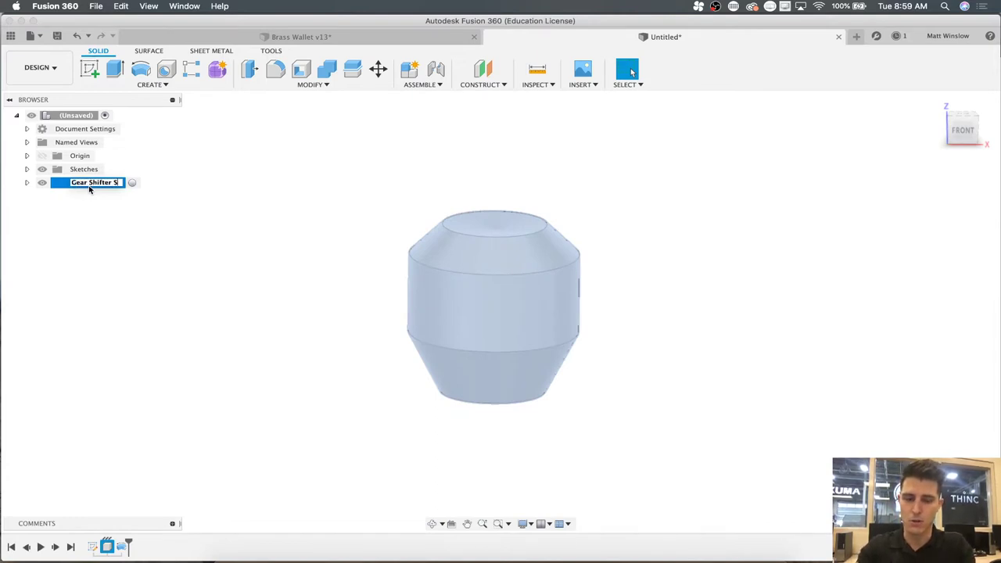
text(Knob)
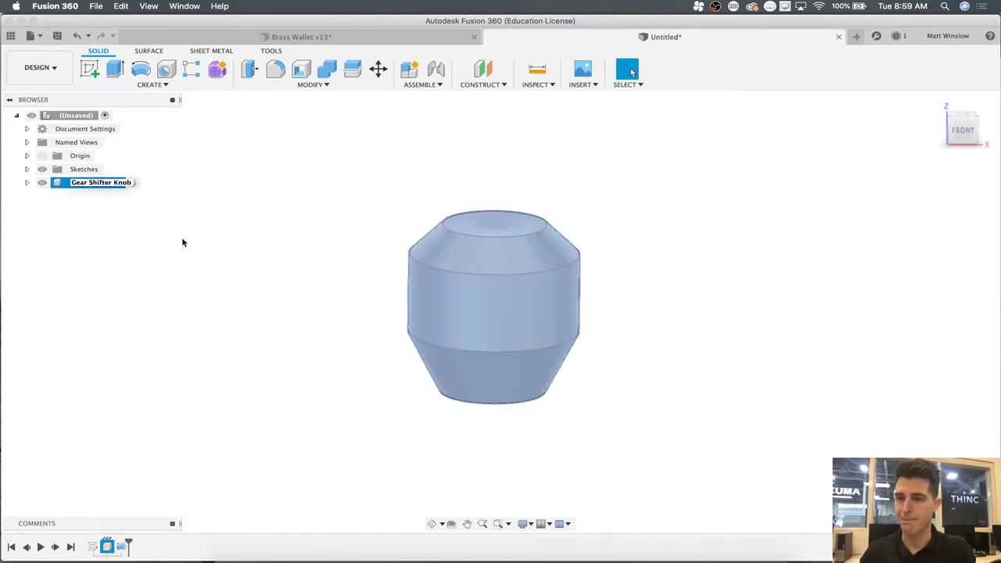
click(185, 242)
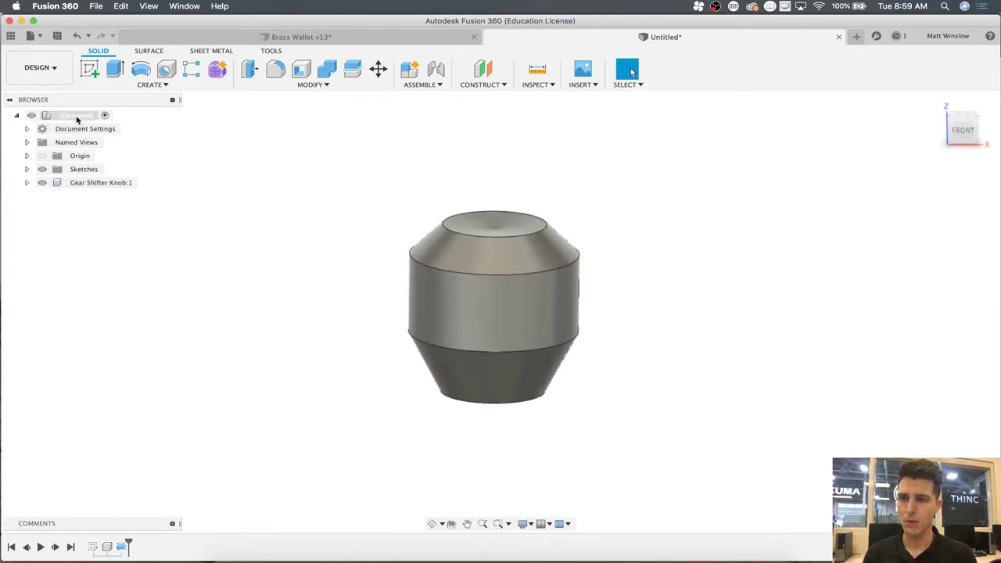
- Save the design as Shifter Assembly in the Davis Tech Fusion 360 Live Demo project
click(58, 36)
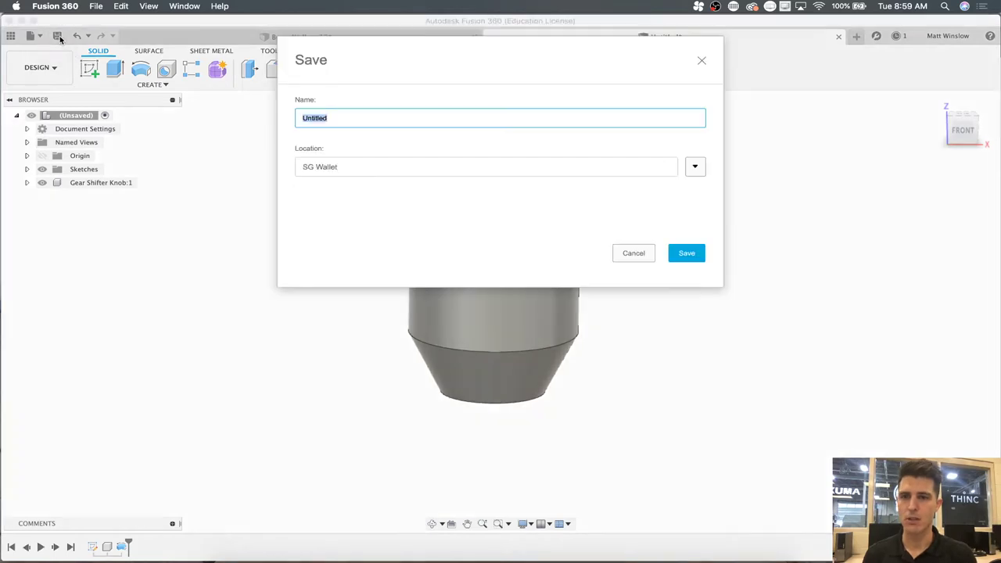
click(695, 166)
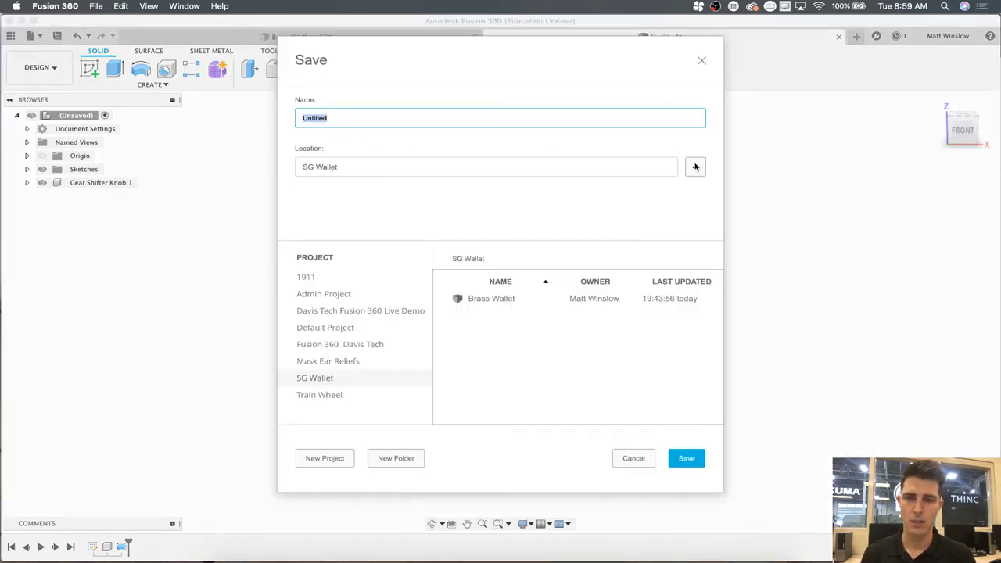
click(339, 313)
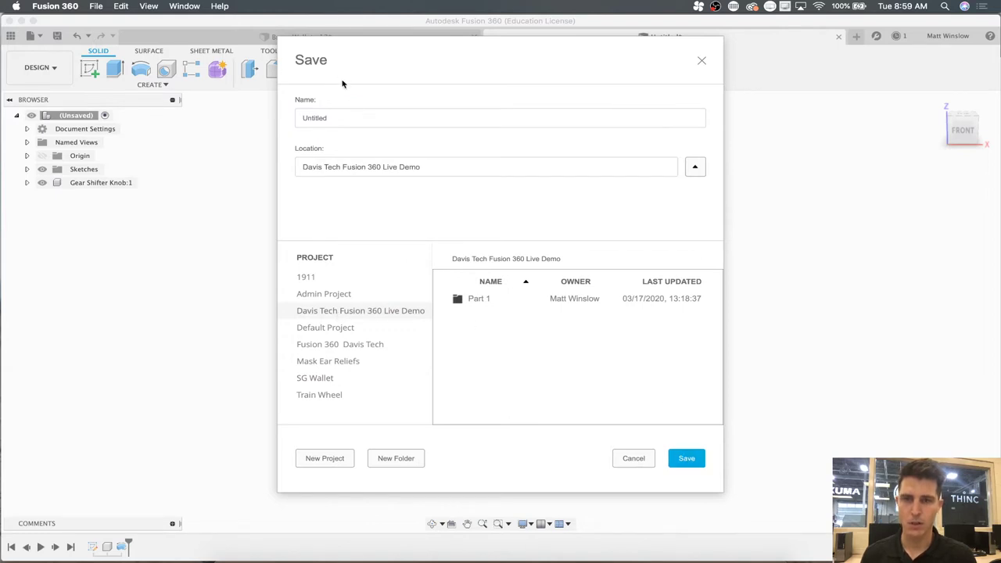
click(352, 118)
drag(351, 118, 298, 114)
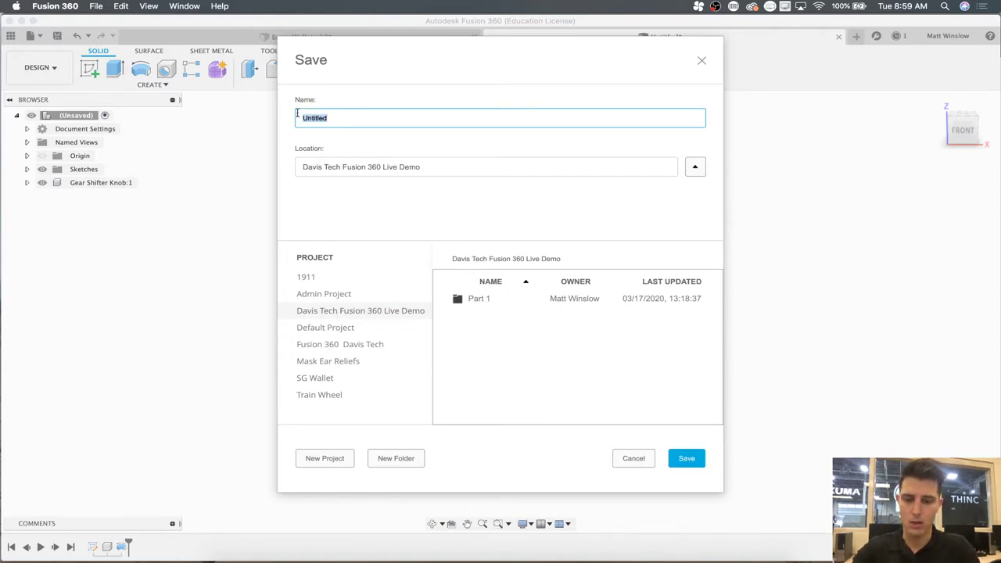
text(Shifter As)
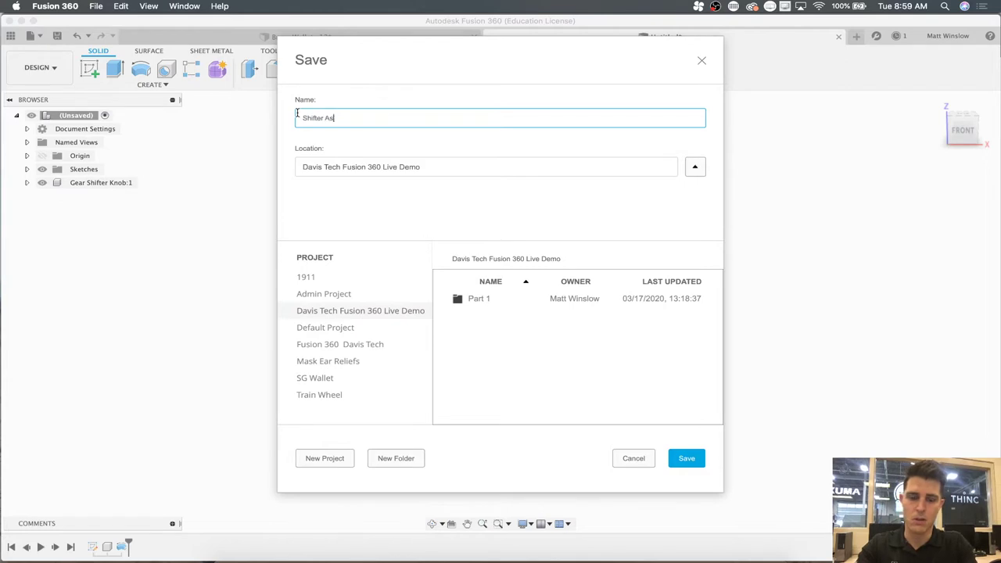
text(sembly)
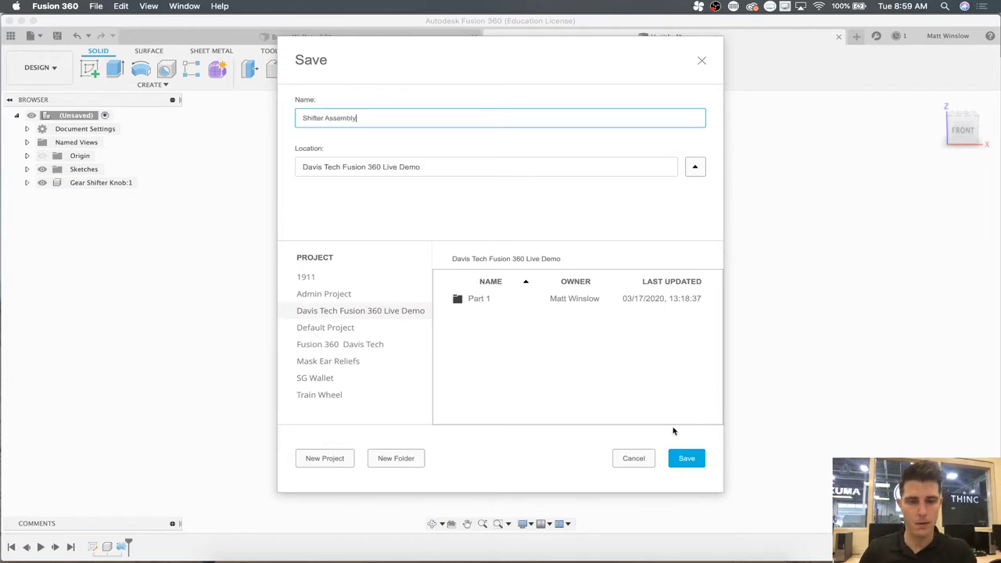
click(685, 458)
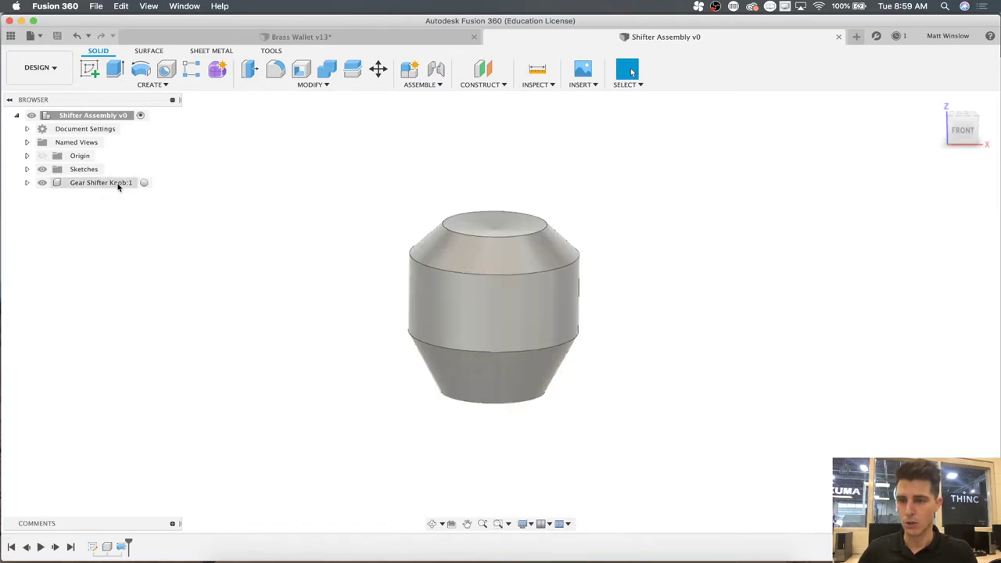
- Sketch a narrow closed rectangle on the front plane, about 0.3 in wide and 2.8 in long, running down from the knob's bottom edge
shift+scroll(317, 225, down, 3)
scroll(317, 225, down, 2)
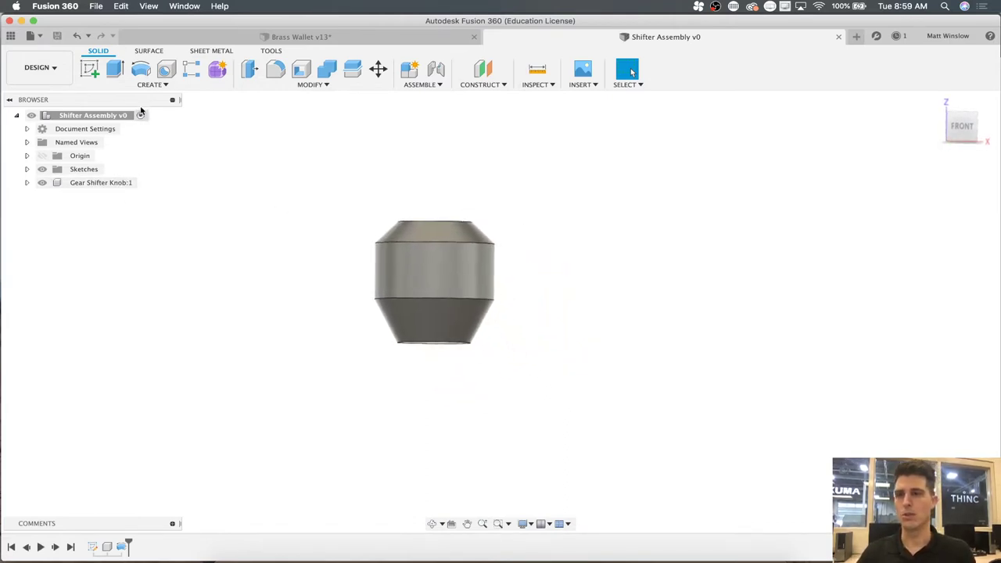
click(90, 72)
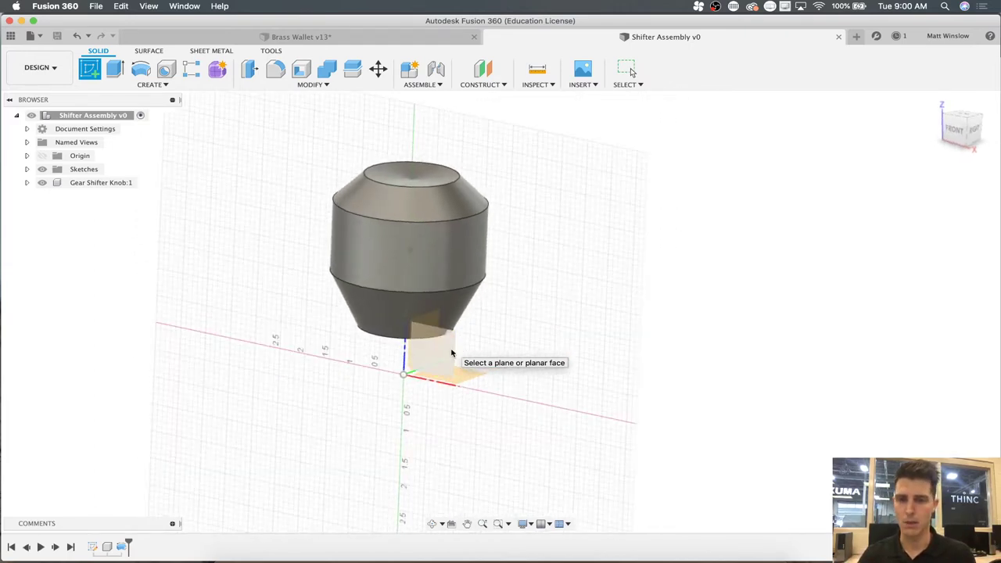
scroll(431, 350, up, 3)
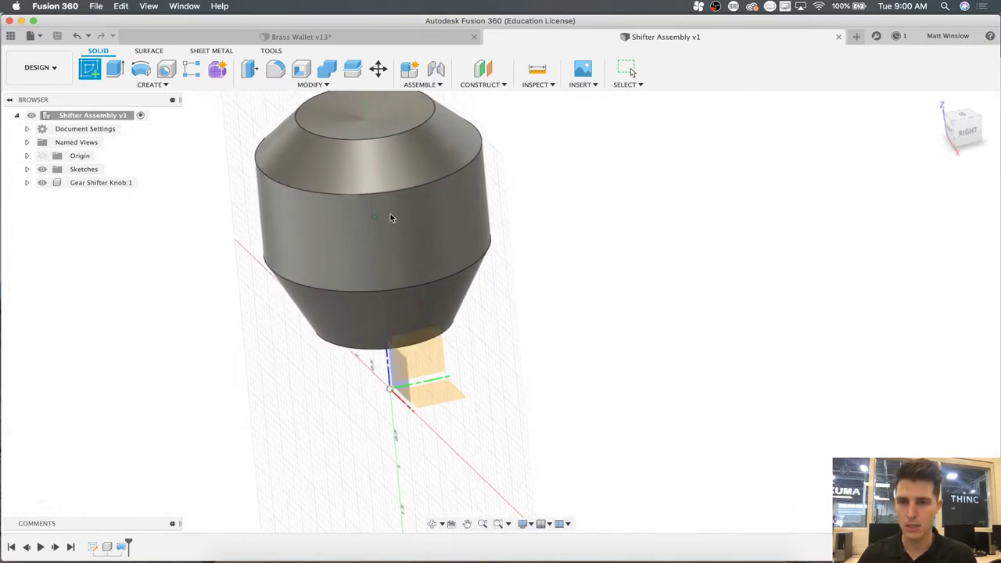
click(413, 356)
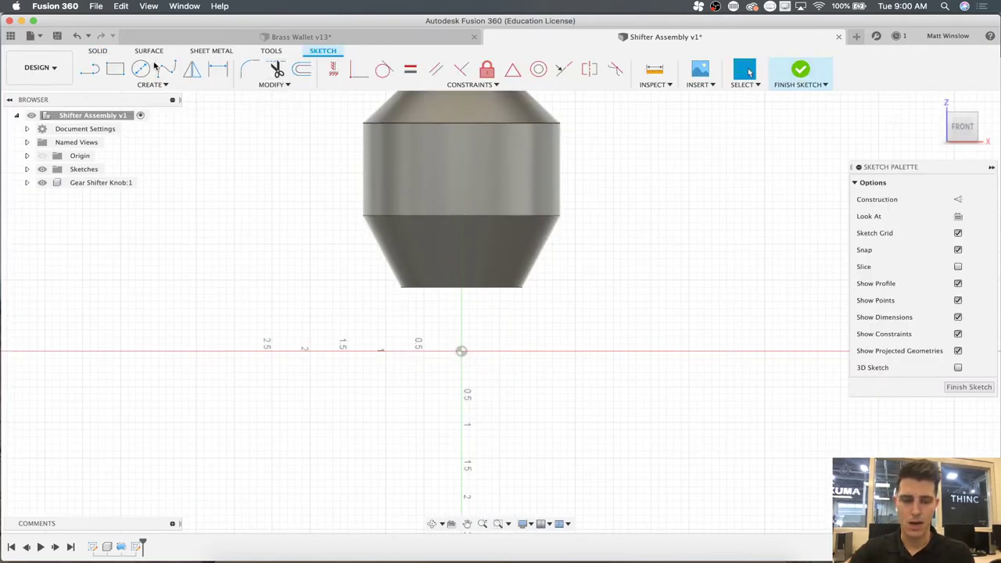
key(l)
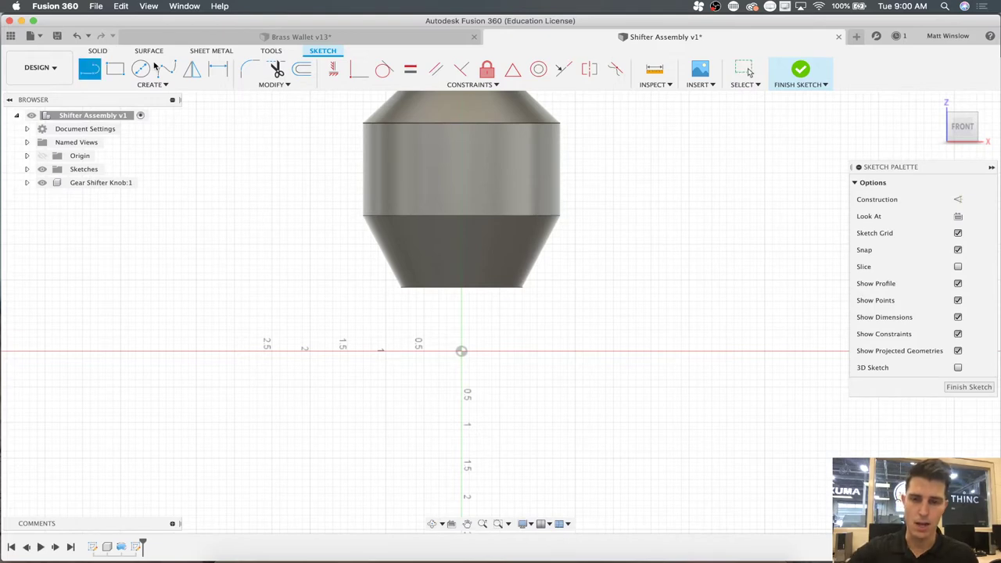
click(441, 289)
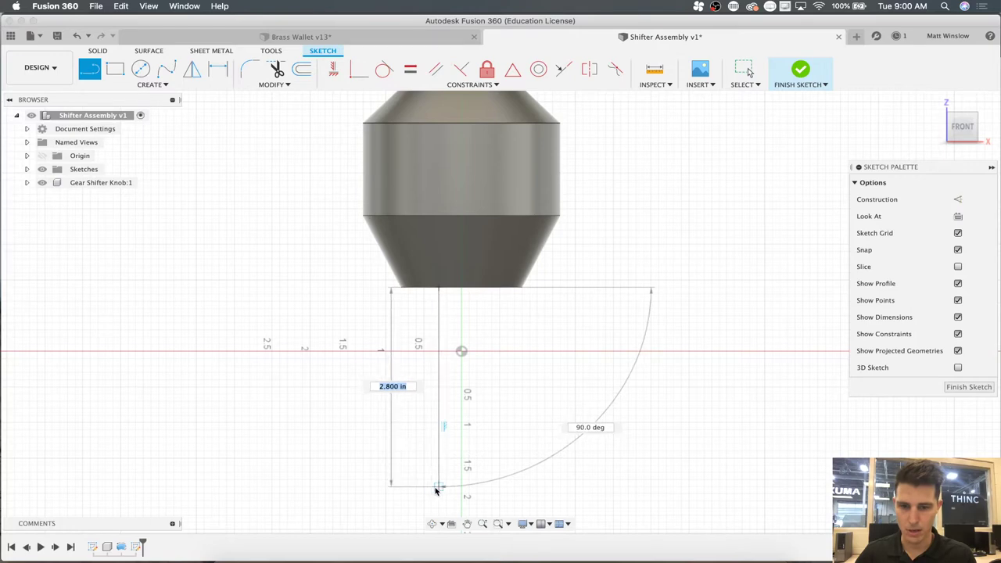
click(439, 488)
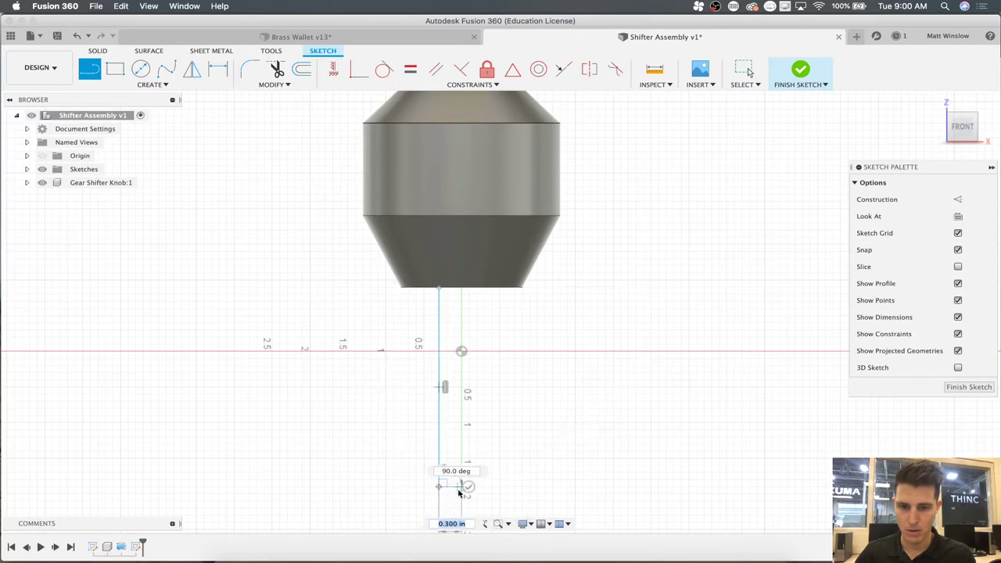
click(460, 488)
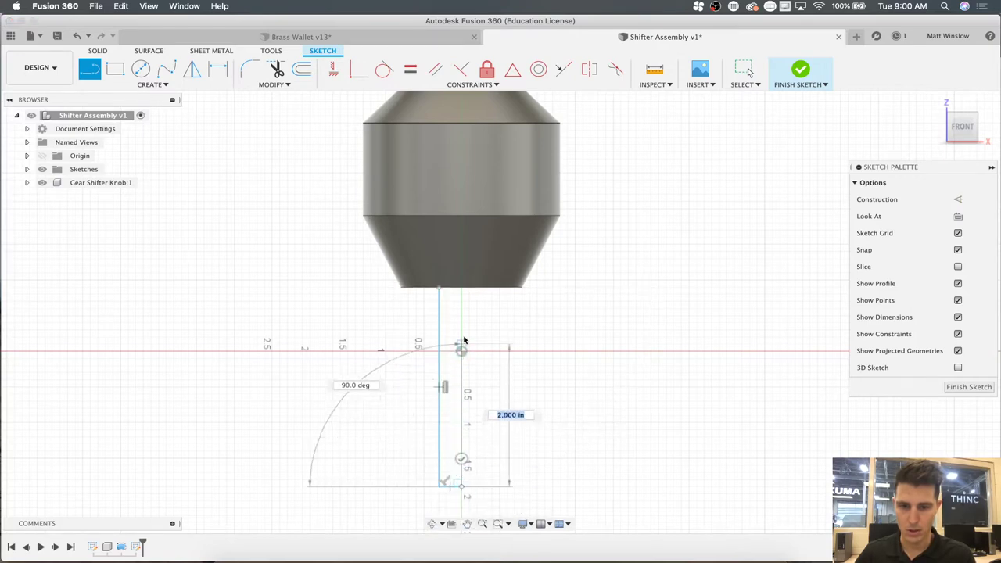
drag(465, 317, 462, 294)
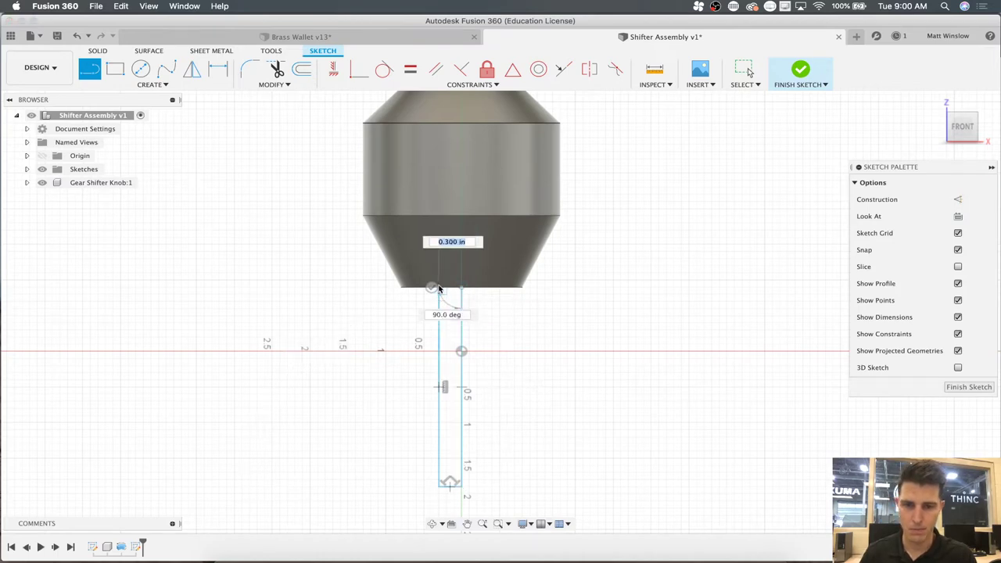
click(439, 288)
- Dimension the rectangle's width between its two long edges as 0.5 in
key(d)
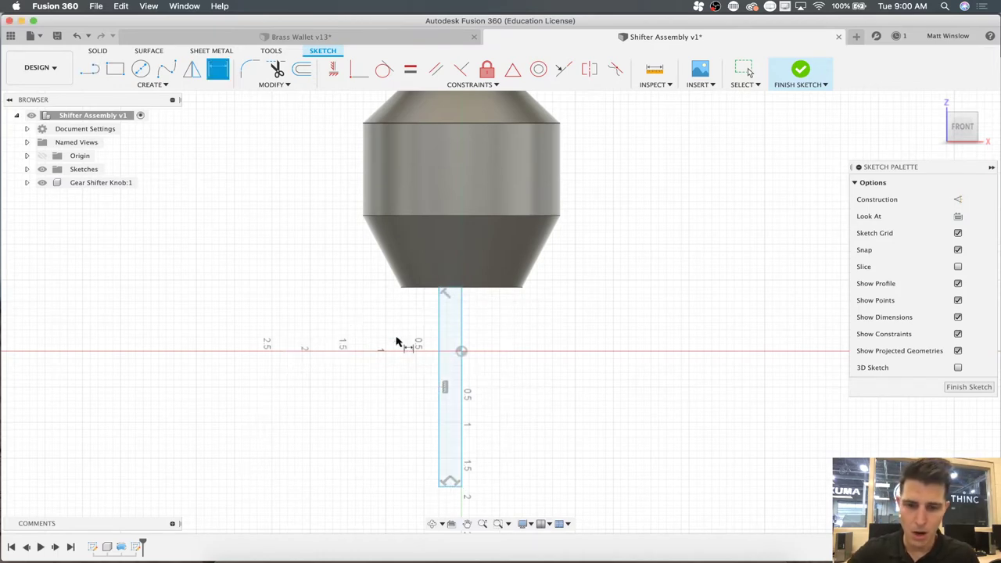
click(463, 341)
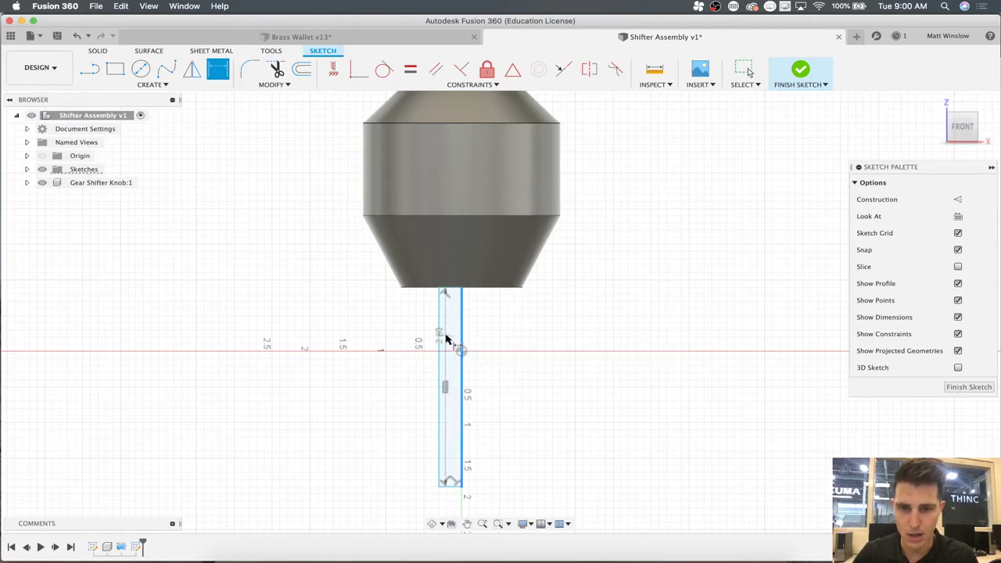
click(441, 339)
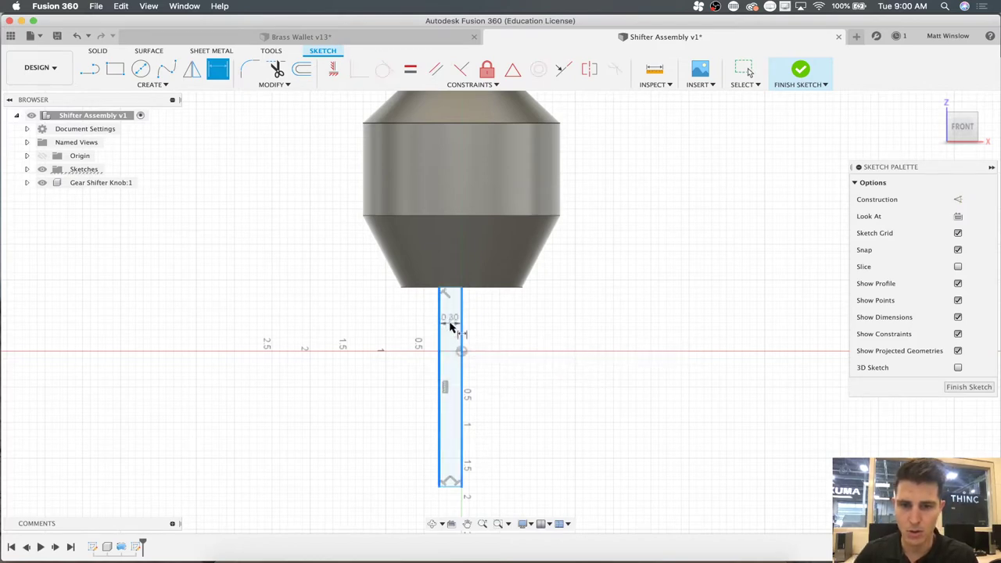
click(429, 322)
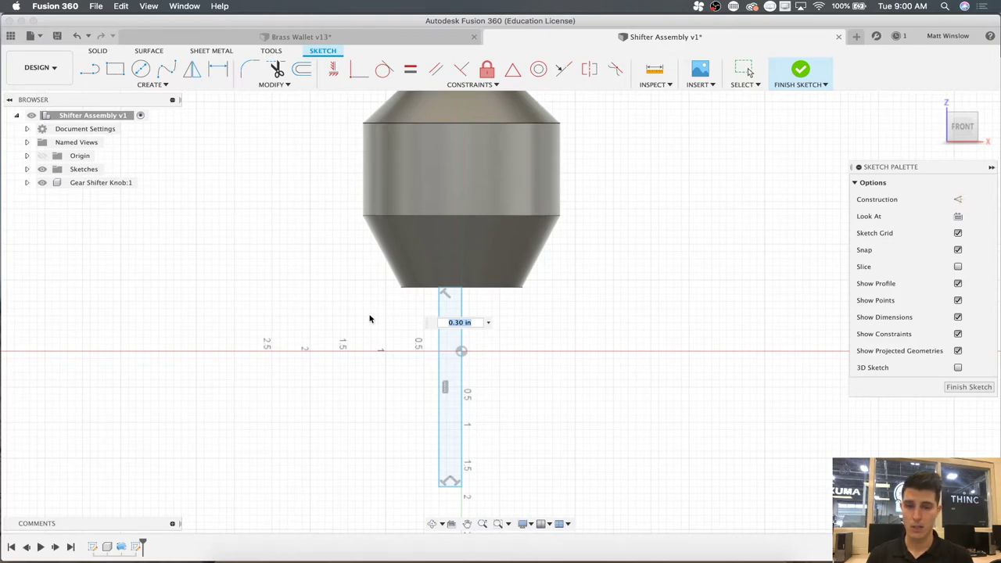
key(BackSpace)
text(.5)
key(Return)
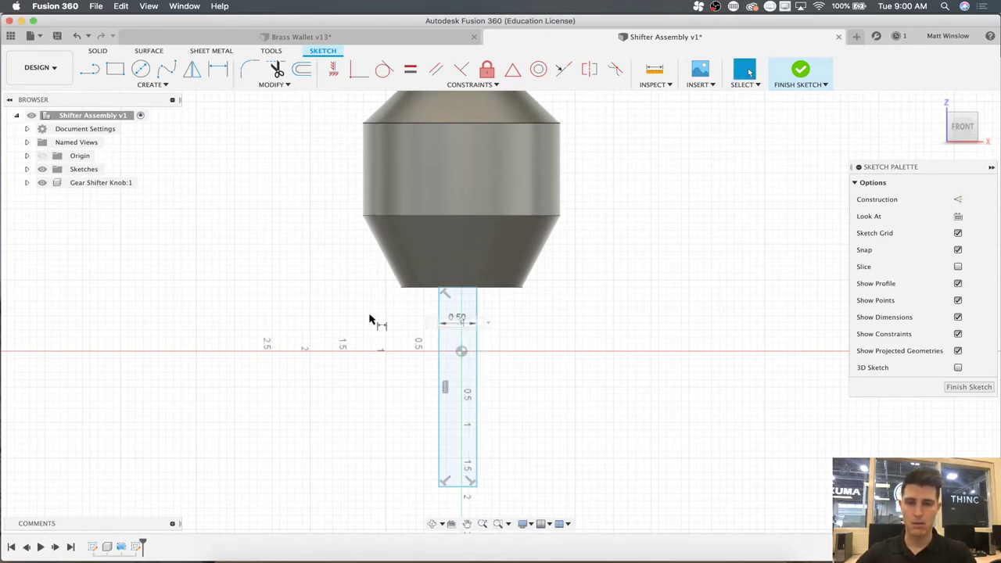
key(d)
key(Escape)
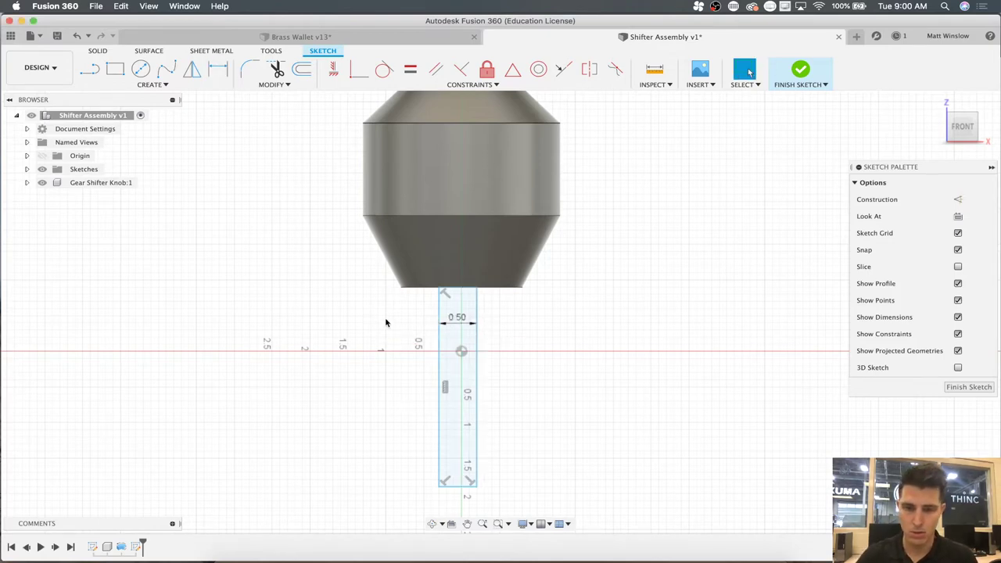
- Constrain the rectangle's right long edge to be coincident with the origin
scroll(526, 299, up, 3)
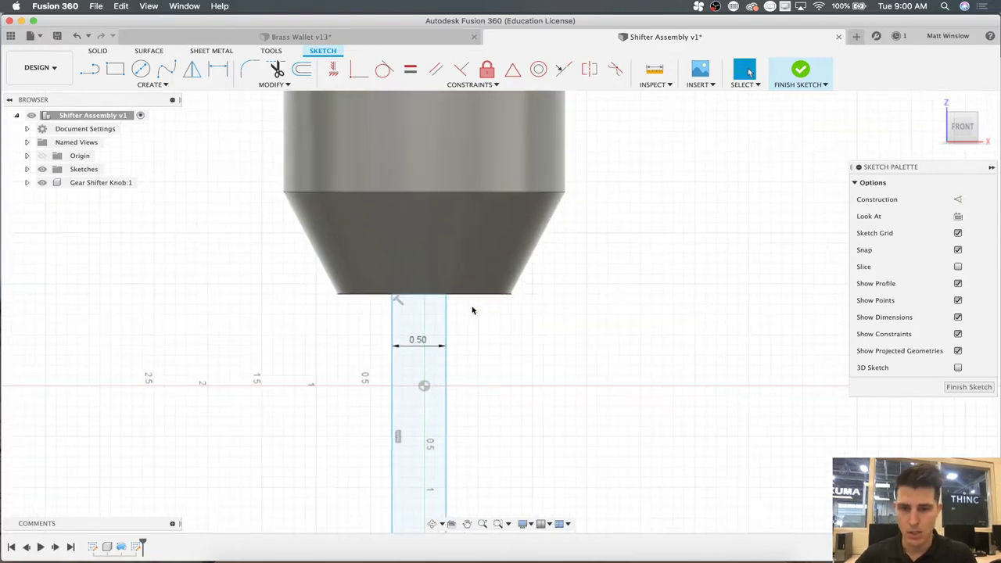
click(447, 345)
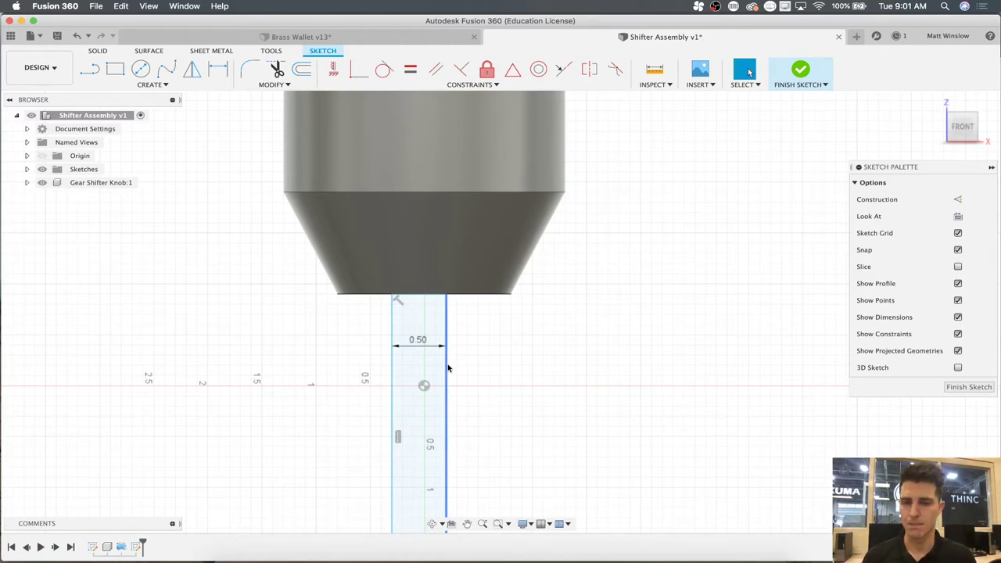
click(447, 368)
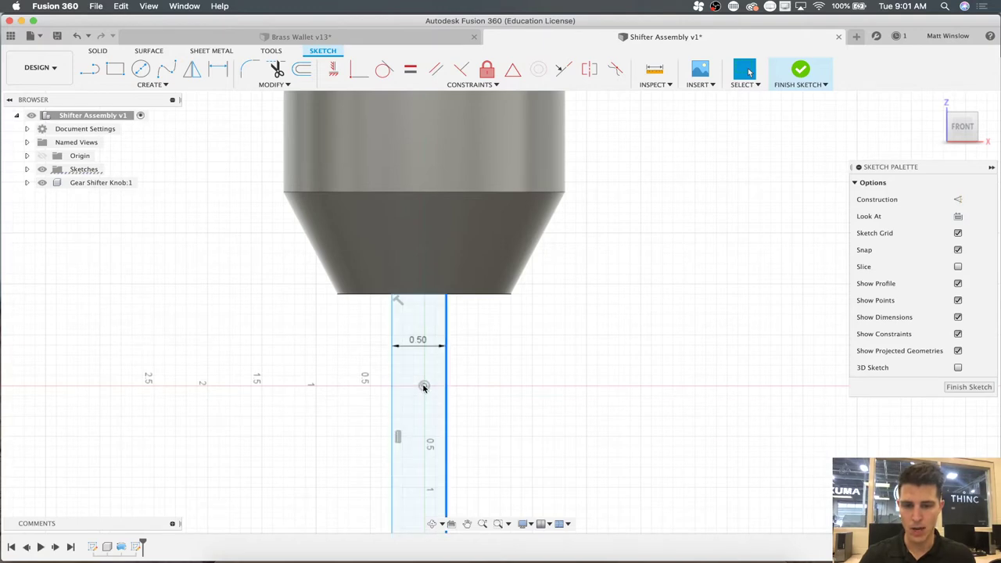
shift+click(424, 386)
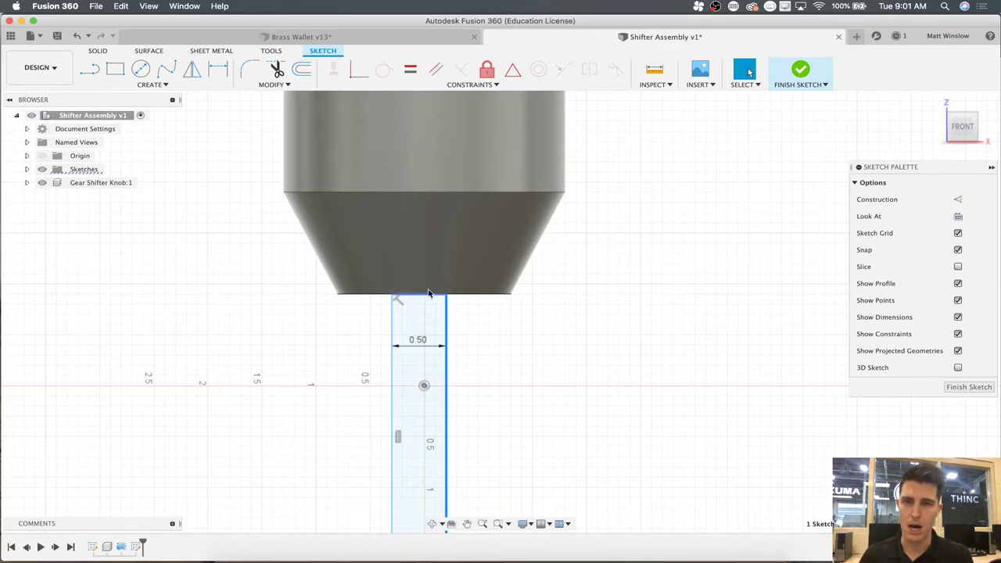
click(353, 75)
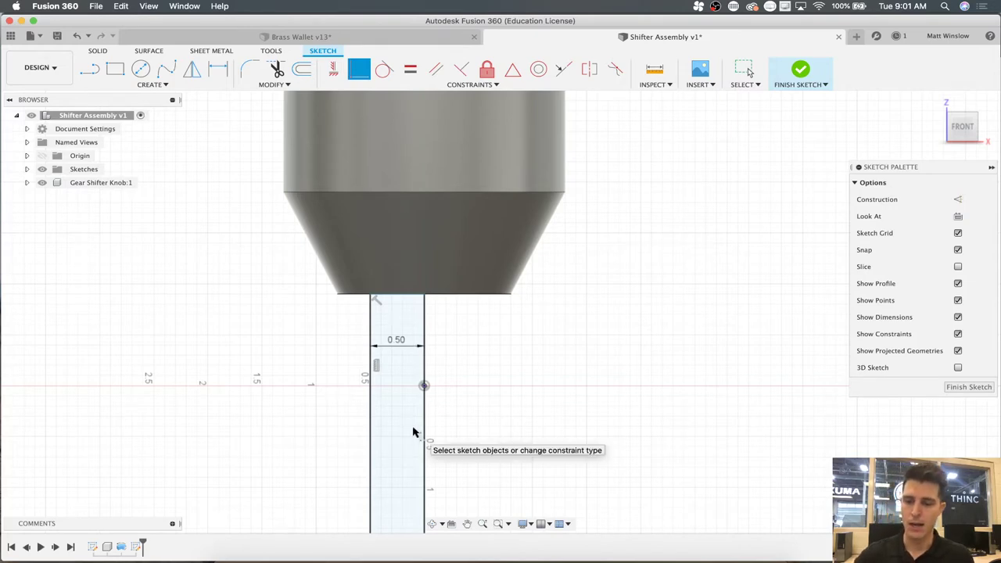
- Dimension the rectangle's left long edge as 4 in
scroll(415, 433, down, 4)
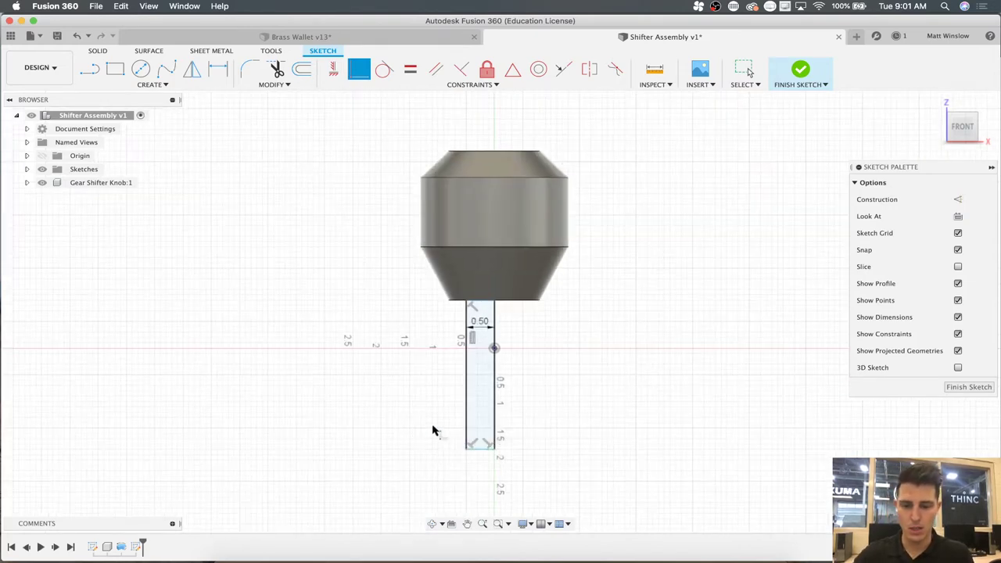
key(d)
click(466, 384)
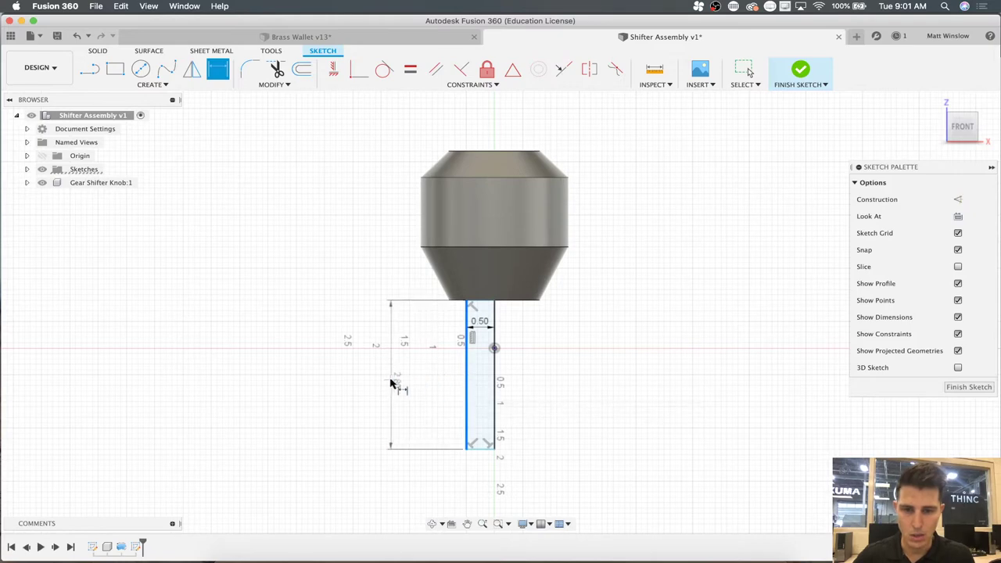
click(387, 381)
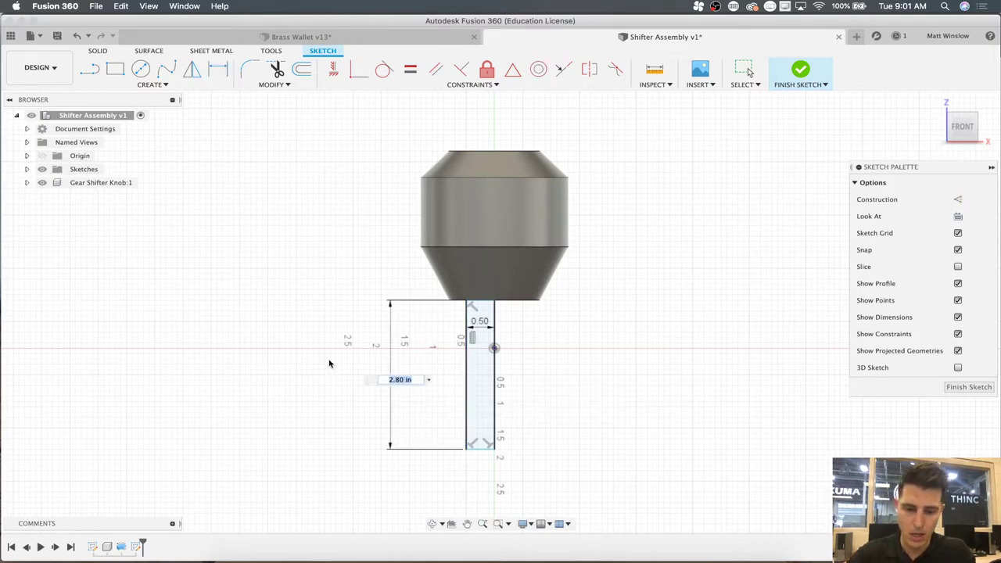
text(4.)
key(Return)
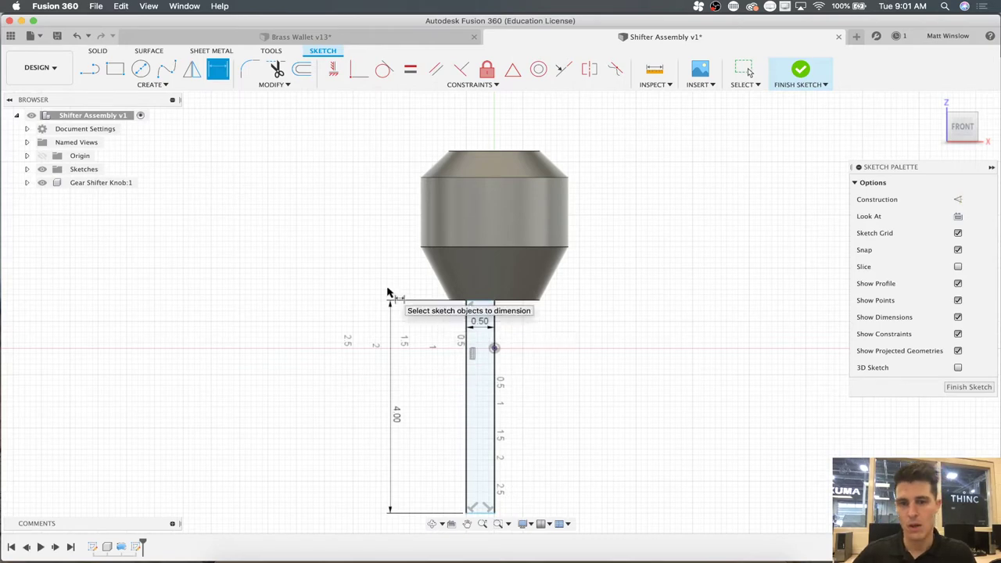
- Revolve the rectangle 360 degrees about its long edge through the origin, using the Join operation
scroll(387, 290, down, 1)
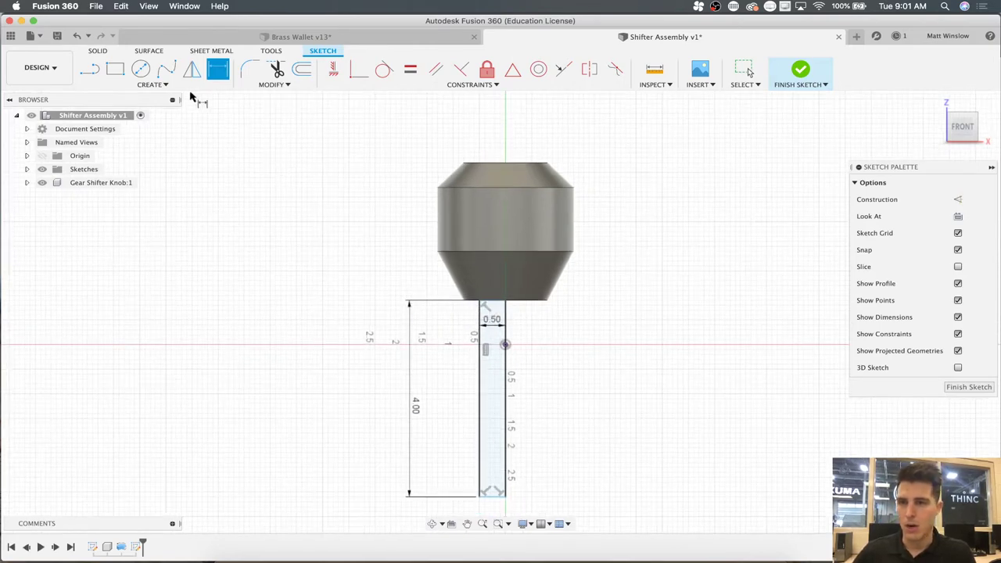
click(98, 50)
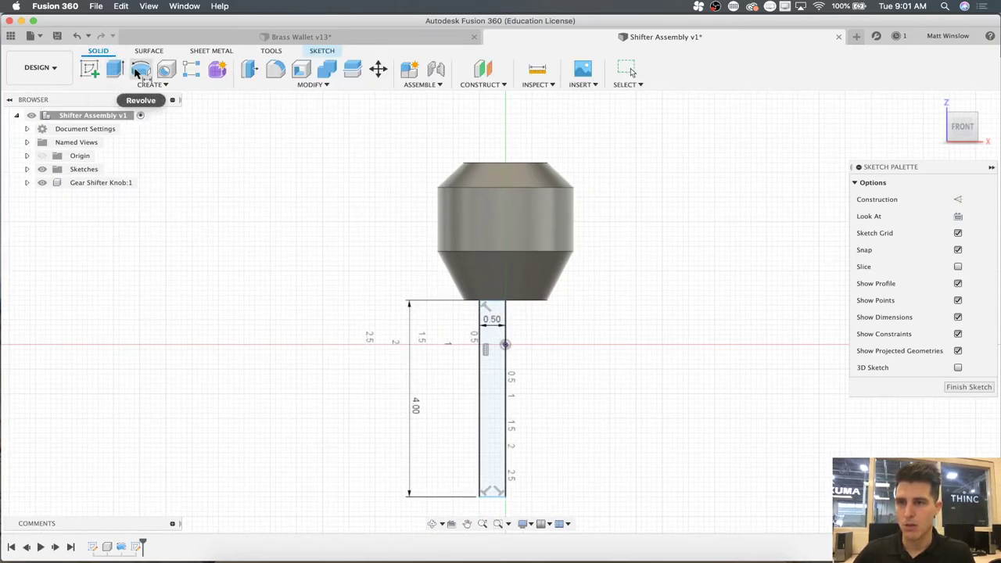
click(141, 69)
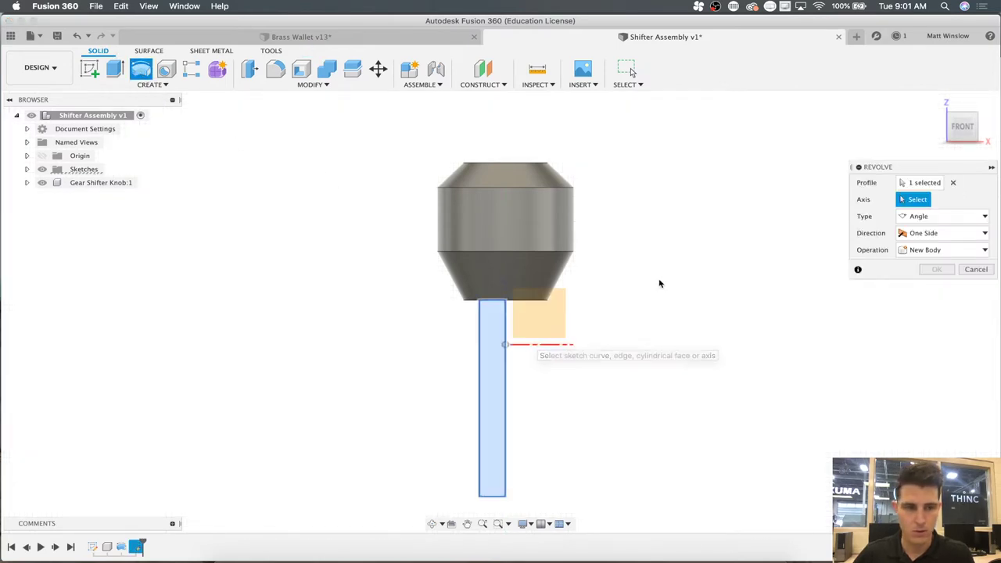
click(506, 391)
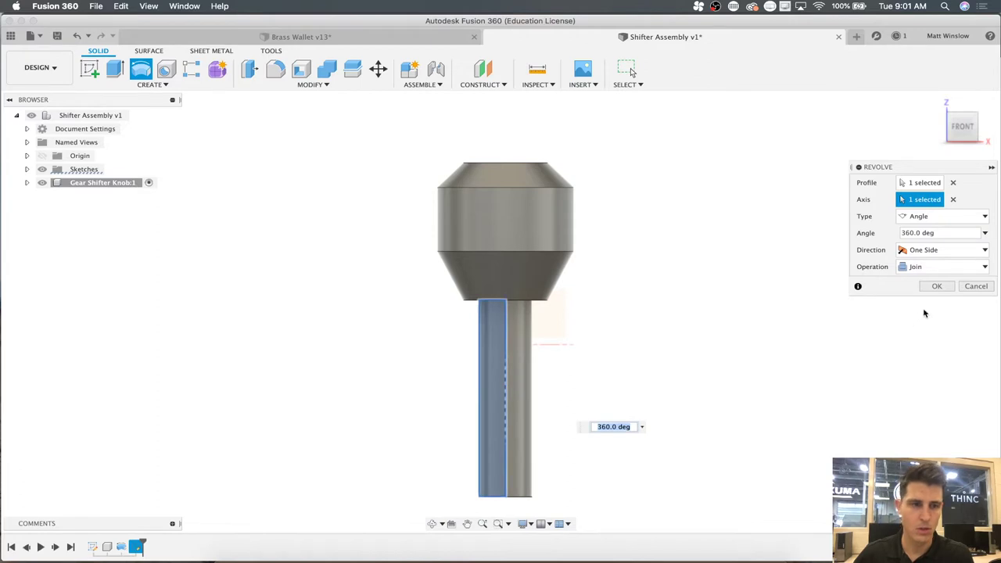
click(936, 286)
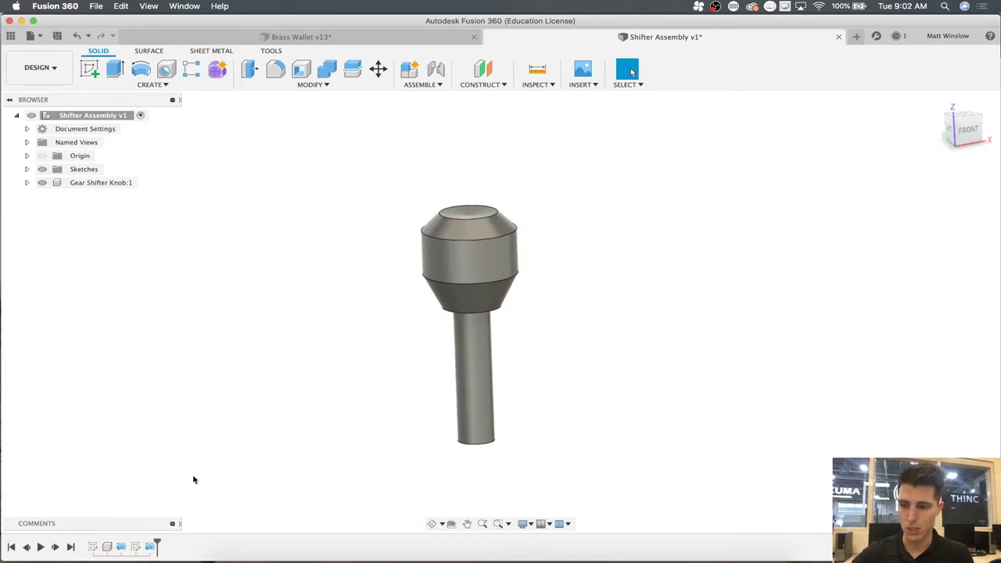
- Edit the shaft's revolve feature and change its operation to New Body
click(152, 547)
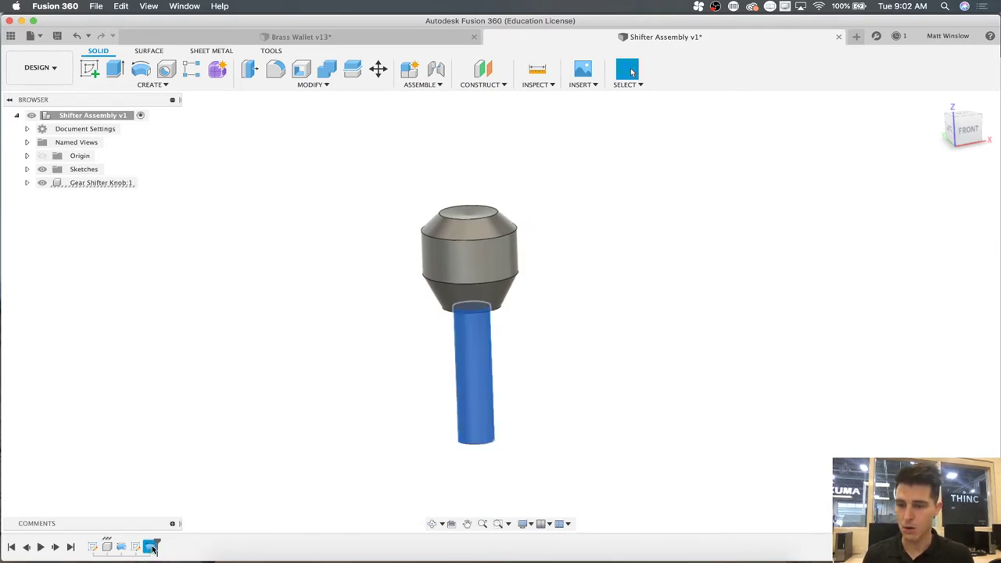
right_click(153, 550)
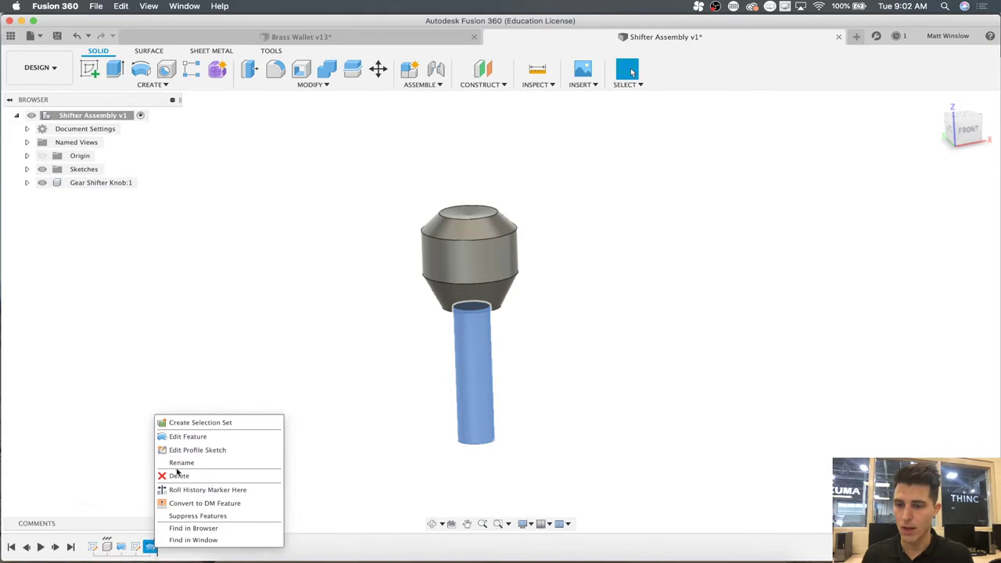
click(188, 436)
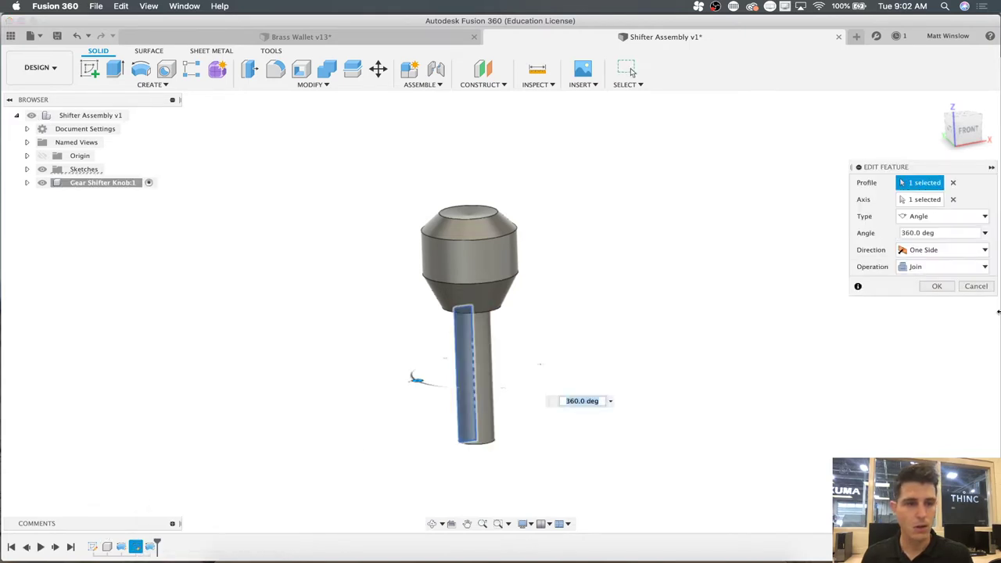
click(945, 270)
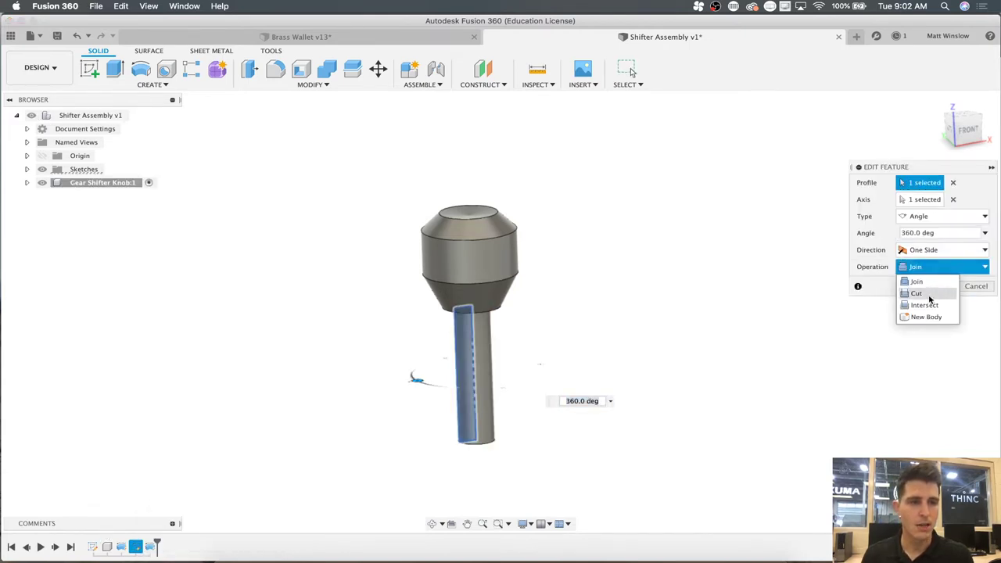
click(929, 318)
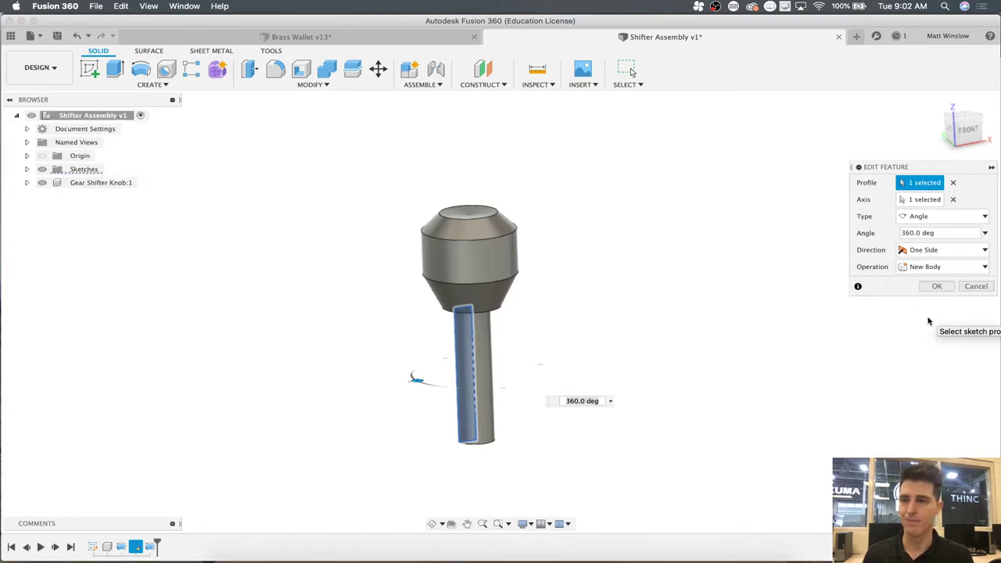
click(935, 288)
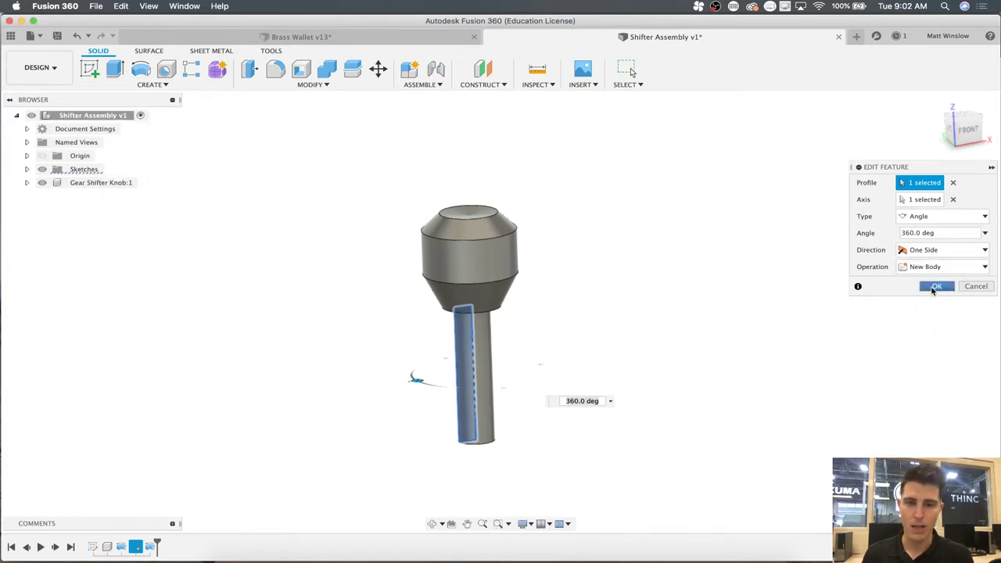
click(40, 169)
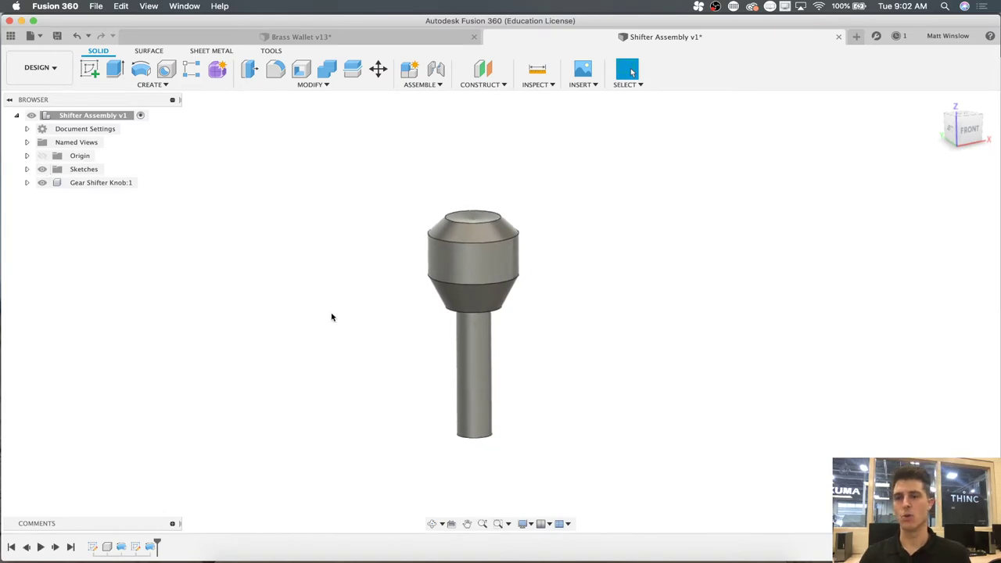
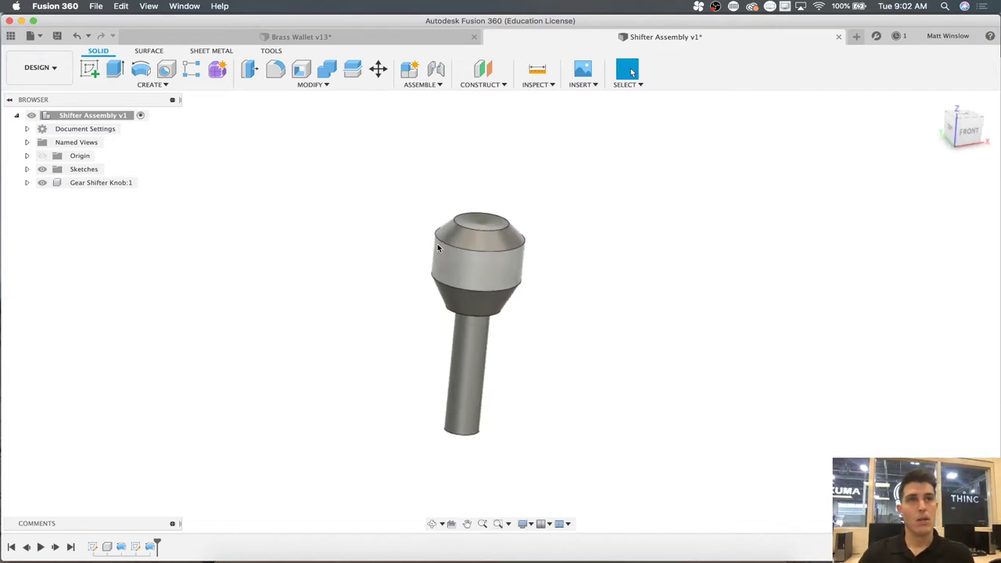
- Start a new design and sketch a center-diameter circle centered on the origin on the front plane
click(857, 36)
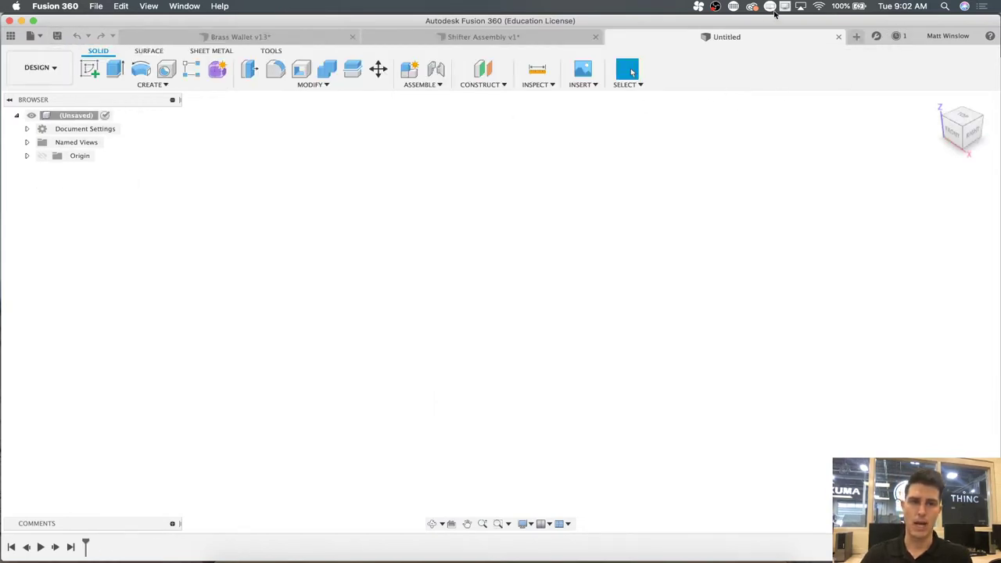
click(91, 71)
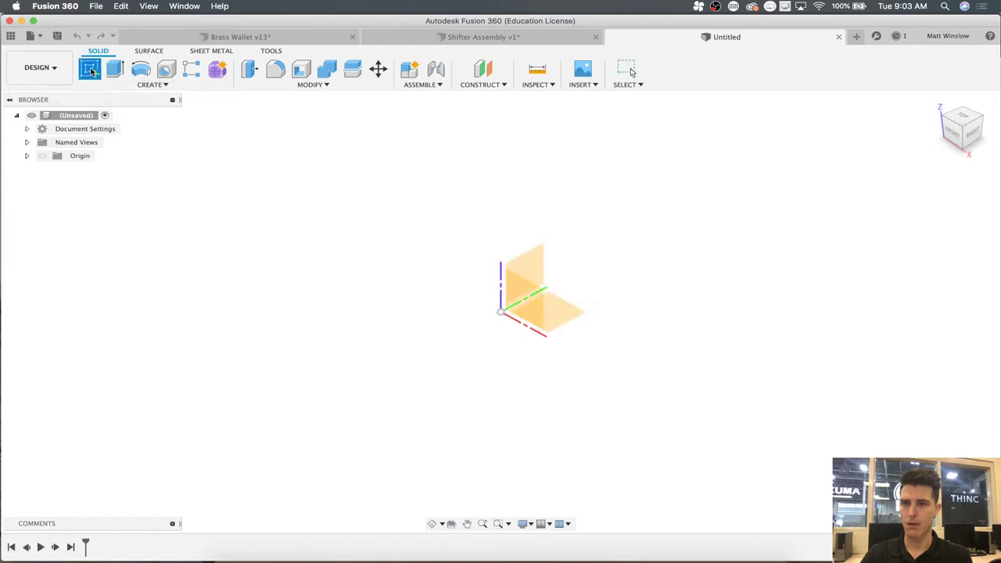
click(524, 314)
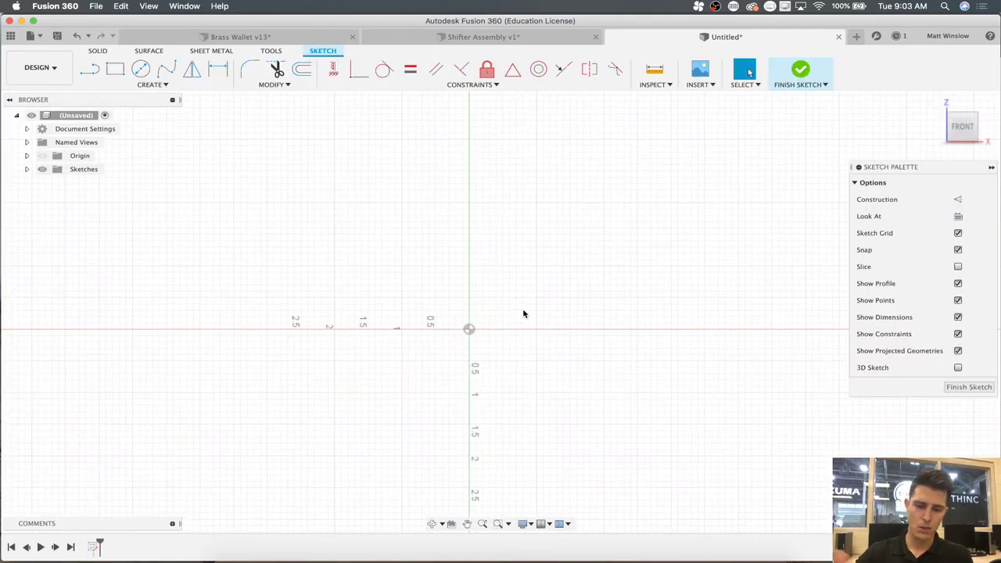
key(c)
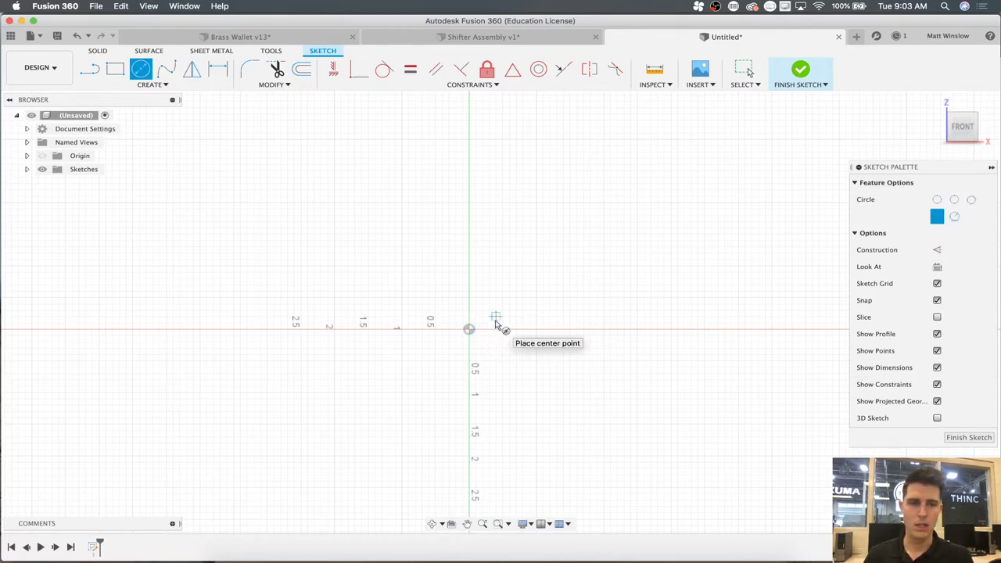
click(469, 330)
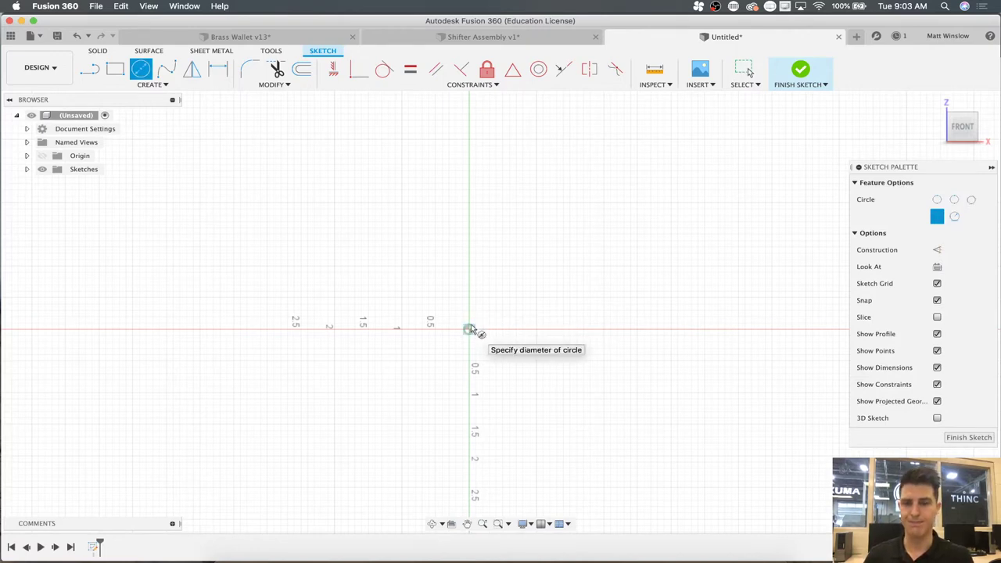
click(494, 260)
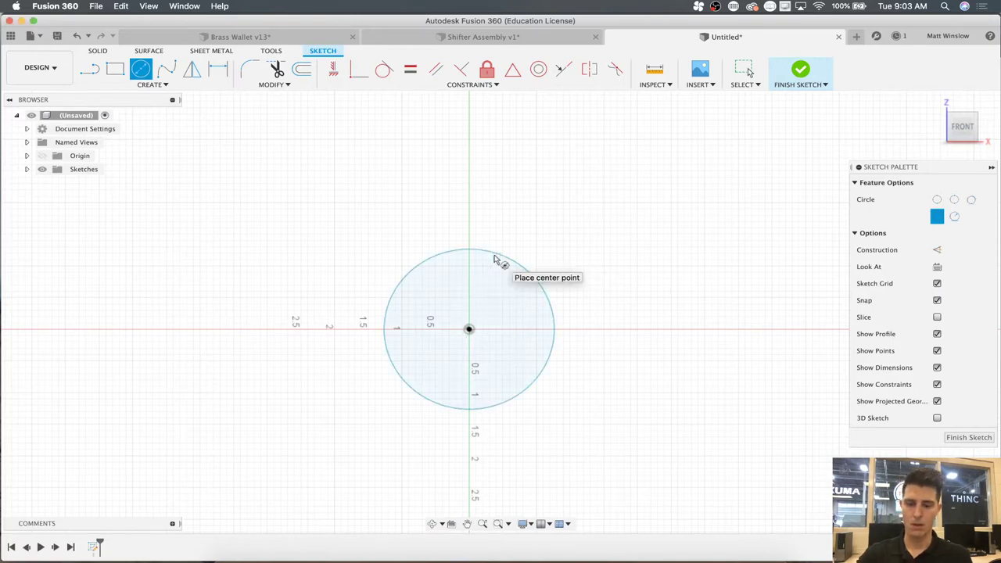
- Dimension the circle's diameter as 2.5 in and finish the sketch
key(d)
click(420, 263)
click(474, 201)
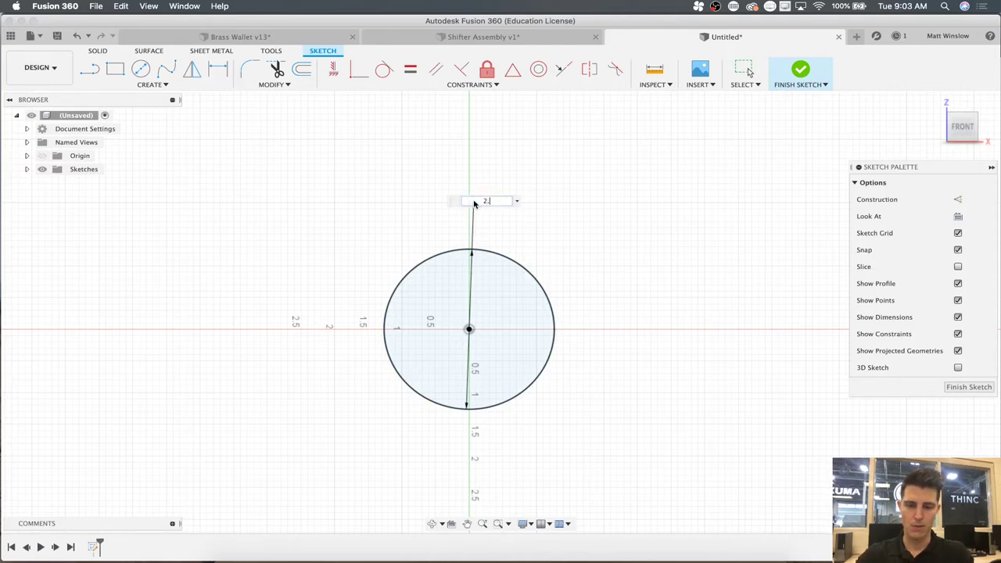
key(Return)
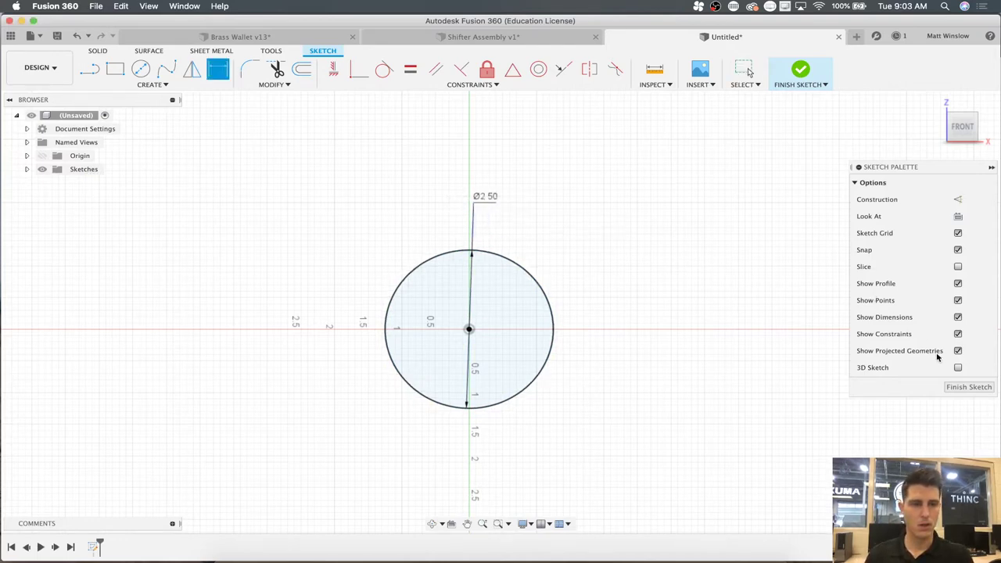
click(961, 388)
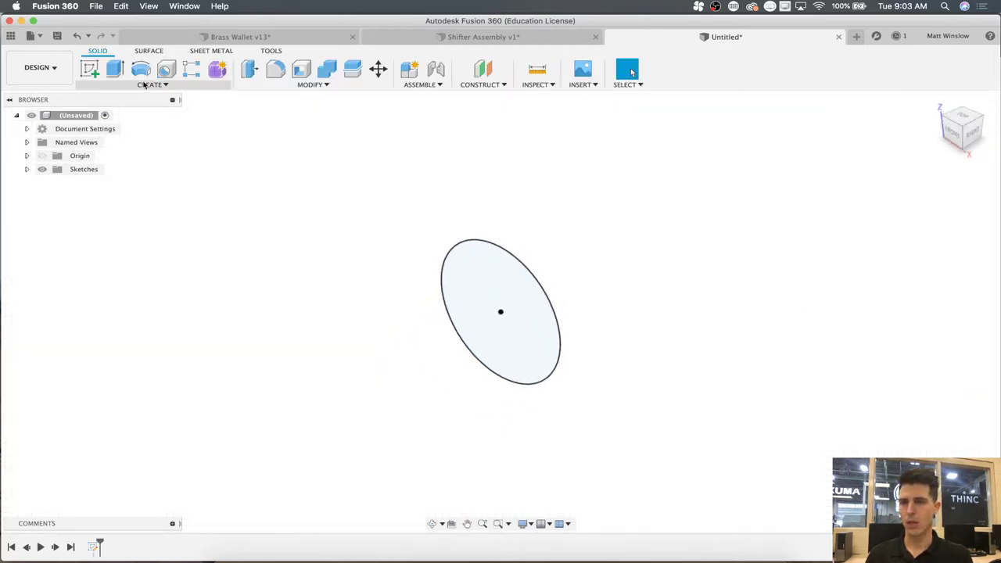
- Start a sketch on the horizontal plane and draw a straight line about 3 in long from the origin, perpendicular to the circle
click(86, 71)
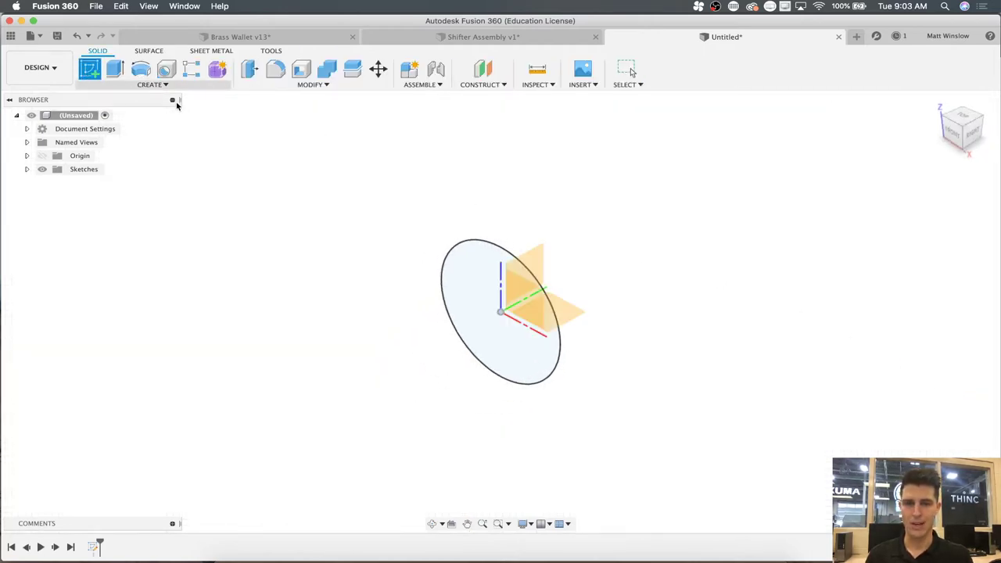
click(567, 311)
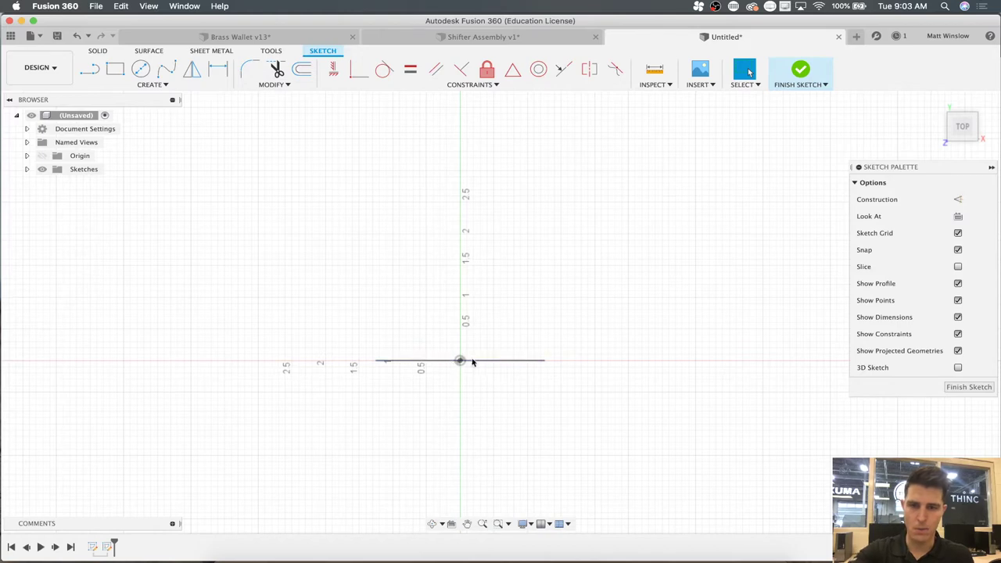
key(l)
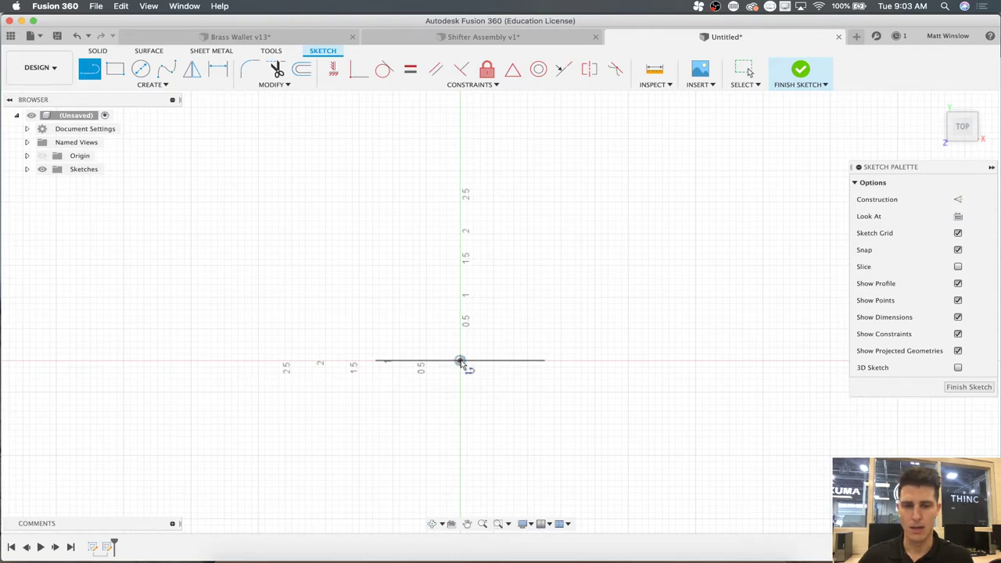
click(462, 363)
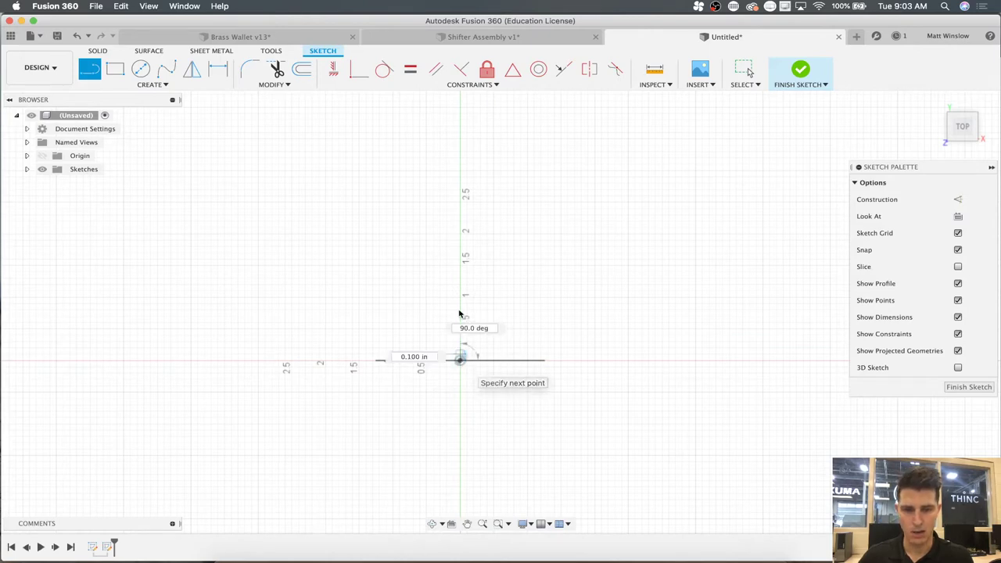
click(462, 147)
scroll(463, 147, up, 5)
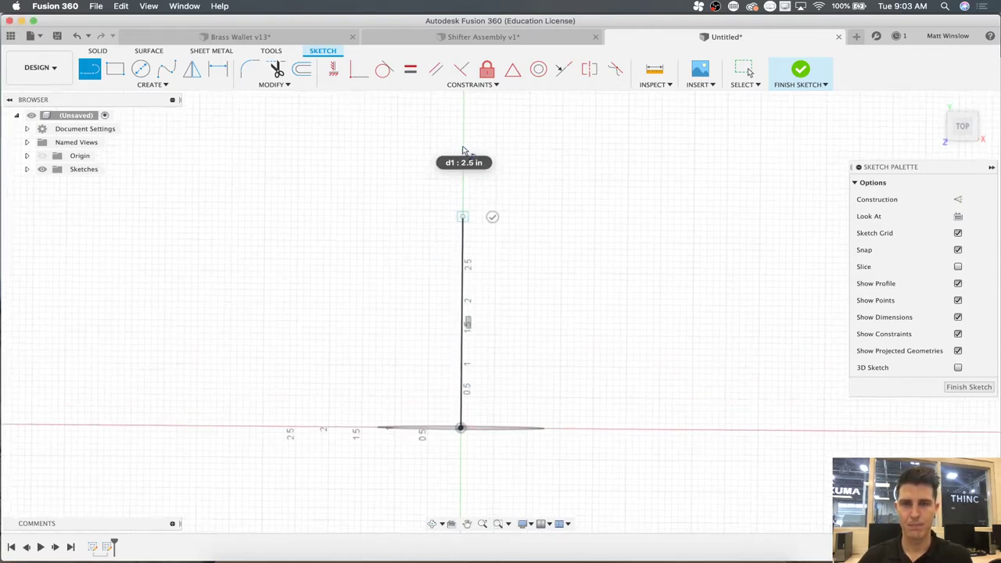
scroll(463, 149, down, 3)
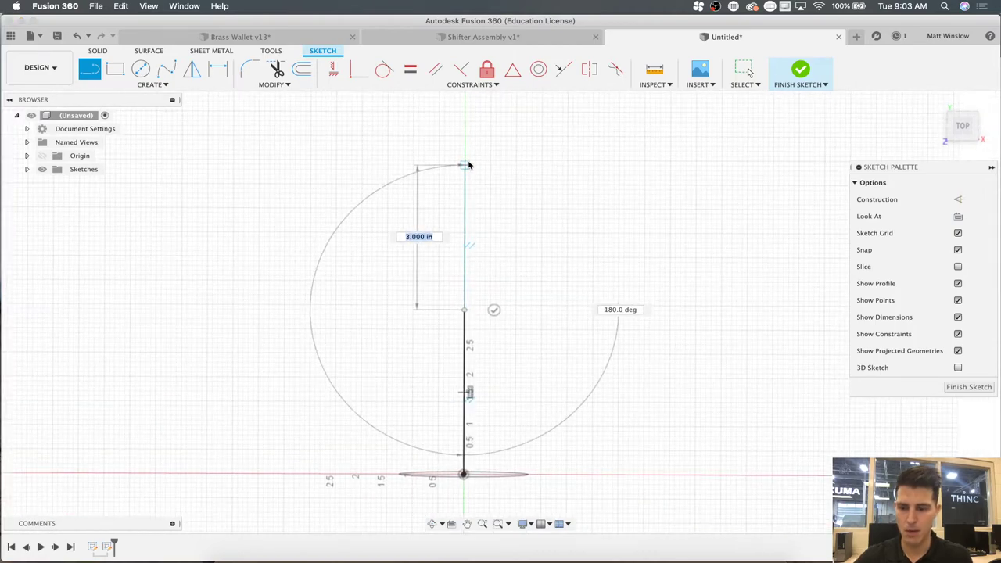
key(Escape)
- Draw a tangent arc from the line's free end, curving to the right with a radius of about 4.1 in
click(161, 84)
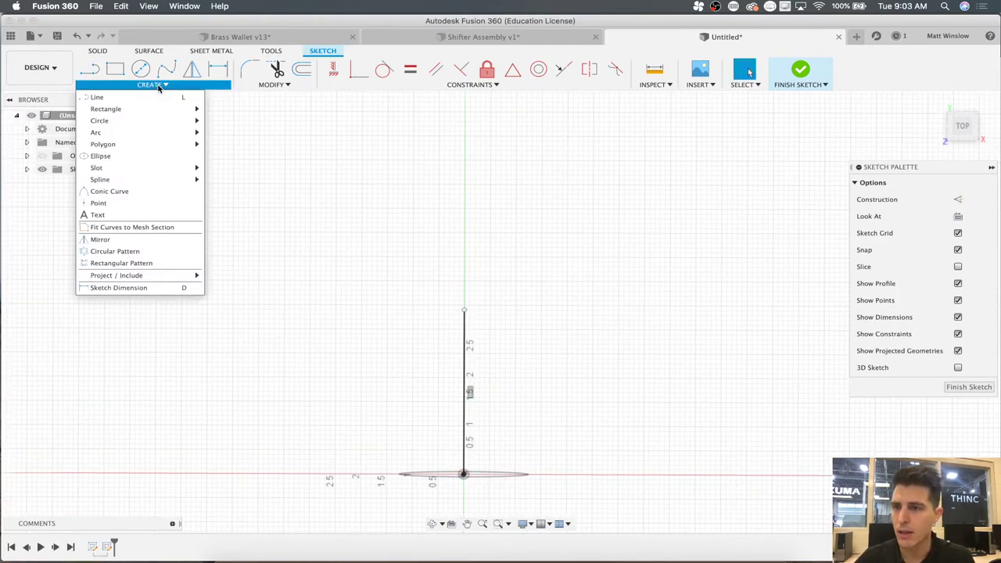
mouse_move(170, 143)
mouse_move(176, 122)
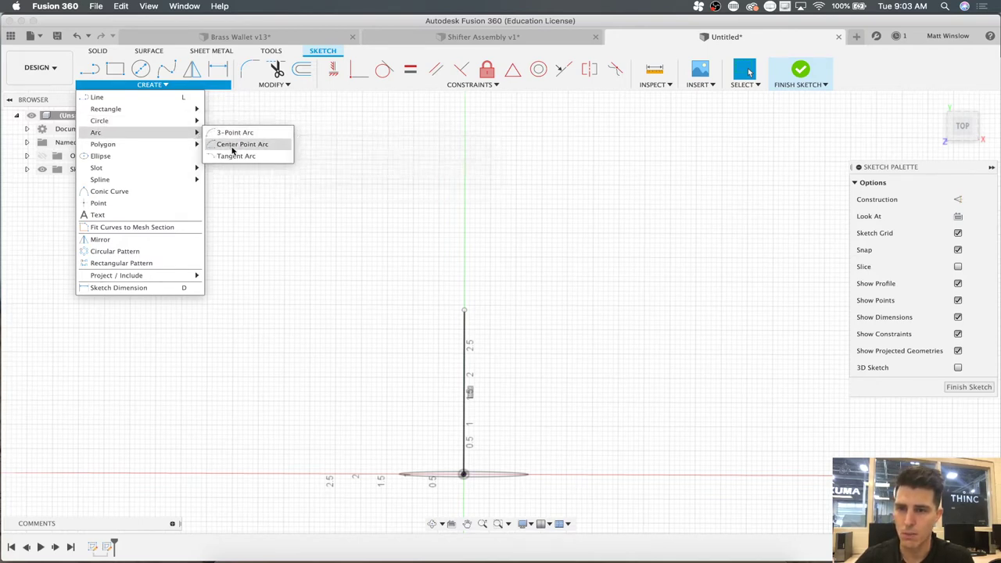
click(229, 156)
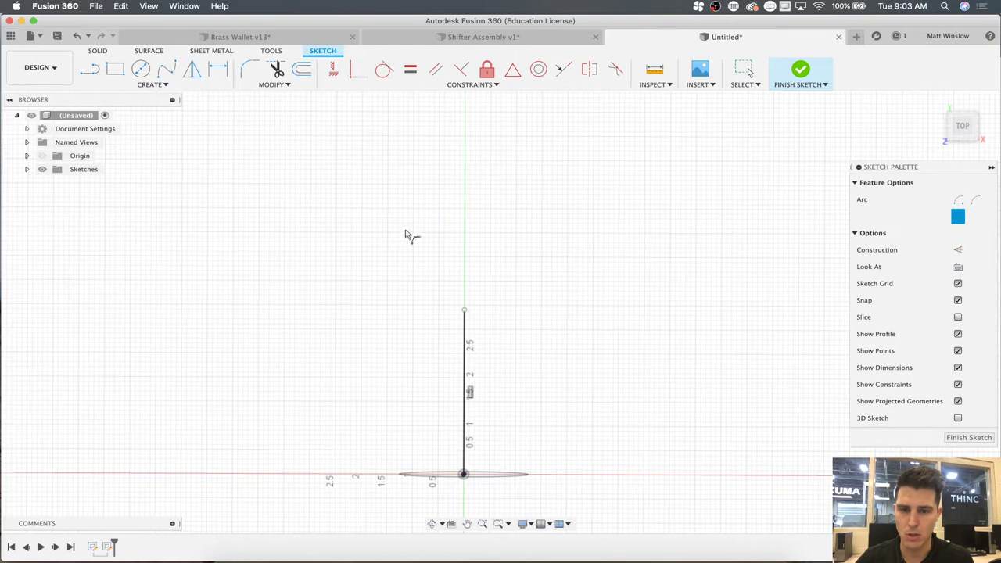
click(466, 310)
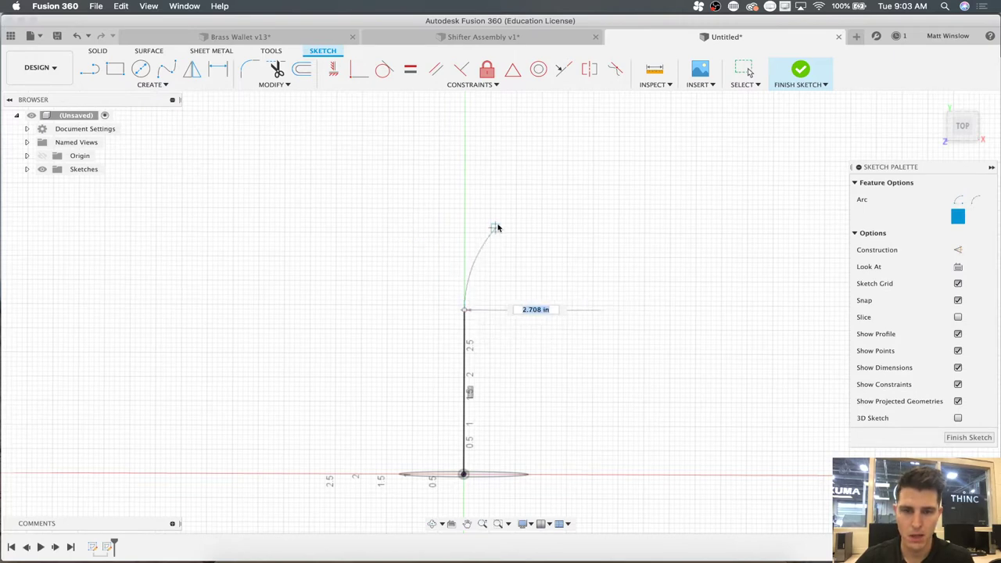
click(519, 181)
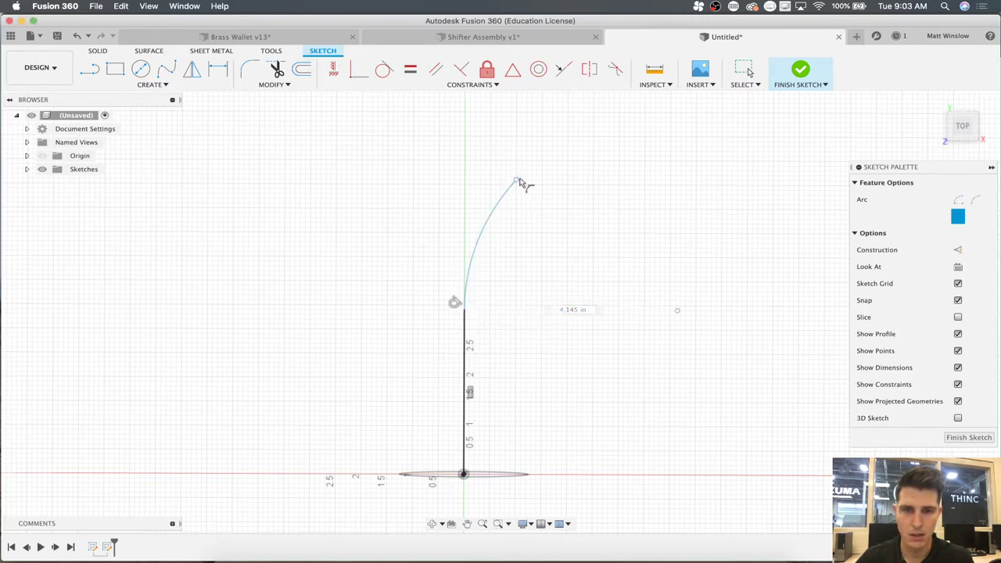
- Extend the path with a second, flatter tangent arc from the first arc's end, continuing up and to the right
click(517, 181)
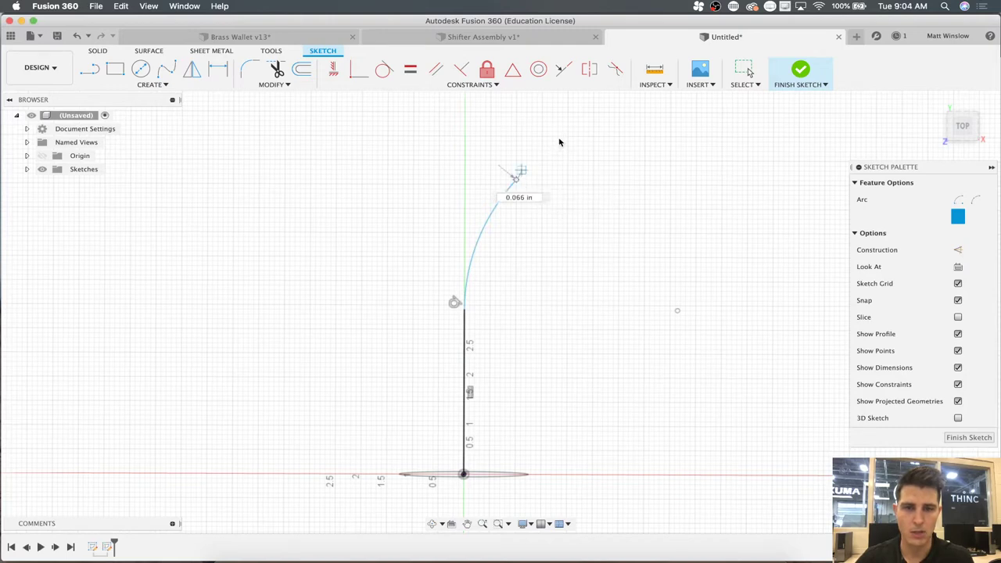
scroll(602, 109, down, 3)
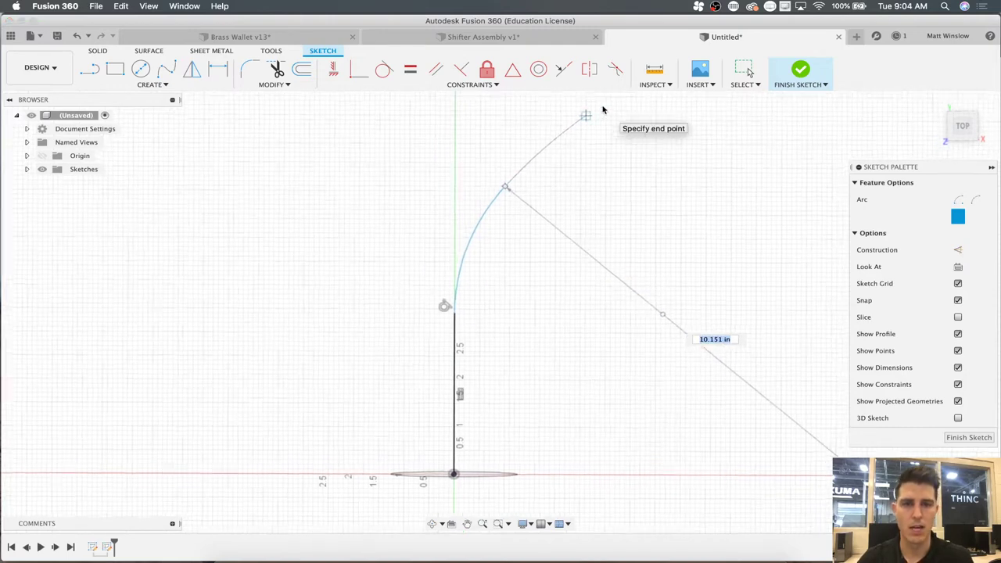
click(603, 112)
scroll(604, 111, down, 2)
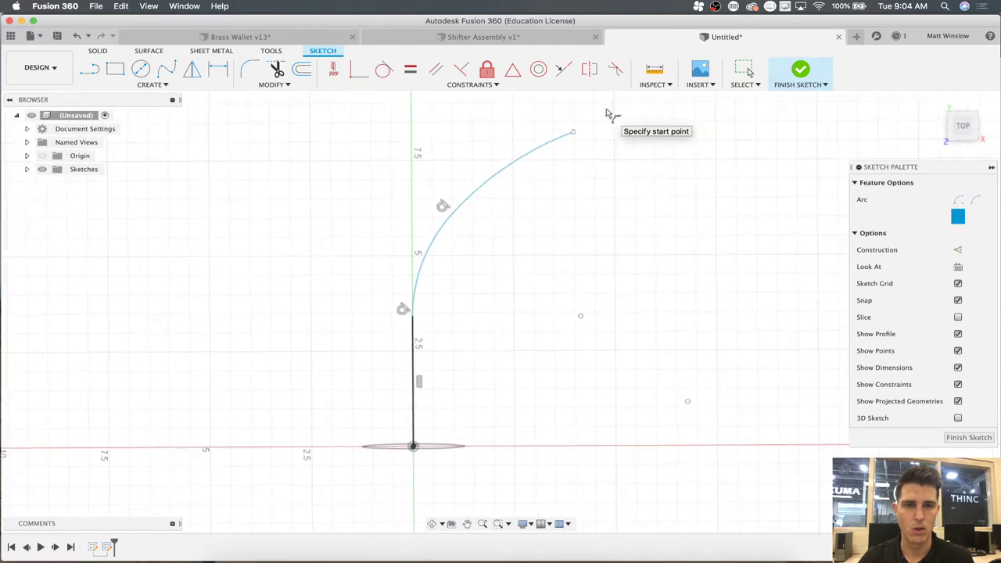
- Add a third tangent arc of about 7 in radius at the path's end, bending back upward to form an S-curve
click(573, 135)
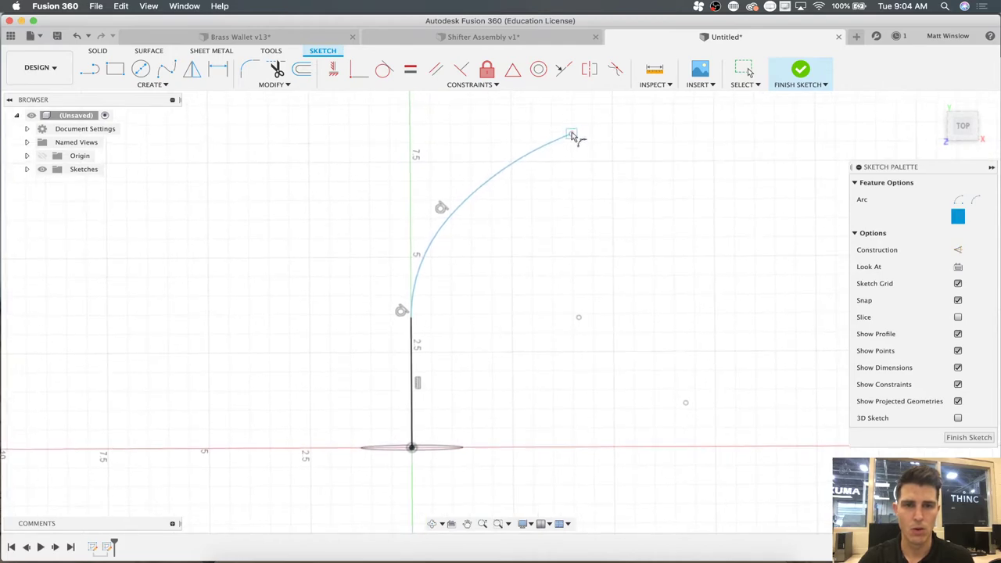
scroll(595, 123, down, 3)
scroll(577, 114, down, 2)
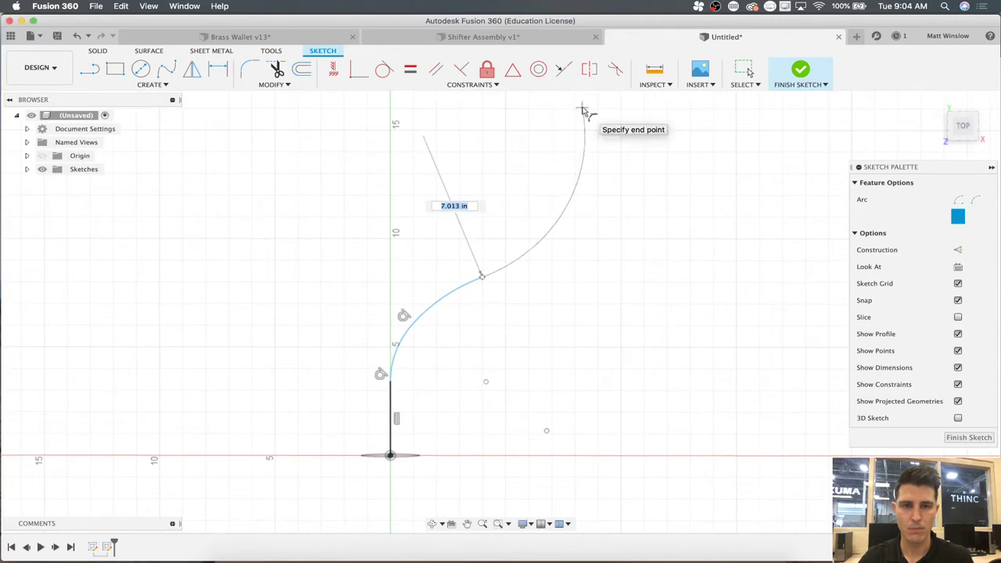
click(583, 109)
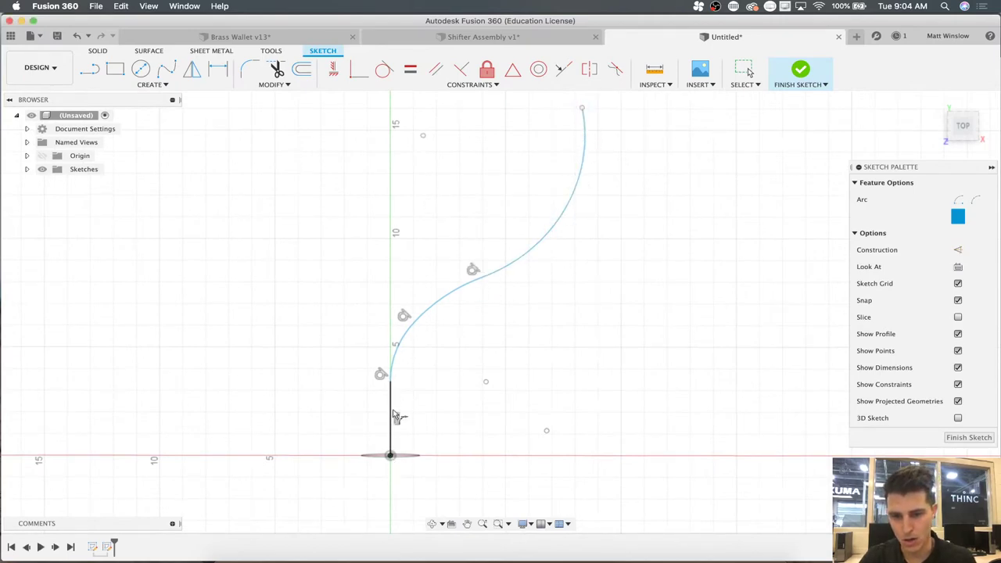
key(Escape)
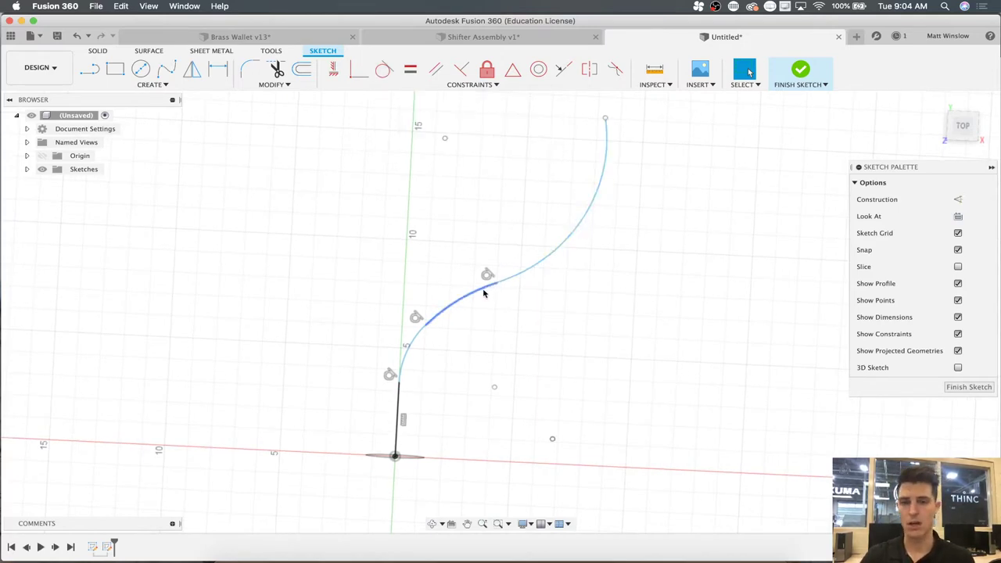
click(415, 339)
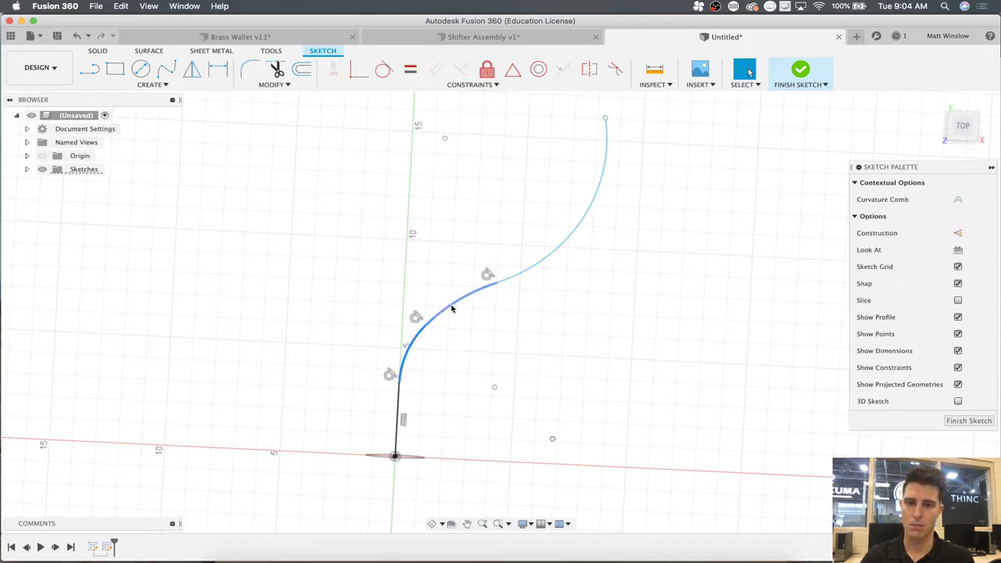
click(550, 255)
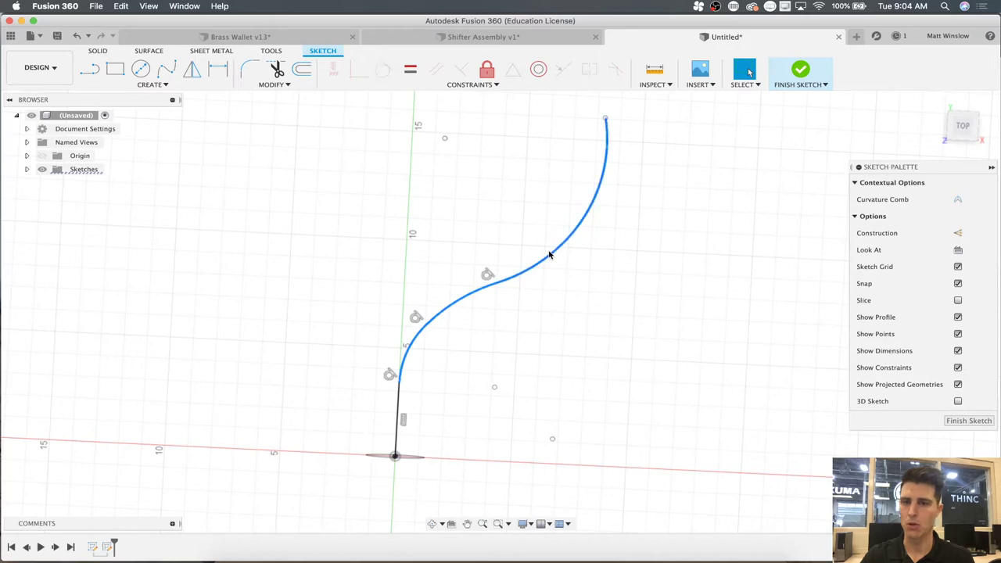
click(445, 214)
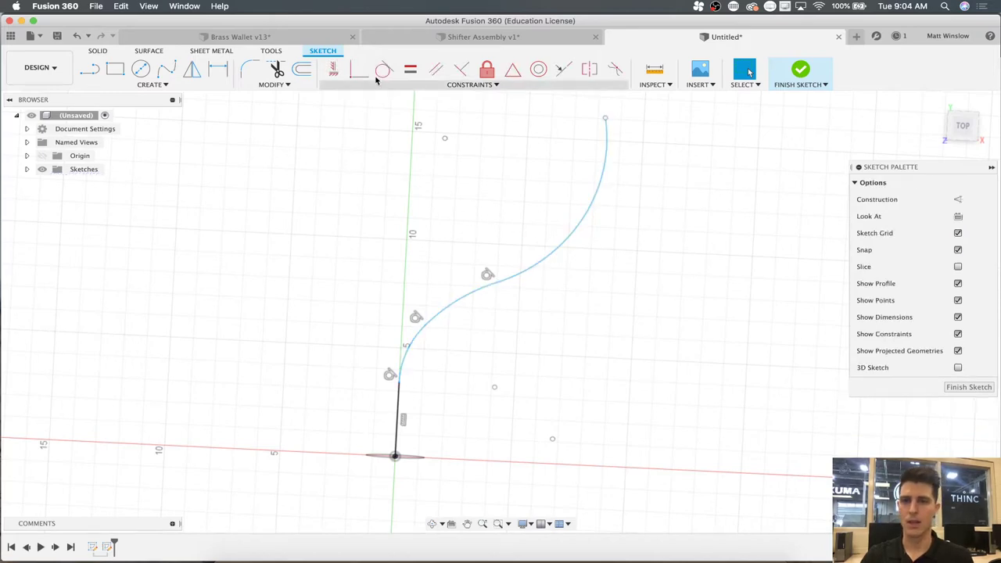
- Finish the sketch of the path made of the straight line and three tangent arcs
shift+middle_drag(385, 300, 968, 388)
click(969, 388)
shift+scroll(990, 394, right, 5)
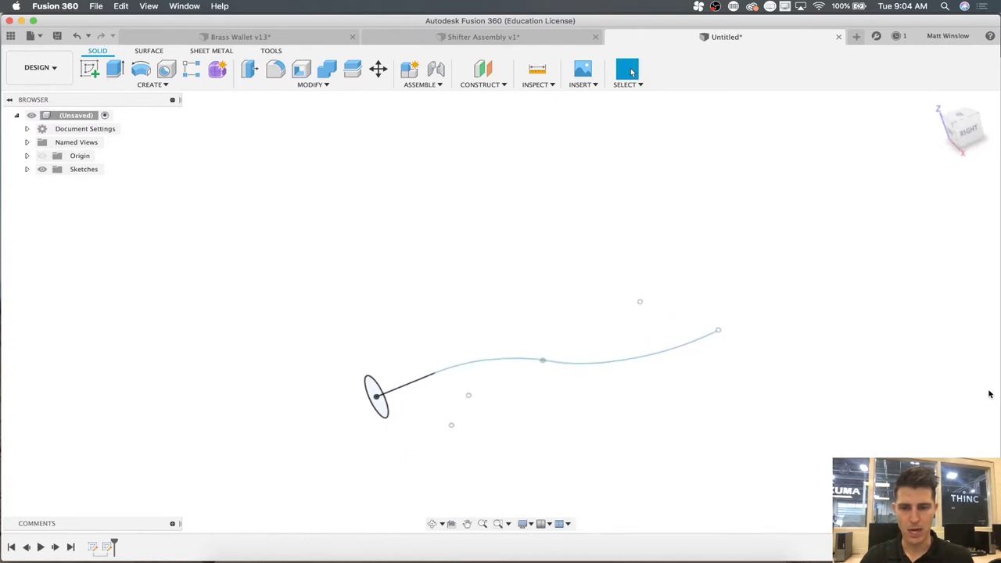
shift+scroll(990, 394, right, 10)
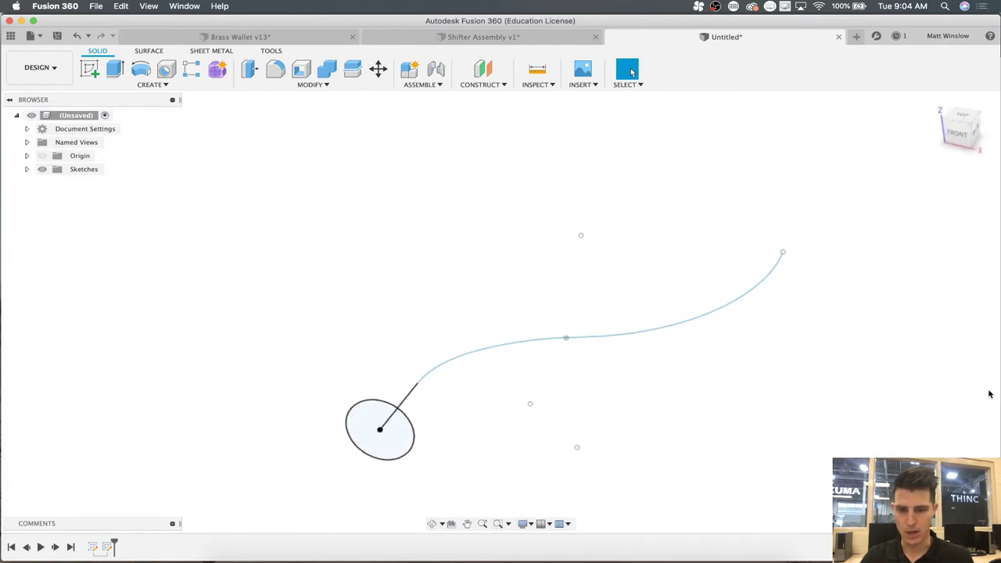
shift+scroll(990, 394, left, 4)
shift+scroll(989, 395, right, 4)
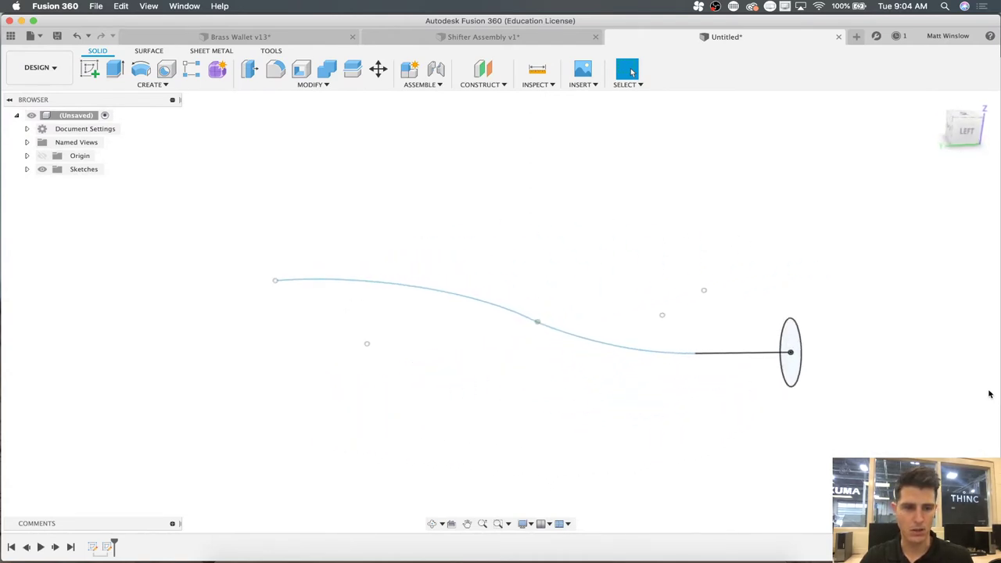
- Sweep the circle along the S-shaped path as a new body, using a single path with perpendicular orientation
shift+scroll(644, 382, right, 5)
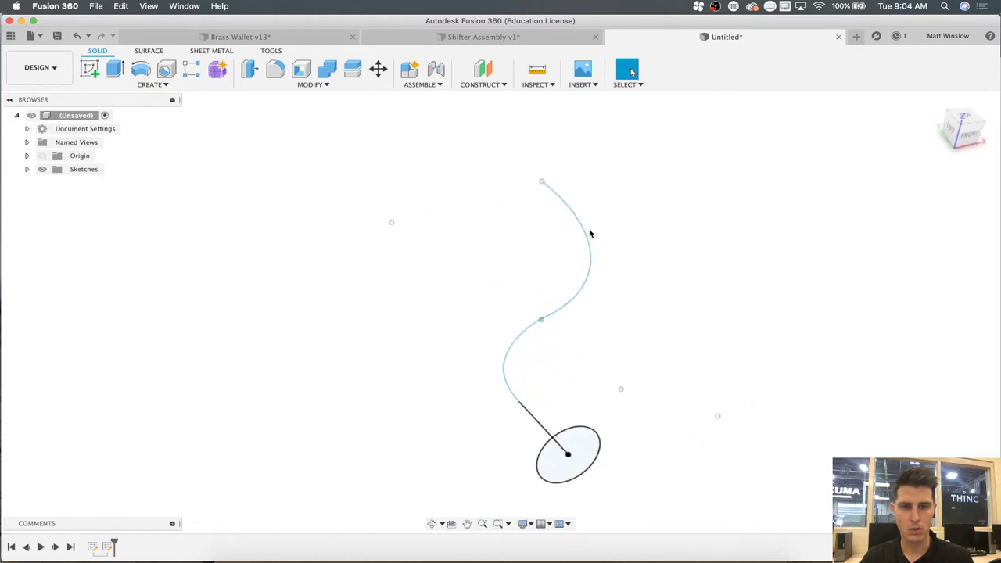
shift+scroll(437, 458, right, 3)
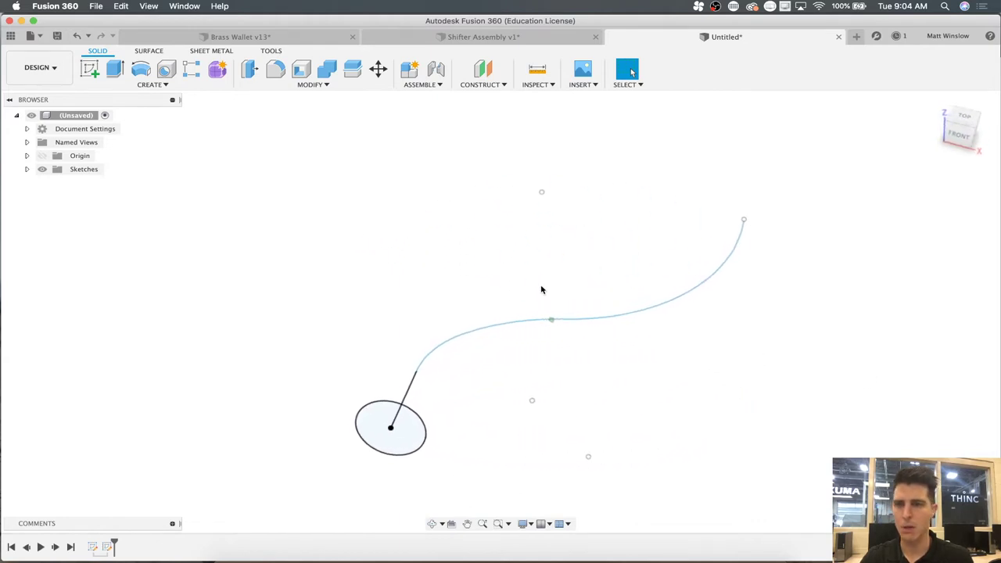
click(139, 85)
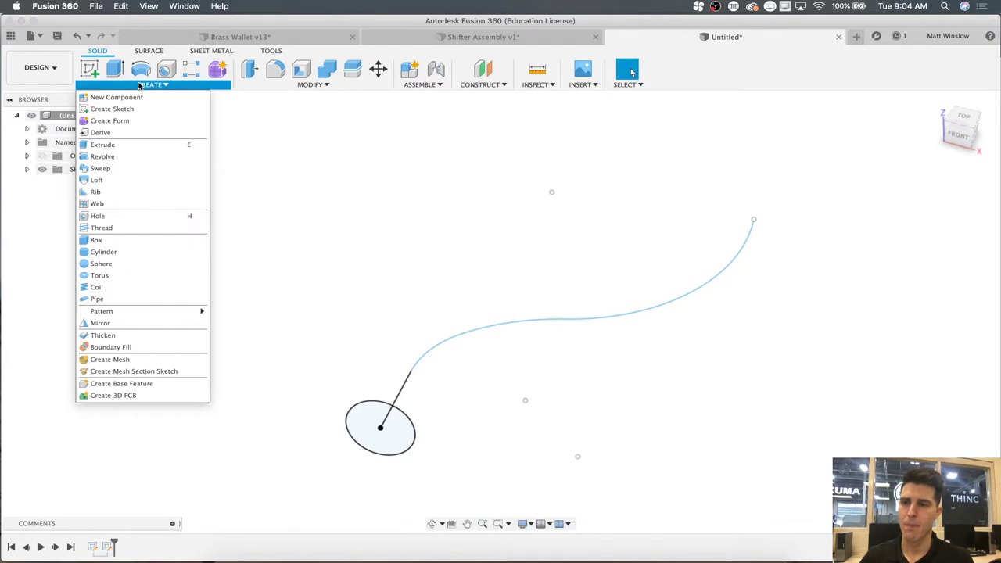
click(100, 169)
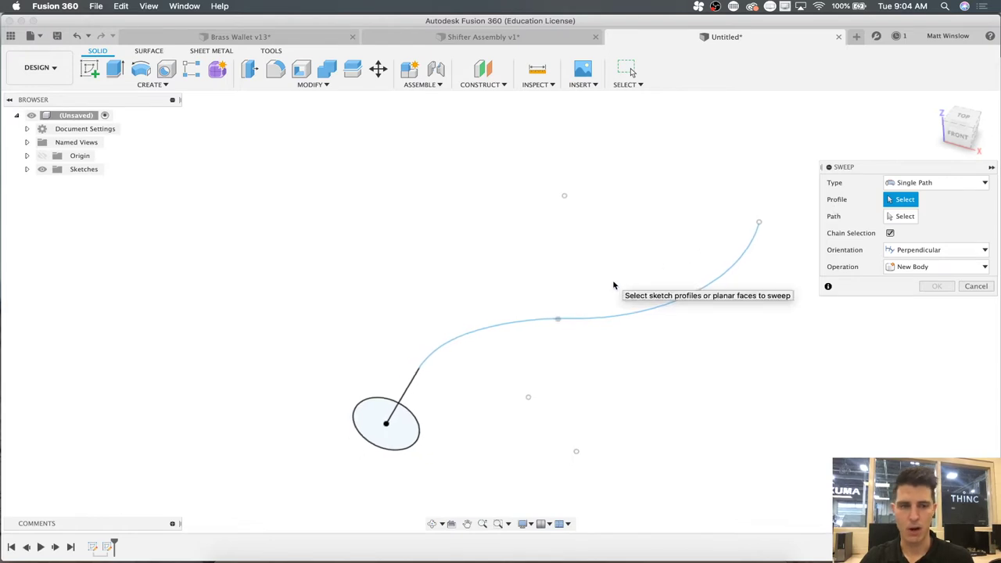
click(383, 413)
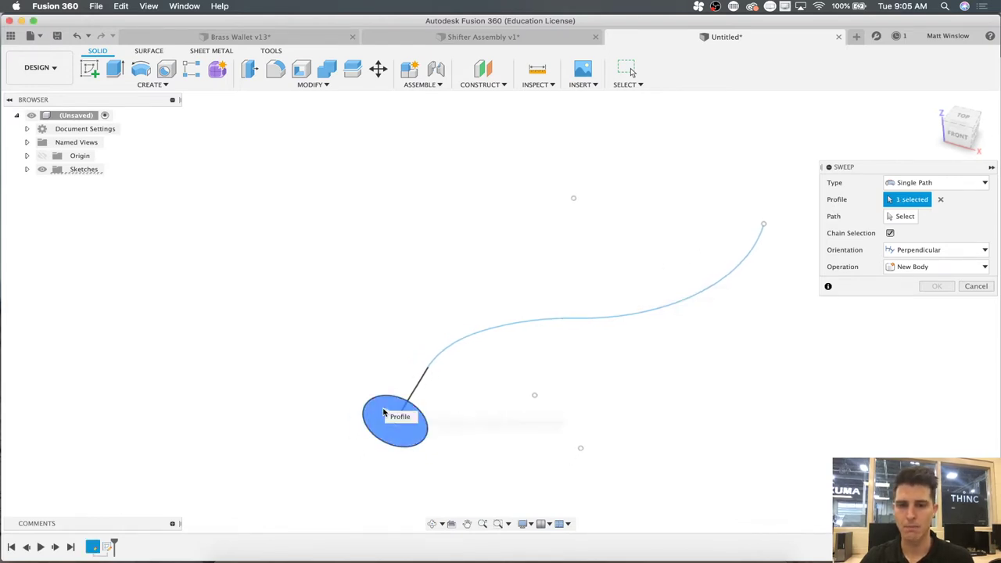
click(907, 216)
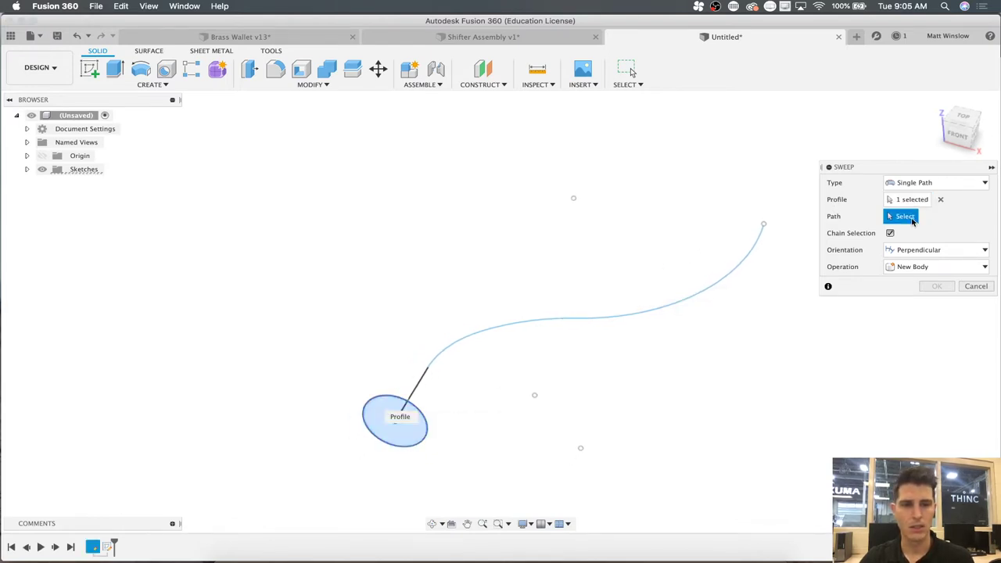
click(427, 373)
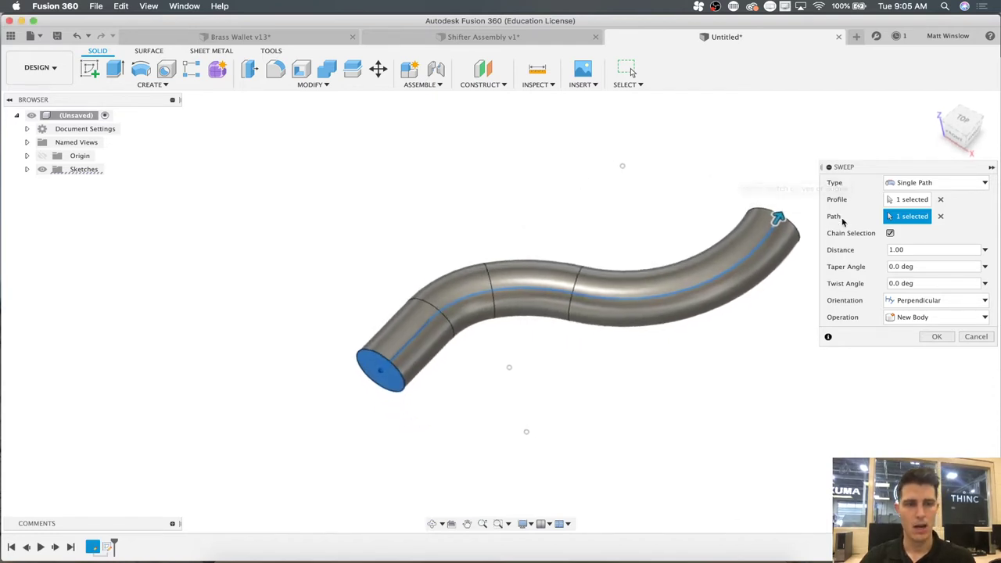
click(927, 316)
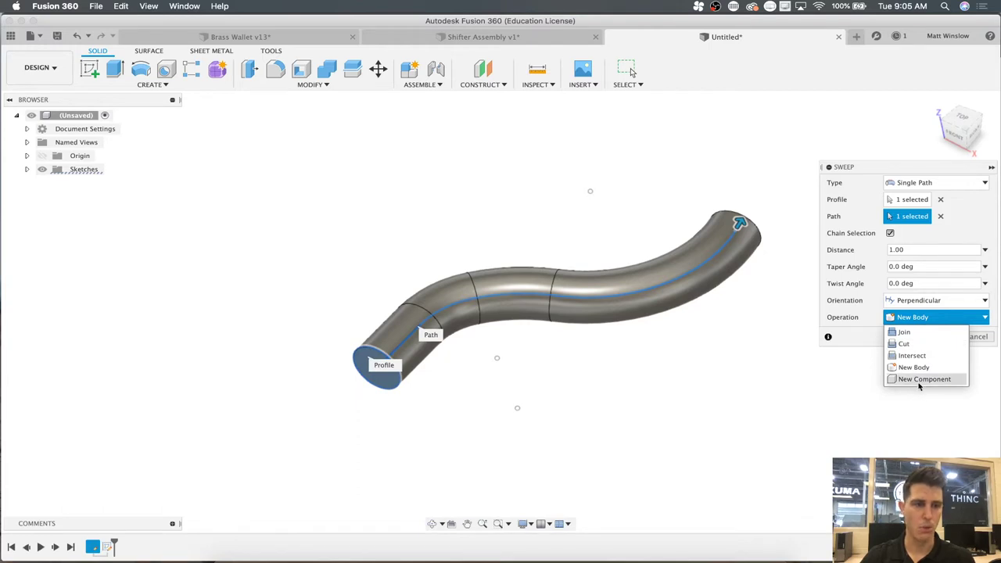
click(924, 323)
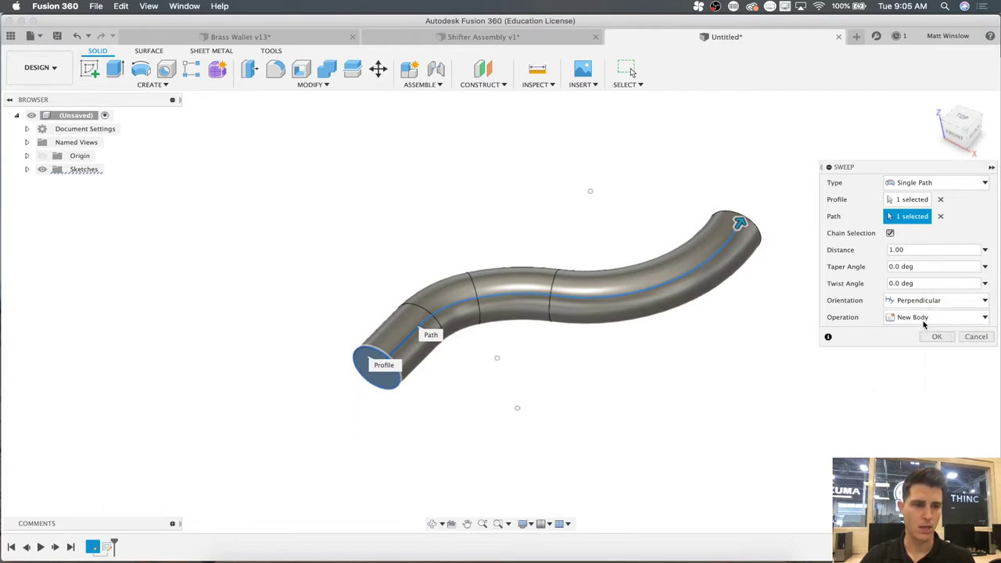
click(935, 336)
shift+middle_drag(750, 375, 751, 376)
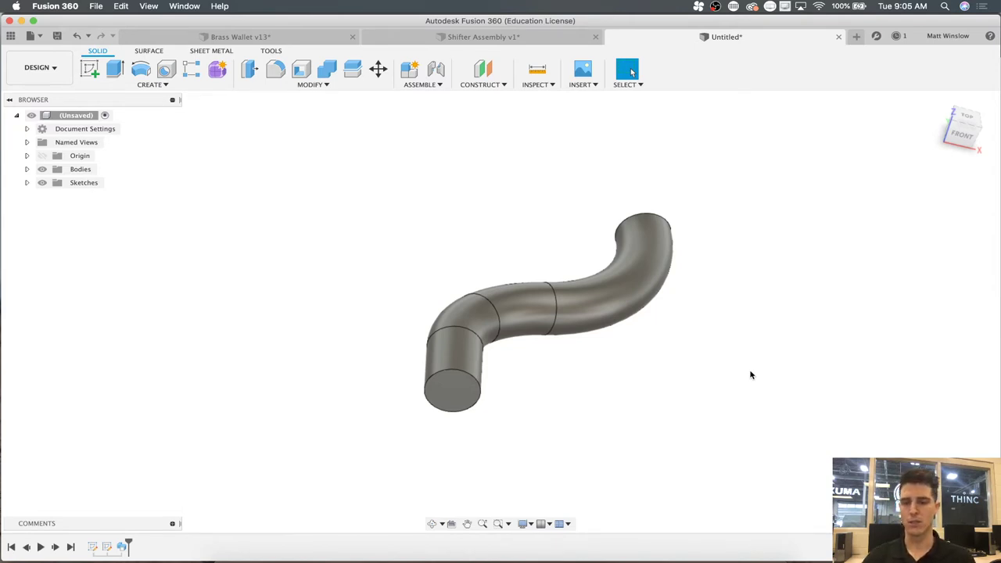
- Rename the sketch containing the circle as Shape
click(93, 546)
right_click(94, 546)
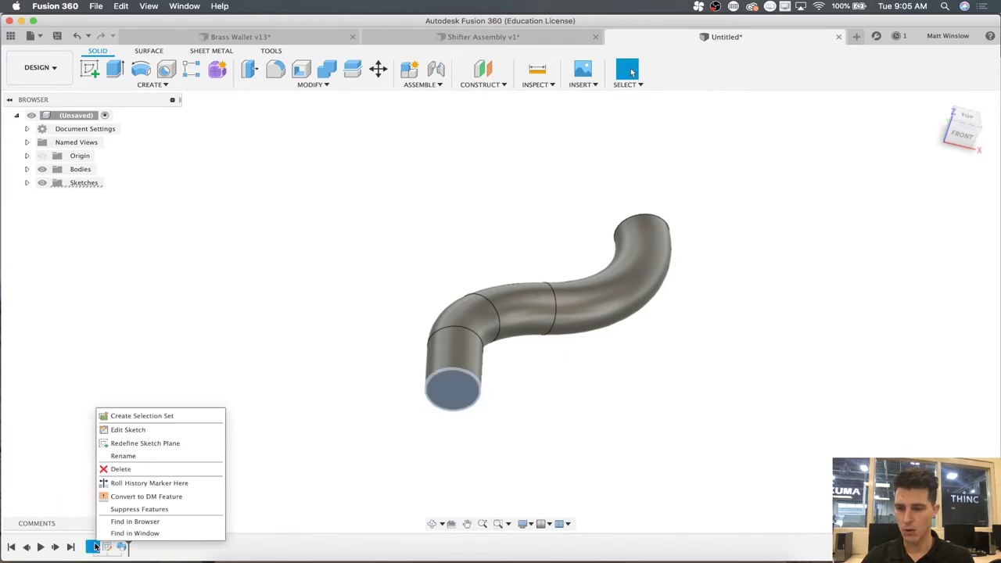
click(121, 456)
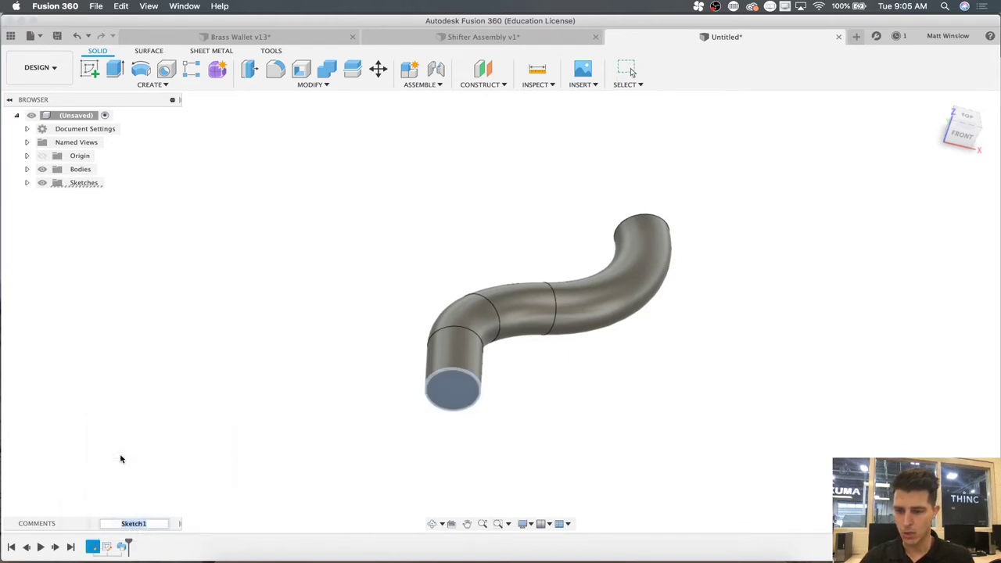
key(Return)
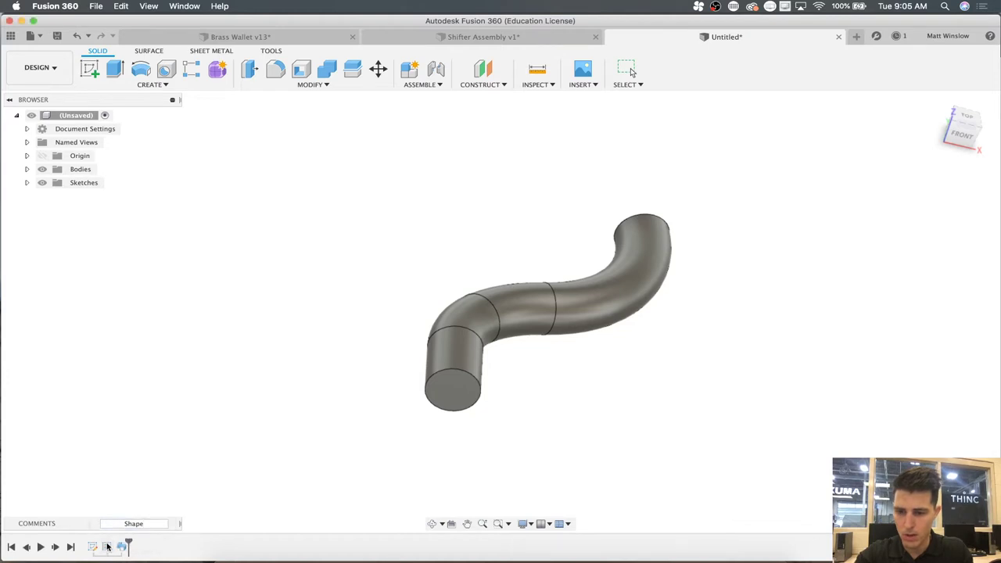
key(Escape)
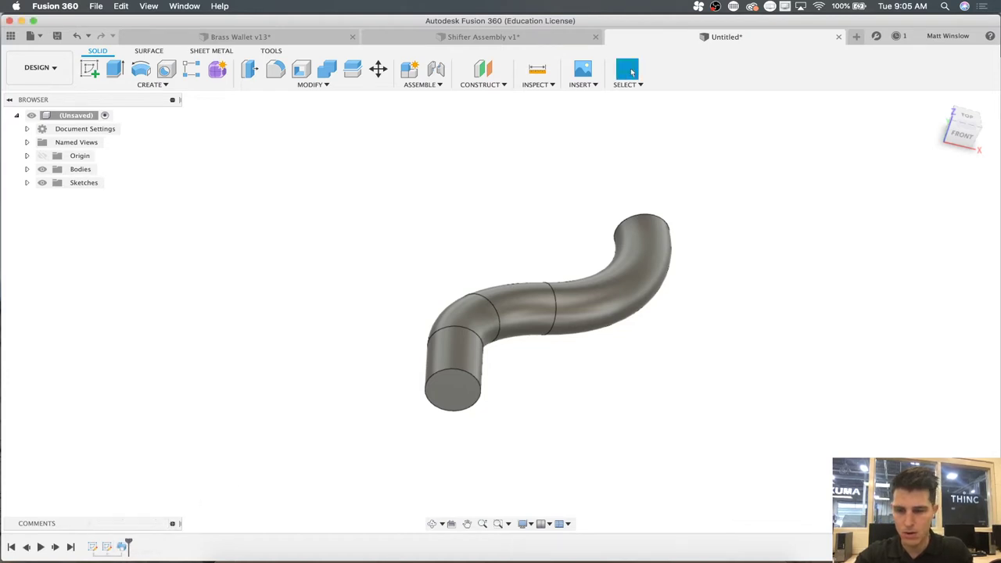
- Rename the sketch containing the S-shaped curve as Path
right_click(100, 549)
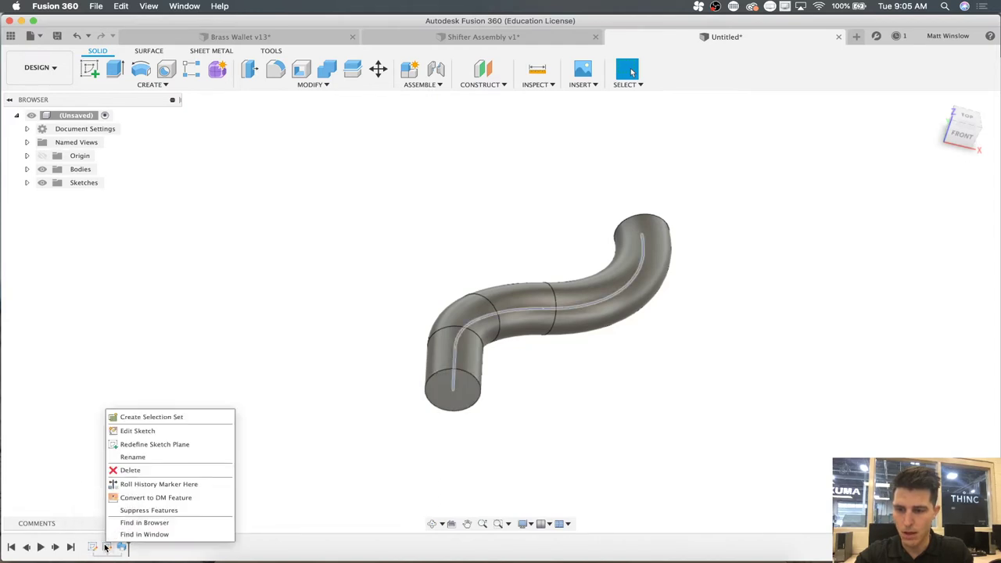
click(134, 457)
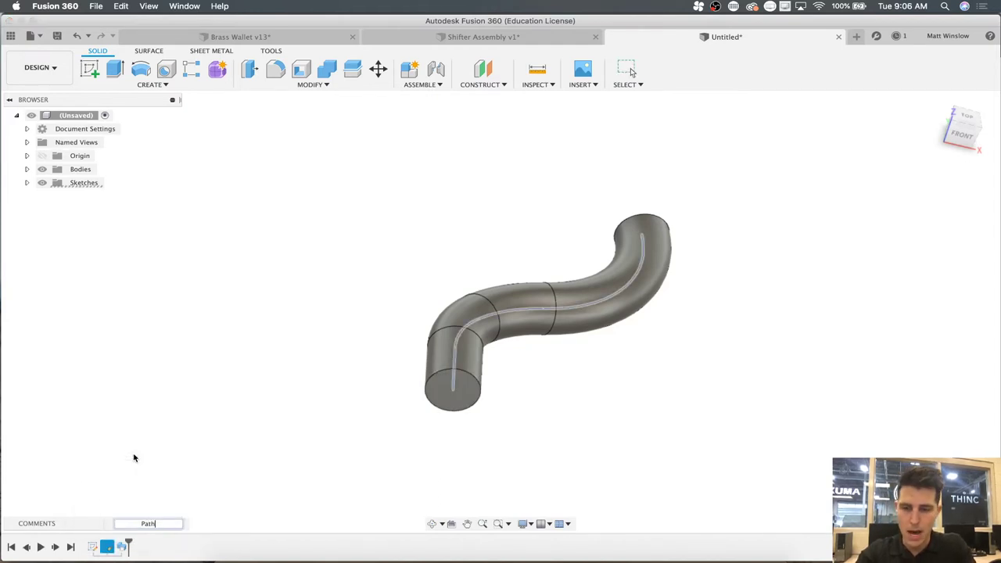
key(Return)
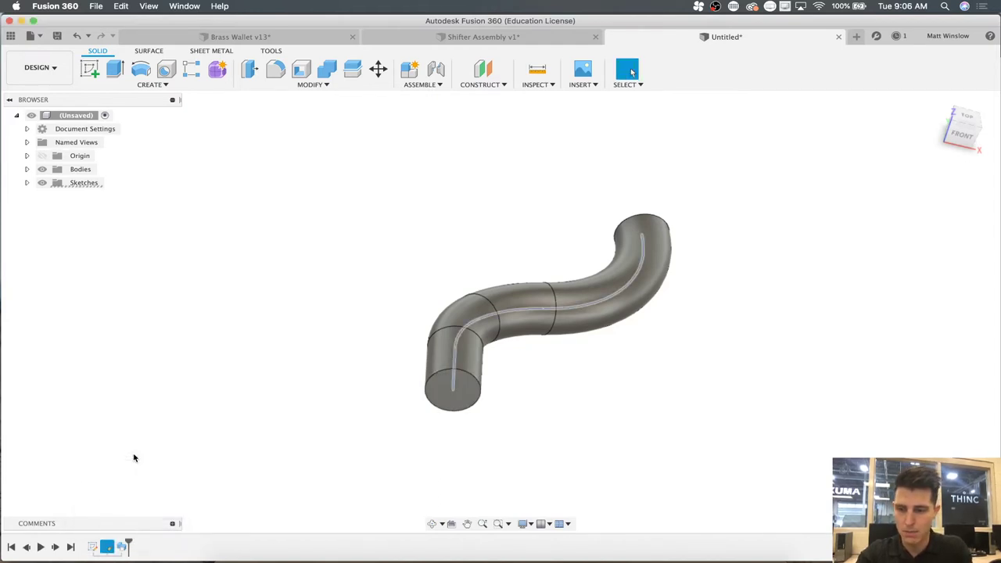
- Edit the Shape sketch to add a smaller concentric circle inside the 2.5 in circle, and finish the sketch
right_click(94, 547)
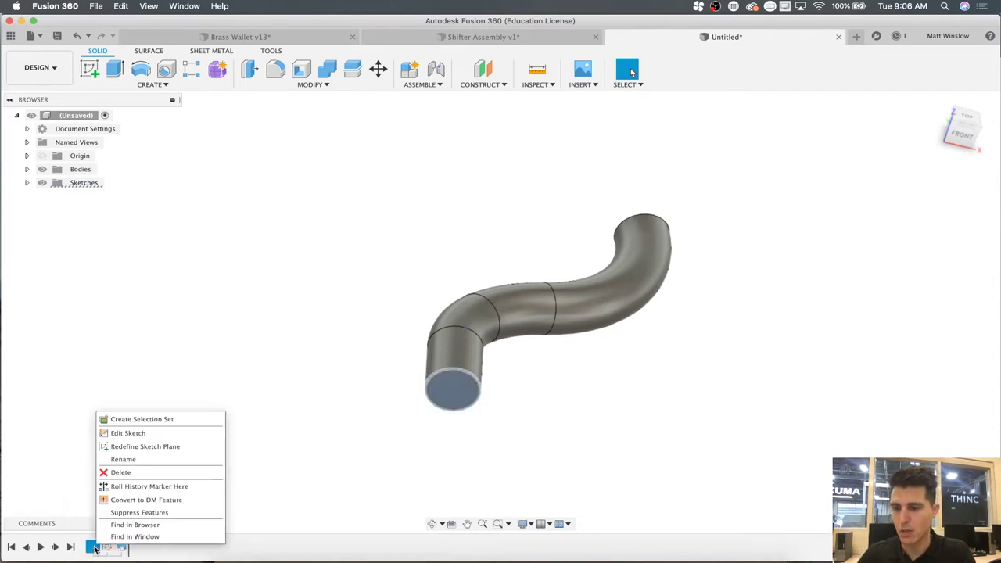
click(131, 440)
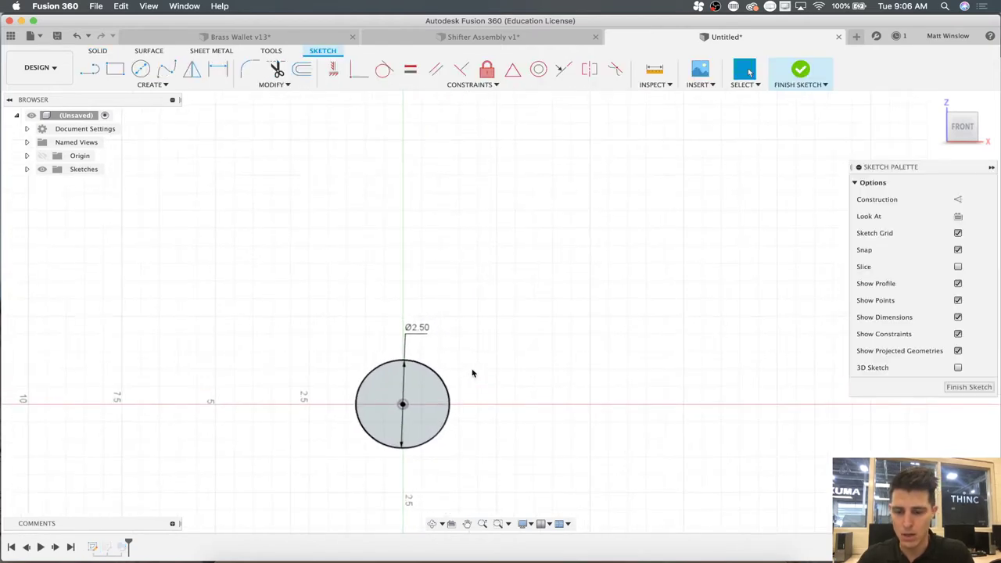
key(c)
click(403, 405)
click(406, 388)
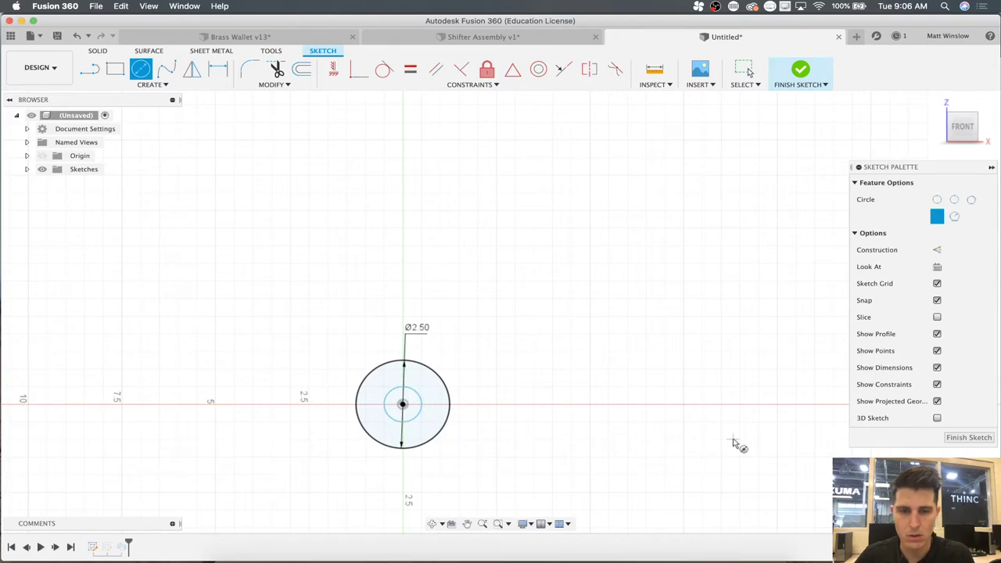
click(968, 439)
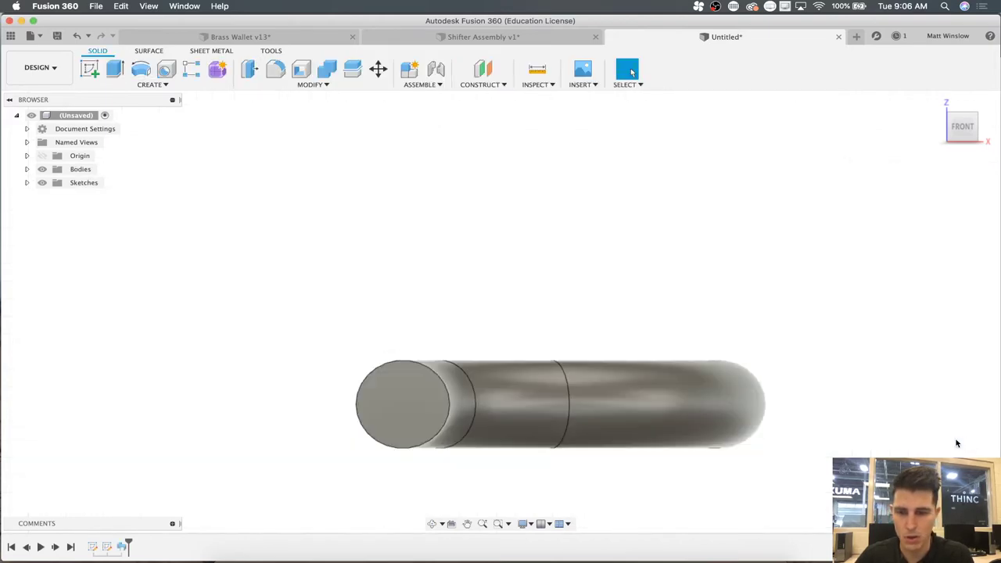
- Edit the sweep to use only the ring between the two concentric circles as its profile, making the tube hollow
right_click(123, 549)
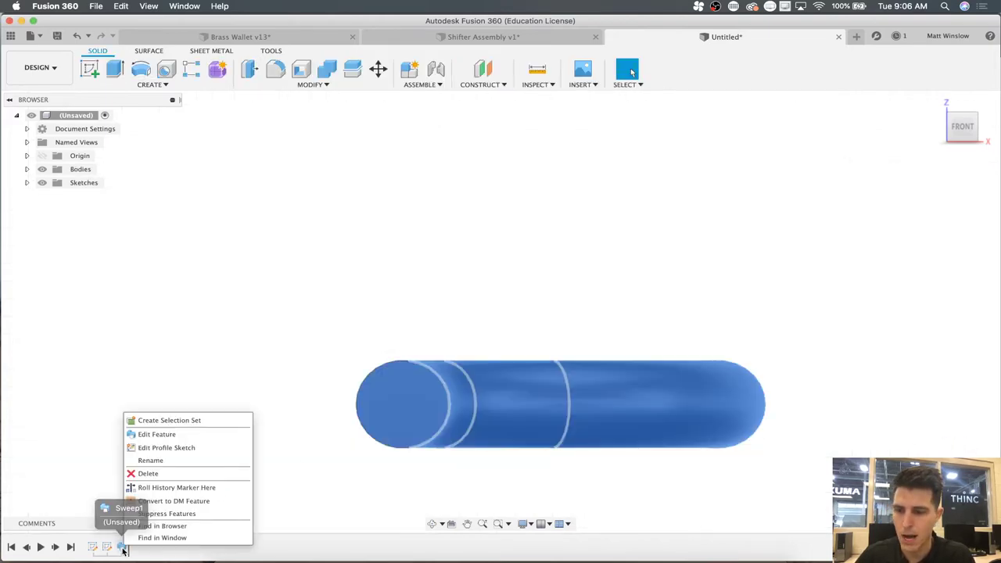
click(148, 436)
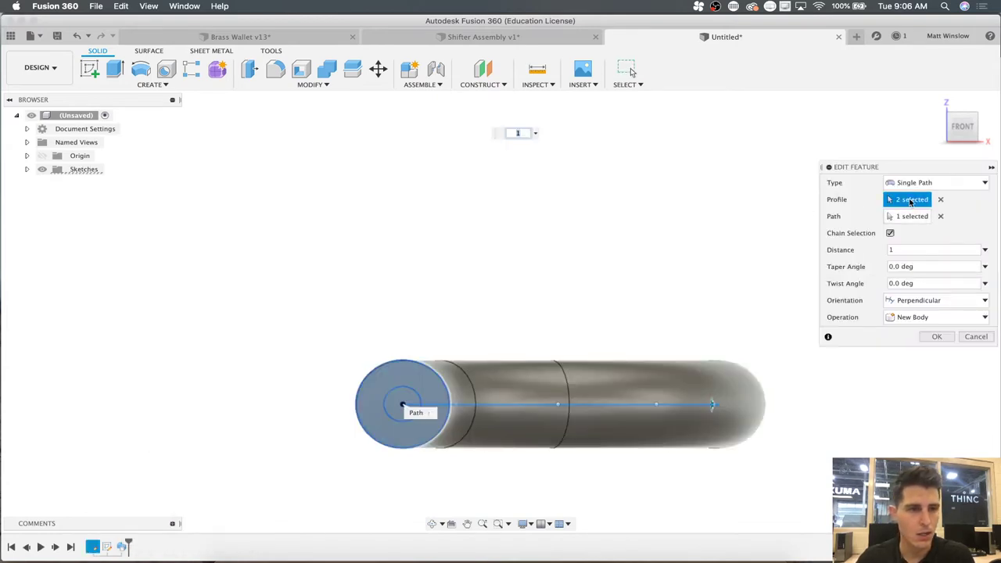
click(940, 199)
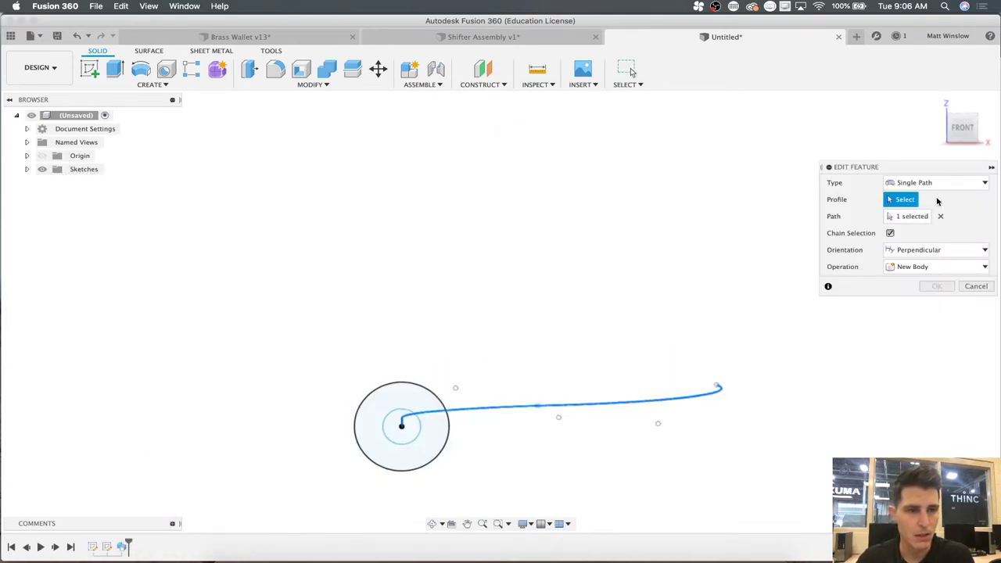
click(359, 443)
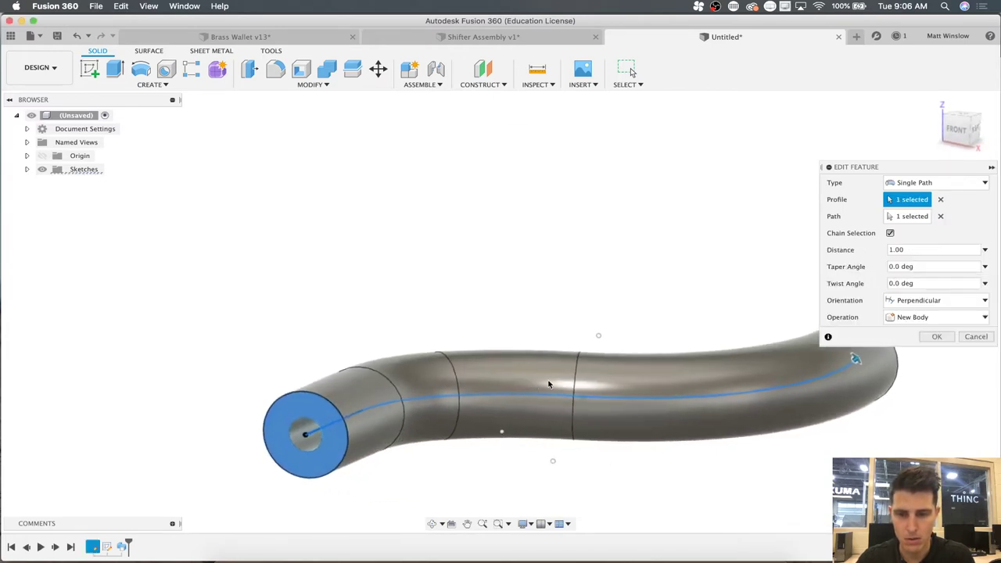
shift+scroll(427, 402, left, 10)
shift+scroll(426, 405, right, 10)
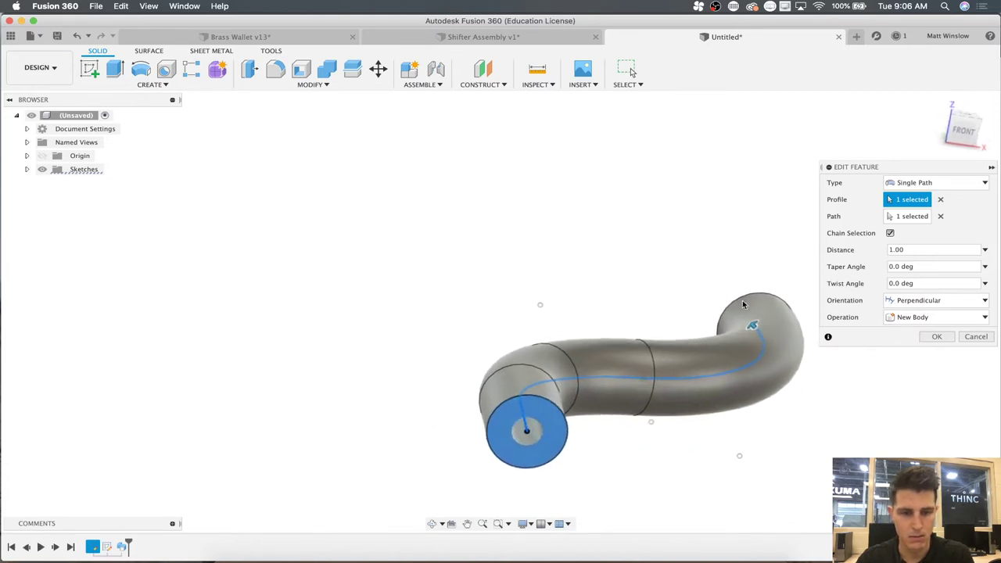
shift+scroll(464, 458, right, 3)
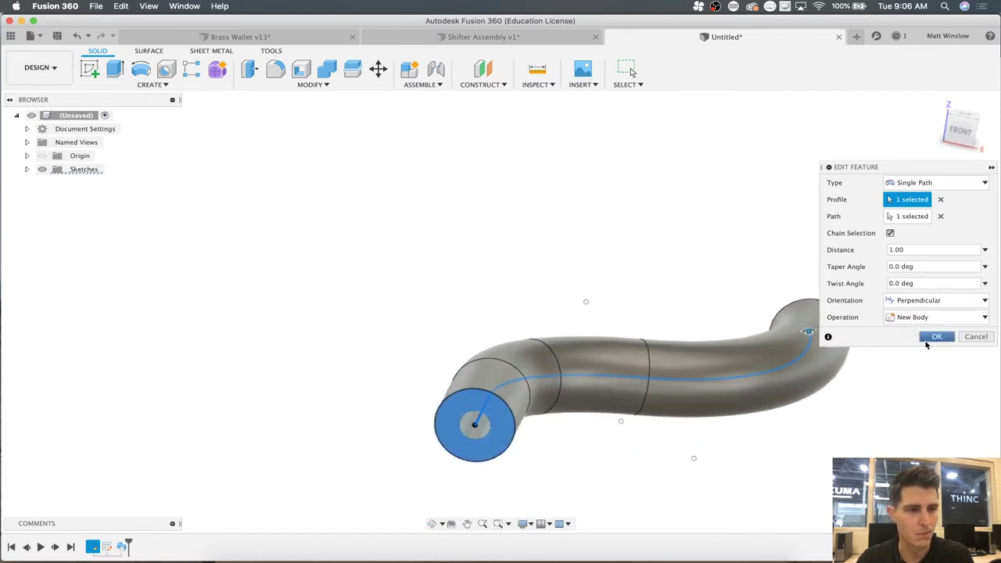
click(931, 339)
shift+scroll(501, 299, down, 10)
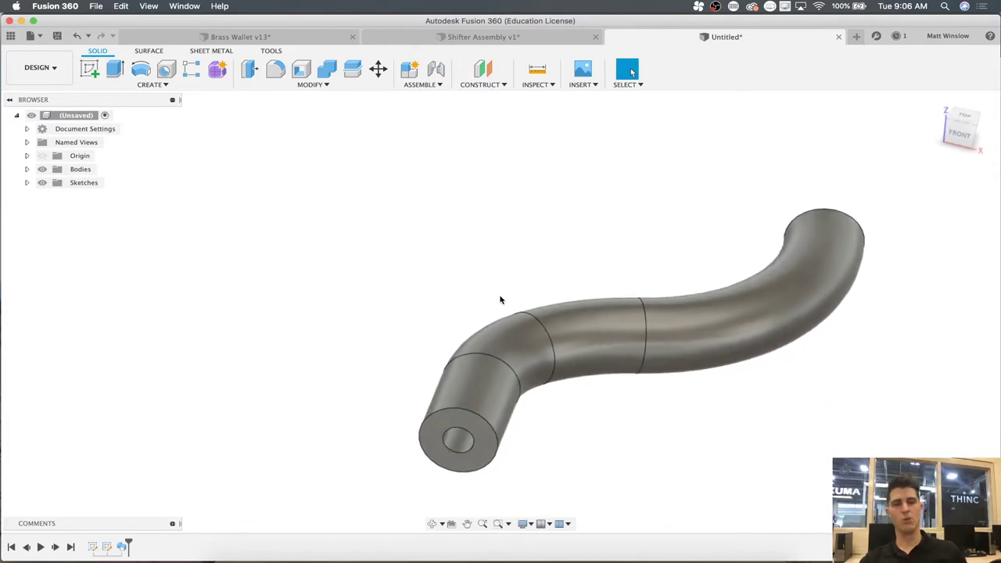
shift+scroll(500, 295, right, 3)
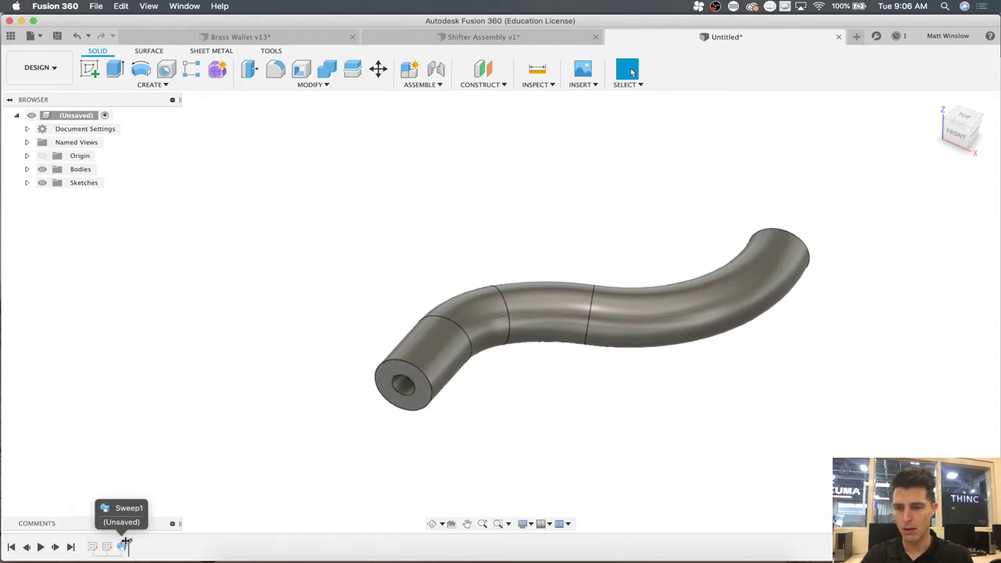
- Roll the design history back to before the sweep and show both the Shape and Path sketches
drag(113, 542, 115, 545)
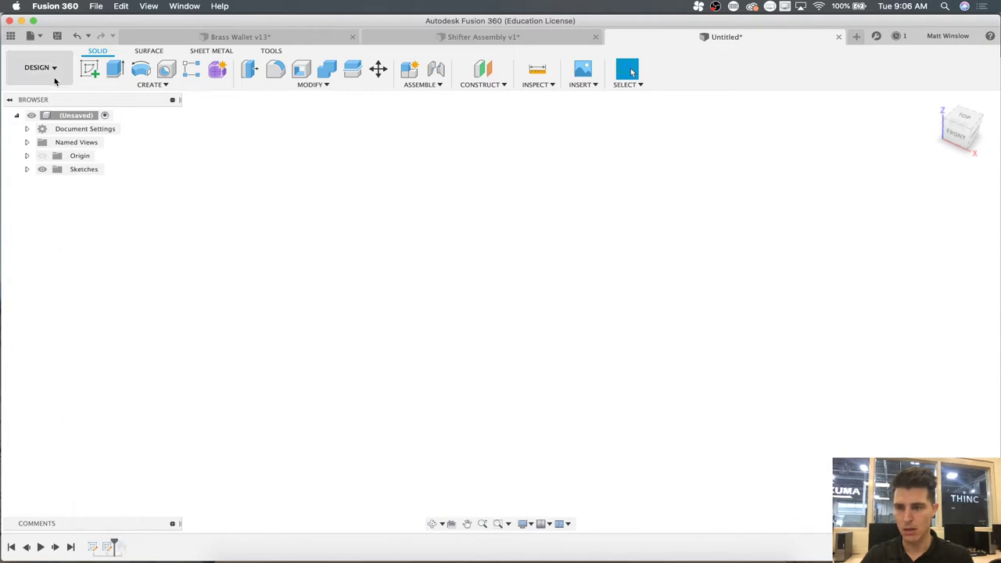
click(27, 170)
click(53, 183)
click(53, 196)
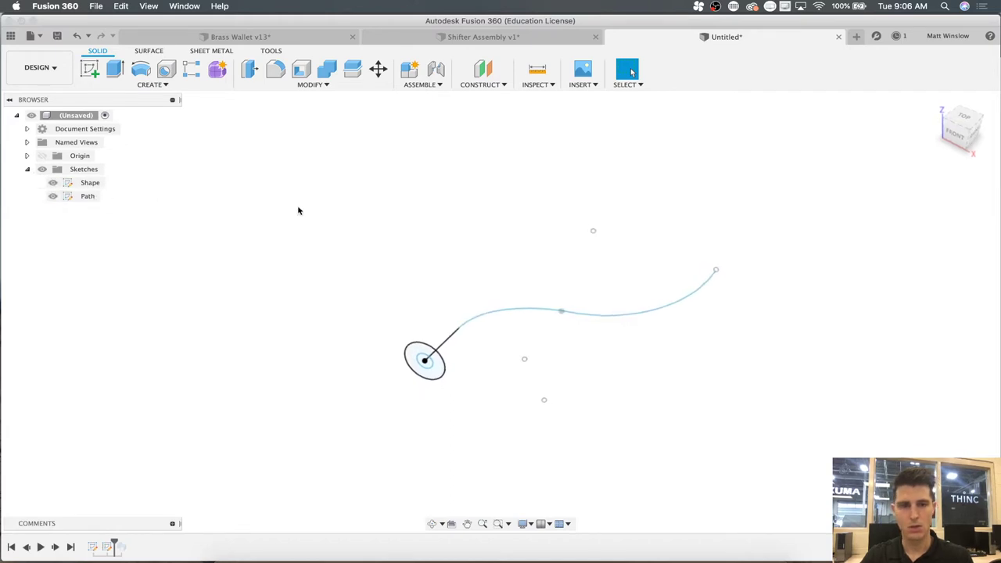
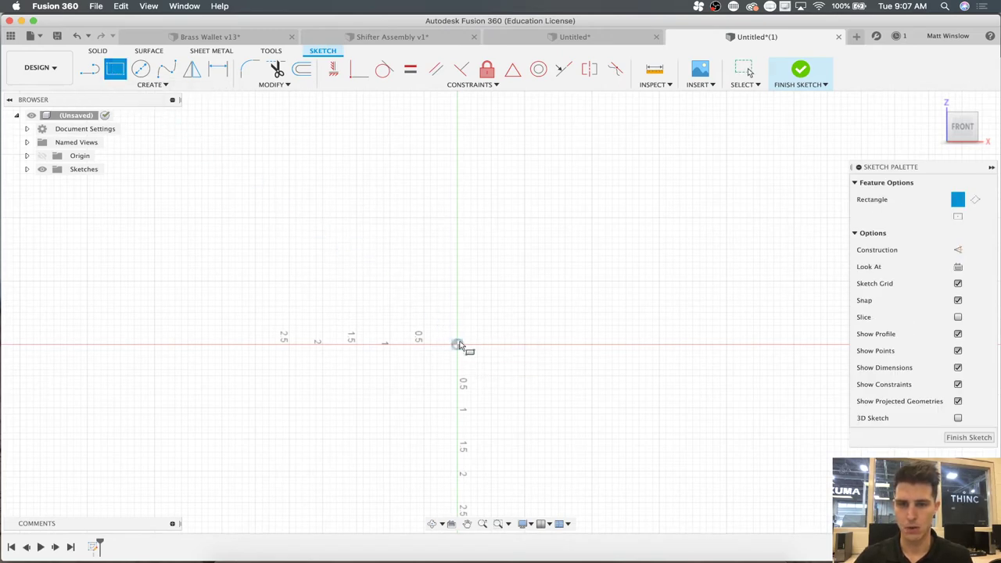
- Draw a two-point rectangle in the new design's front-view sketch, starting at the origin and extending up and to the right
click(457, 344)
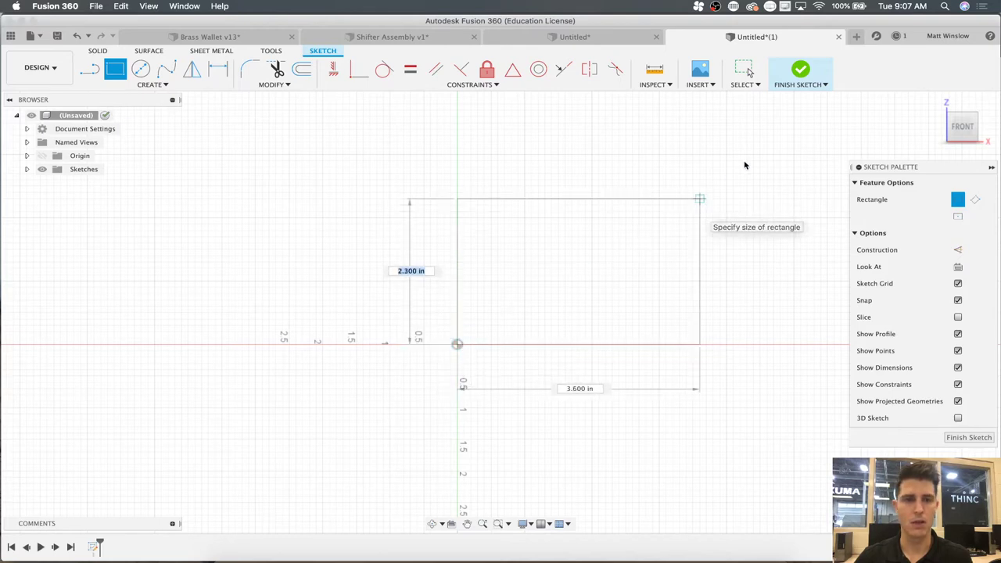
click(801, 130)
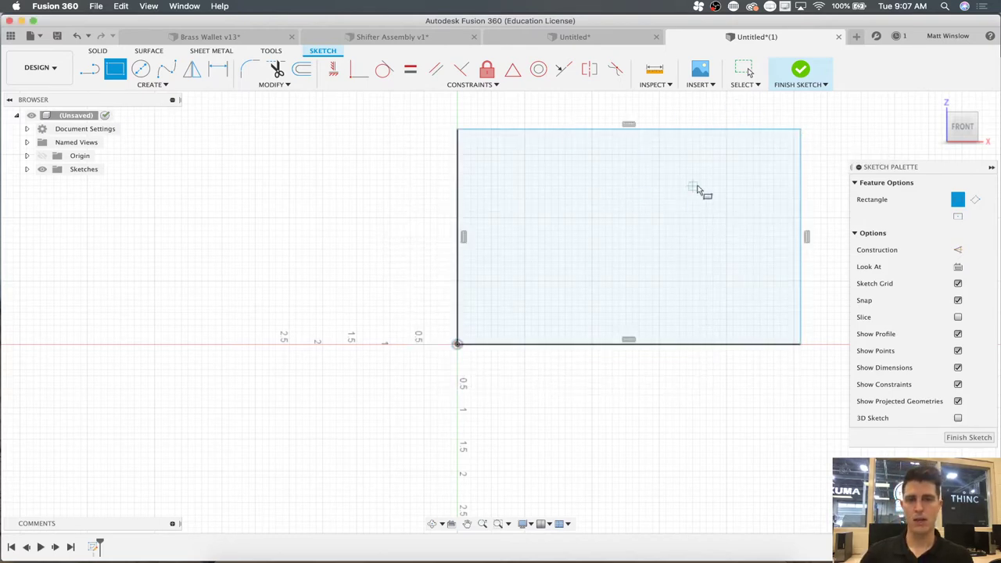
scroll(592, 229, up, 2)
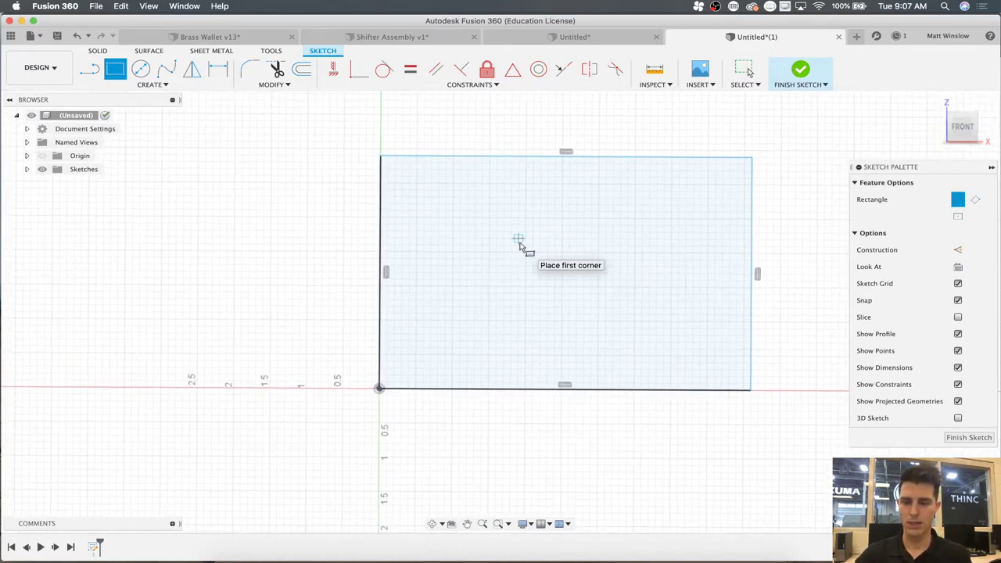
- Dimension the rectangle's height and width to 3 in each
key(d)
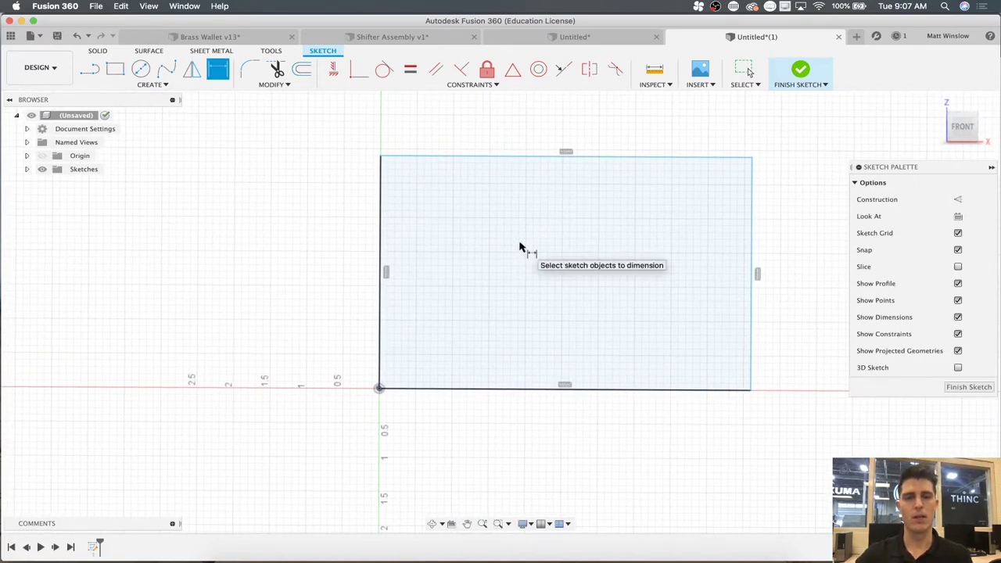
click(380, 227)
click(329, 240)
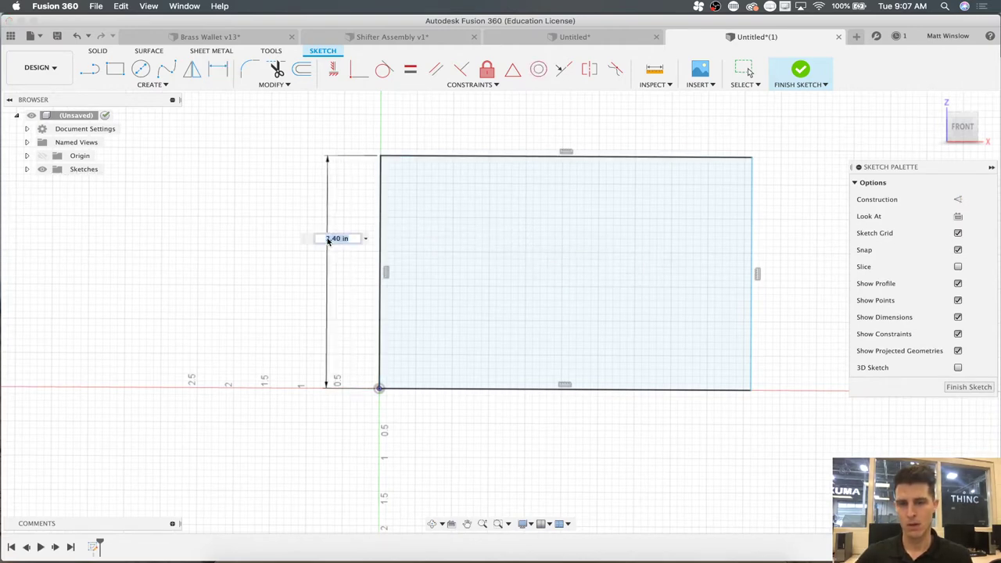
text(3.)
key(Return)
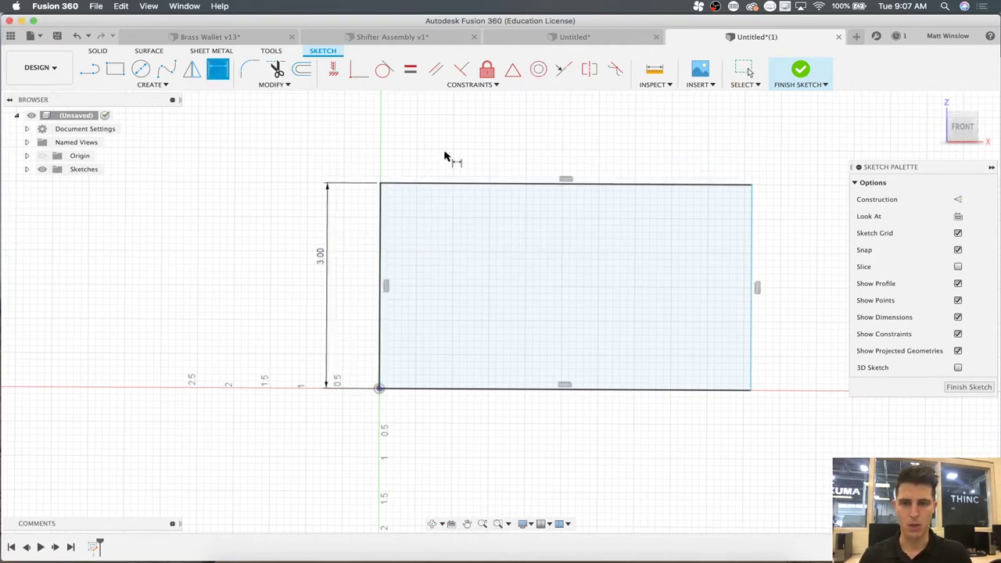
click(454, 185)
click(464, 151)
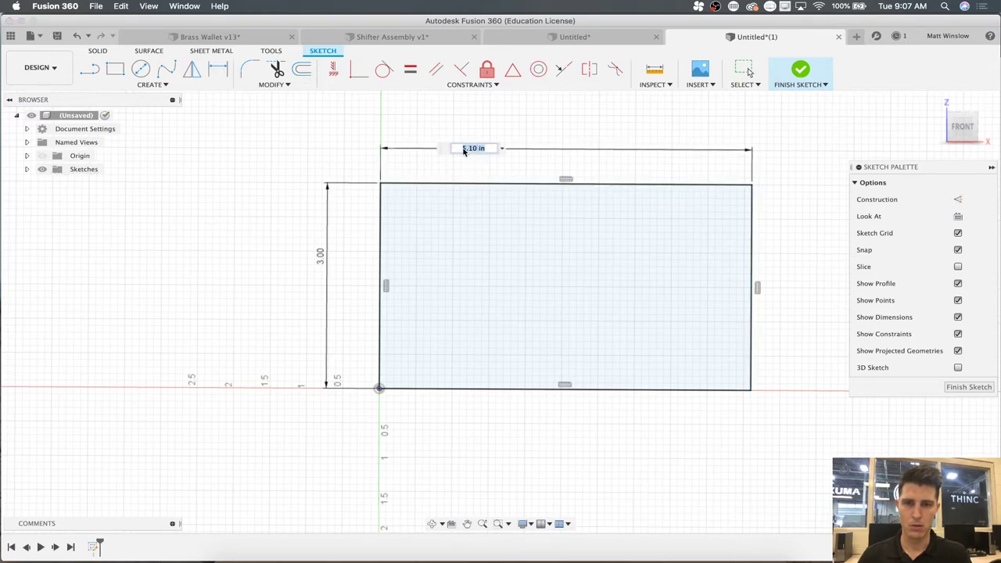
text(3)
key(Return)
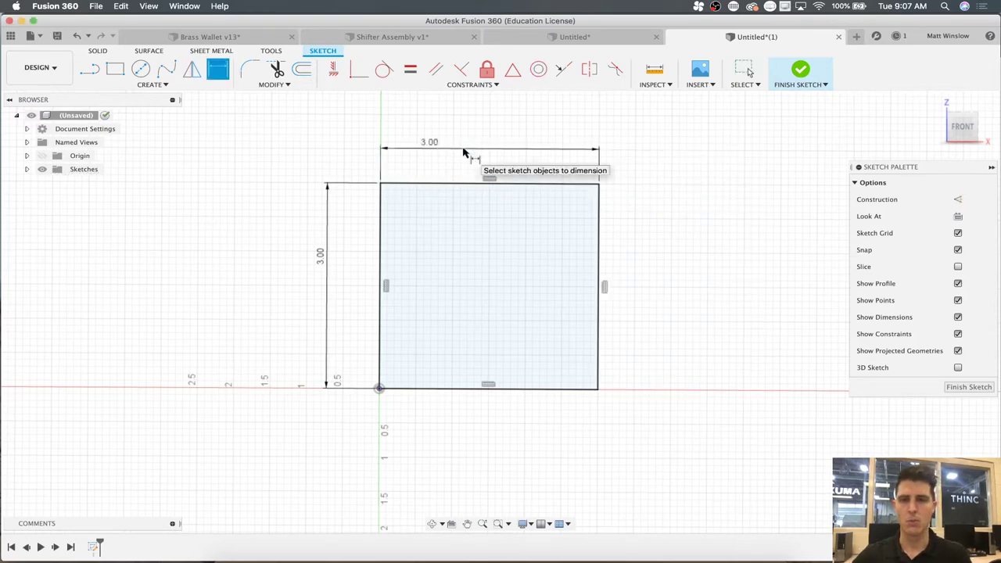
- Extrude the 3 in square profile 1 in as a new body
click(98, 50)
click(114, 69)
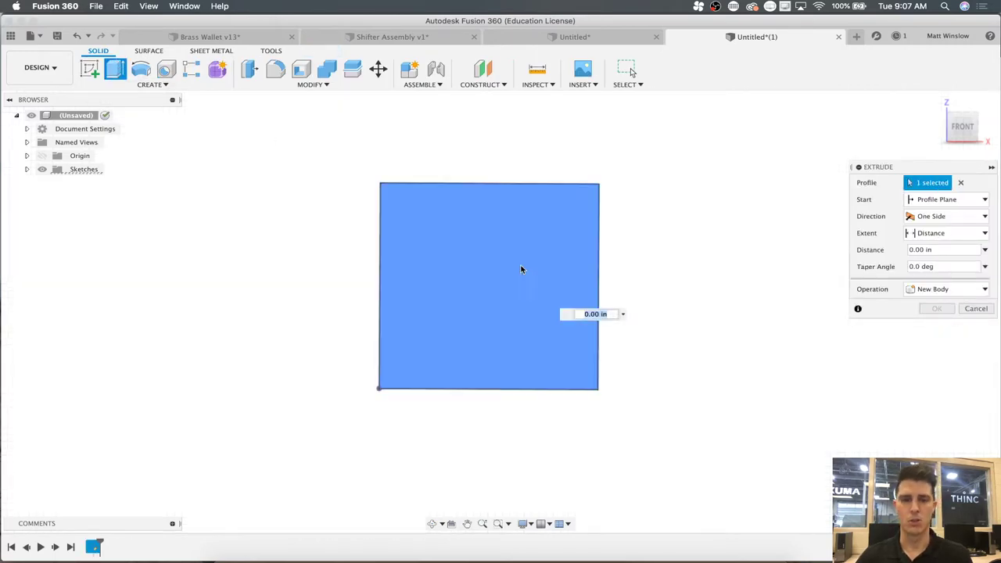
drag(497, 286, 558, 287)
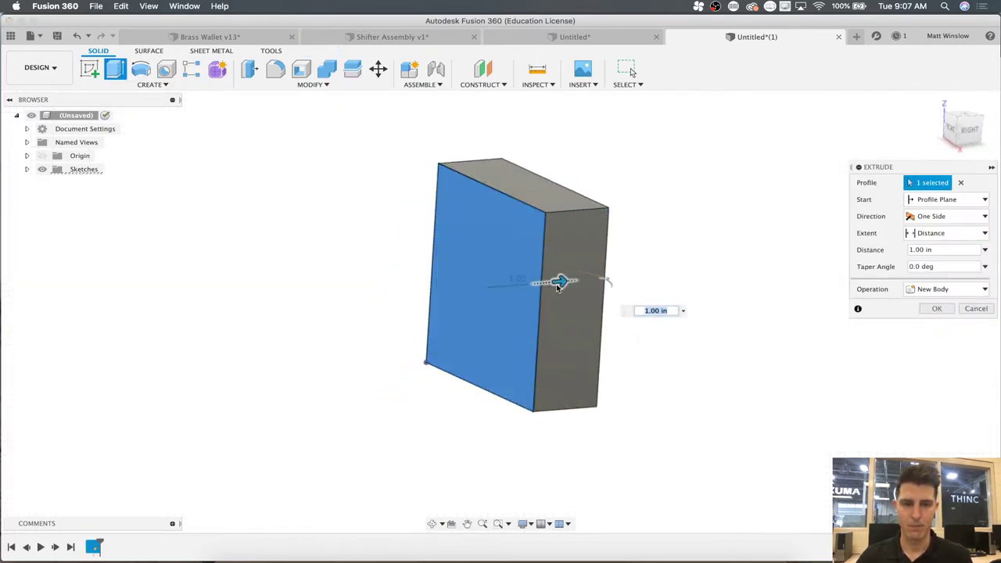
key(Return)
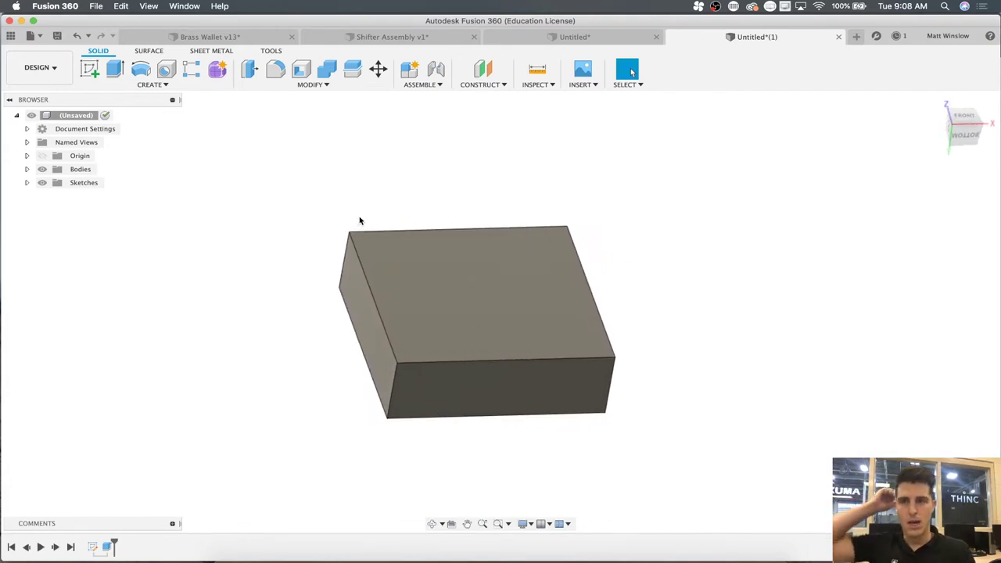
- Start a sketch on the block's front face and place four points in a roughly rectangular layout
click(90, 68)
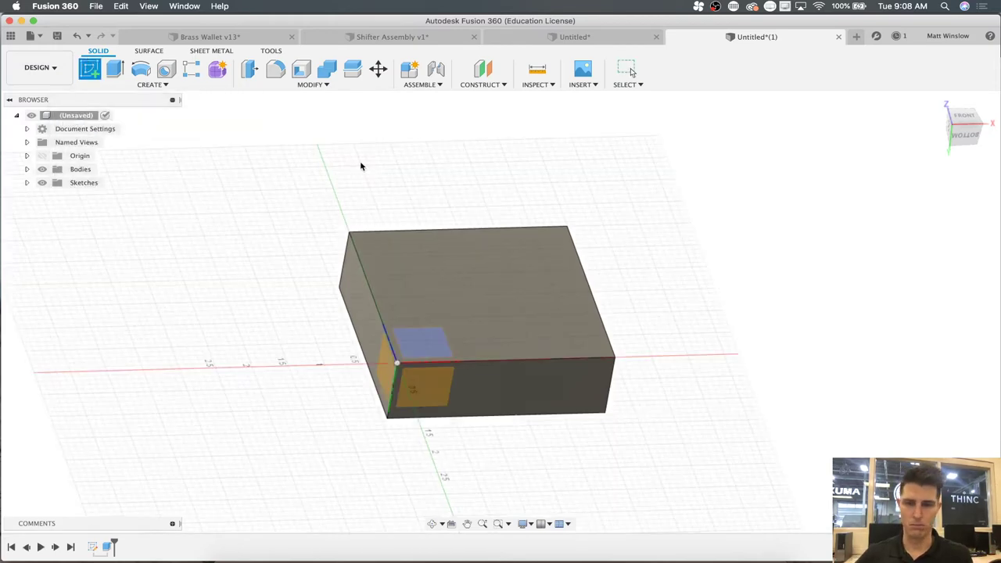
click(440, 260)
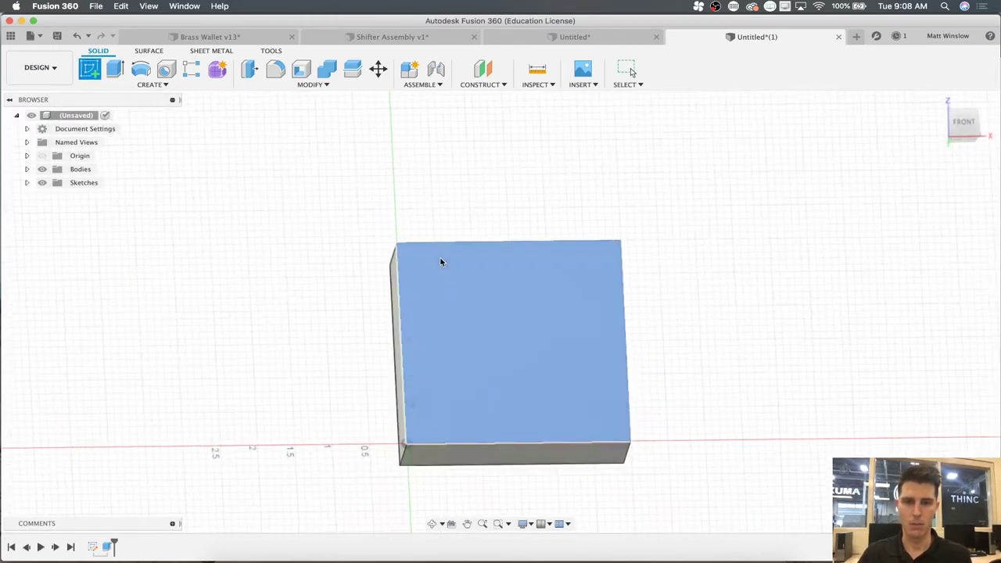
click(163, 86)
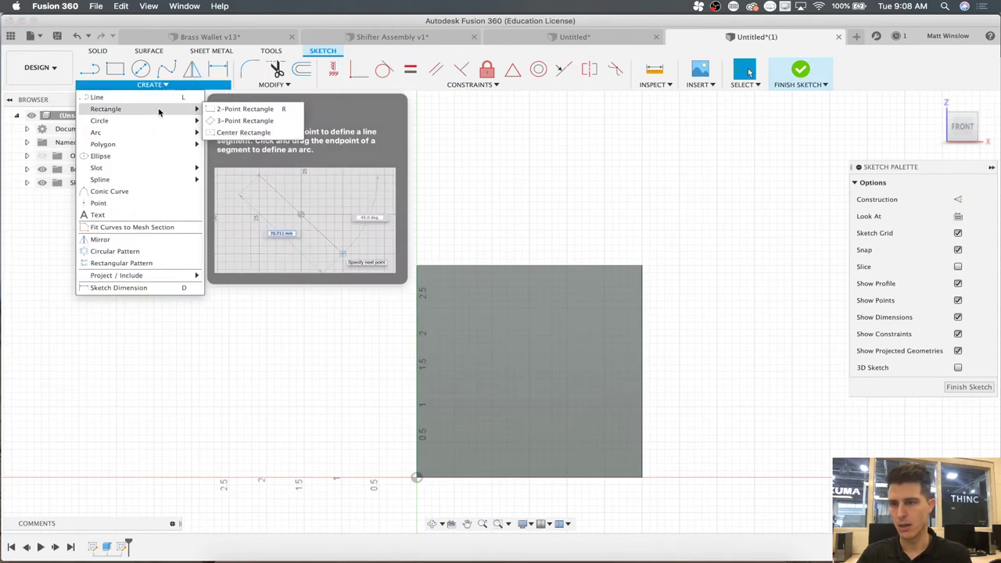
mouse_move(135, 183)
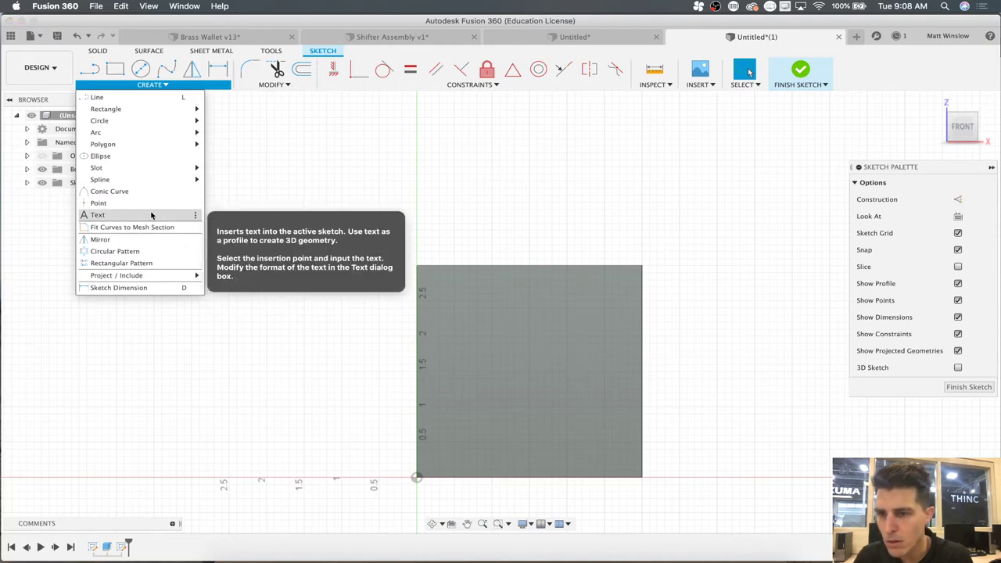
click(152, 205)
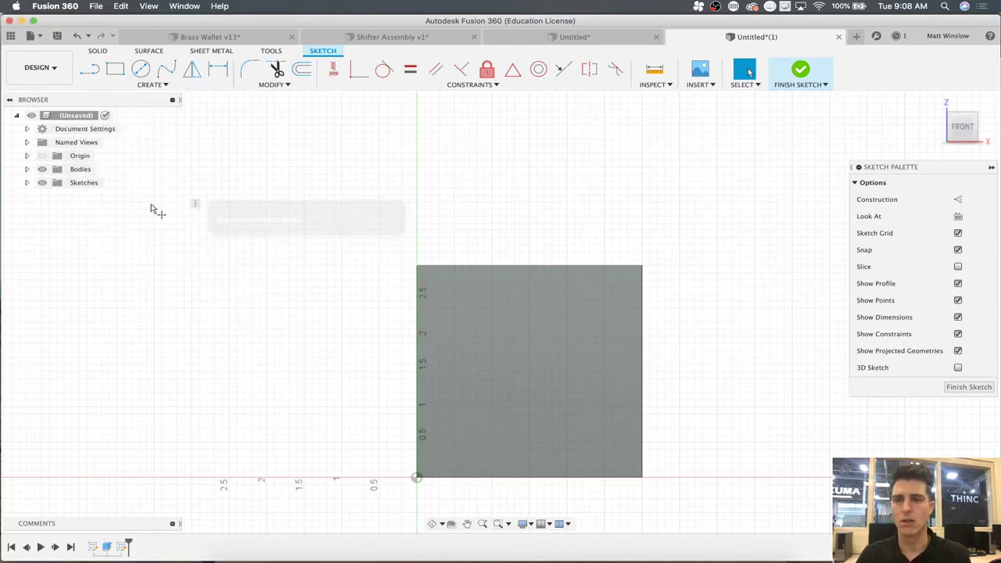
click(470, 313)
click(575, 316)
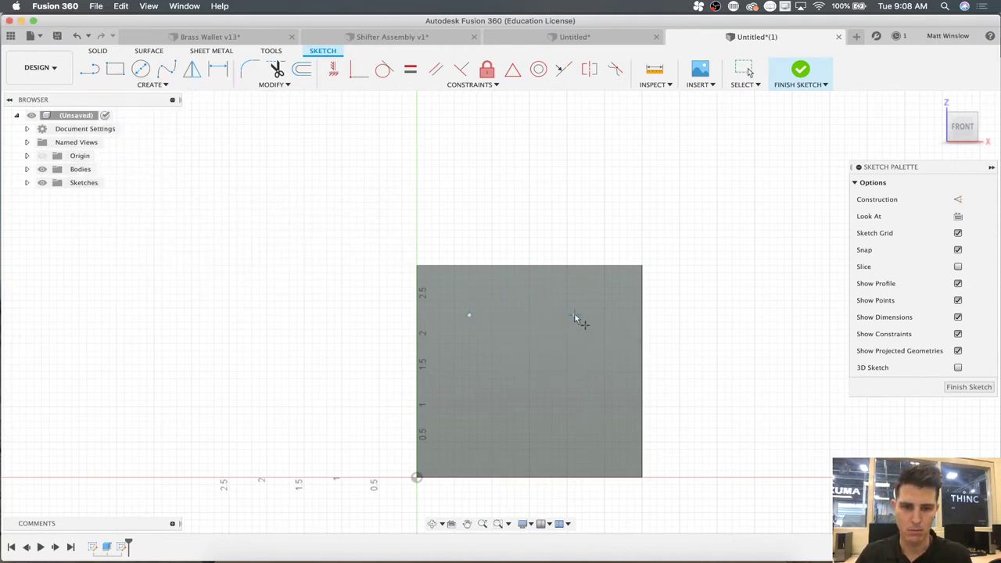
click(574, 392)
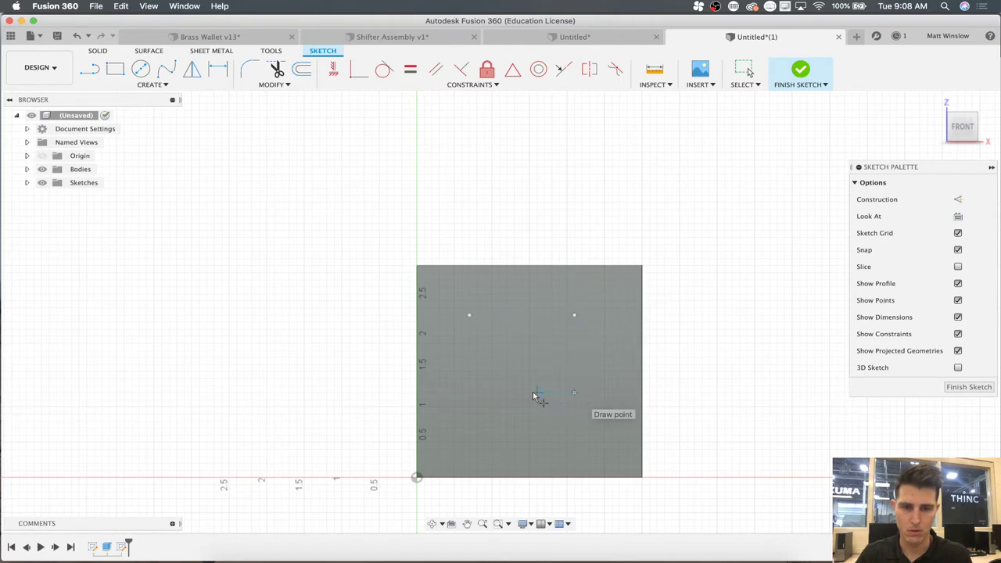
click(485, 394)
- Dimension the lower-left point 1 in horizontally from the block's left edge
key(d)
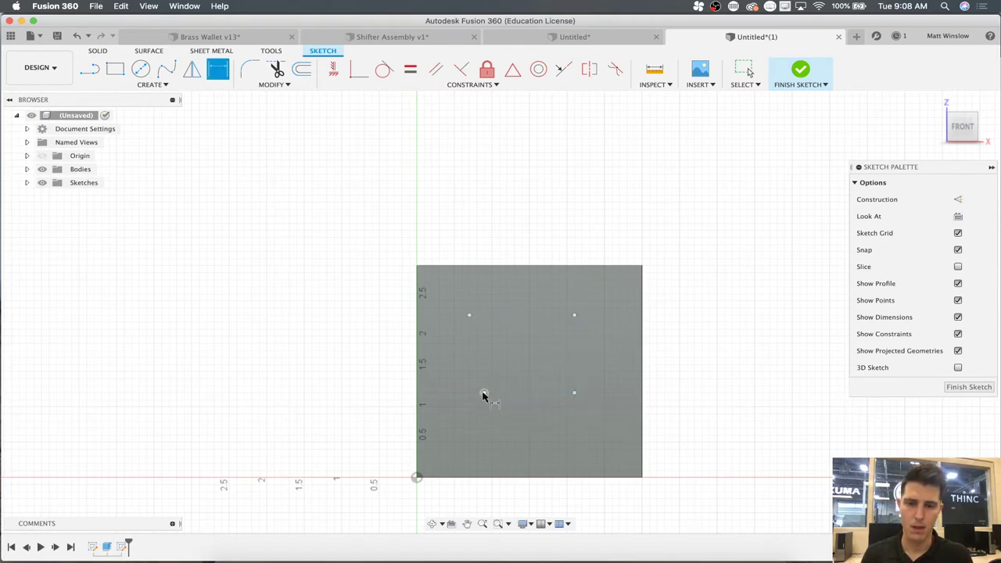
click(417, 468)
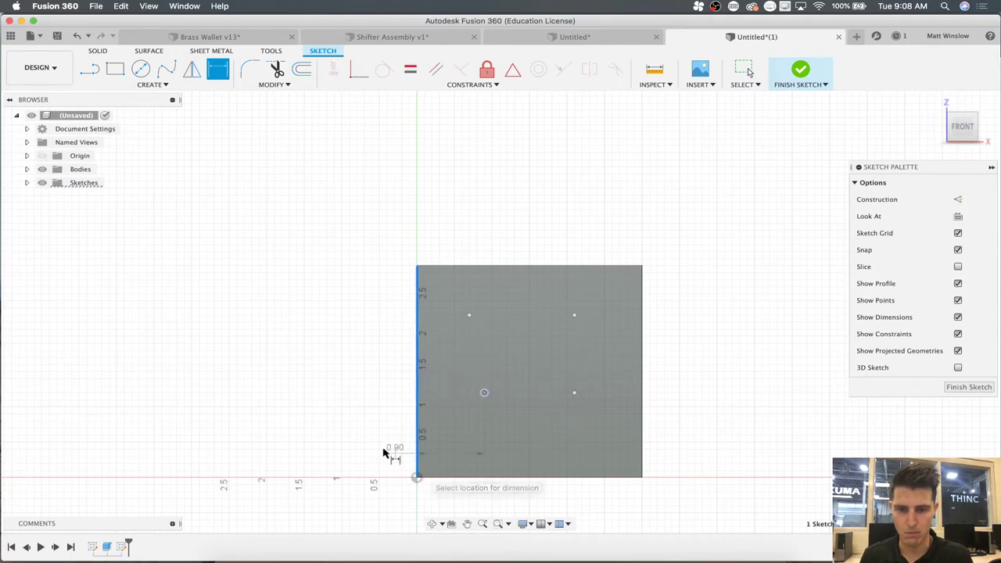
click(450, 503)
text(1)
key(Return)
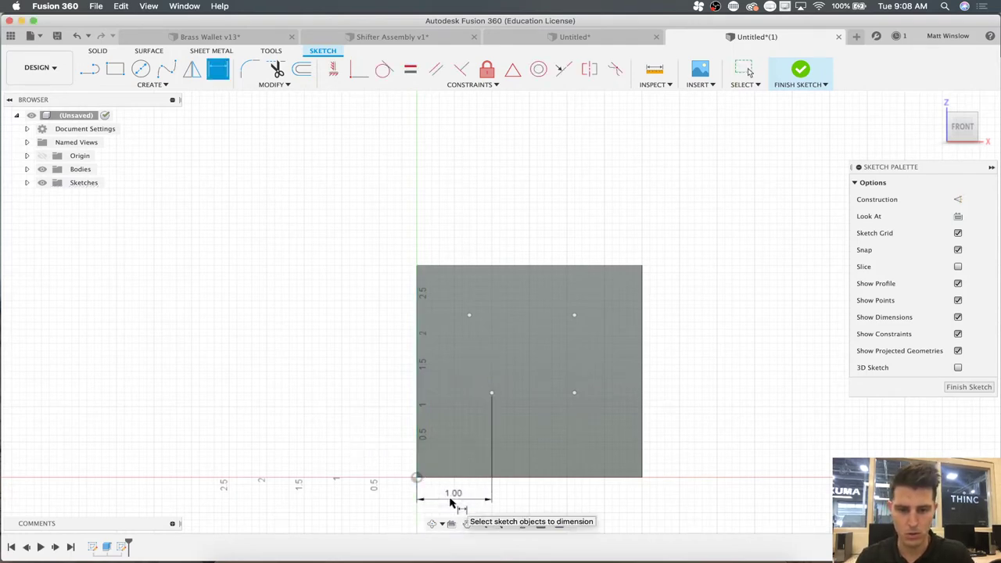
- Dimension the lower-left point 1 in vertically from the block's bottom edge
click(417, 391)
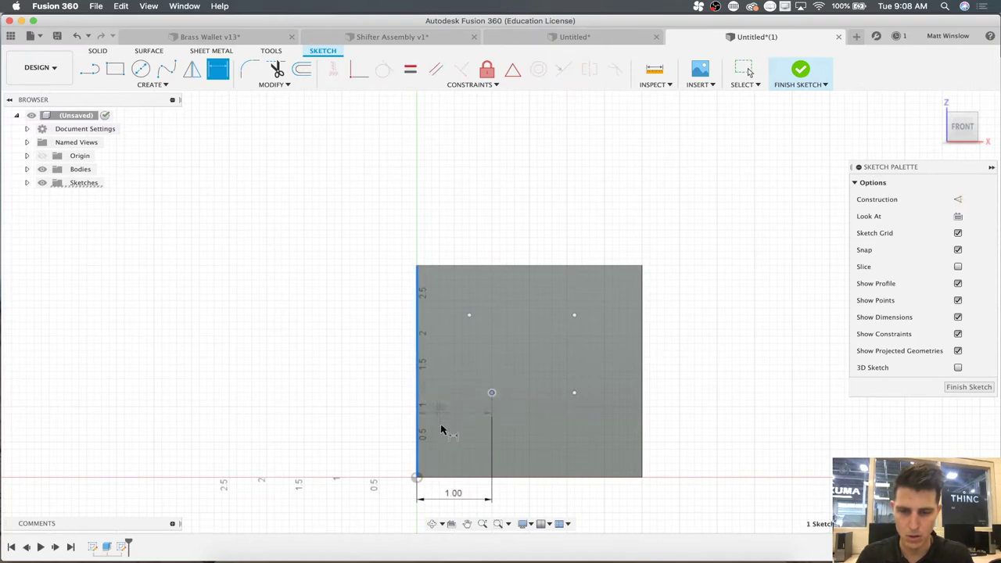
key(Escape)
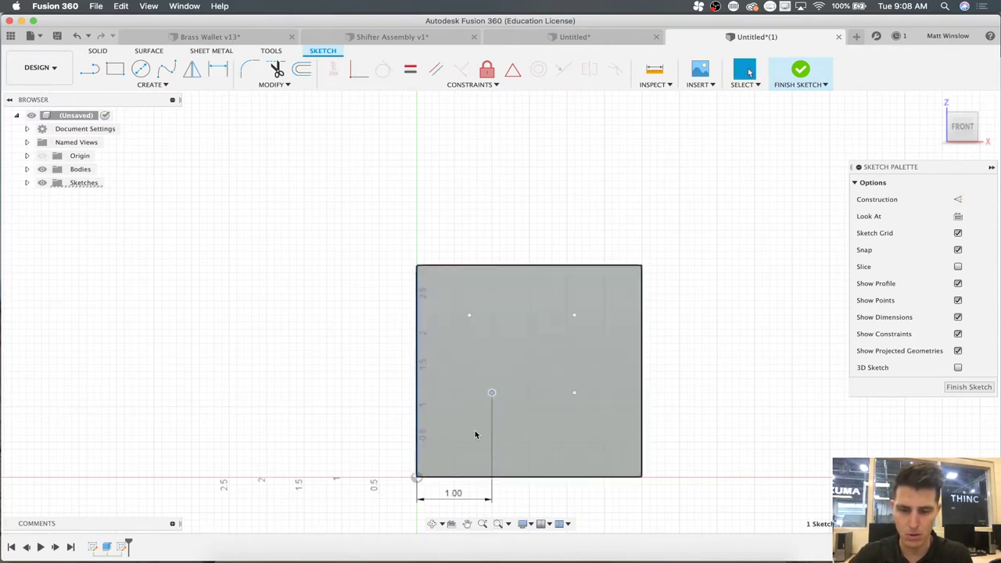
key(d)
click(491, 394)
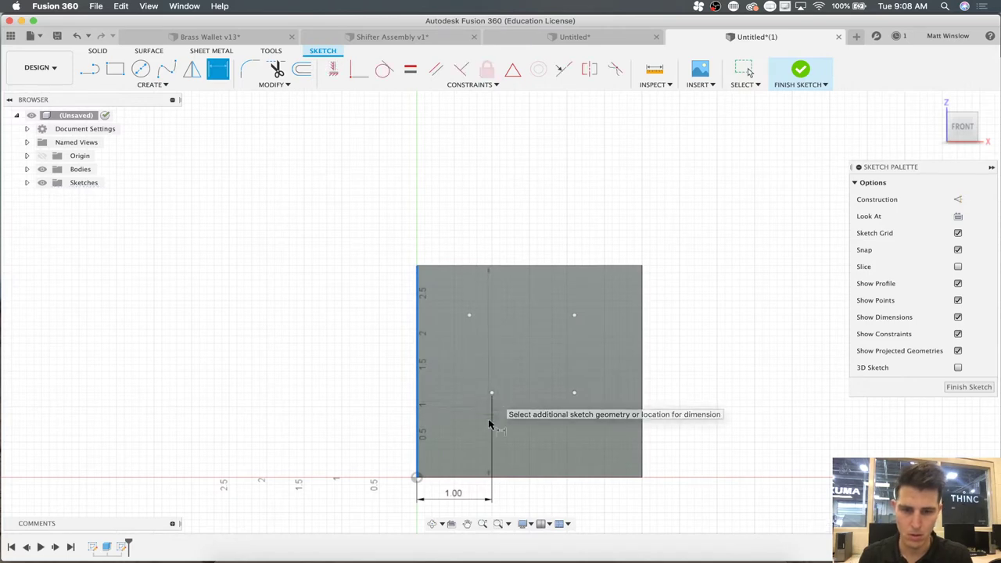
click(448, 478)
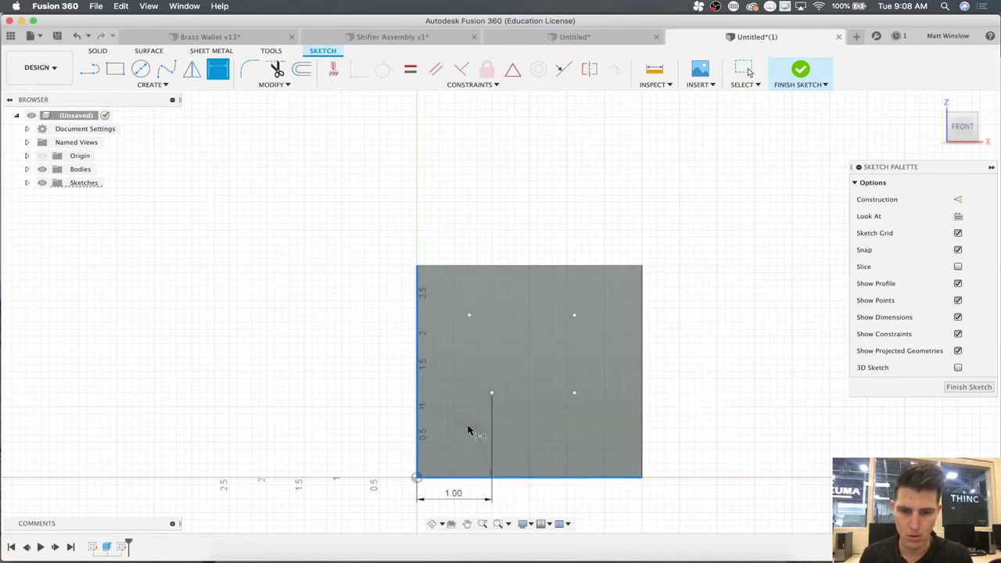
click(491, 394)
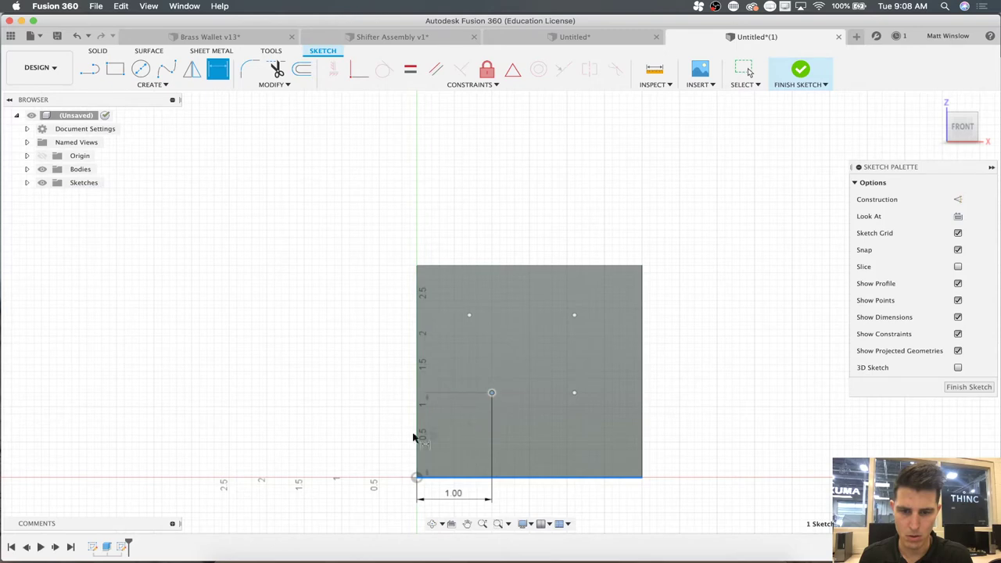
click(371, 438)
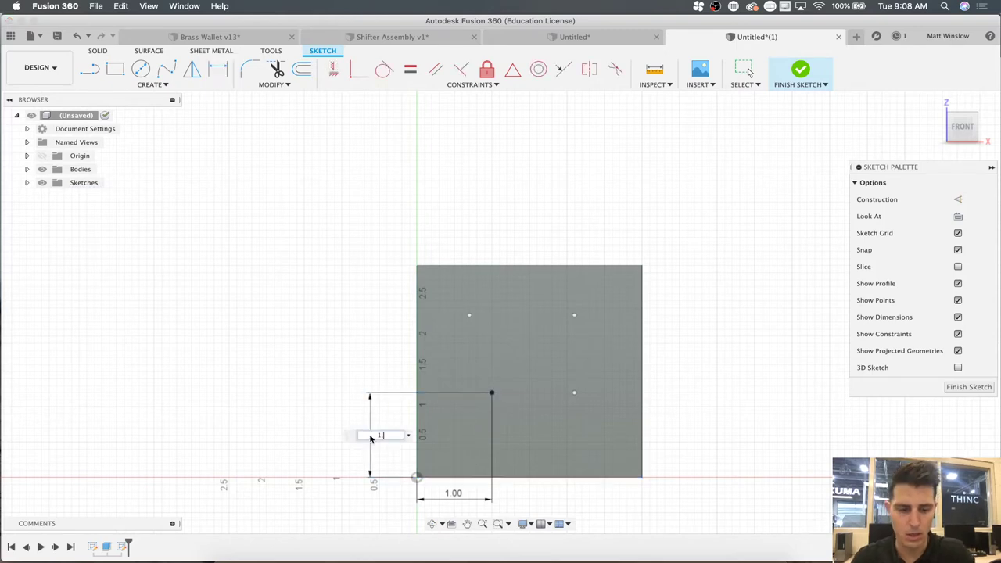
text(1)
key(Return)
- Align the upper-left point vertically with the lower-left point using the Horizontal/Vertical constraint
shift+middle_drag(489, 384, 509, 376)
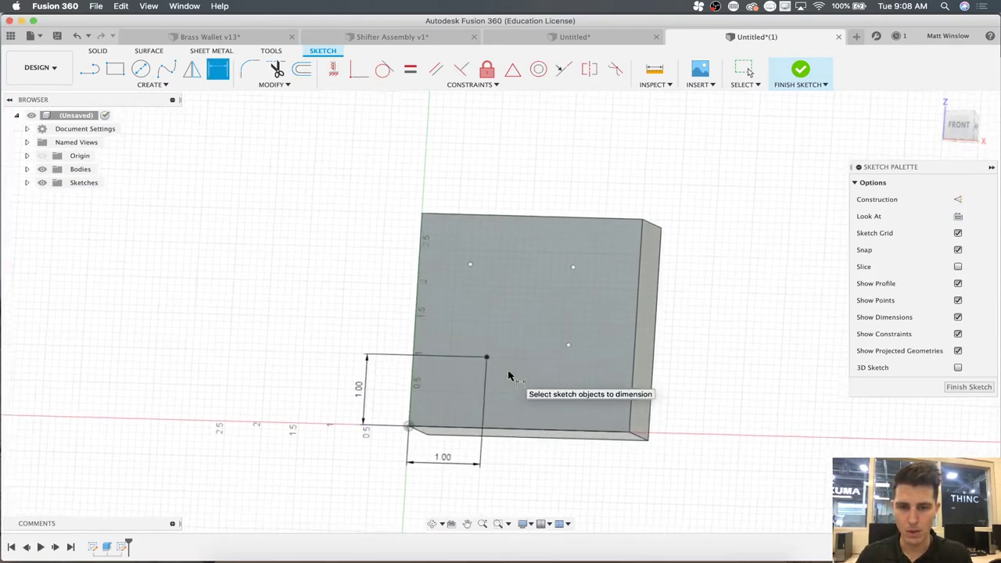
scroll(508, 377, up, 5)
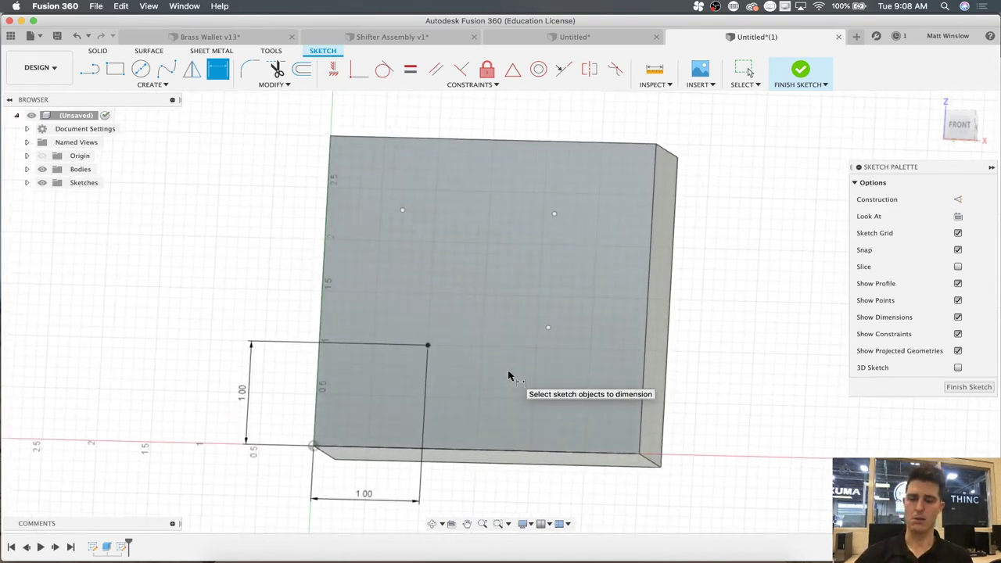
key(Escape)
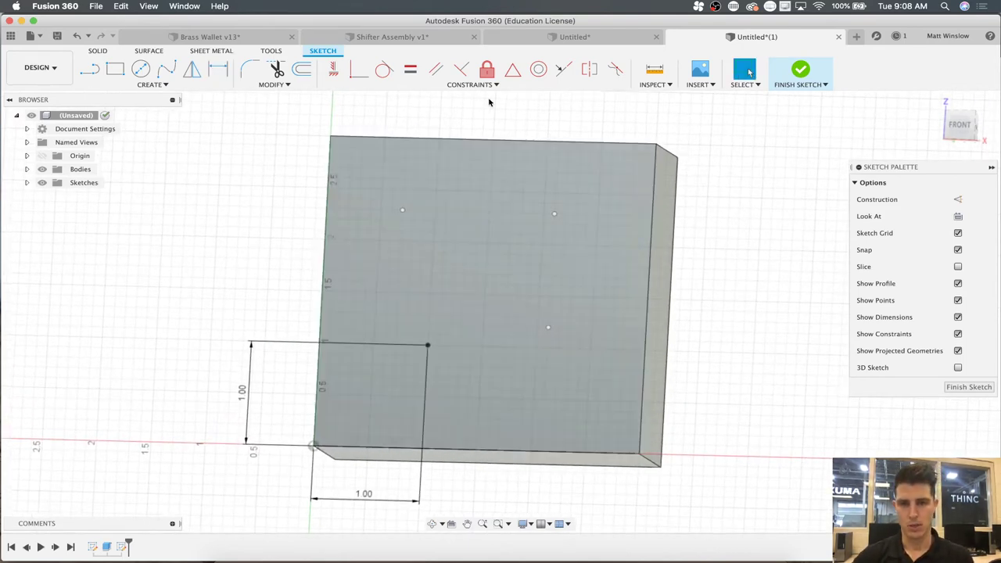
click(470, 84)
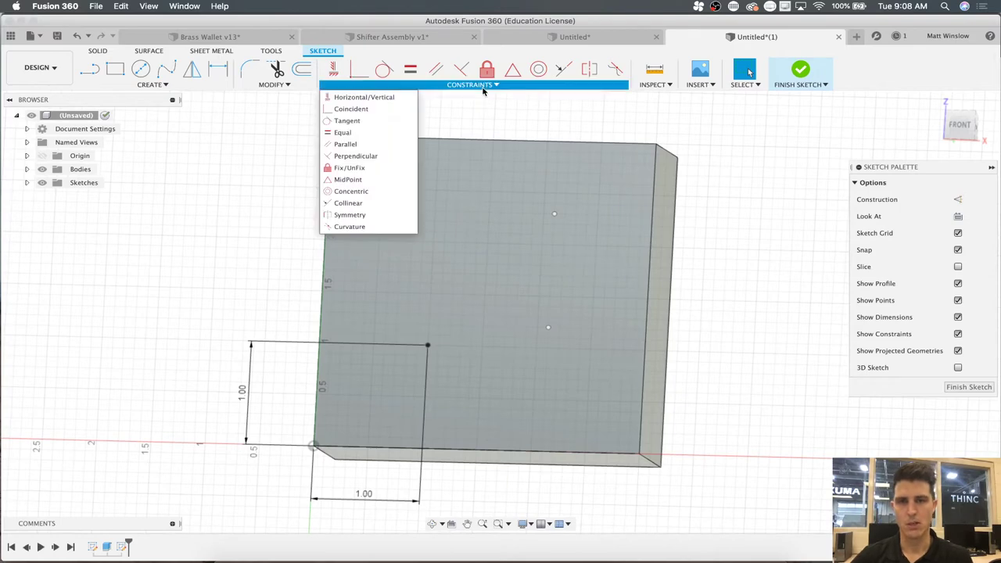
click(375, 98)
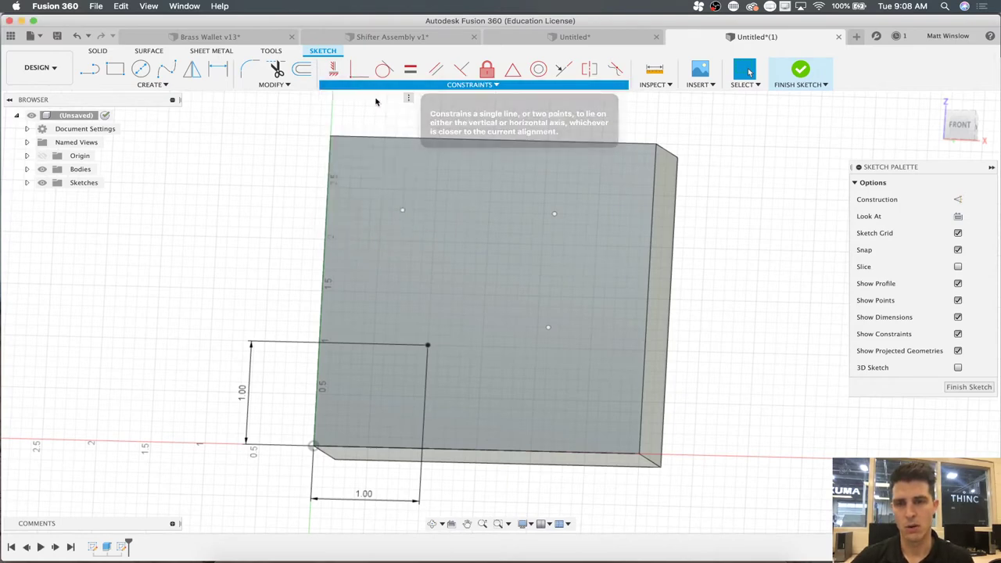
click(402, 211)
click(429, 348)
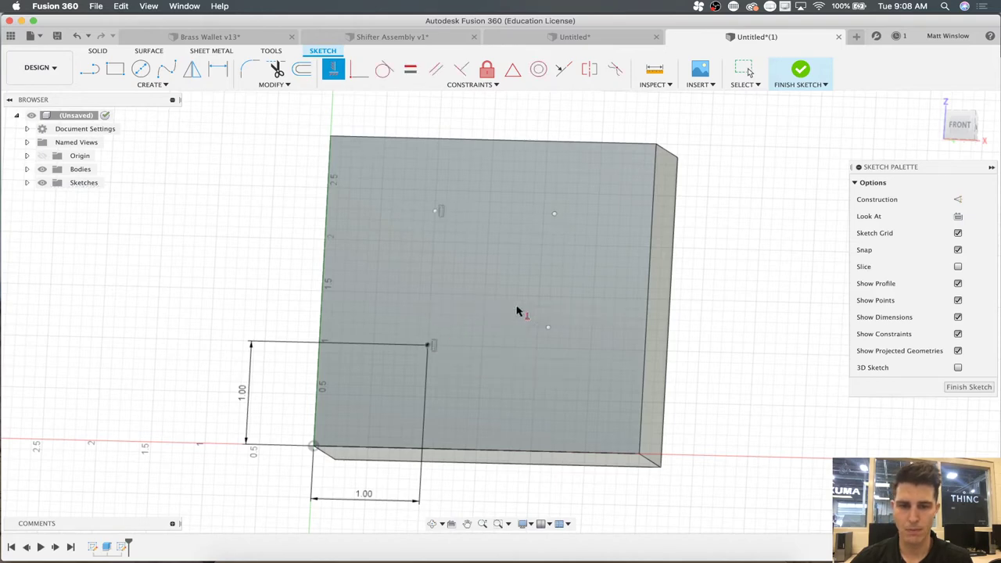
- Constrain the two lower points to align horizontally, and the two upper points likewise
click(548, 329)
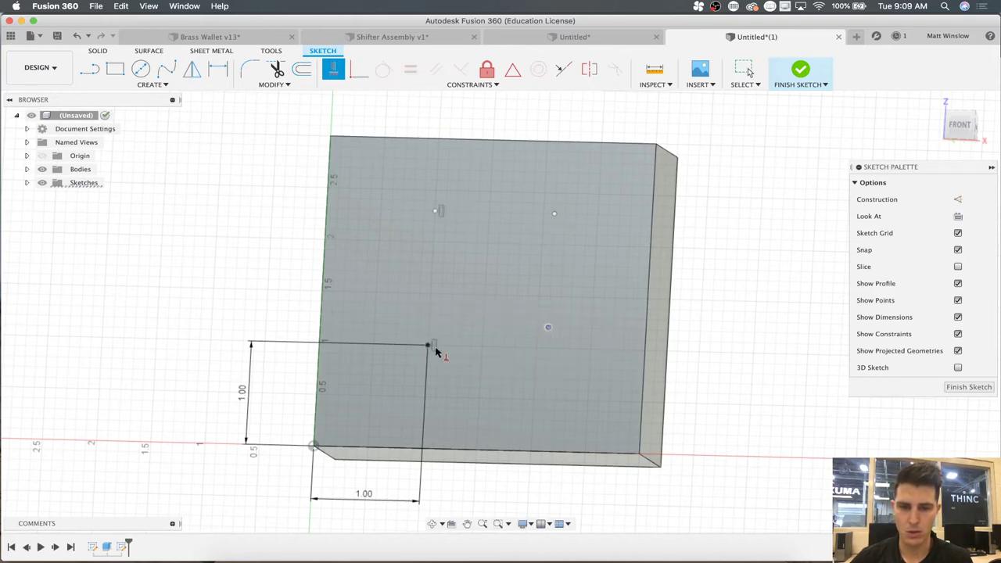
click(428, 349)
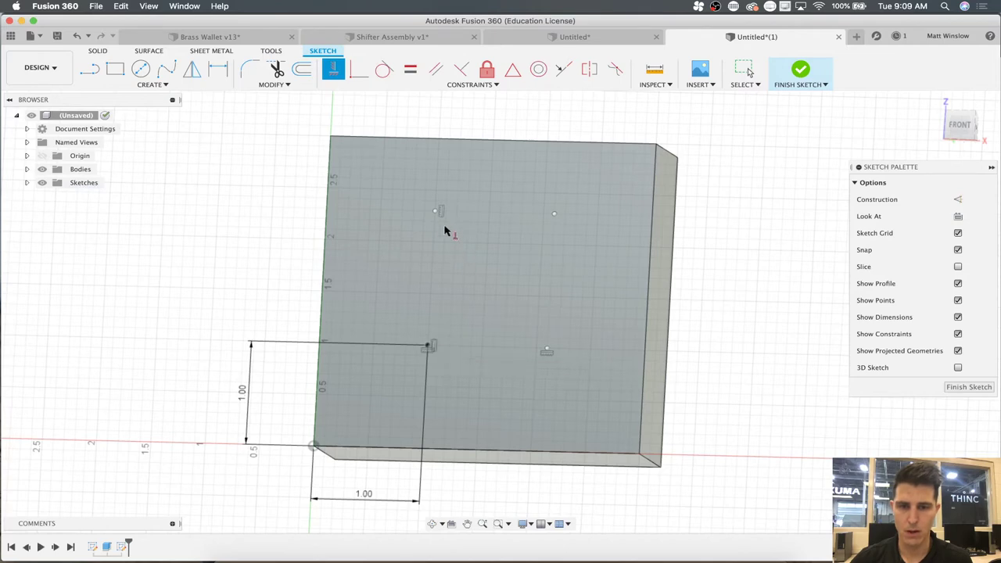
click(435, 214)
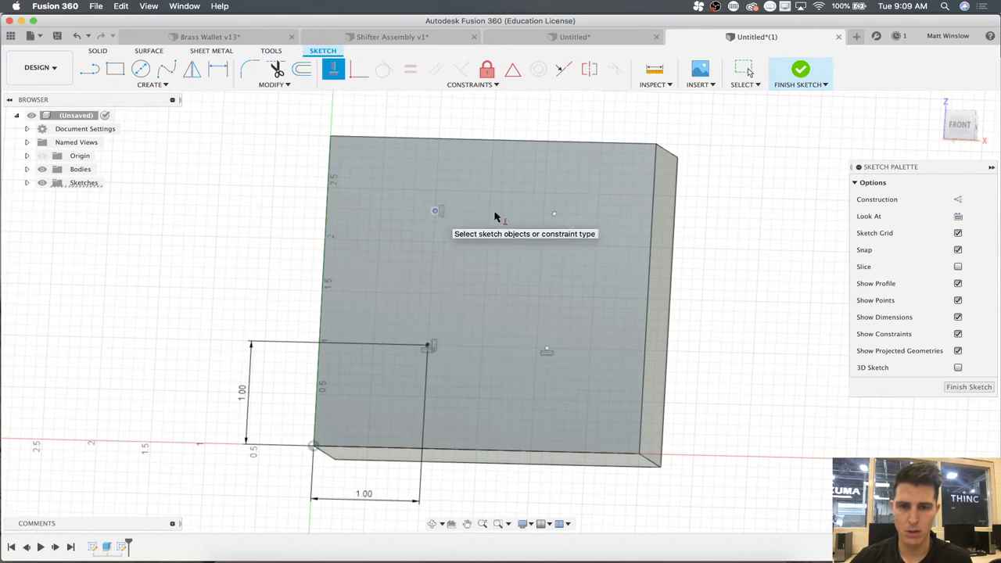
click(555, 217)
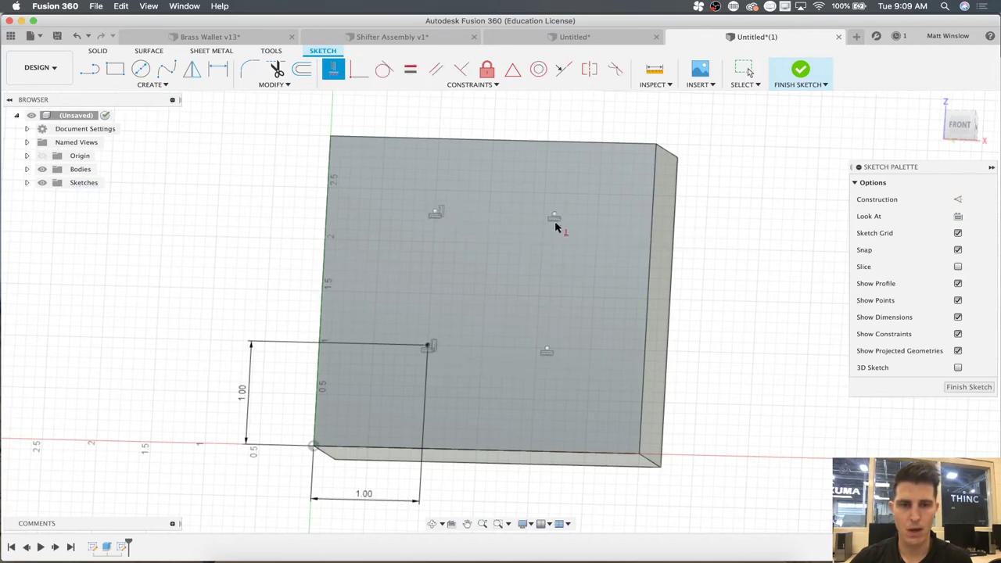
- Align the two right-hand points vertically and dimension the lower-right point 2 in horizontally from the block's left edge
click(555, 217)
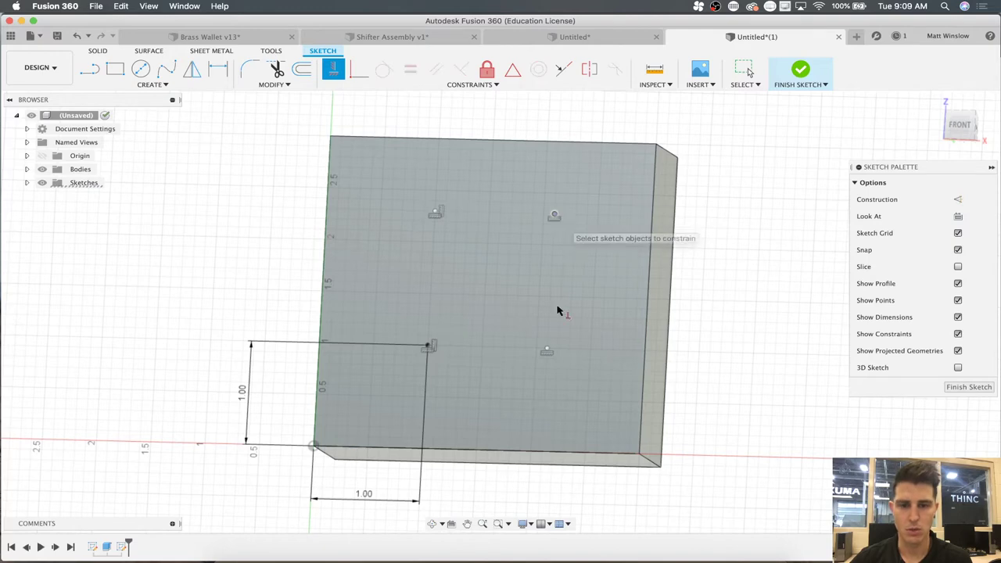
click(548, 350)
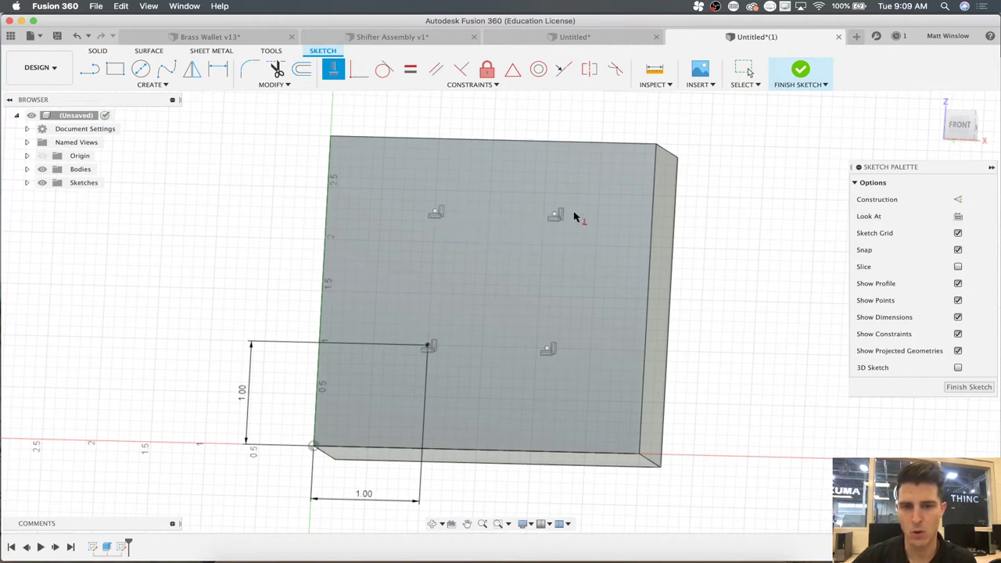
key(d)
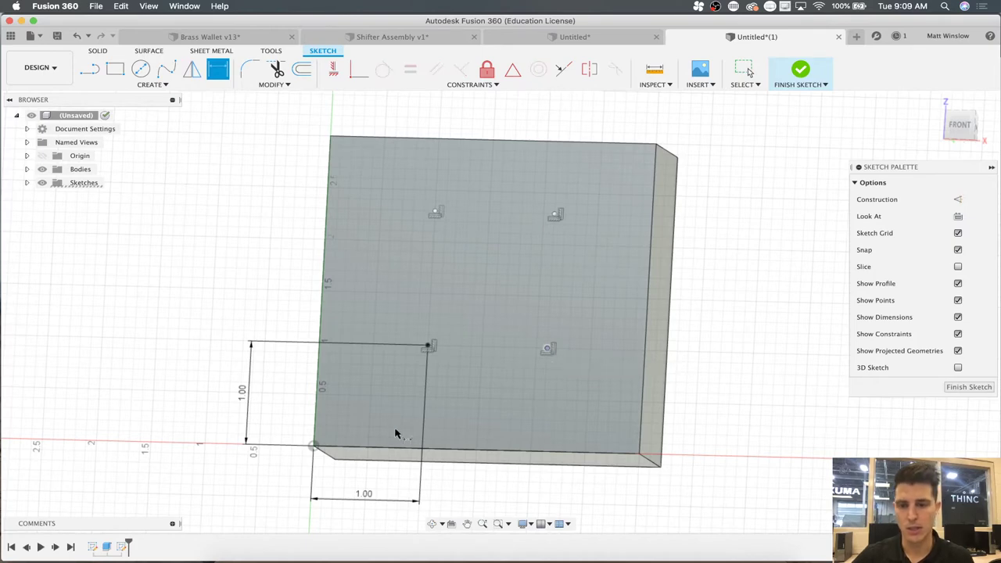
click(317, 396)
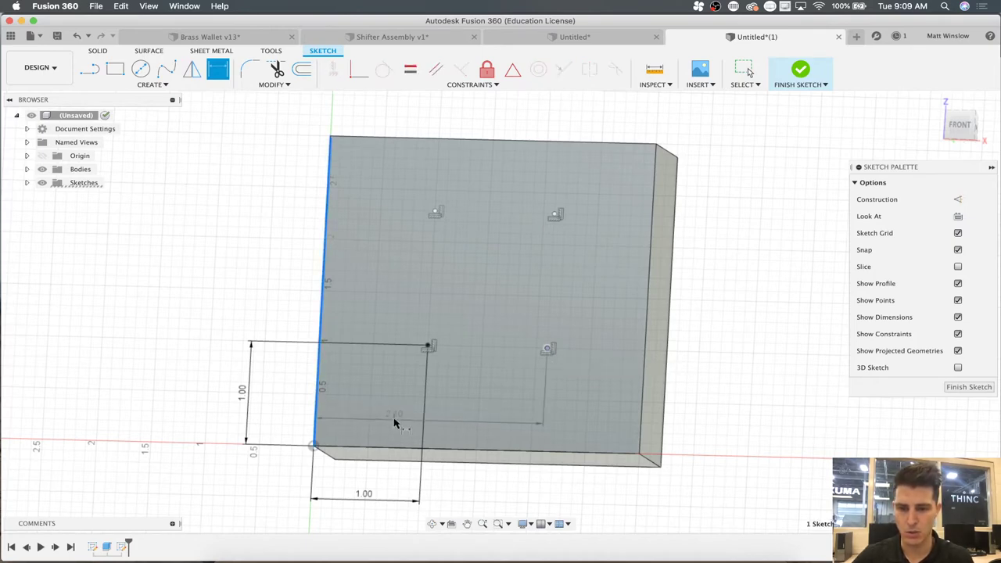
click(395, 421)
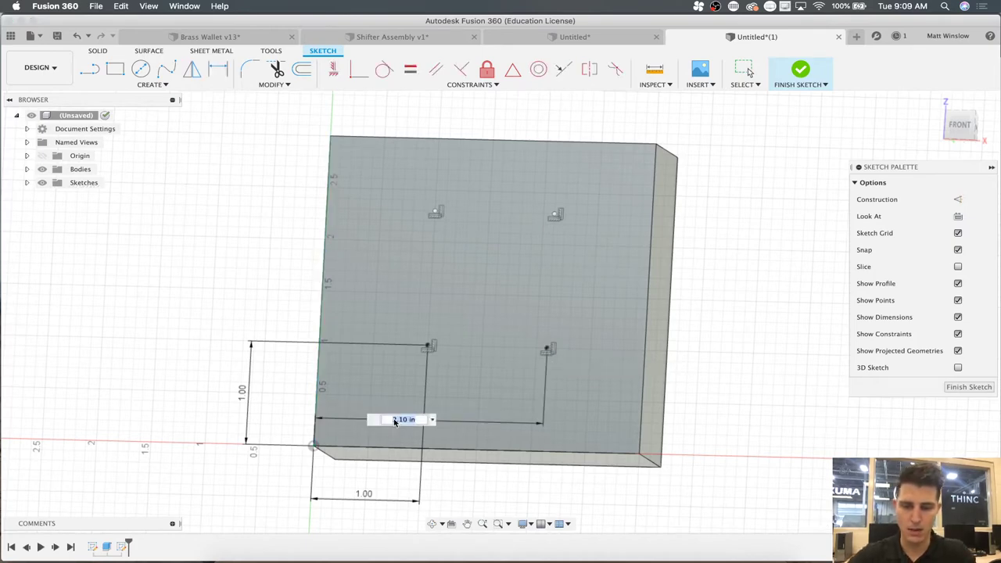
key(Return)
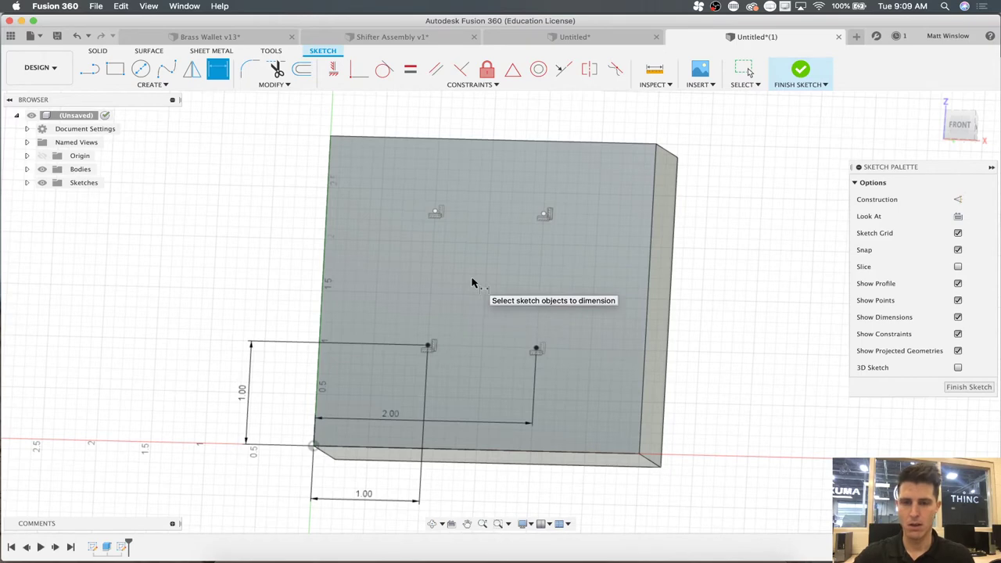
- Dimension the upper-left point 2 in vertically from the block's bottom edge and finish the sketch
click(434, 214)
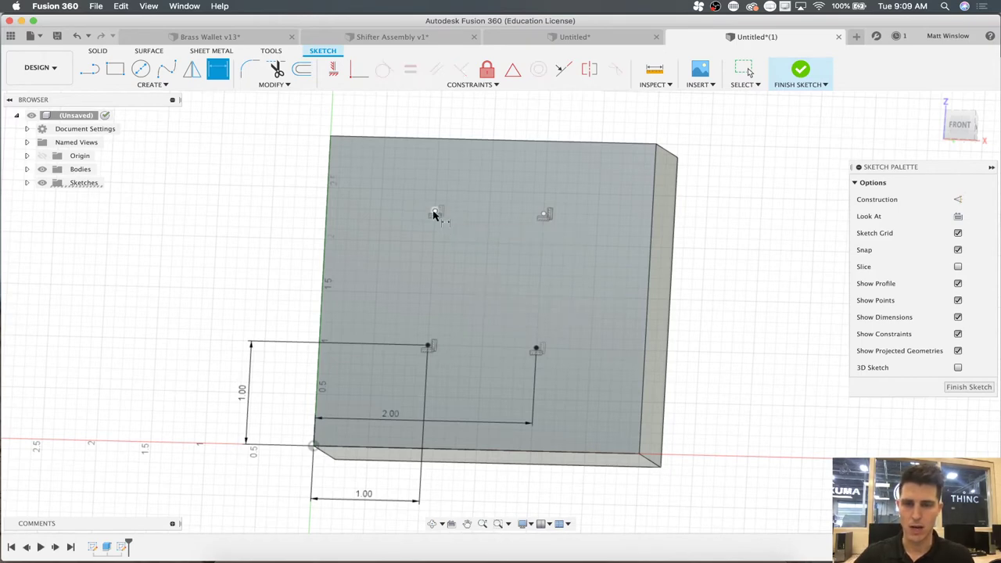
click(443, 455)
click(174, 327)
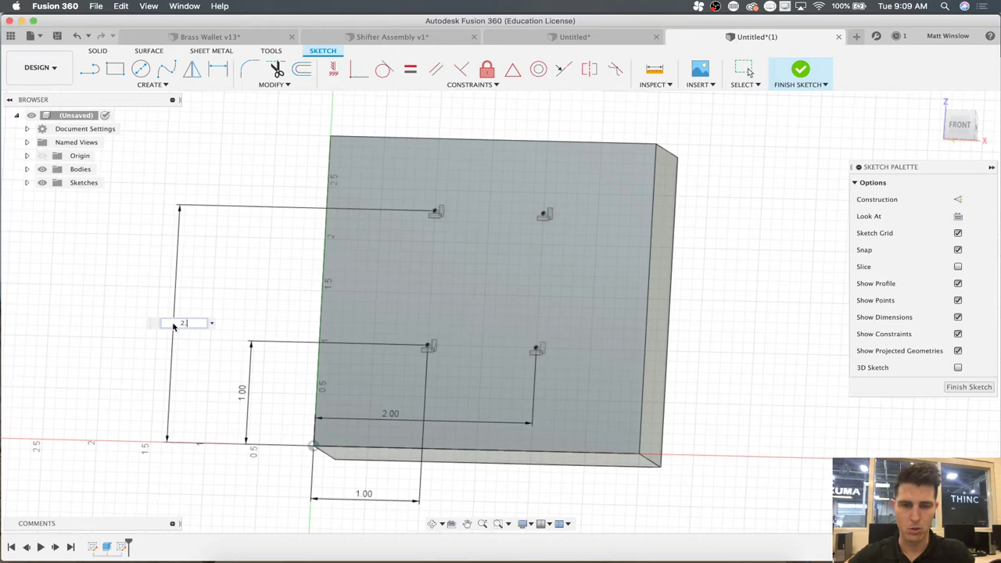
text(2)
key(Return)
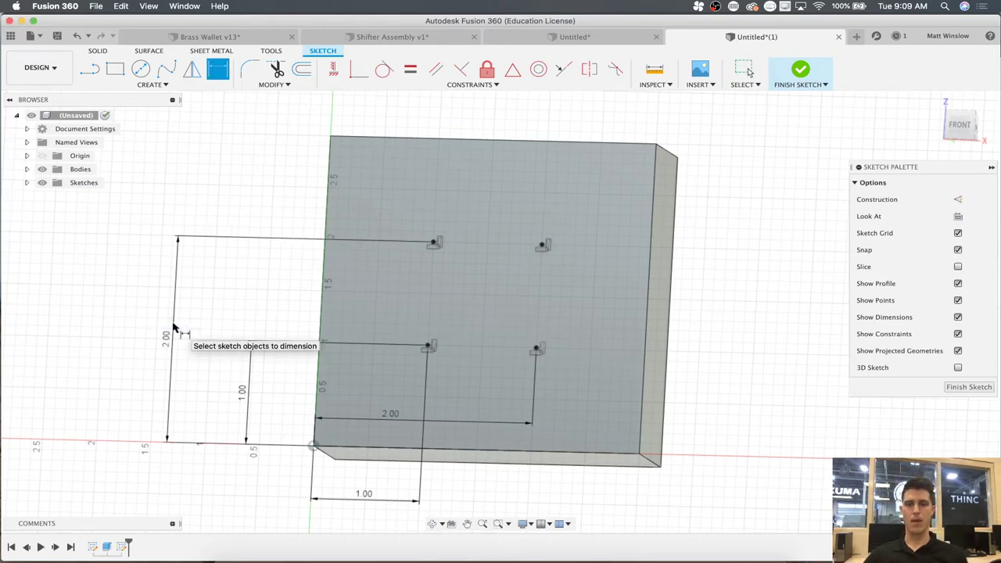
click(964, 388)
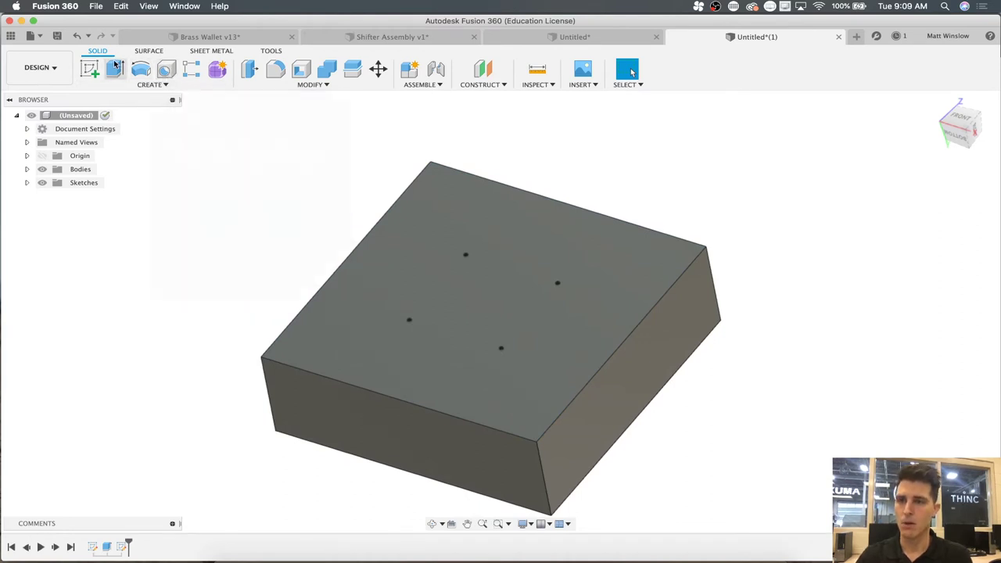
- Start a Hole feature using multiple-hole placement on all four sketch points and set the tap type to Tapped
click(162, 71)
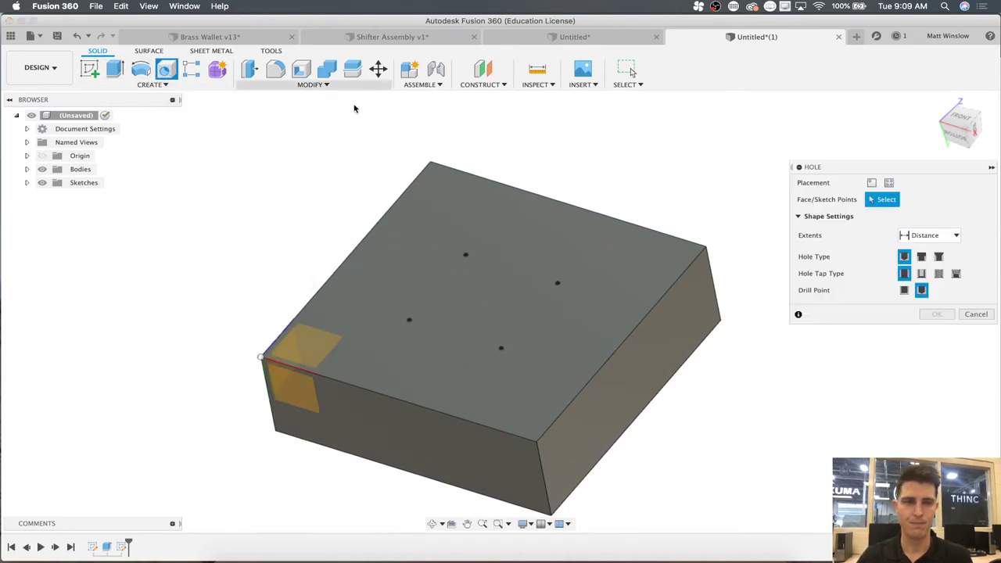
click(466, 256)
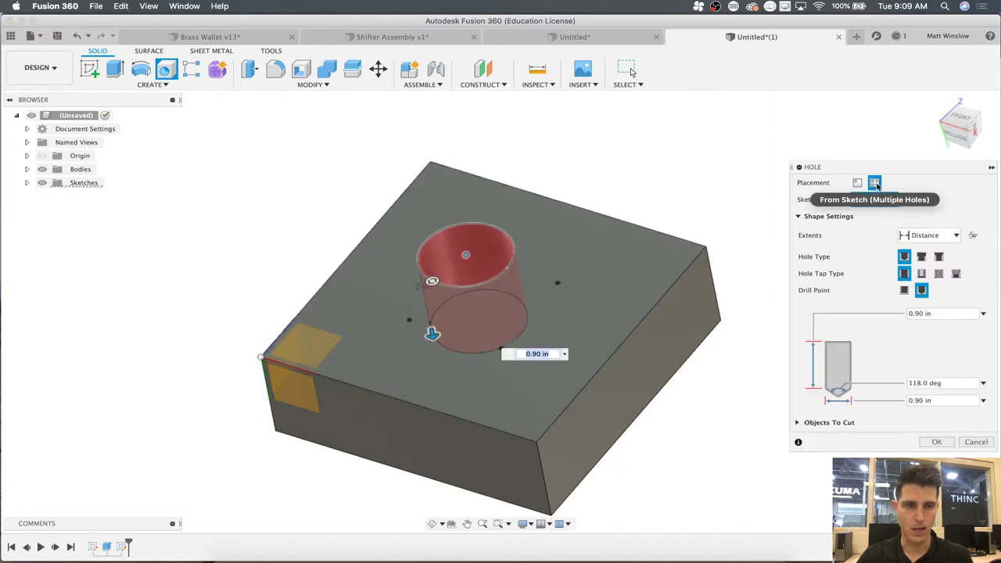
click(557, 284)
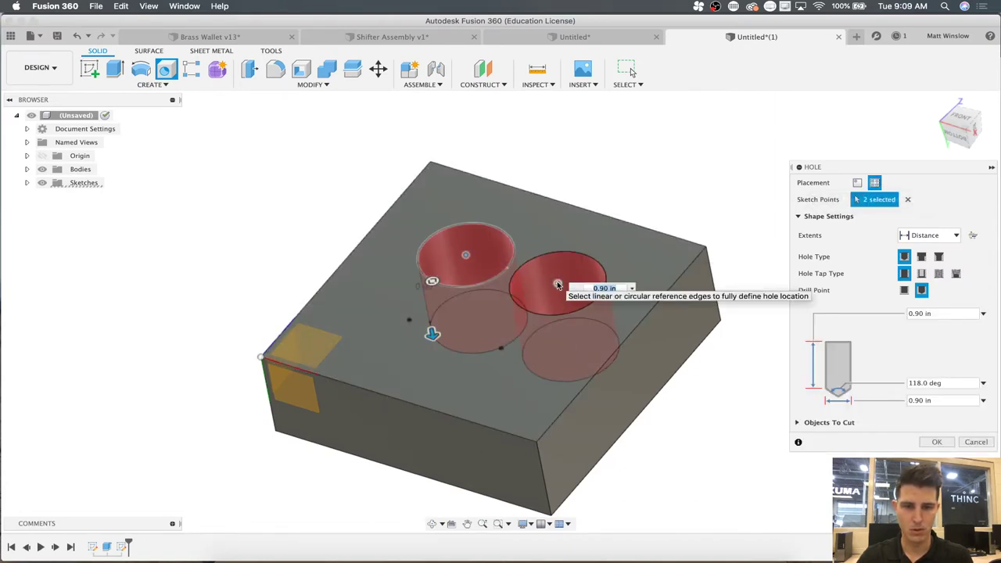
click(502, 350)
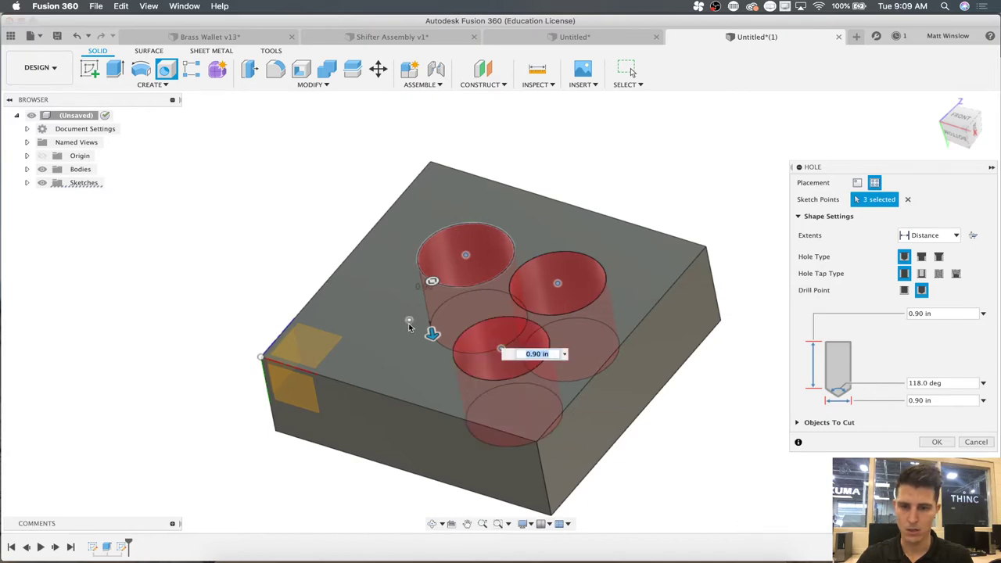
click(409, 322)
shift+middle_drag(554, 224, 553, 226)
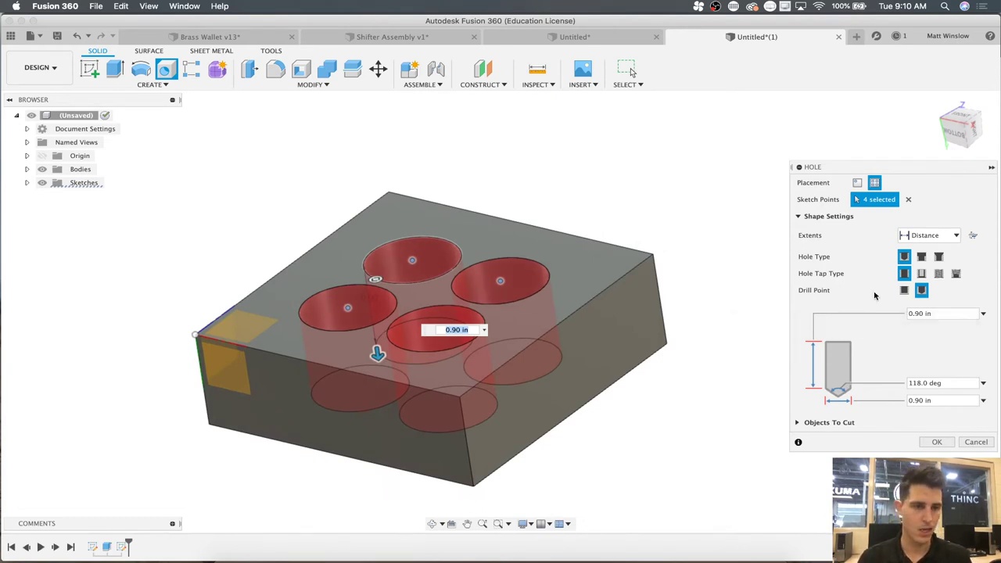
click(939, 274)
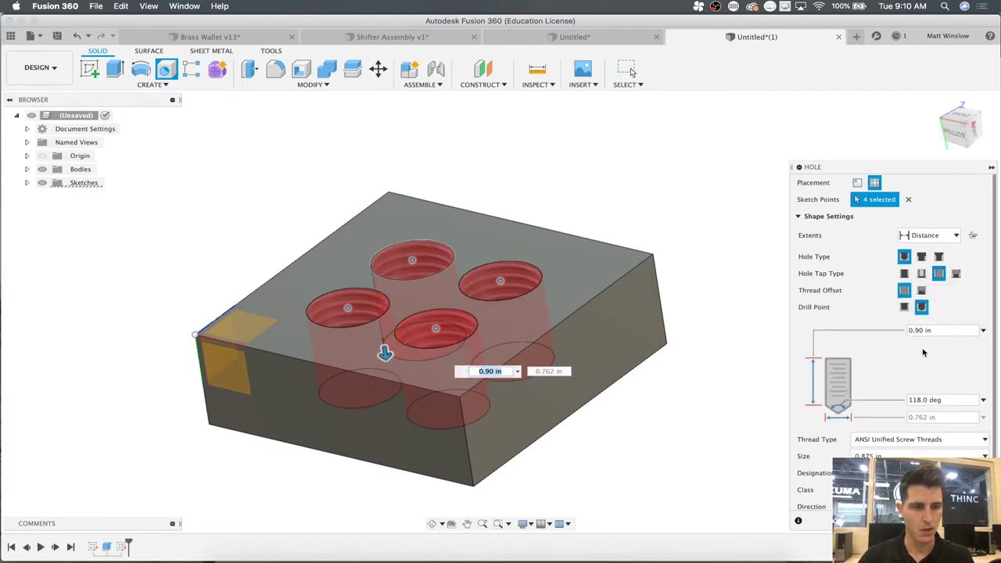
drag(911, 173, 701, 74)
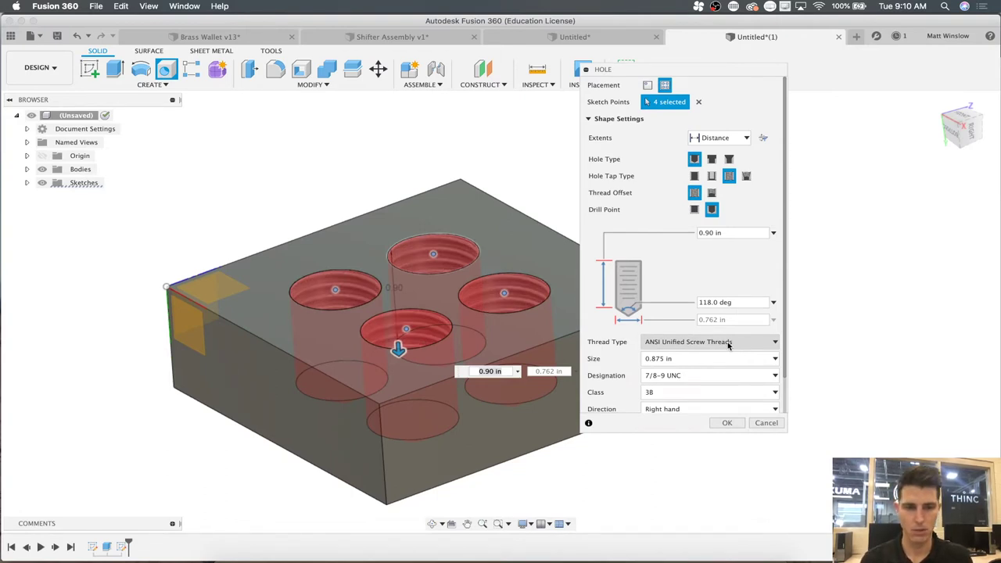
- Set the thread size of the four tapped holes to 0.5 in
click(729, 358)
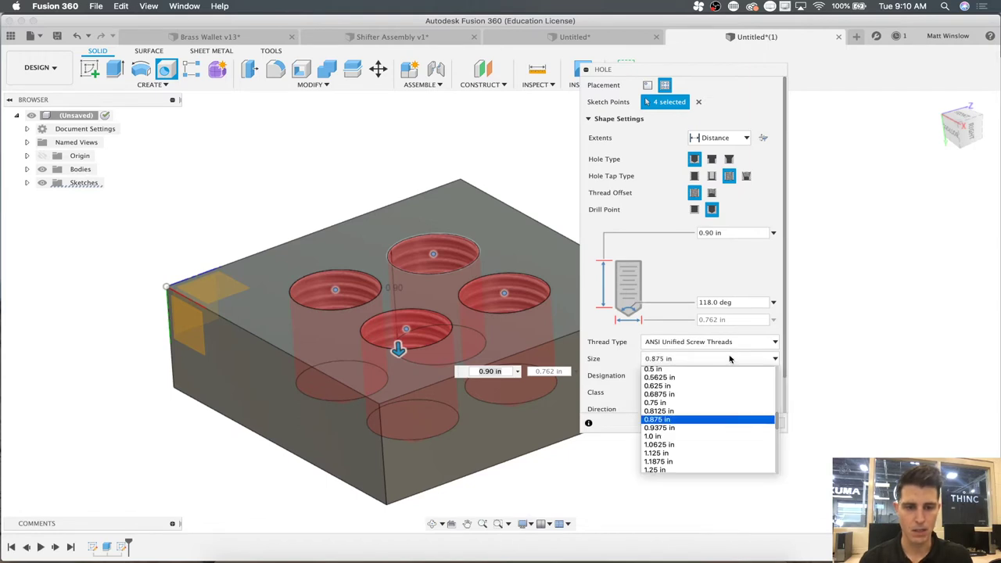
click(715, 387)
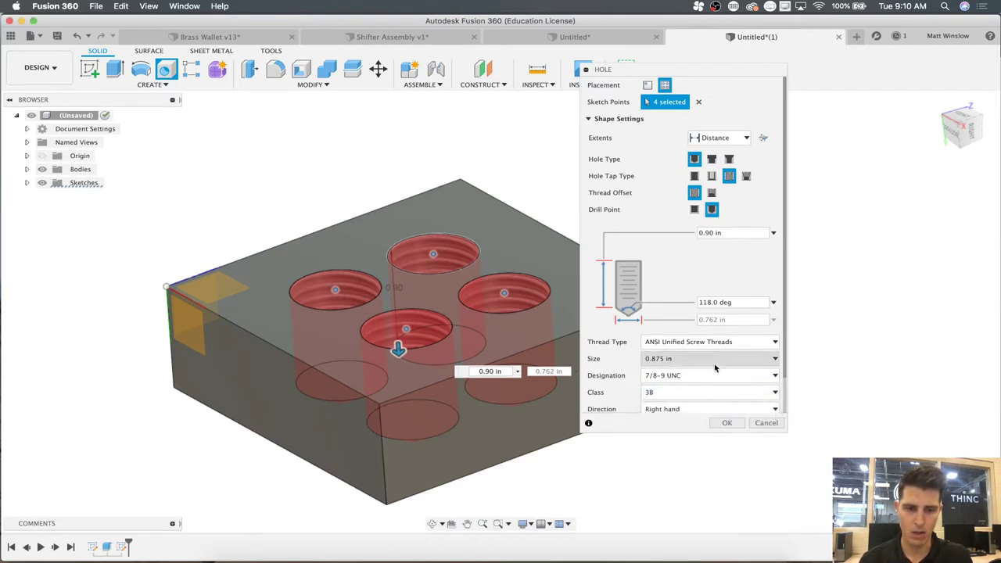
click(715, 362)
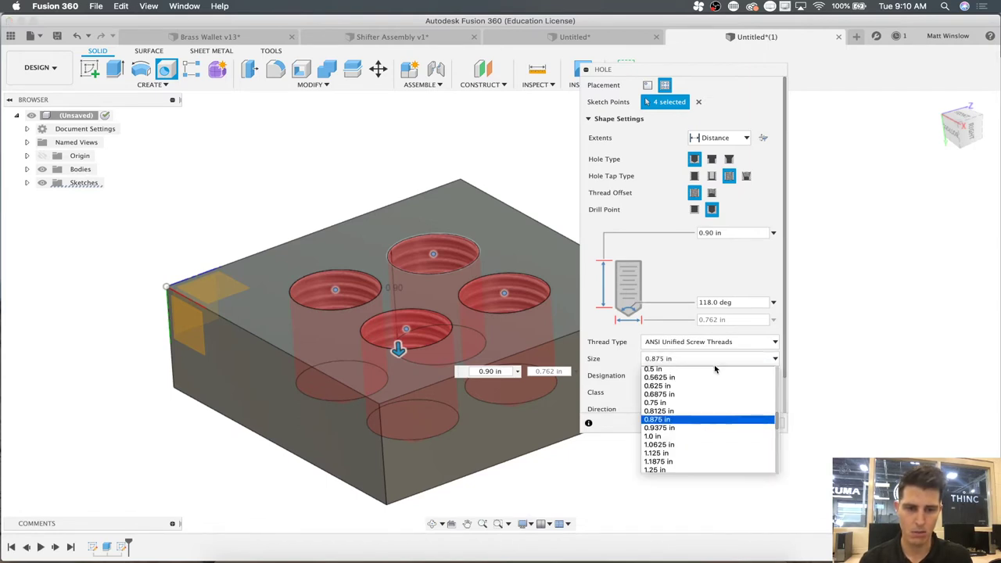
click(684, 393)
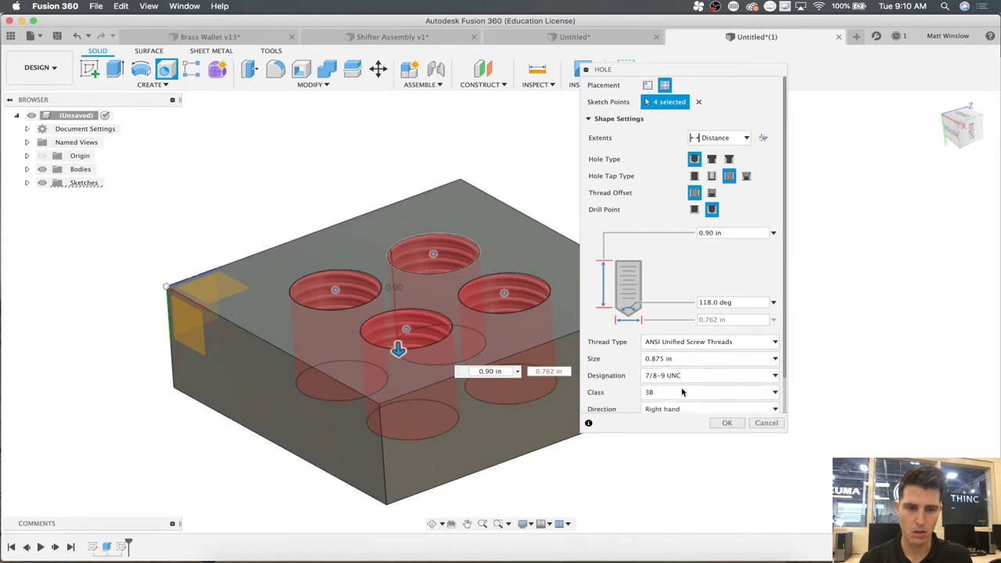
click(683, 364)
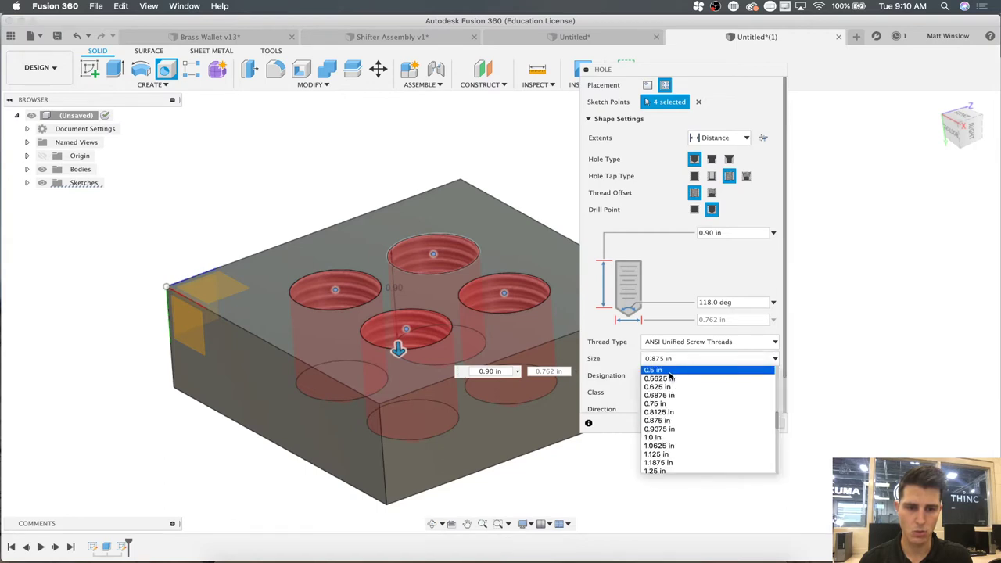
click(670, 371)
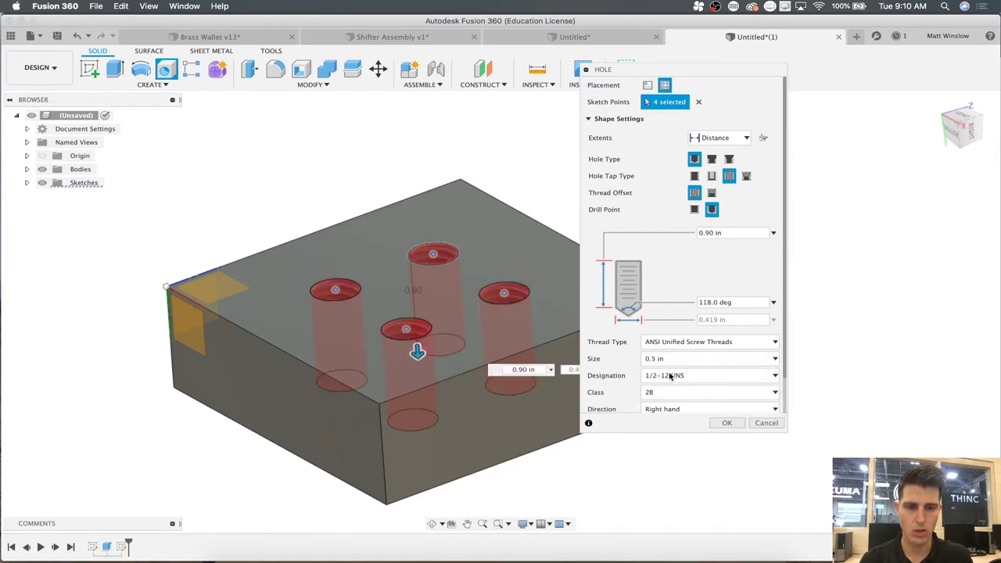
- Set the holes' thread size to 0.25 in with the 1/4-20 UNC designation and class 2B
click(732, 363)
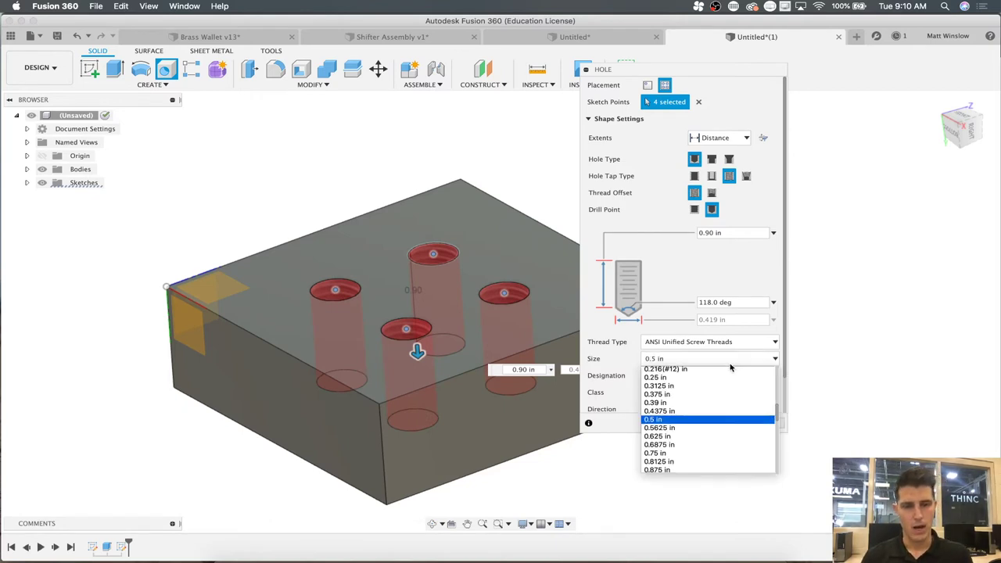
click(683, 378)
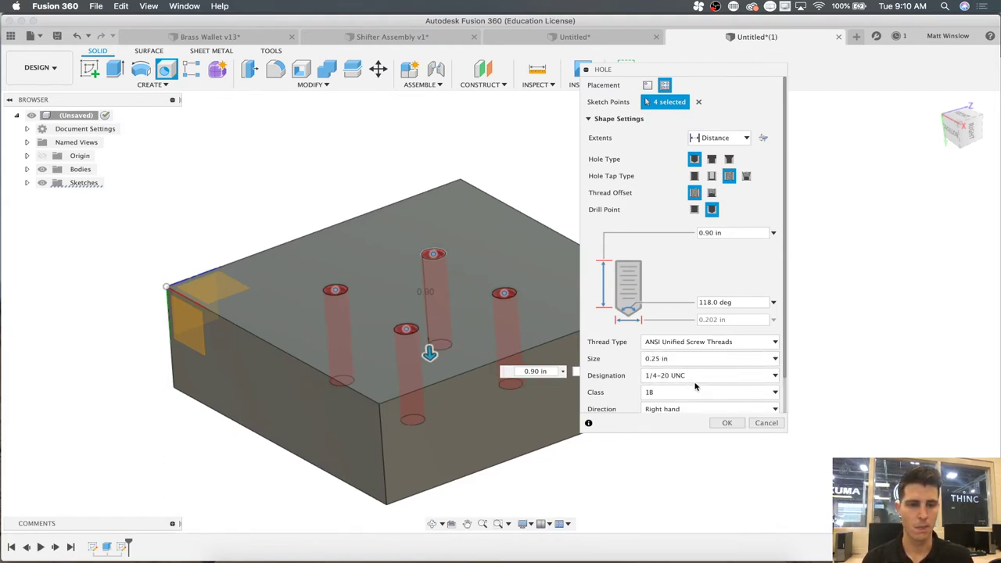
click(723, 393)
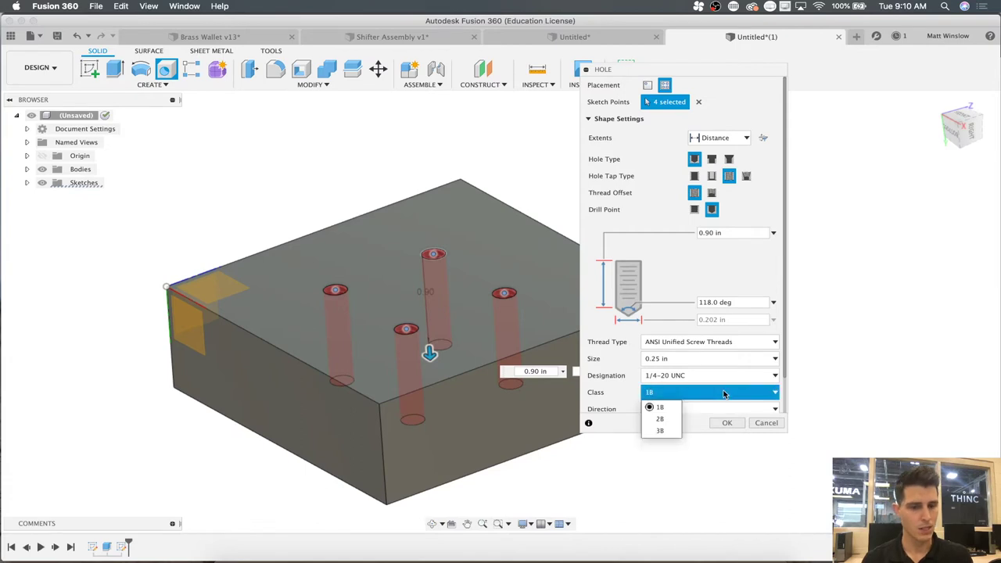
click(661, 419)
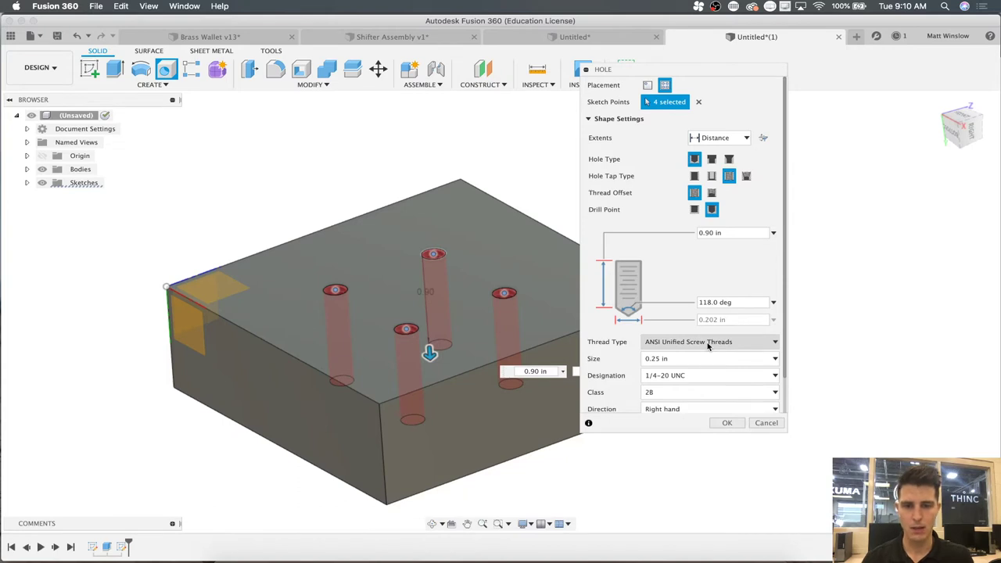
- Adjust the depth of the four tapped holes to 0.60 in
shift+middle_drag(430, 351, 446, 407)
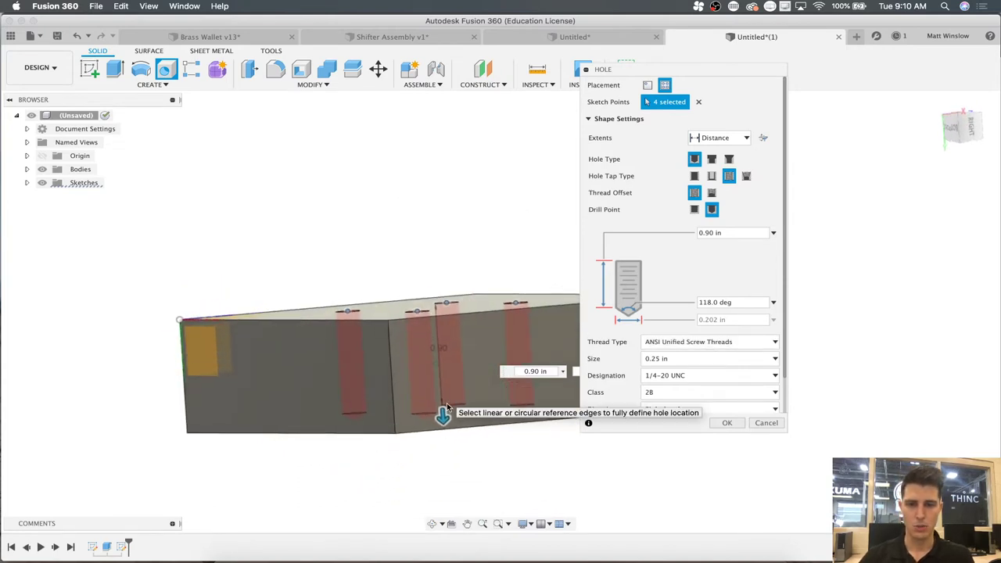
drag(443, 417, 426, 442)
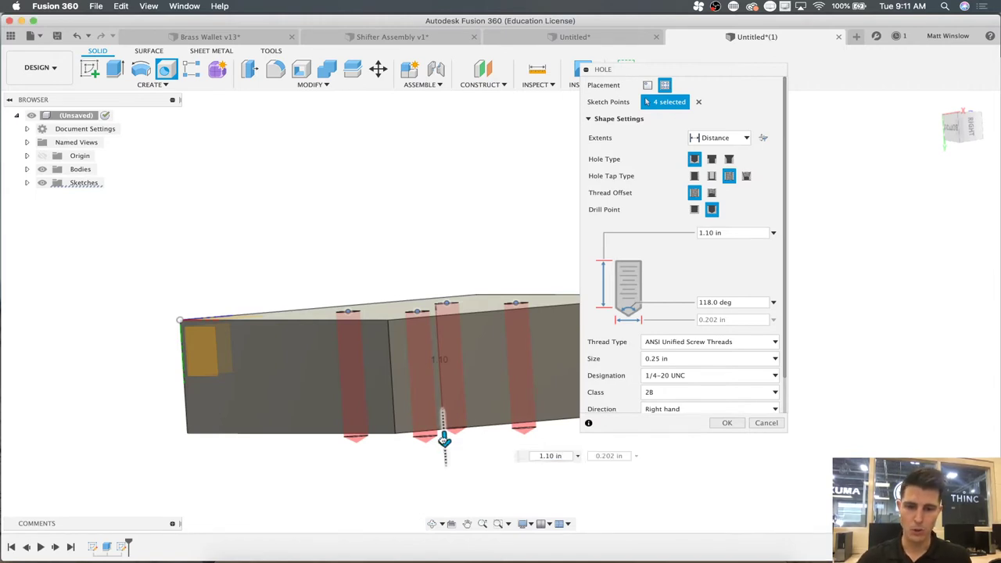
drag(443, 440, 441, 384)
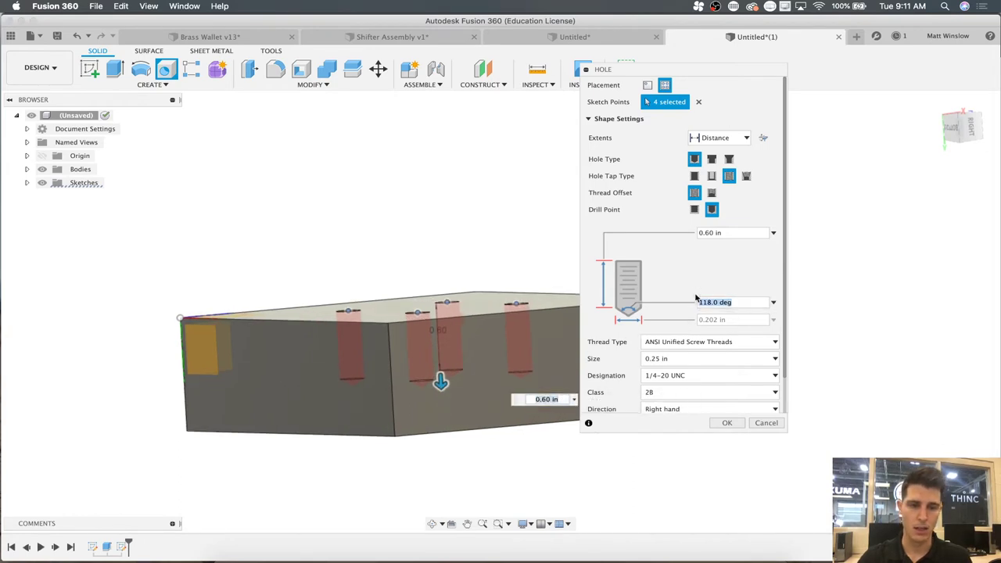
- Try a 135 degree drill point angle for the holes and return it to 118 degrees
text(3)
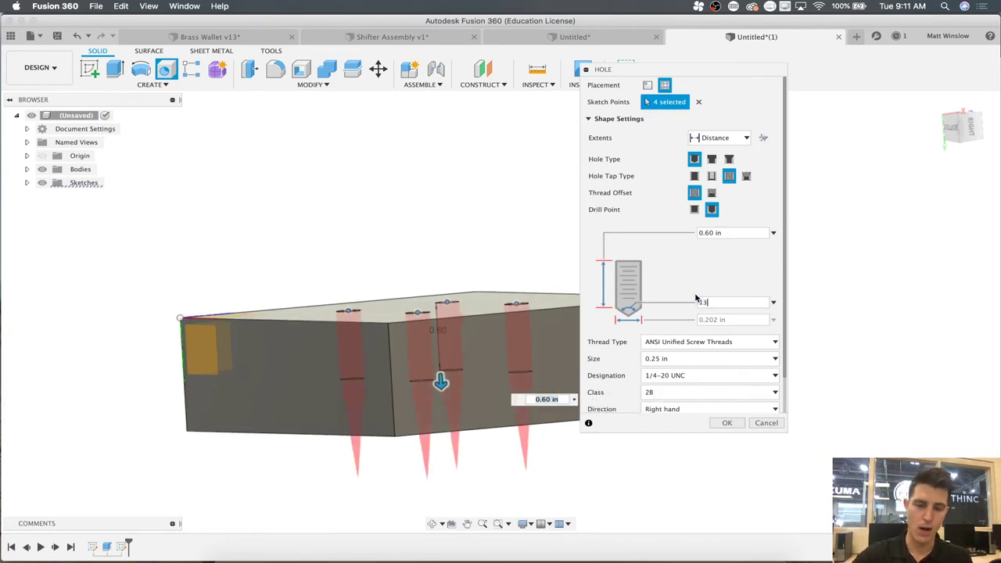
text(5)
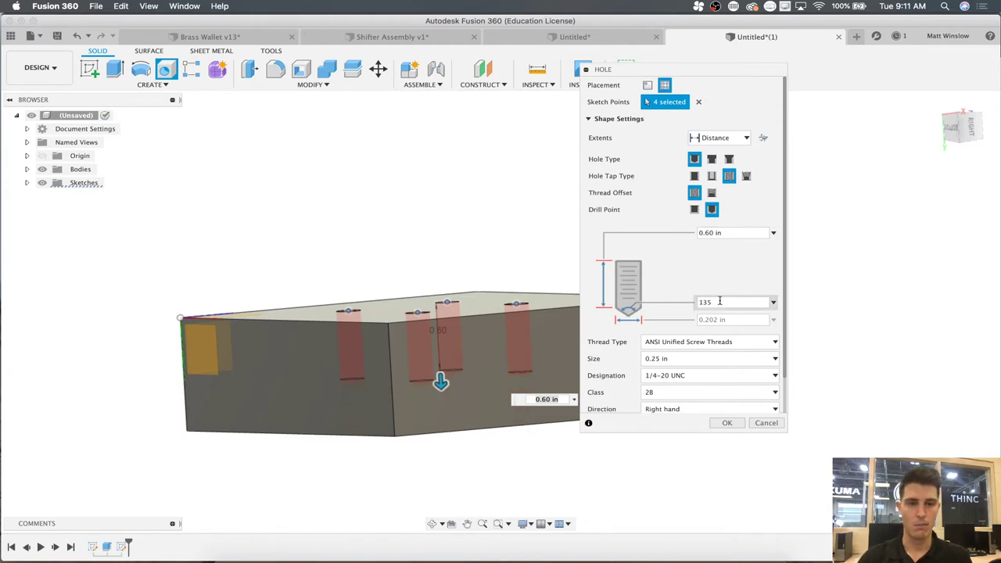
text(118)
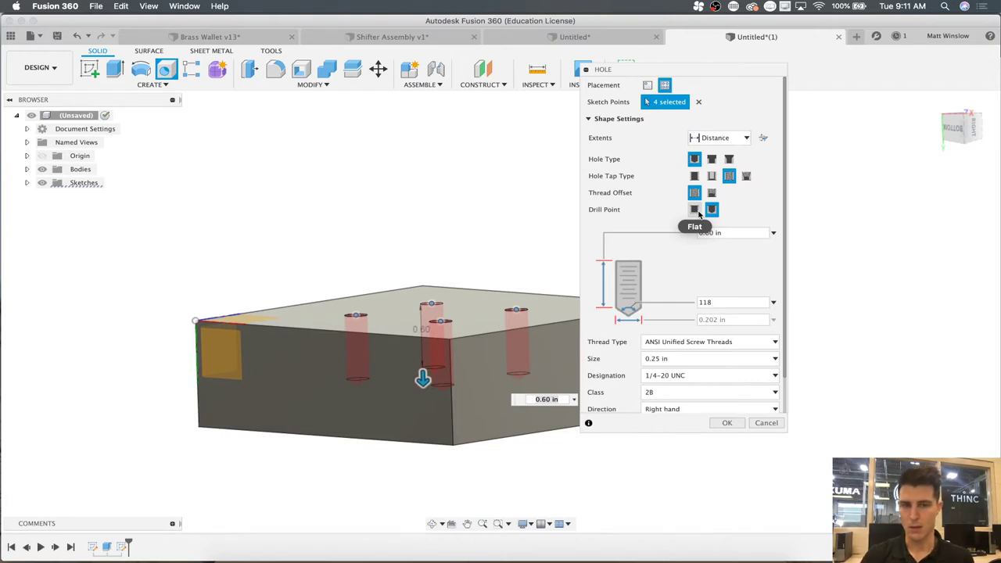
- Make the four tapped holes counterbored, with a 0.375 in counterbore diameter and 0.1875 in counterbore depth
click(712, 160)
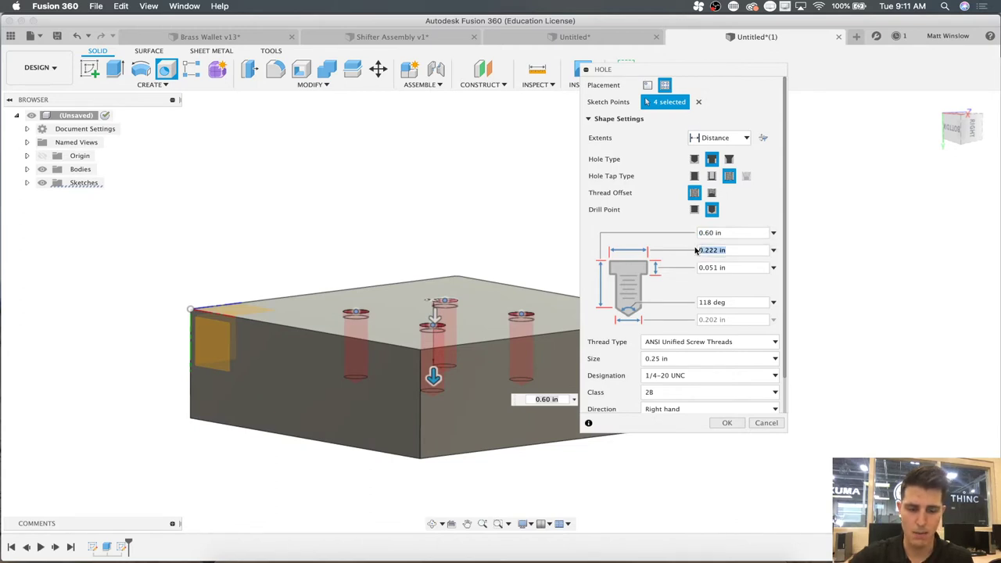
text(75)
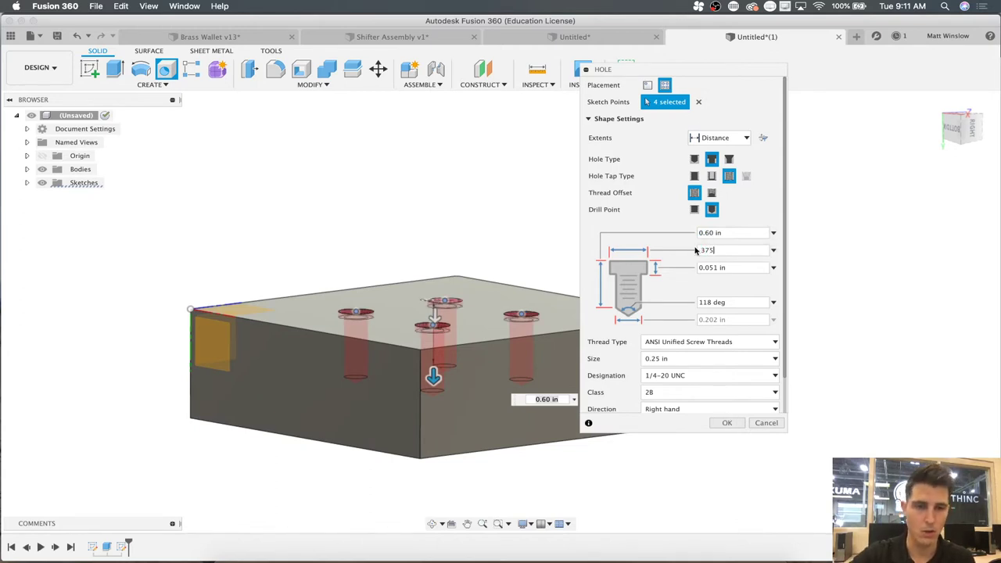
click(738, 267)
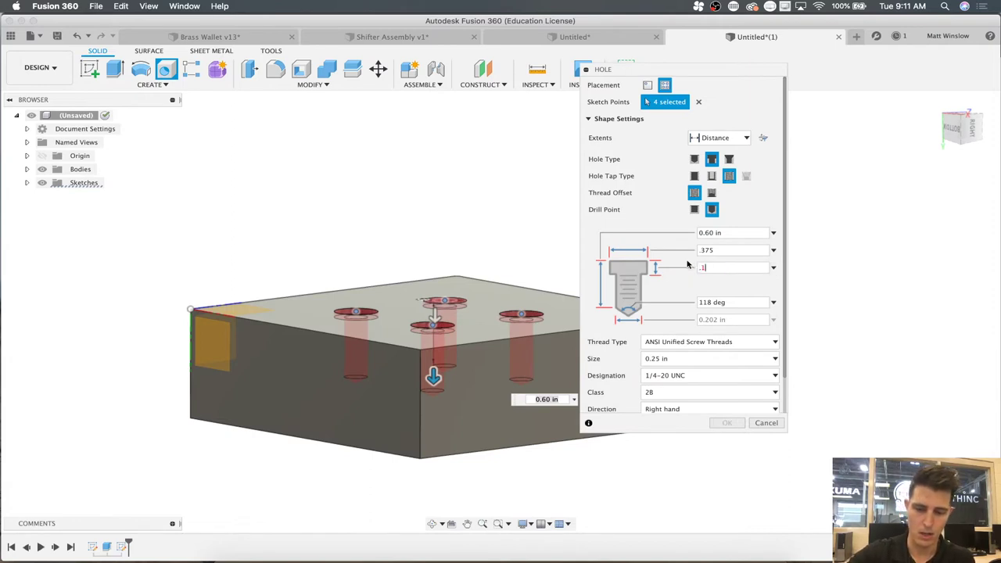
text(.1875)
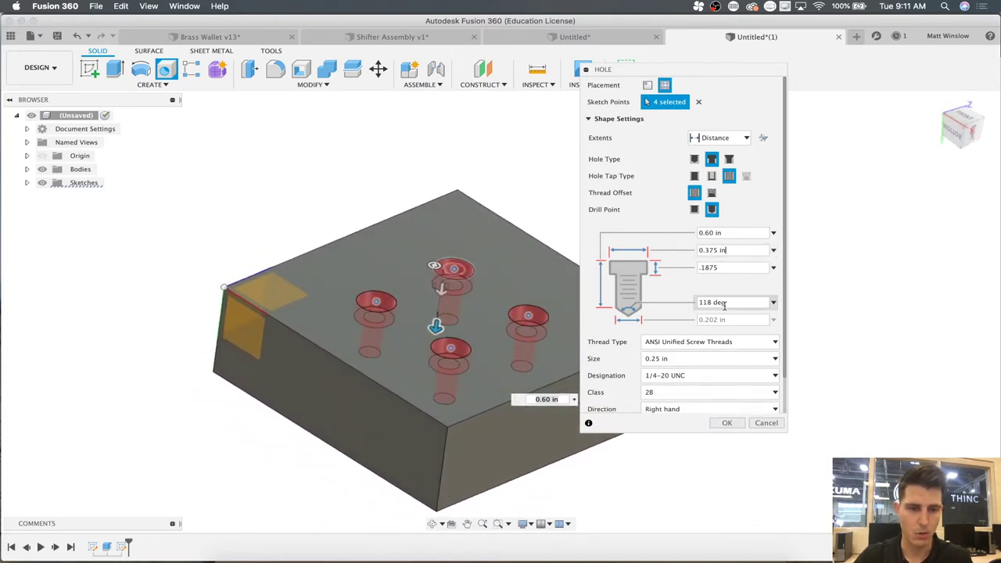
- Enable modeled threads for the four counterbored holes, create them and inspect the threads up close
drag(785, 307, 784, 387)
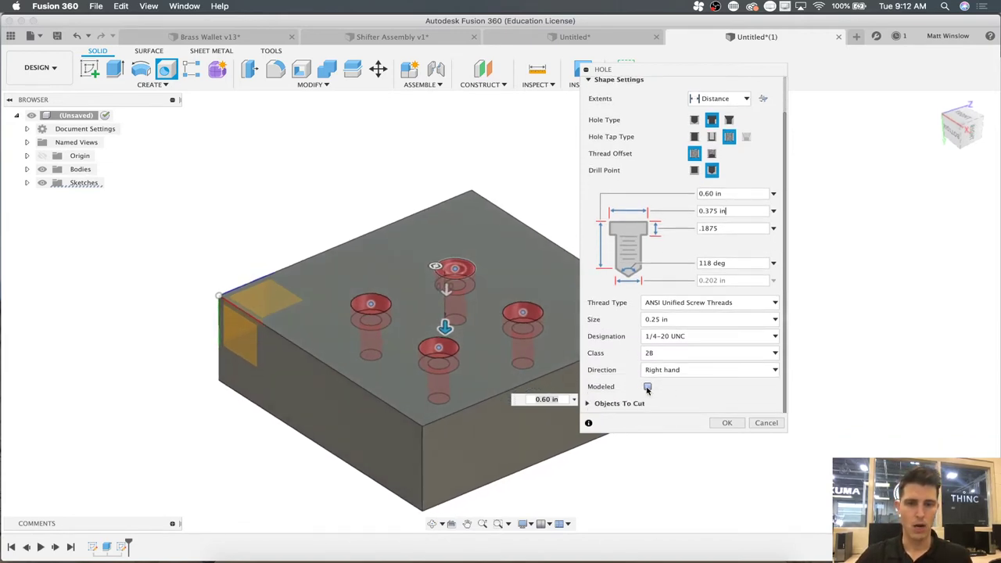
click(647, 387)
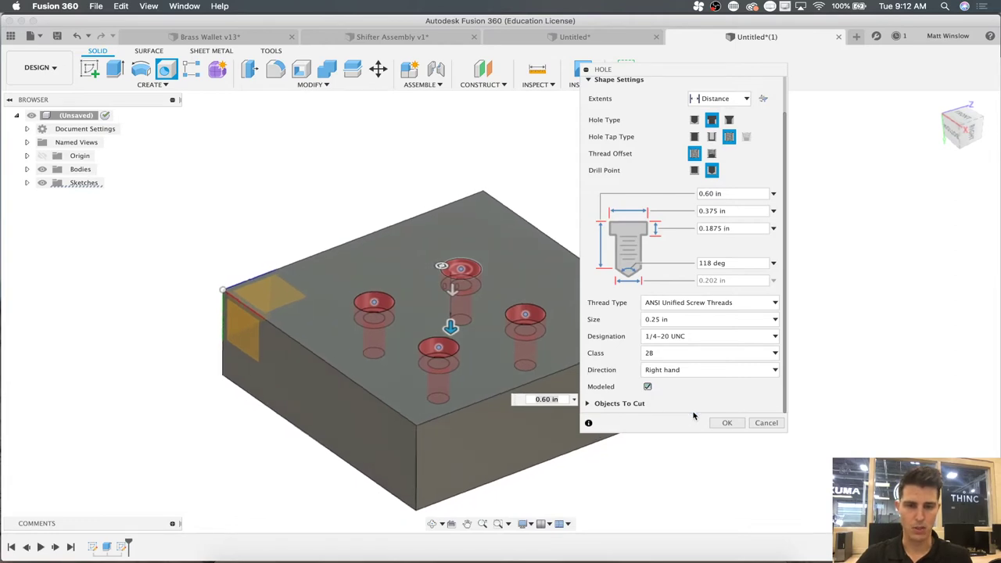
click(726, 422)
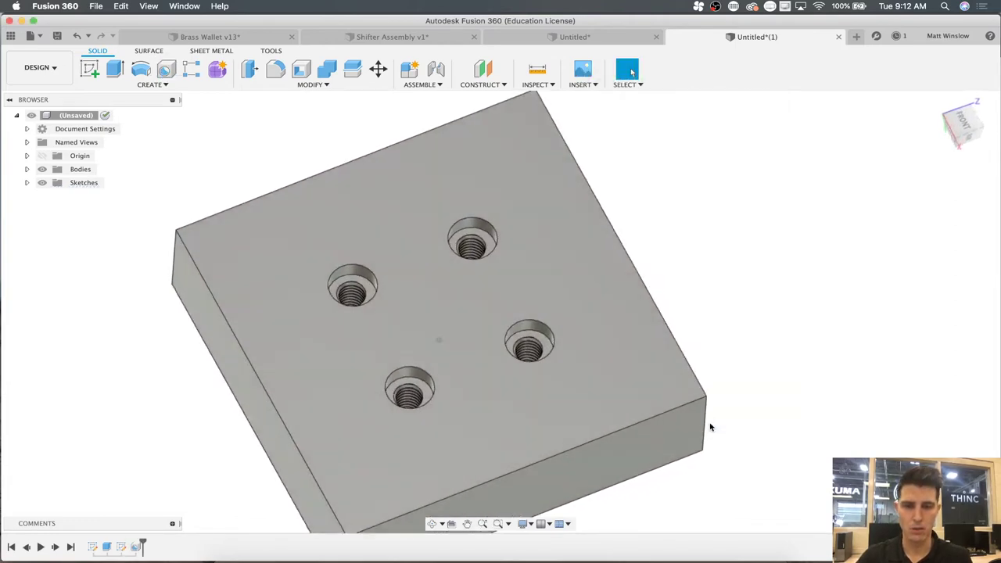
scroll(711, 426, up, 5)
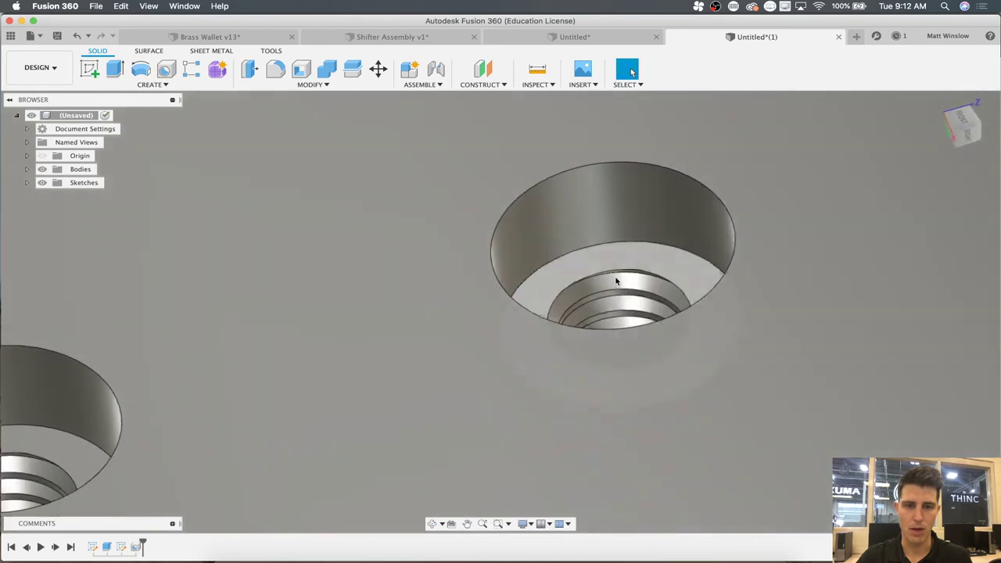
scroll(637, 322, down, 10)
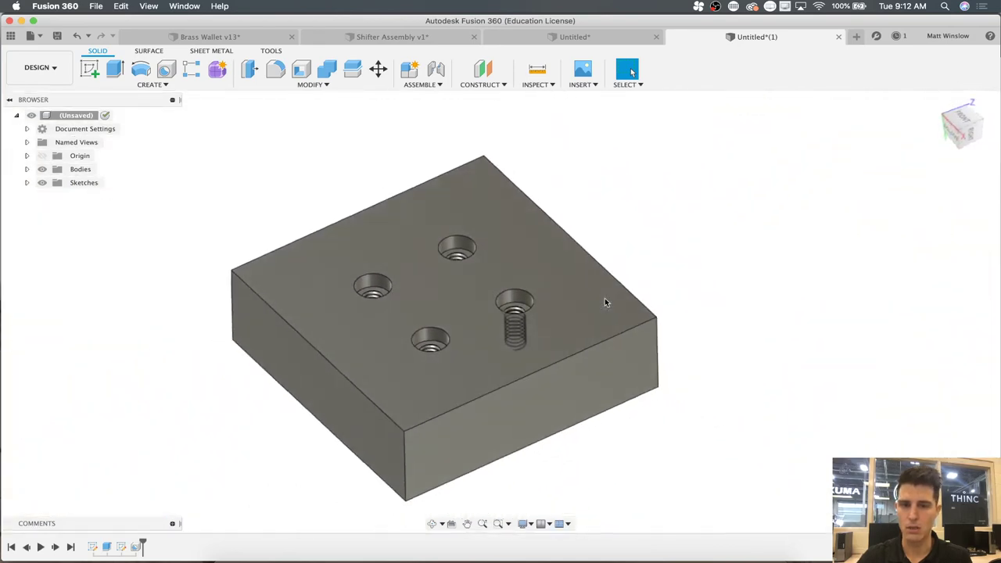
shift+middle_drag(605, 298, 313, 438)
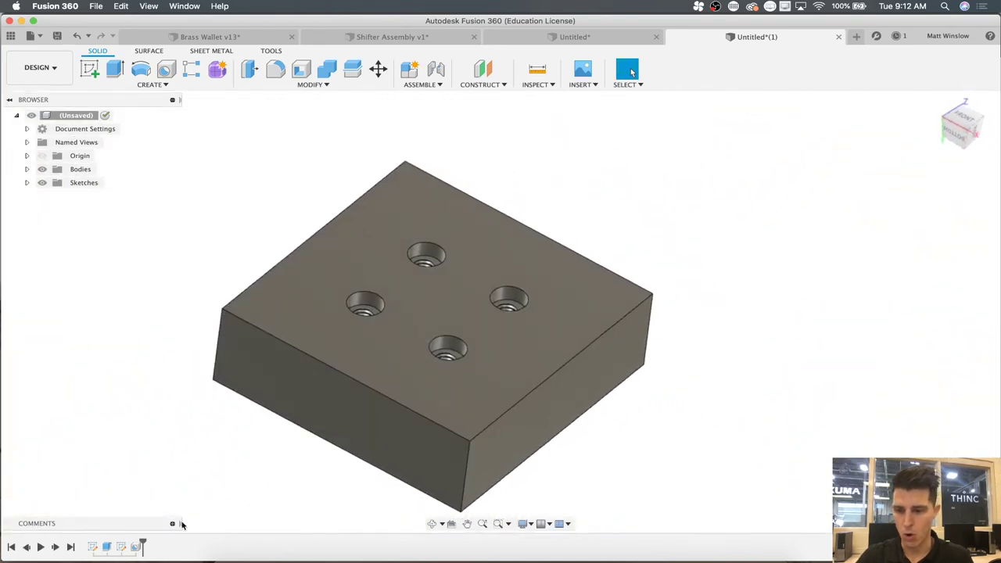
- Edit the hole feature to turn off modeled threads and examine the cosmetic threads in the holes
right_click(138, 547)
click(174, 447)
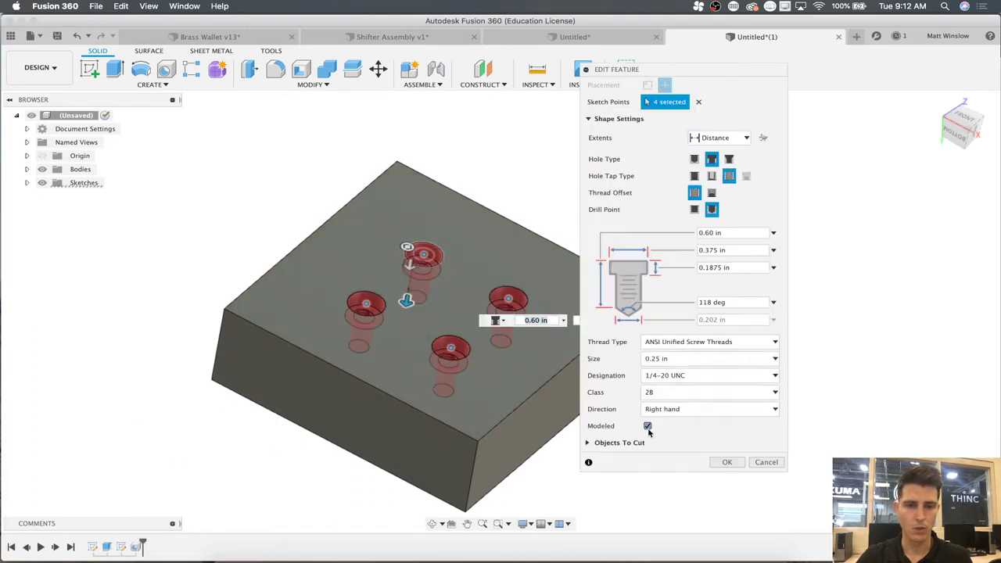
click(737, 463)
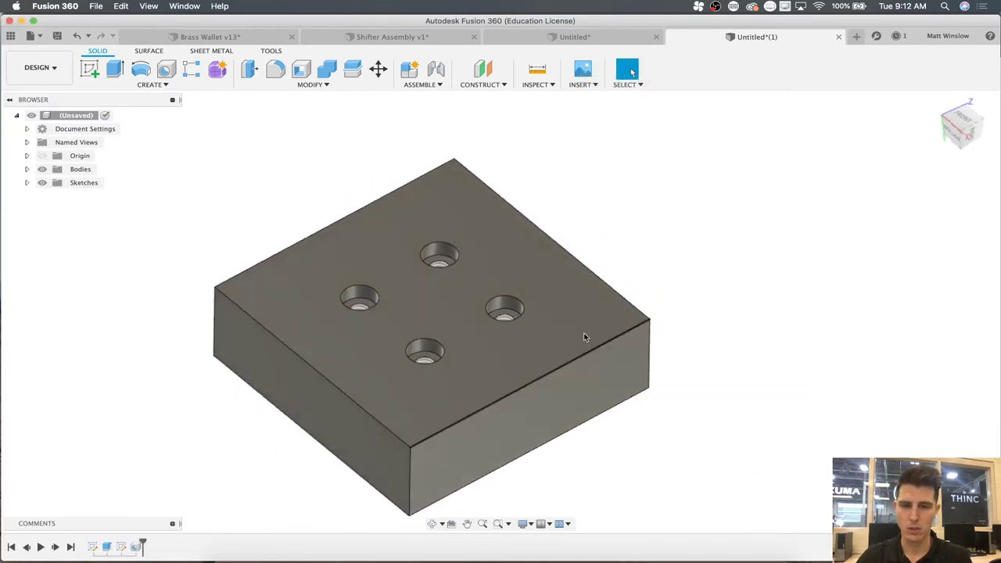
scroll(569, 332, up, 5)
shift+middle_drag(570, 333, 359, 391)
scroll(358, 390, down, 8)
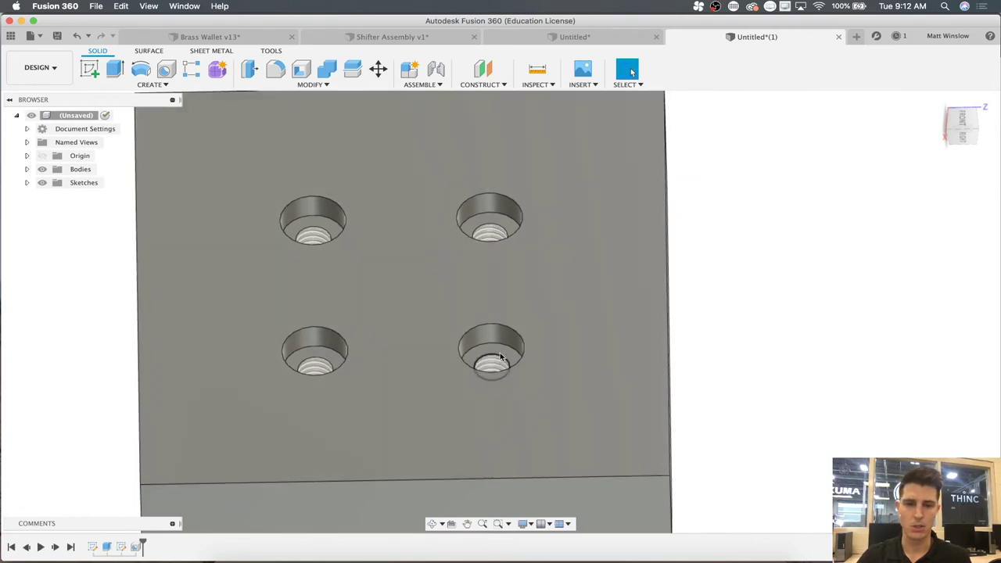
shift+middle_drag(491, 358, 448, 405)
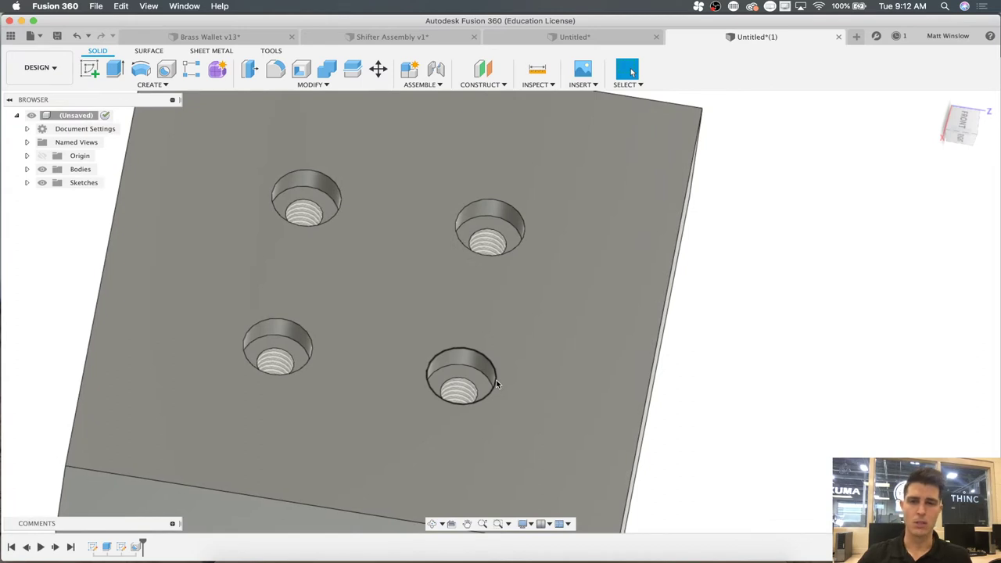
shift+middle_drag(501, 310, 368, 376)
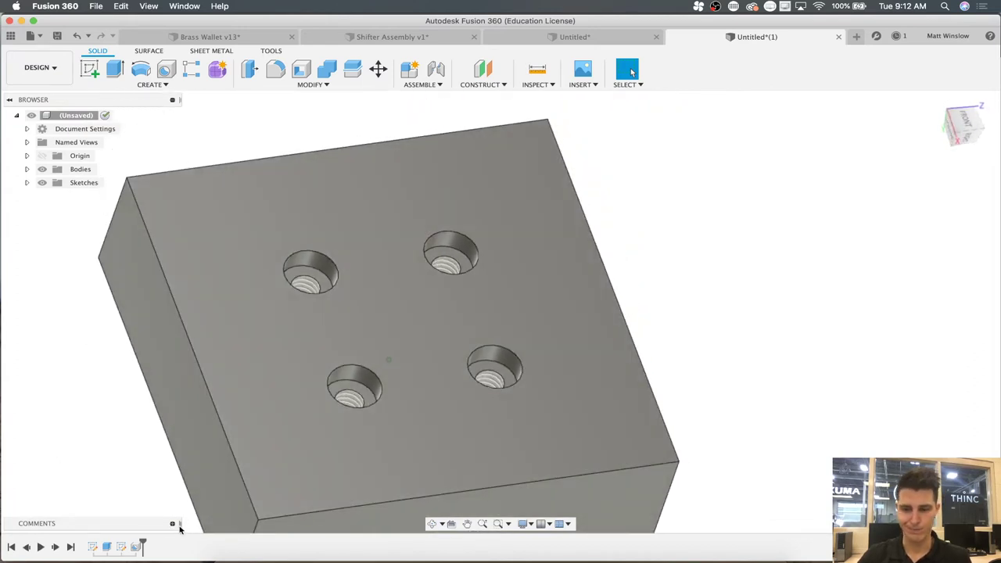
- Edit the hole feature to turn modeled threads back on and check the four holes
right_click(140, 546)
click(166, 445)
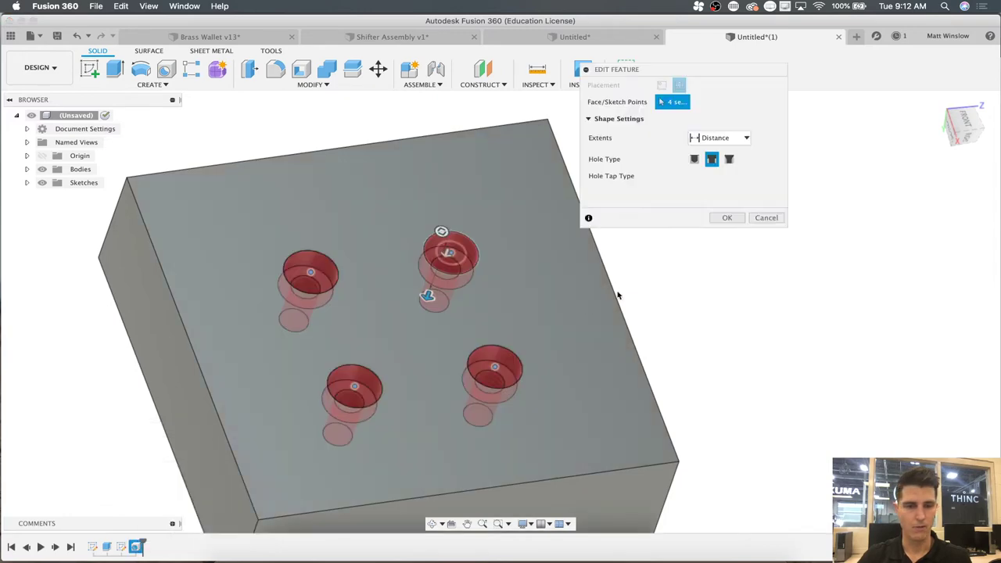
click(647, 426)
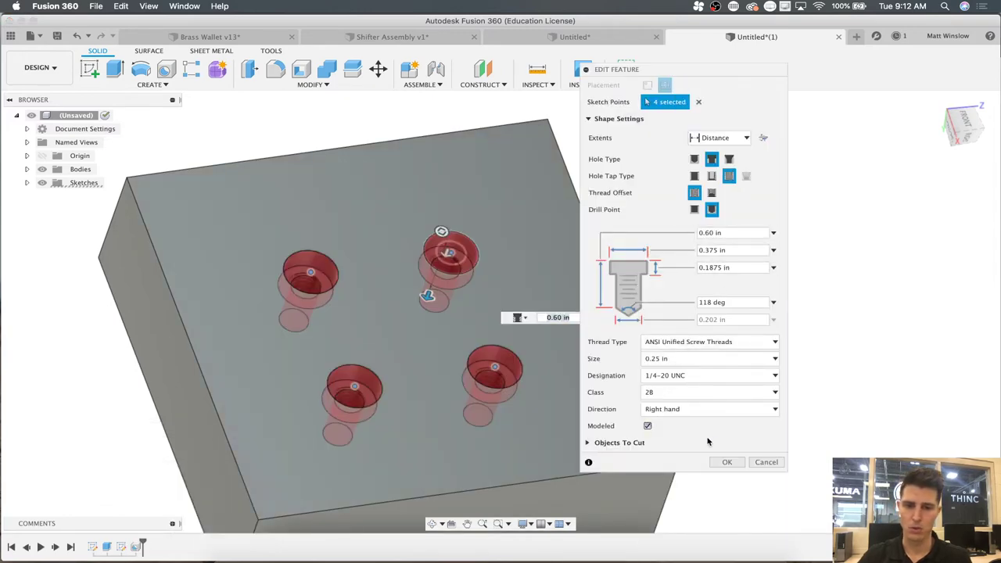
click(727, 463)
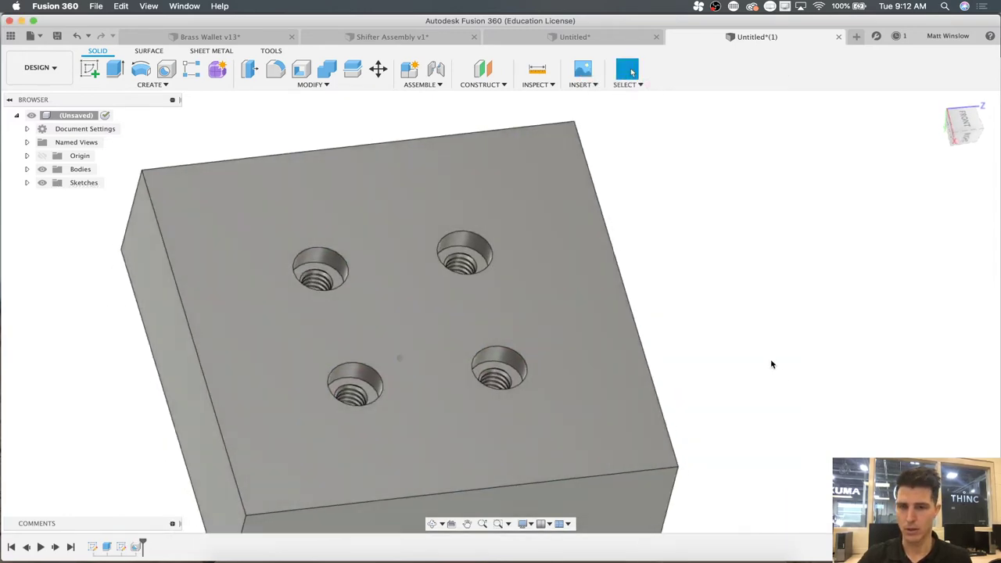
scroll(771, 364, up, 4)
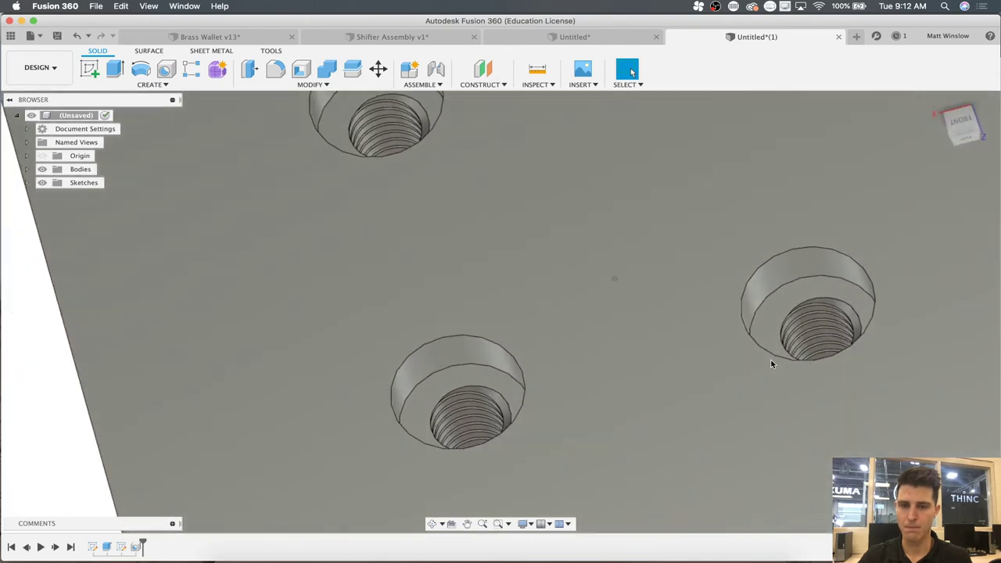
scroll(772, 364, down, 3)
scroll(771, 364, down, 5)
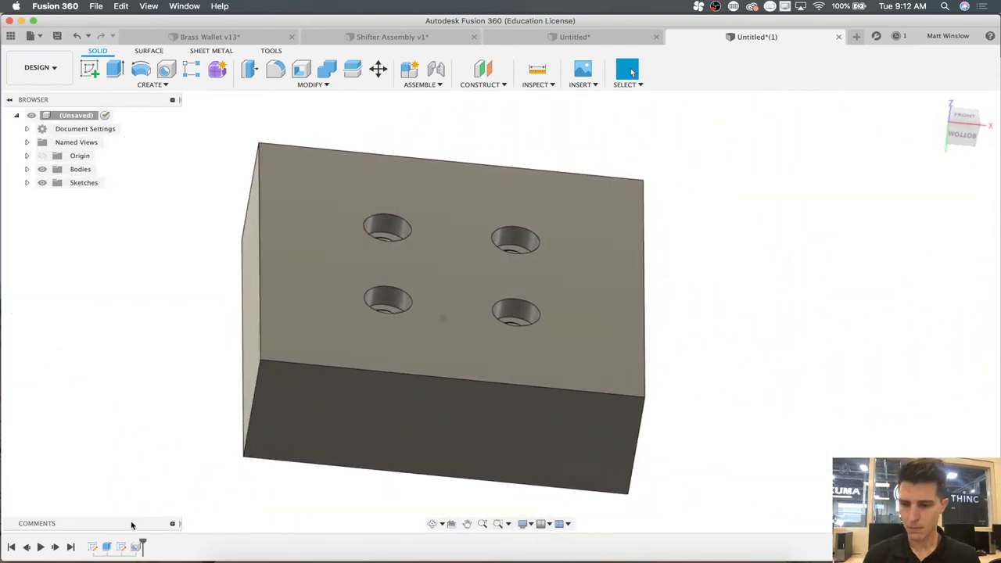
- Open the hole-point sketch for editing and set the vertical distance from the origin to the upper points to 3 in
right_click(121, 545)
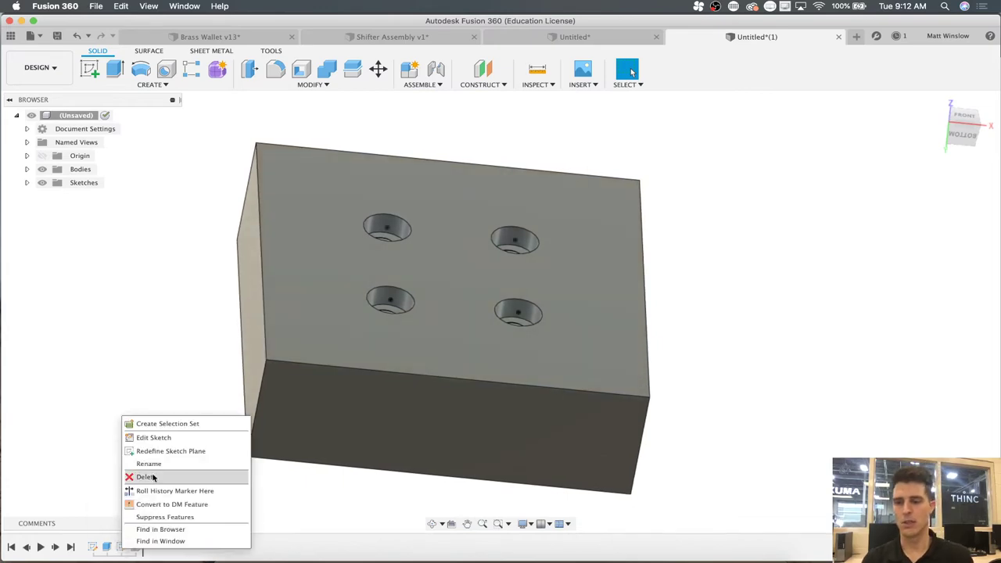
click(153, 438)
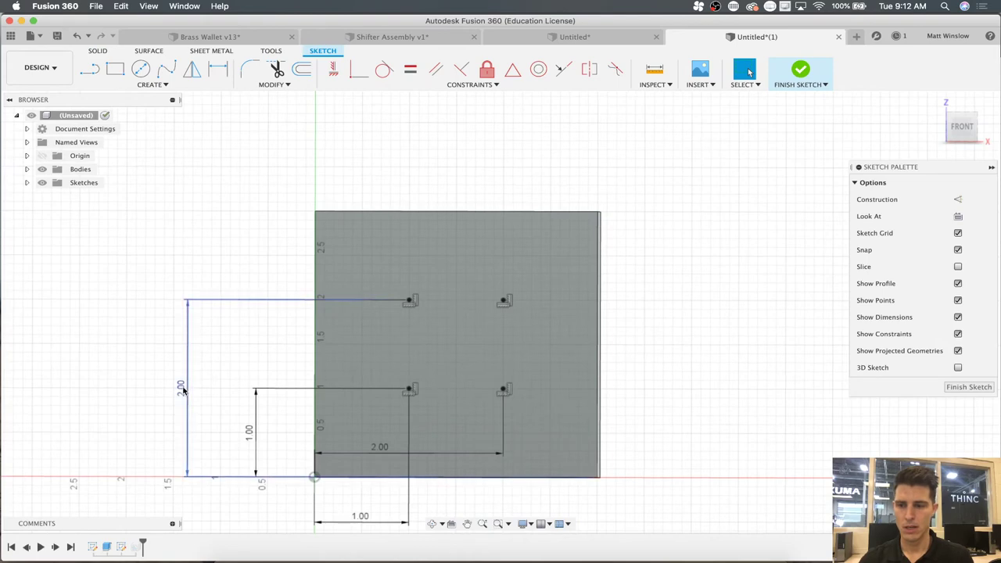
double_click(184, 389)
text(3)
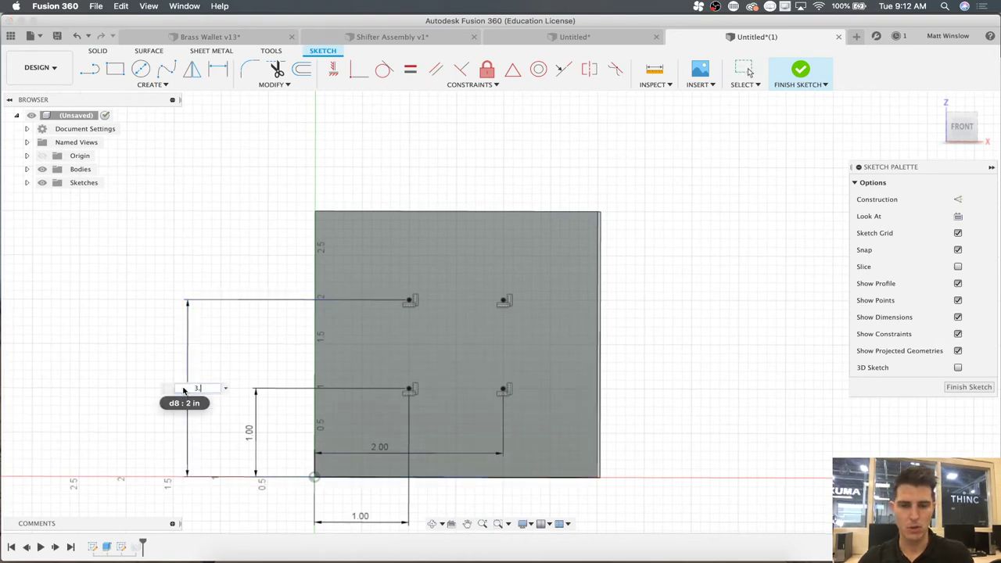
text(.)
key(Return)
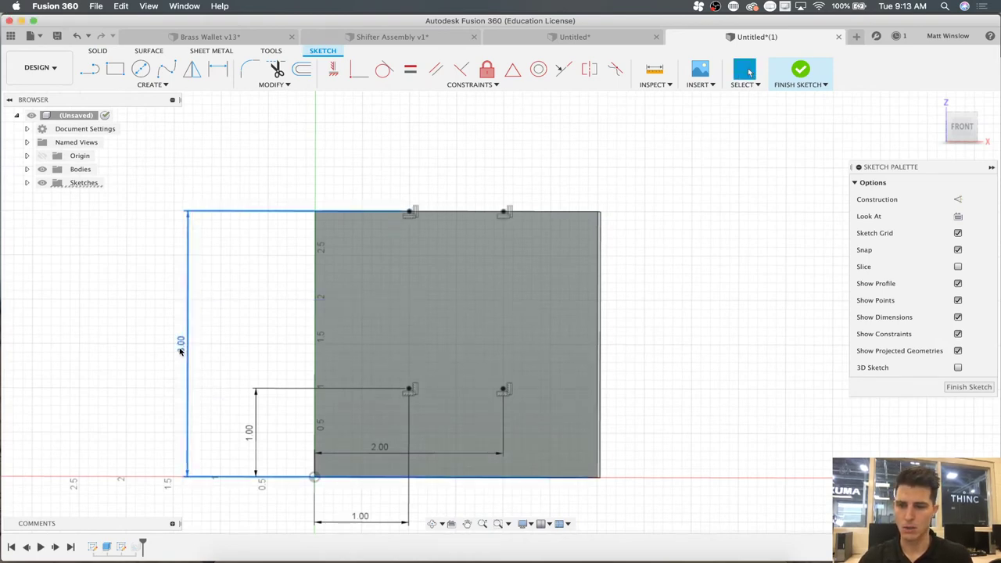
- Set the vertical distance from the origin to the upper pair of hole points to 2.5 in
double_click(181, 354)
text(2.5)
key(Return)
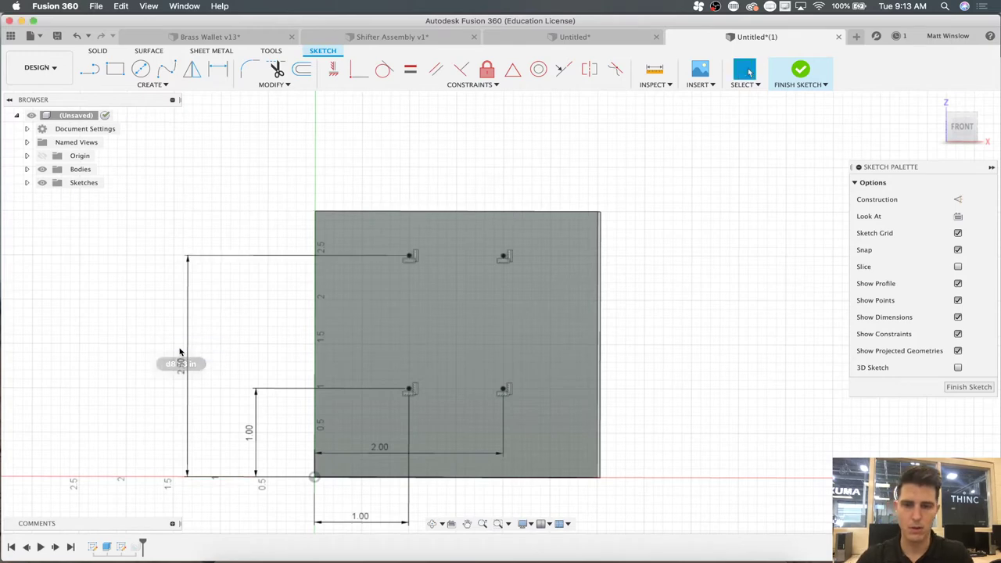
- Set the lower hole points' height above the origin to 0.5 in and the right-hand points' horizontal distance from it to 2.5 in
double_click(249, 432)
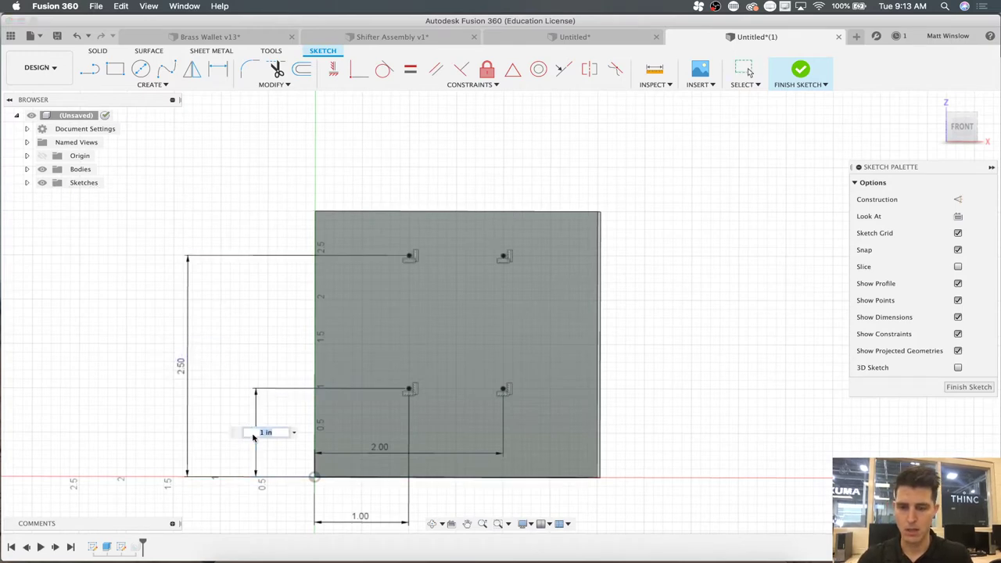
text(.5)
key(Return)
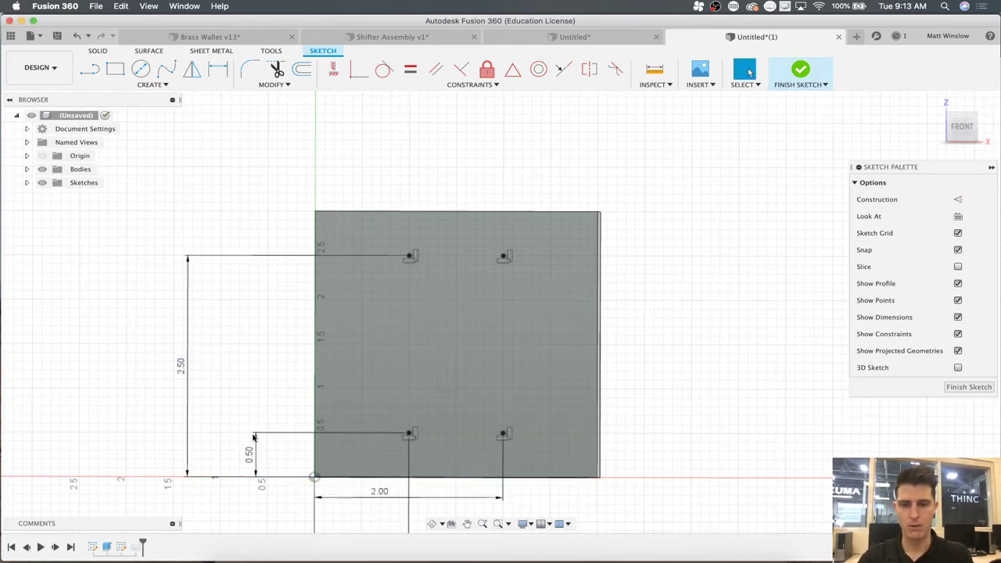
double_click(378, 493)
text(2.)
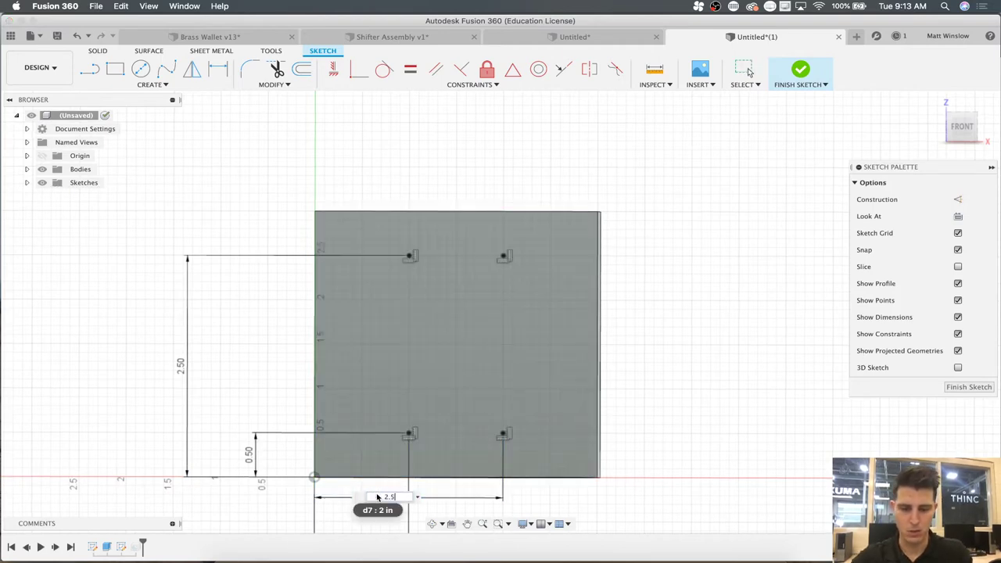
text(5)
key(Return)
- Set the left-hand hole points' horizontal distance from the origin to 0.5 in and finish the sketch
scroll(424, 455, down, 3)
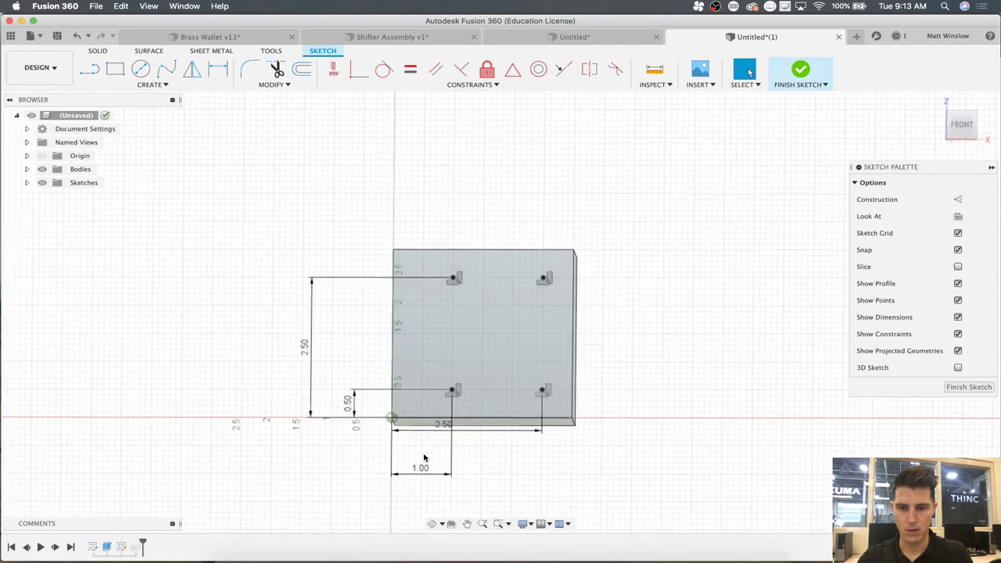
double_click(423, 470)
text(.5)
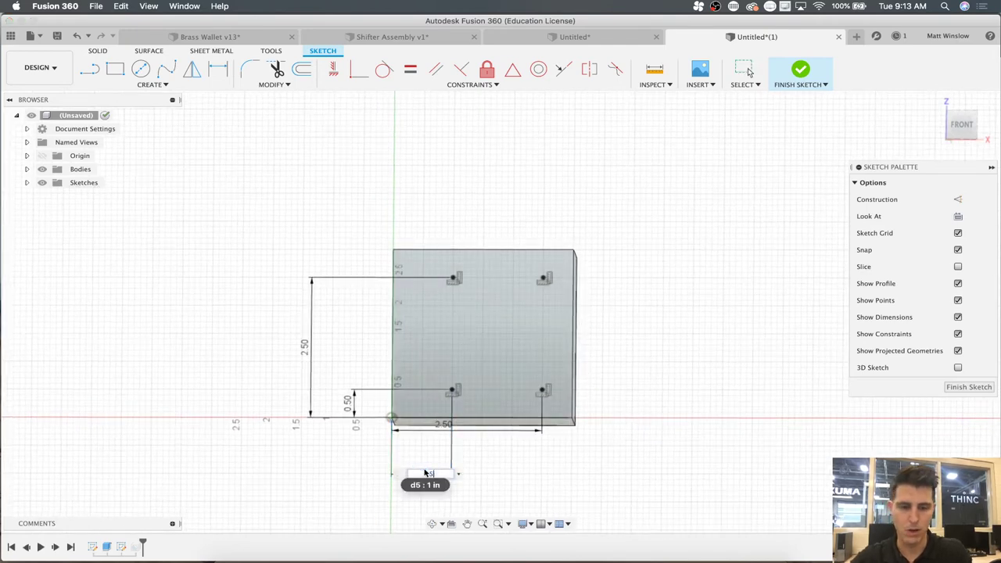
key(Return)
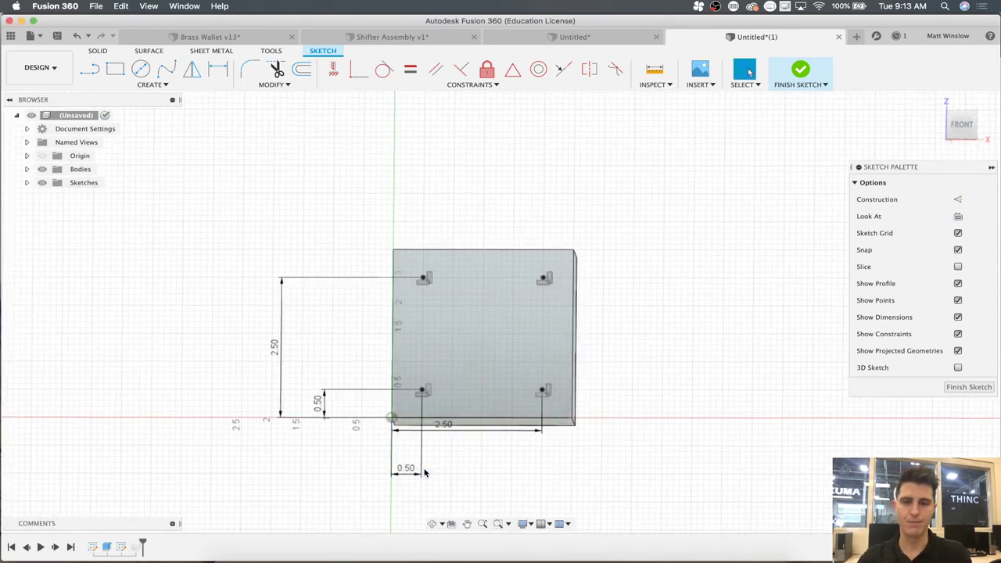
click(992, 388)
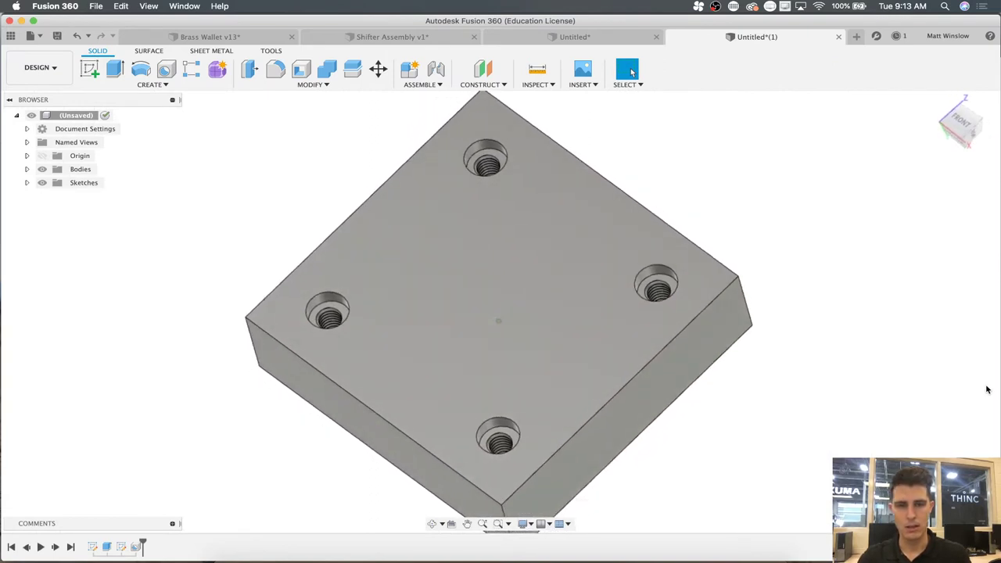
- Start a new sketch on the block's back face, opposite the four threaded holes
mouse_move(506, 291)
shift+middle_down()
mouse_move(602, 241)
mouse_move(537, 277)
mouse_move(507, 273)
shift+middle_up()
shift+scroll(507, 273, down, 10)
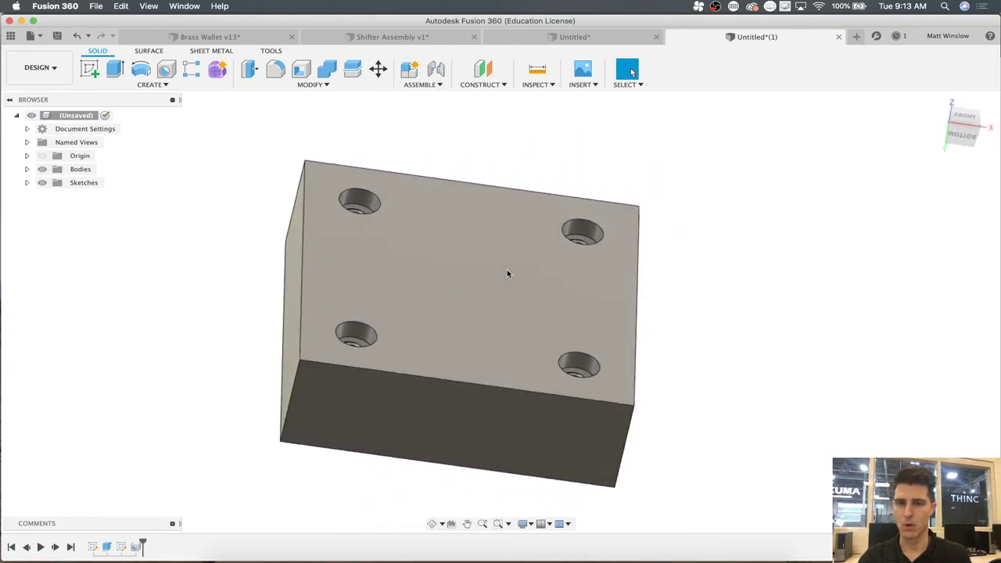
shift+scroll(507, 273, down, 8)
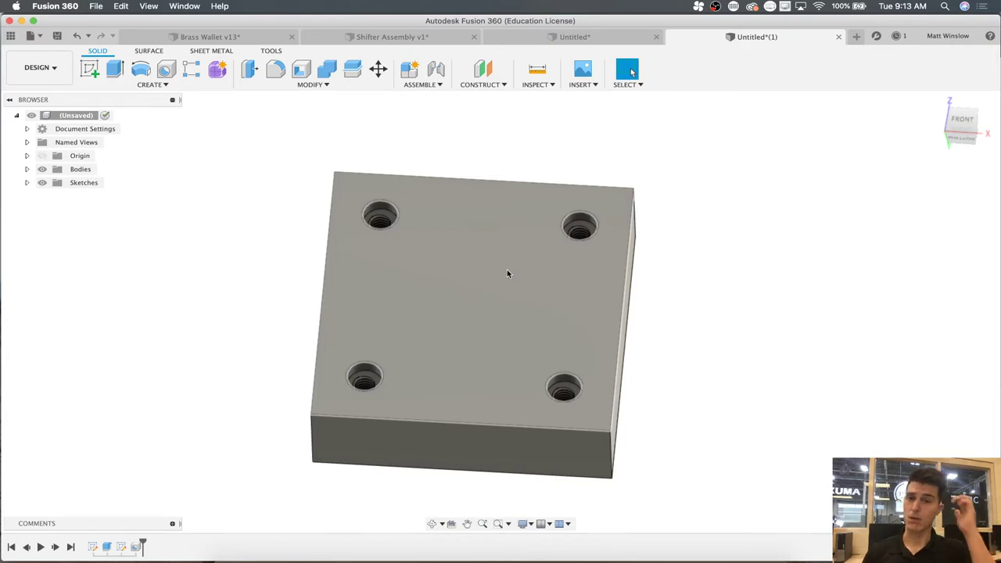
shift+middle_drag(507, 274, 209, 126)
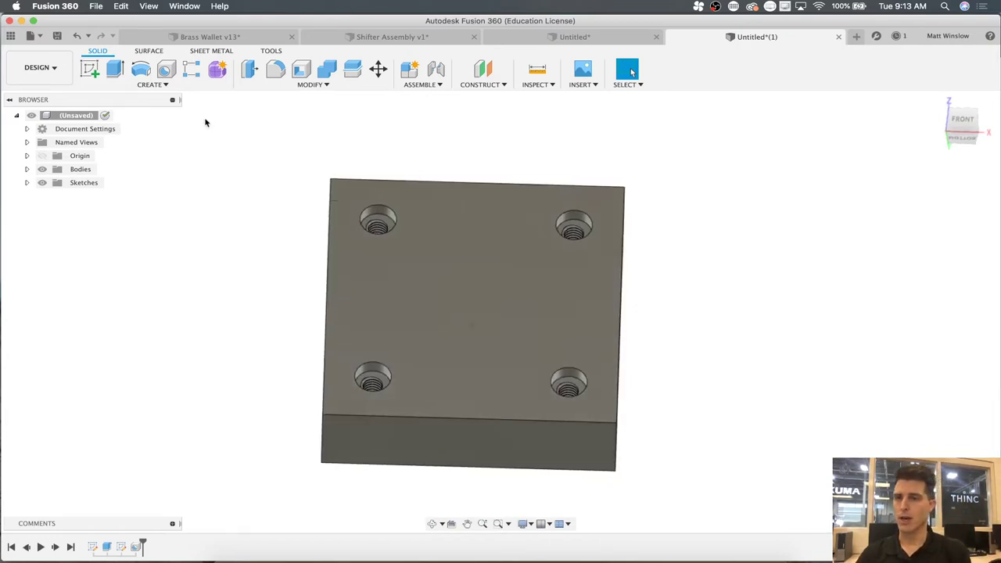
click(89, 70)
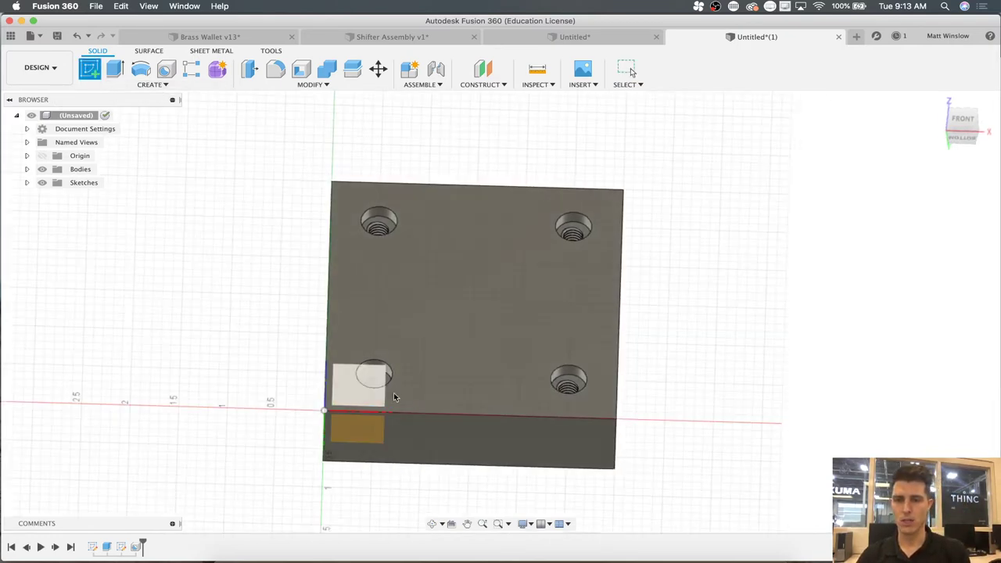
click(415, 313)
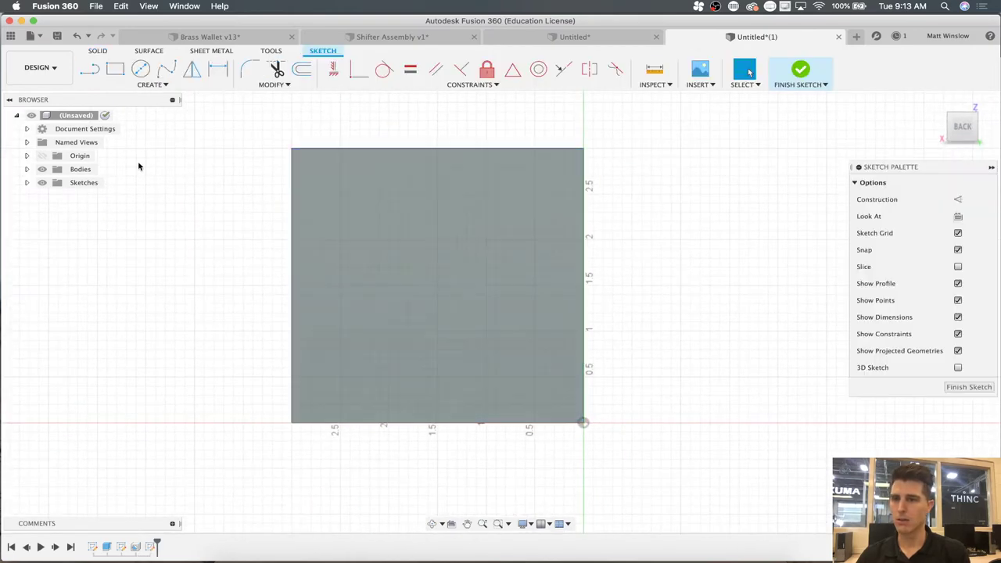
- Place a sketch point near the face's upper-left corner and dimension it 0.5 in from the left edge
click(149, 85)
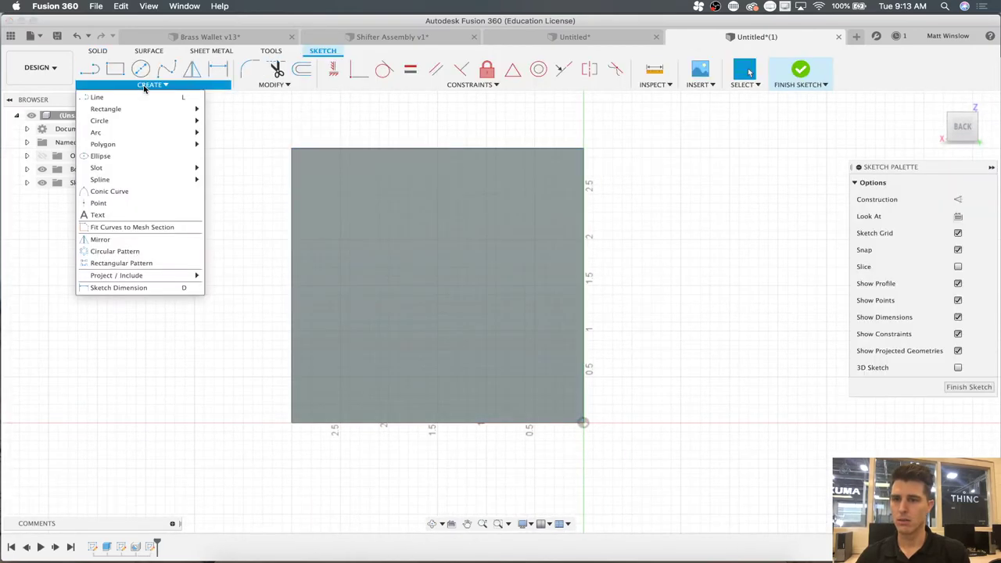
click(113, 204)
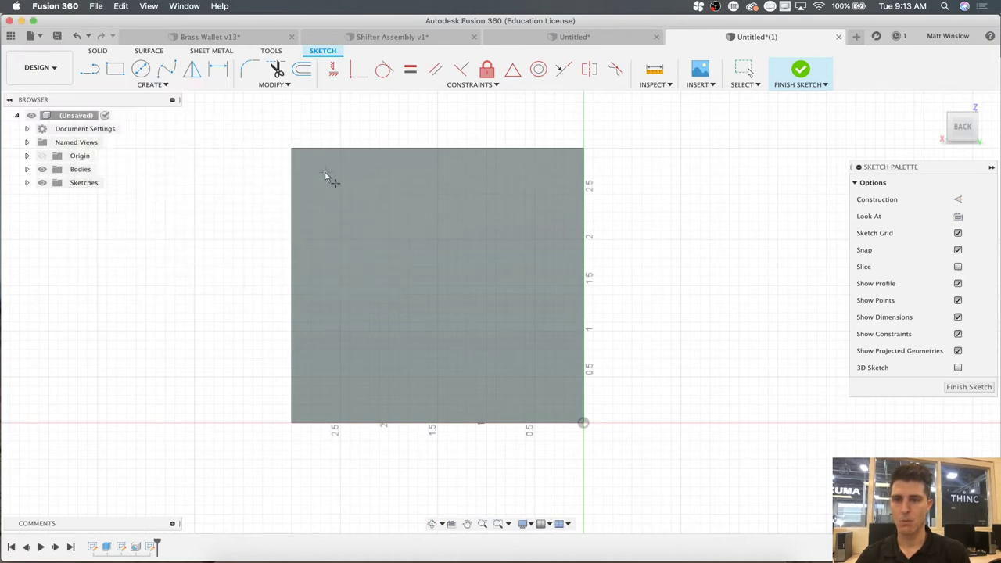
click(325, 176)
key(d)
click(294, 179)
click(325, 174)
click(317, 201)
text(.5)
key(Return)
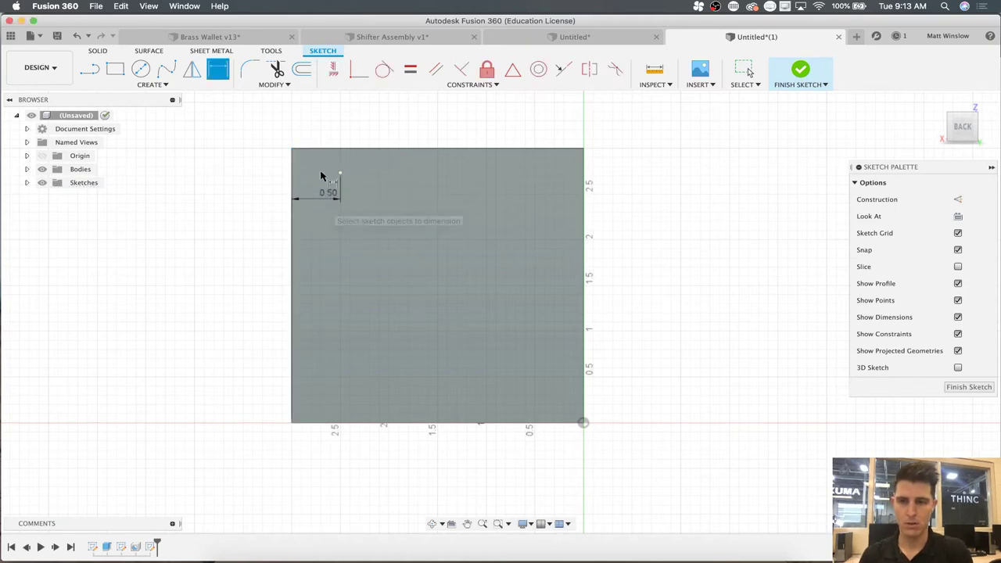
- Dimension the sketch point 0.5 in from the face's top edge
click(329, 149)
click(340, 173)
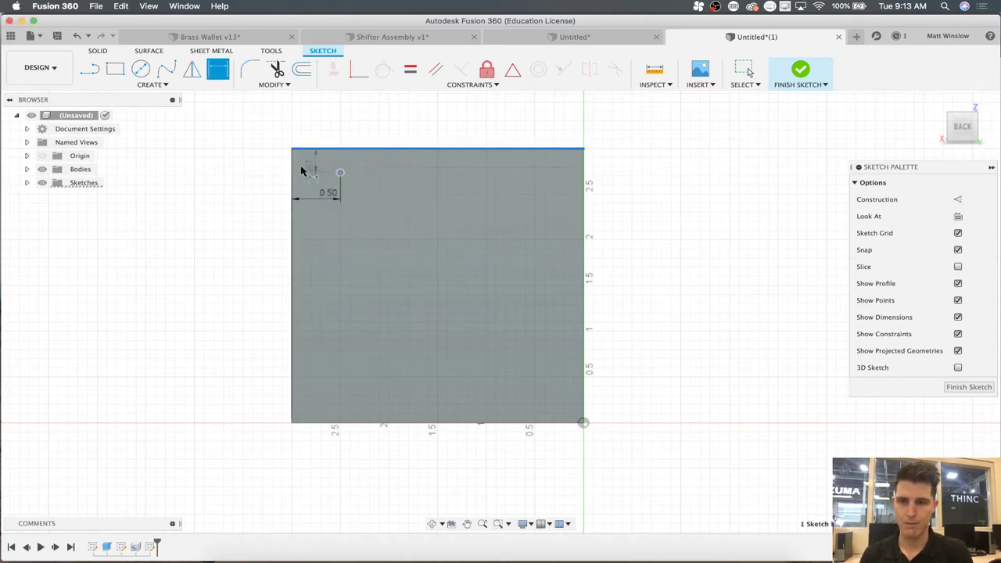
click(273, 164)
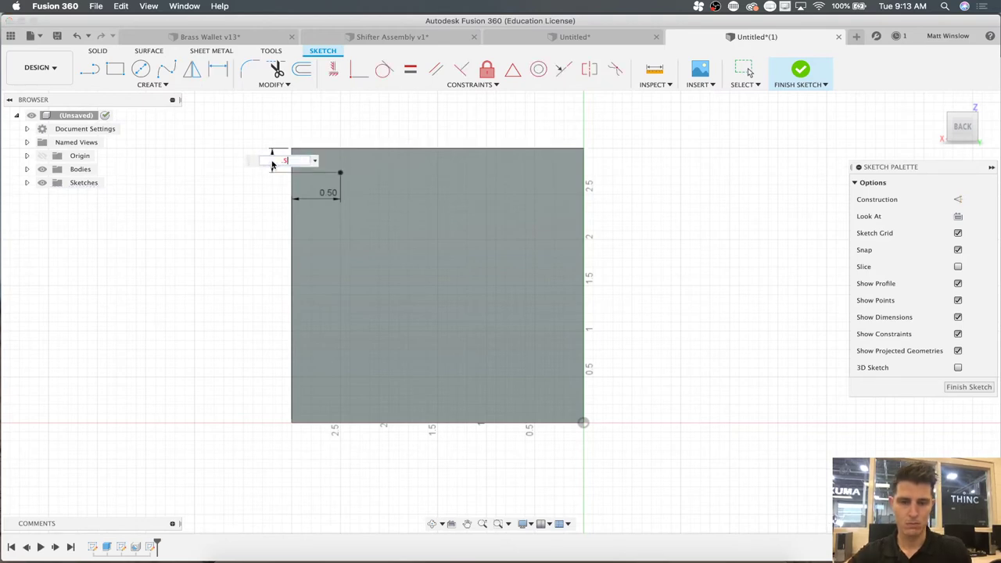
text(.5)
key(Return)
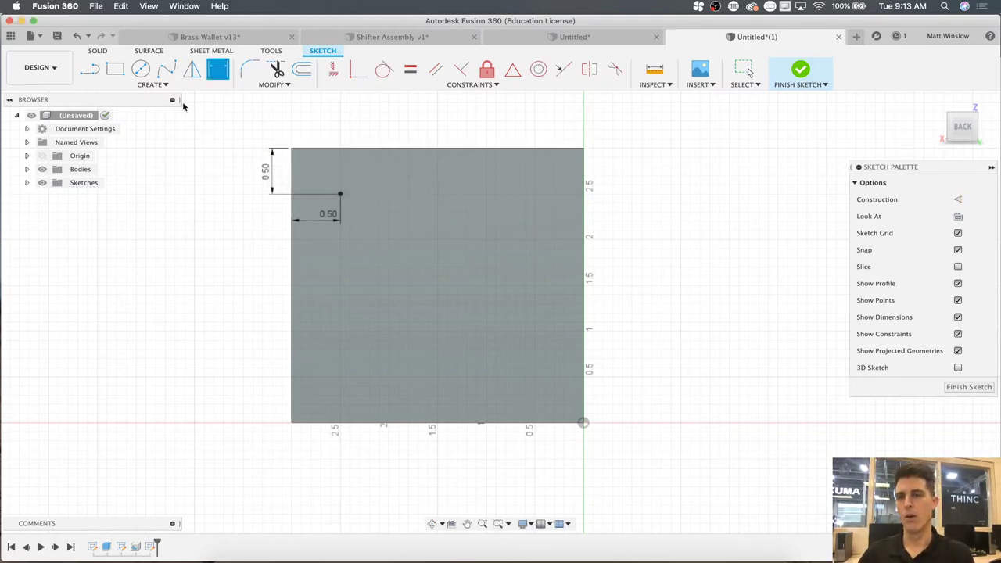
- Set up a rectangular pattern of the sketch point using Spacing, with a quantity of 5 at 0.5 in horizontally across the face
click(162, 86)
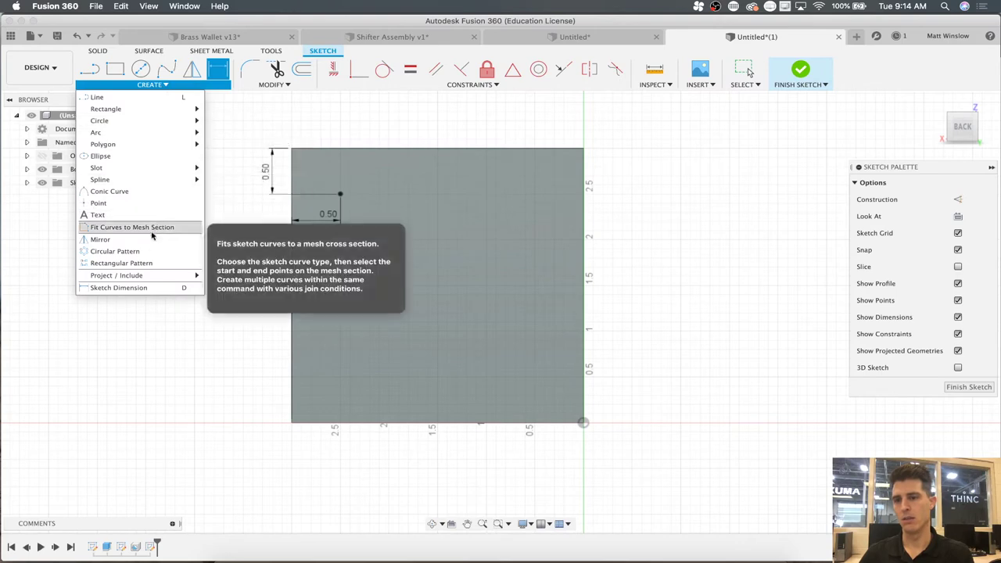
mouse_move(151, 108)
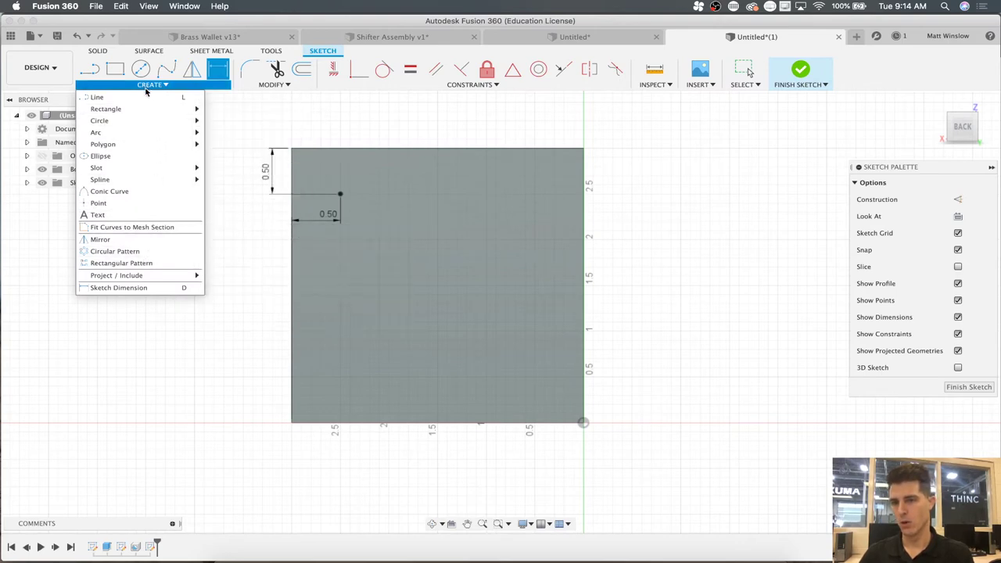
click(121, 264)
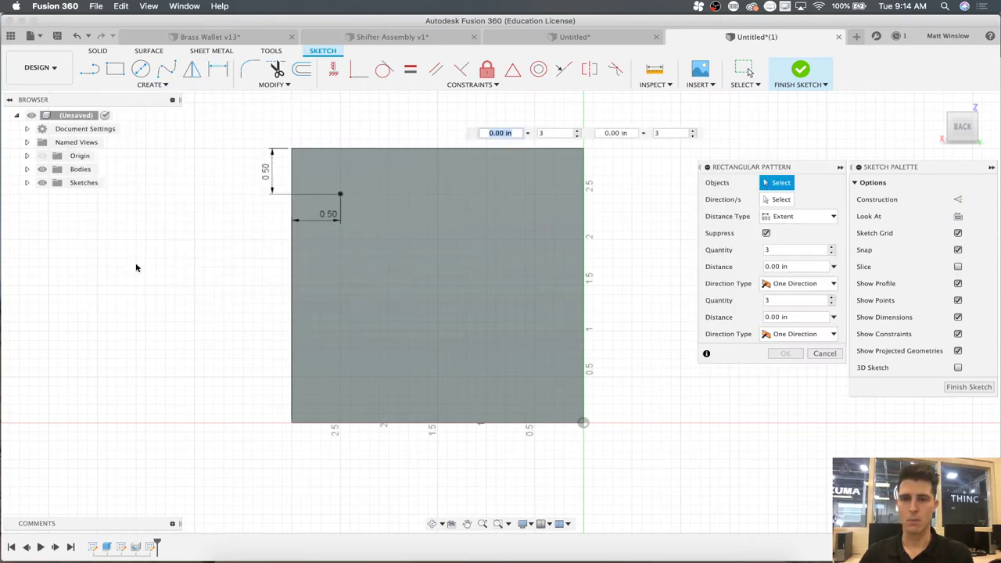
click(338, 194)
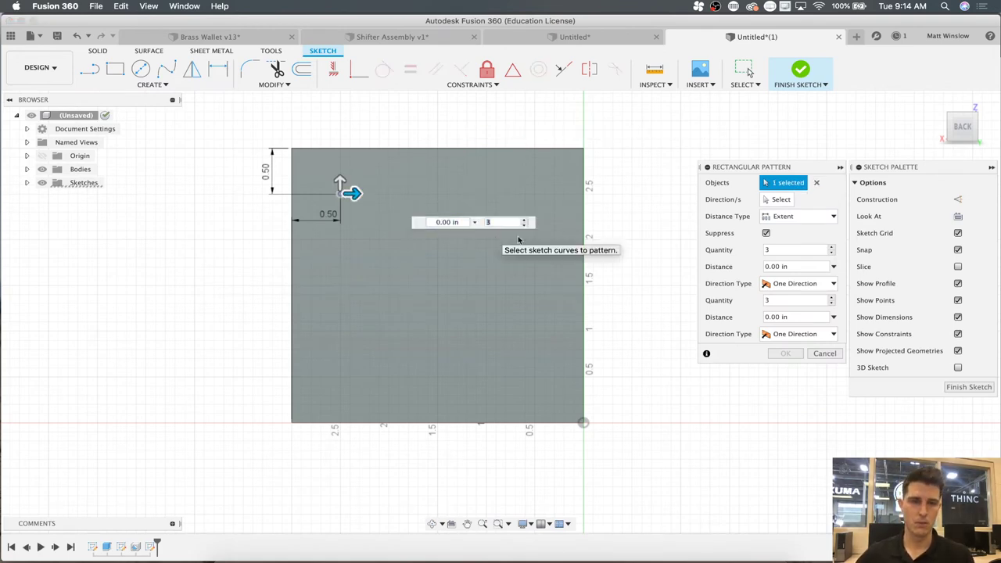
click(815, 219)
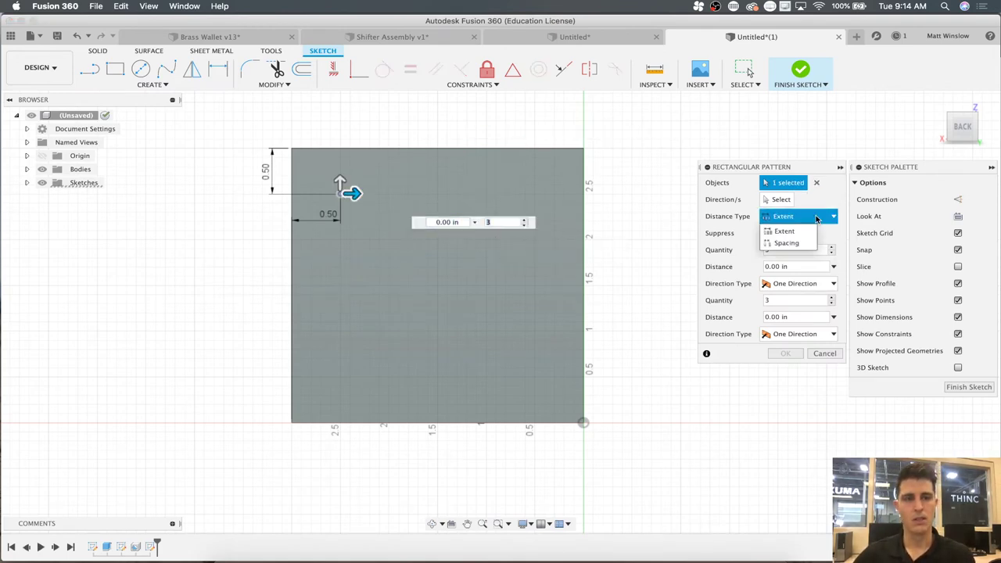
click(787, 243)
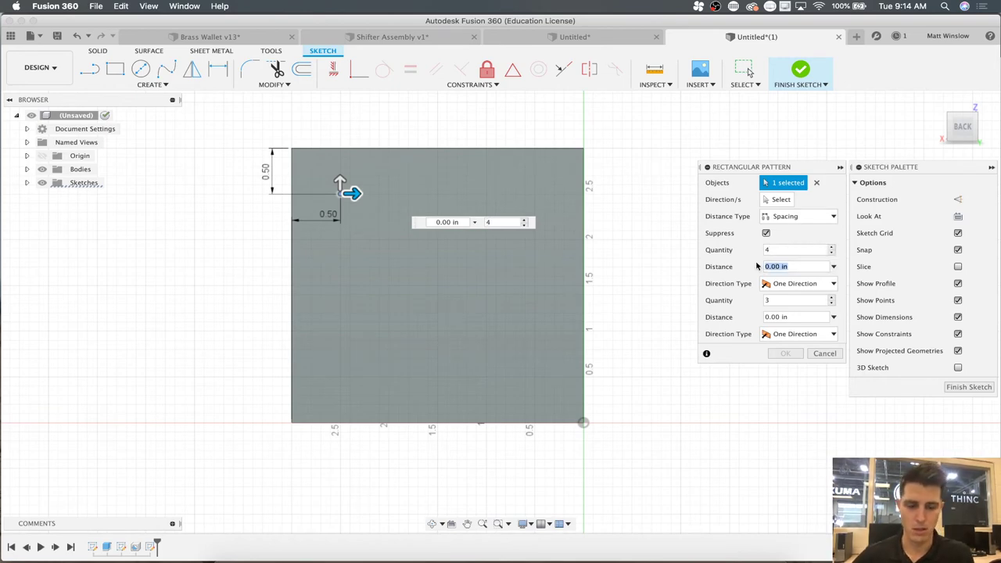
key(Return)
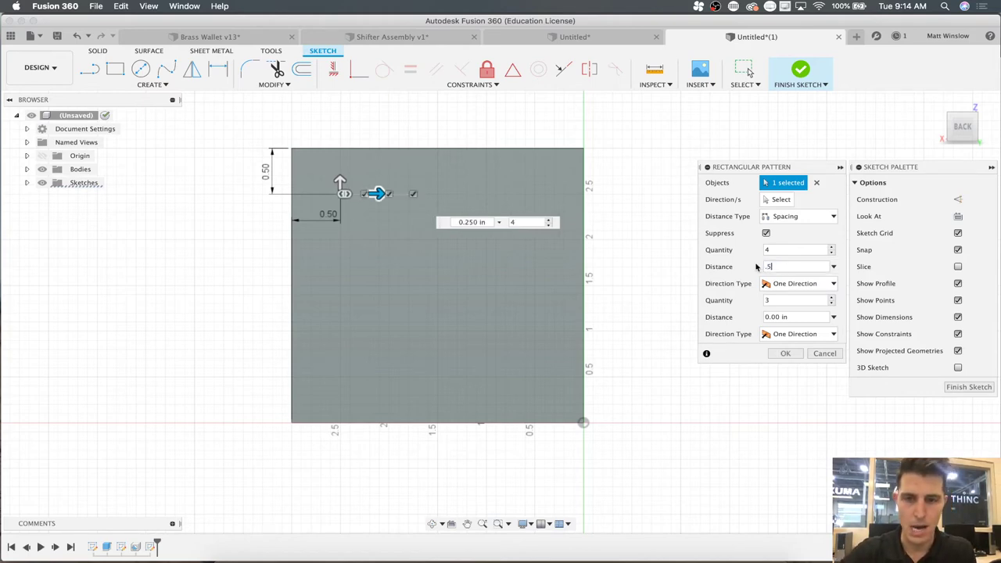
key(Return)
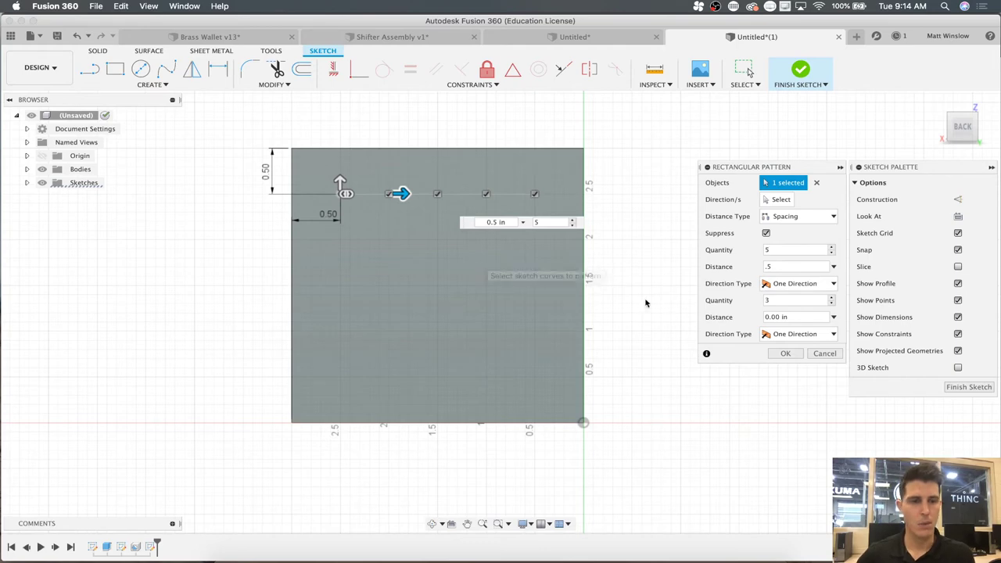
- Set the pattern's second direction to run down the face with a quantity of 4 and a distance of -0.75 in
drag(340, 181, 326, 259)
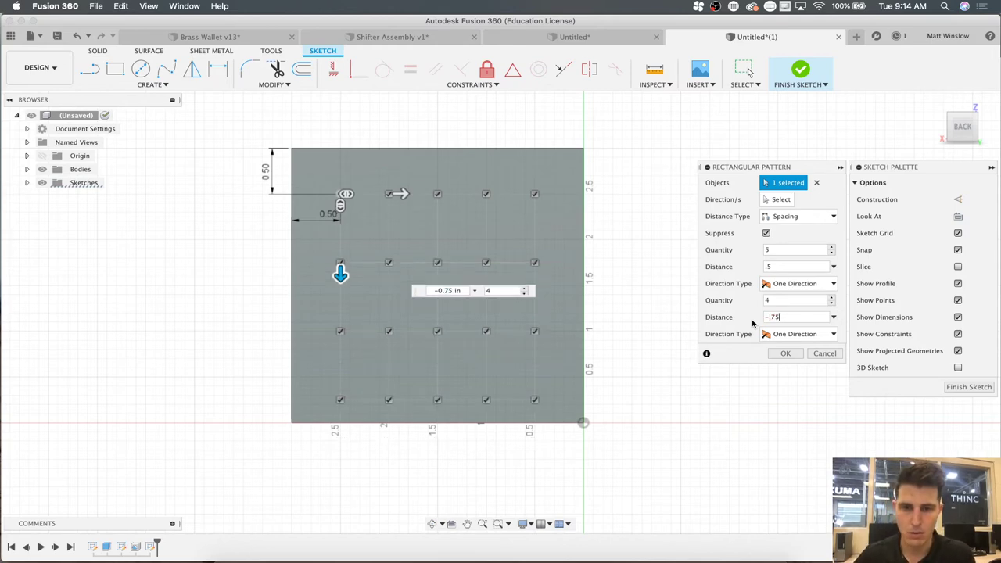
shift+scroll(752, 323, up, 10)
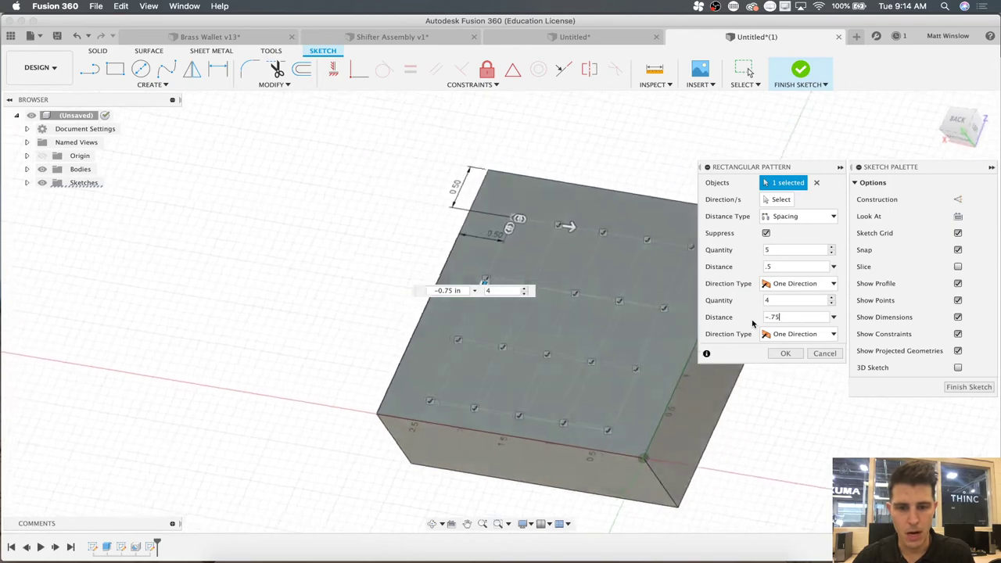
shift+scroll(753, 323, down, 10)
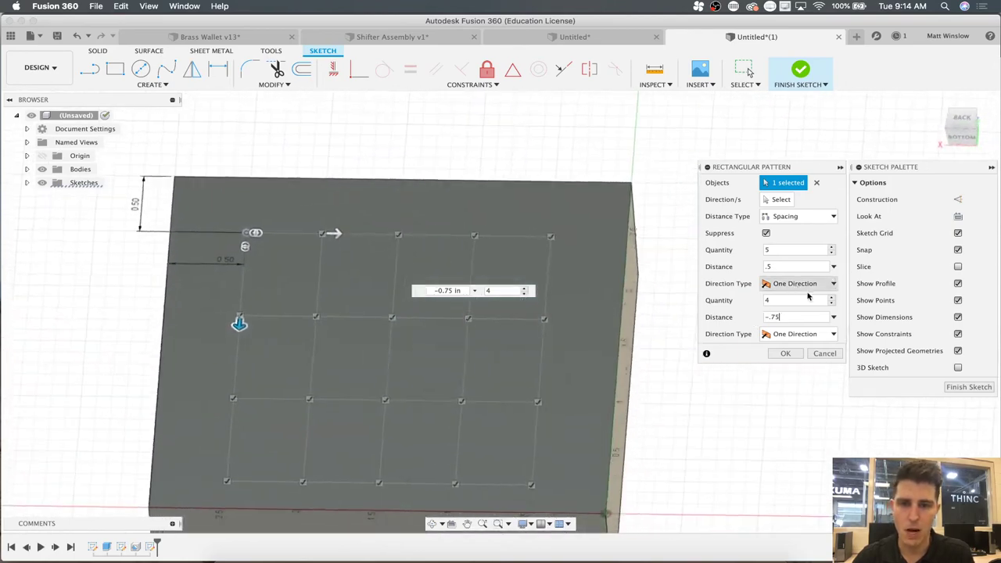
shift+scroll(478, 315, up, 5)
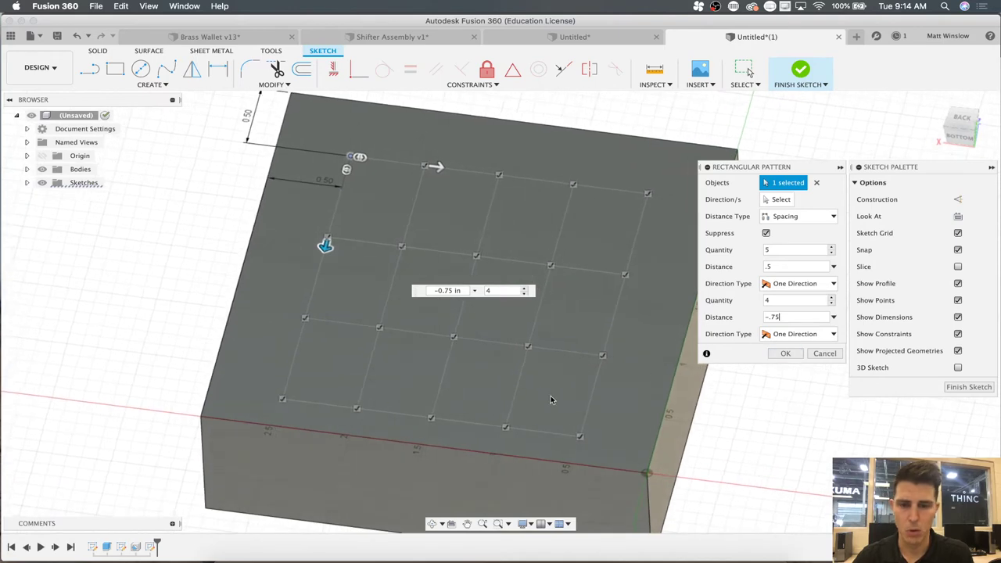
- Try suppressing individual points in the pattern's third row, and restore them
click(529, 348)
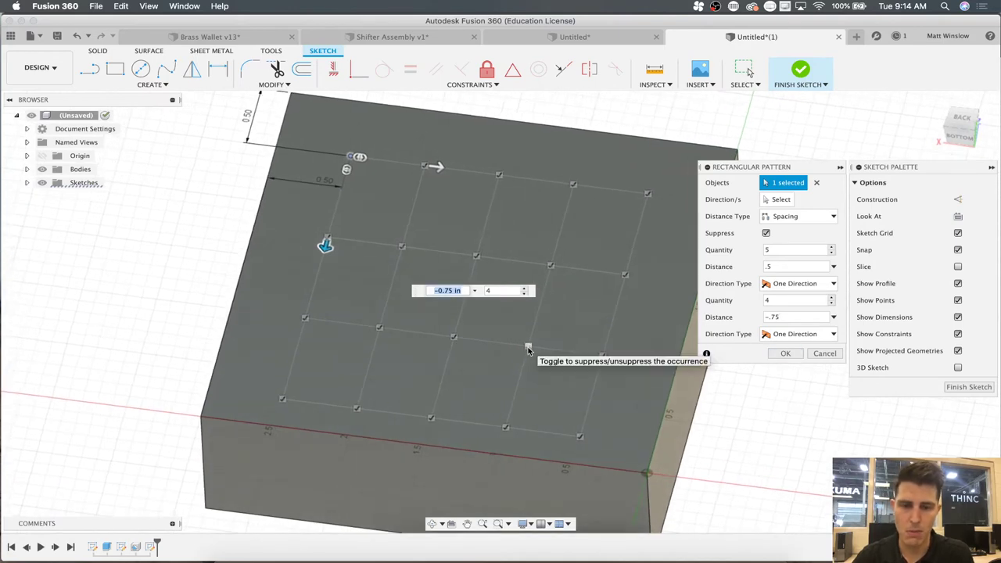
shift+scroll(528, 349, right, 3)
click(479, 328)
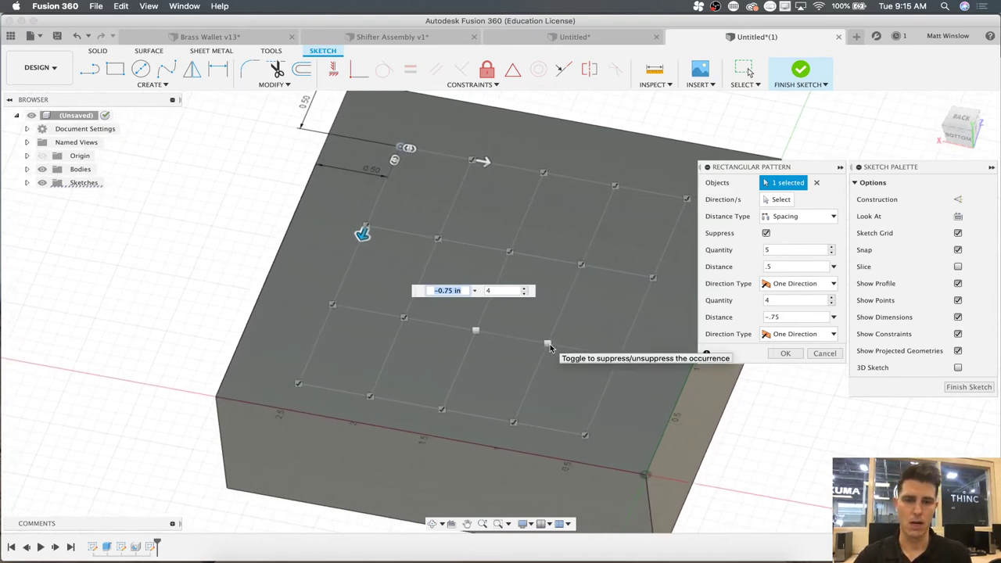
mouse_move(537, 342)
shift+middle_down()
mouse_move(600, 333)
mouse_move(534, 348)
shift+middle_up()
click(529, 350)
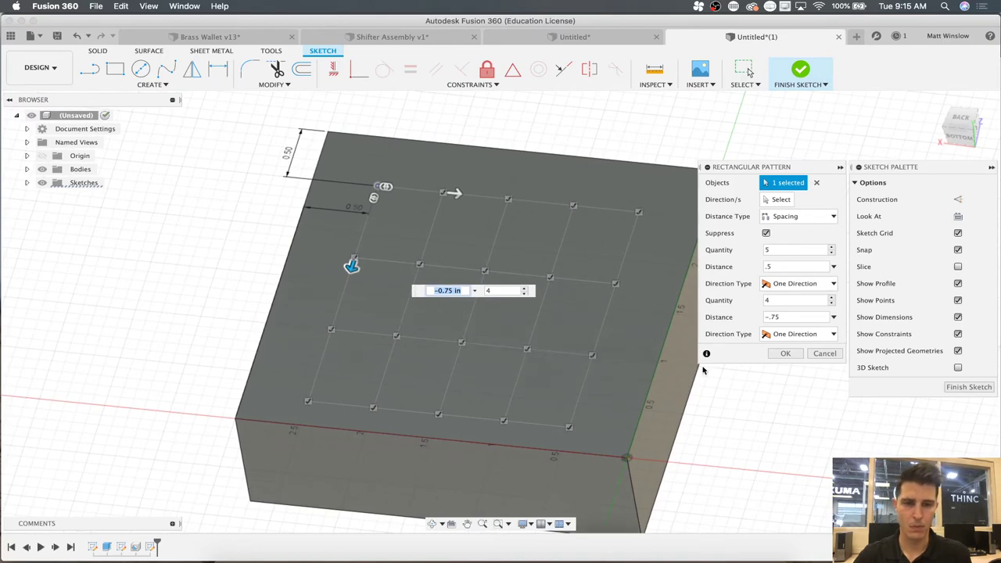
- Create the rectangular pattern of sketch points with all occurrences included
click(787, 353)
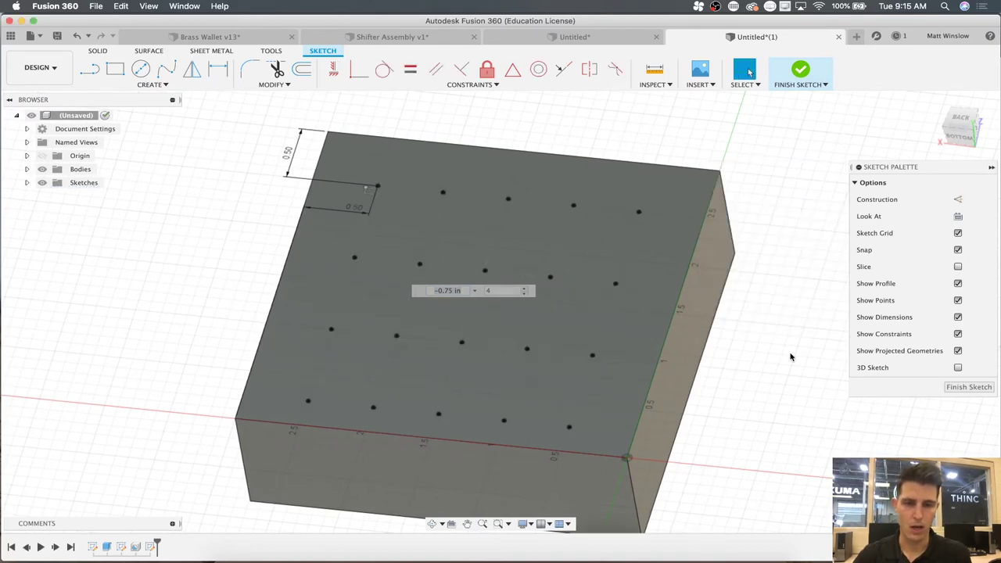
mouse_move(626, 258)
shift+middle_down()
mouse_move(633, 241)
mouse_move(587, 235)
shift+middle_up()
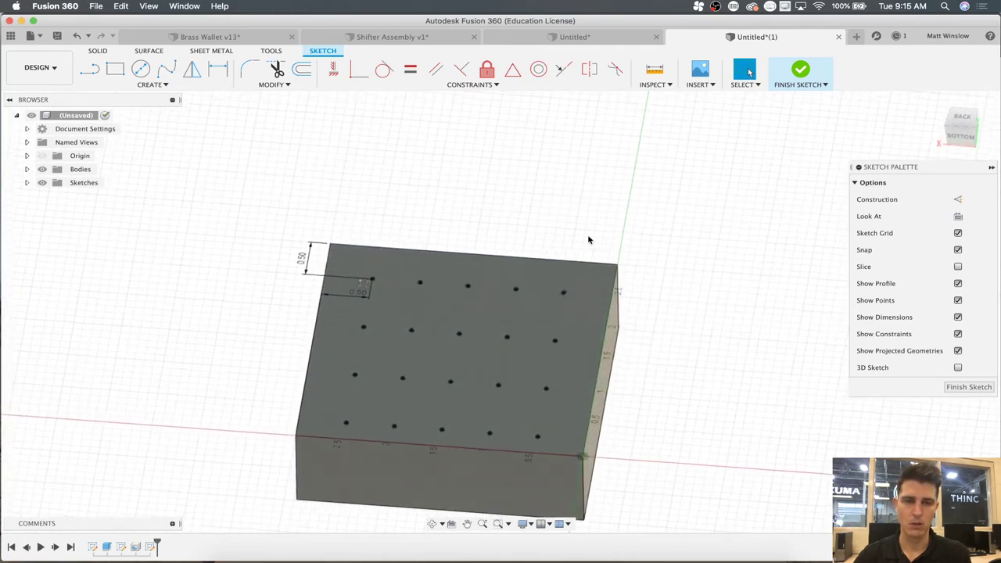
- Finish the sketch and place multiple holes at seven points: top-row points 1-4, second-row point 2, third-row point 4 and bottom-row point 1
click(968, 387)
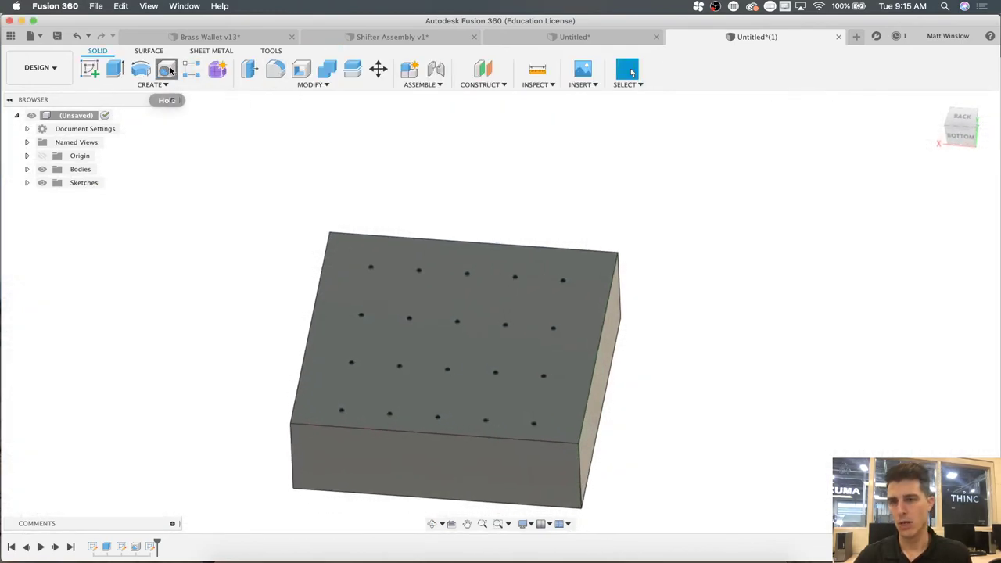
click(170, 70)
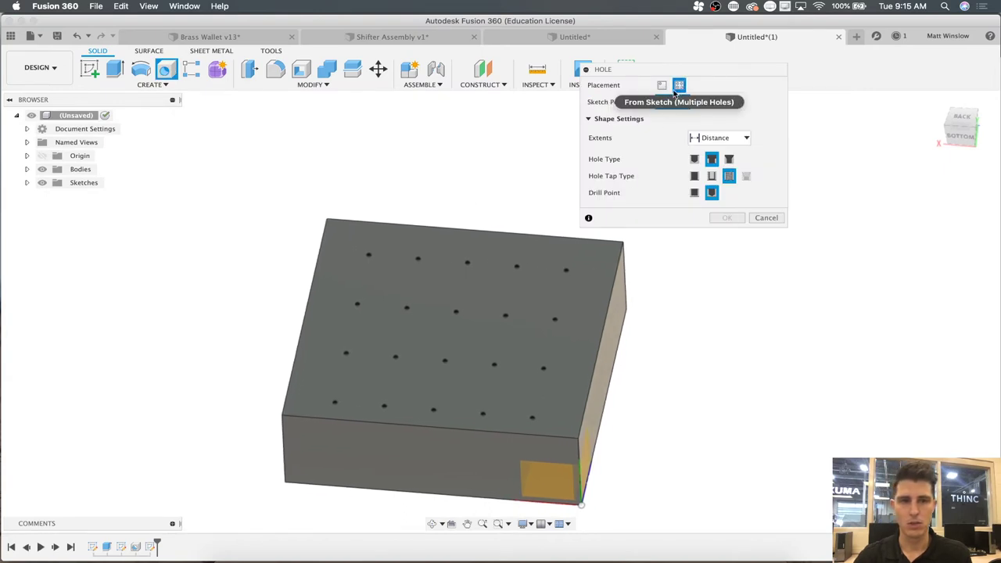
click(678, 87)
click(369, 253)
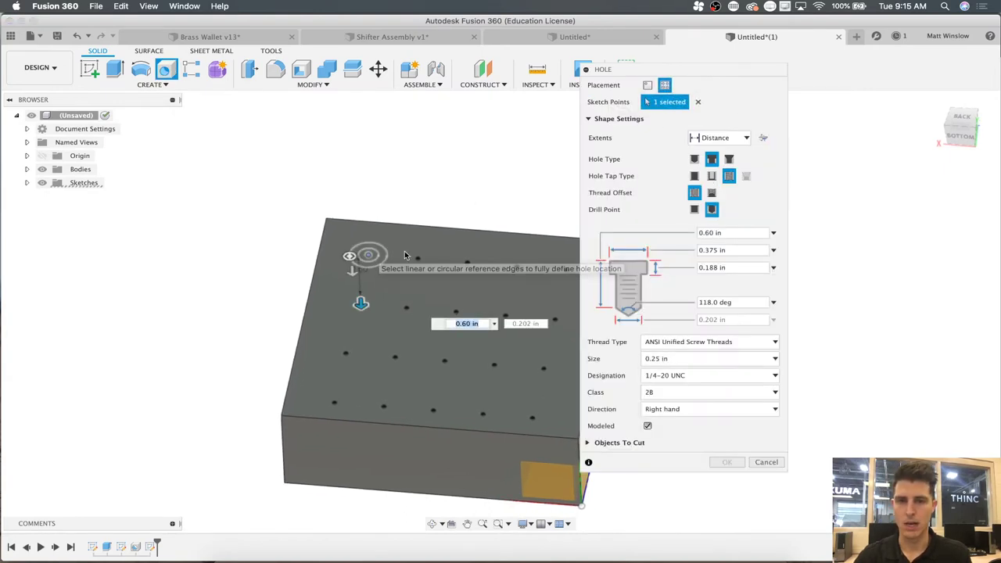
click(406, 307)
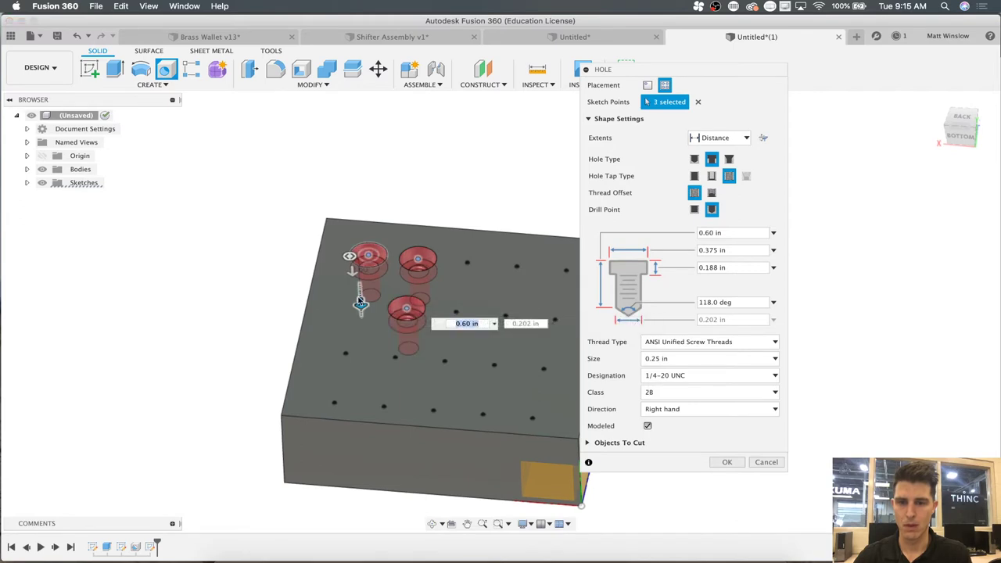
click(467, 263)
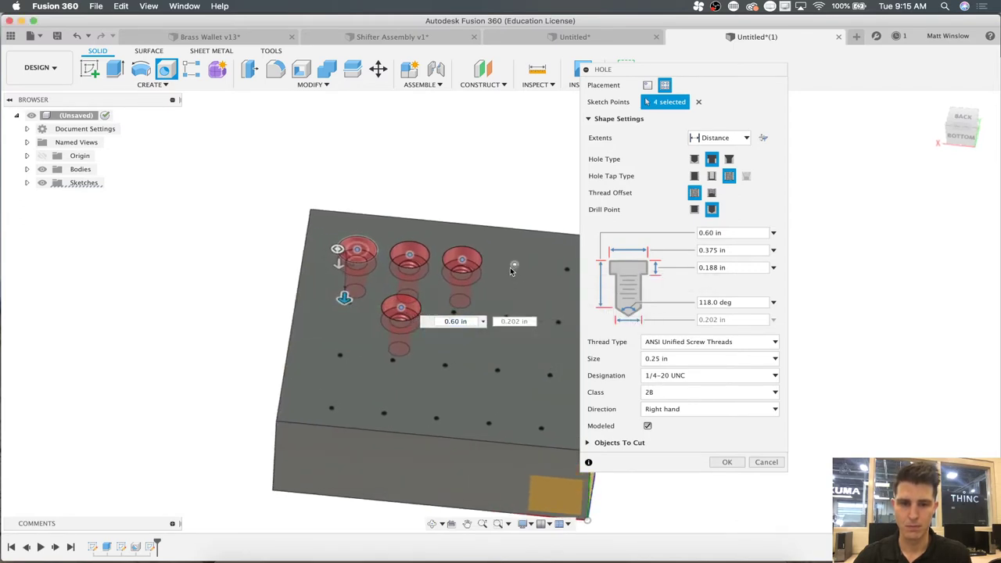
click(512, 269)
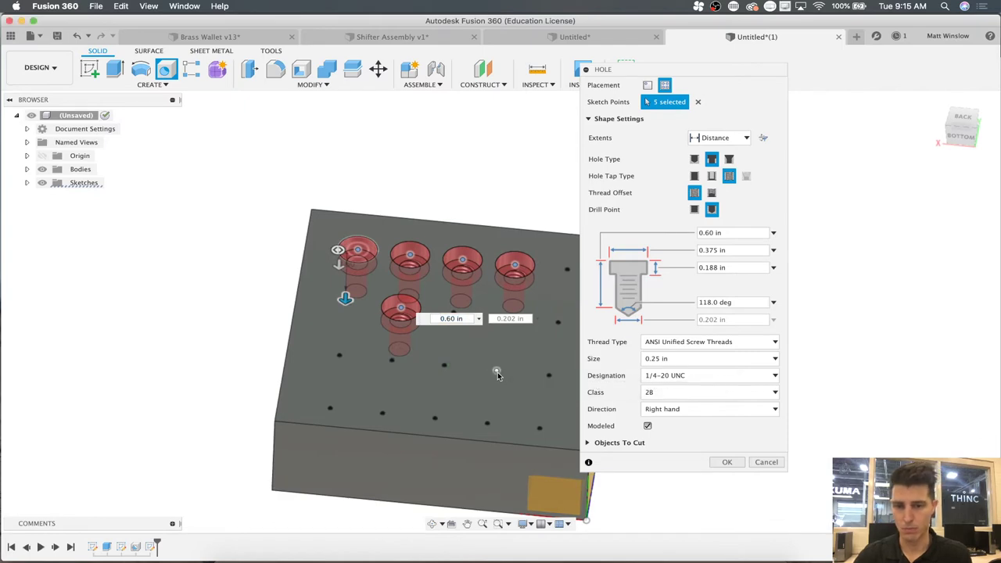
click(498, 372)
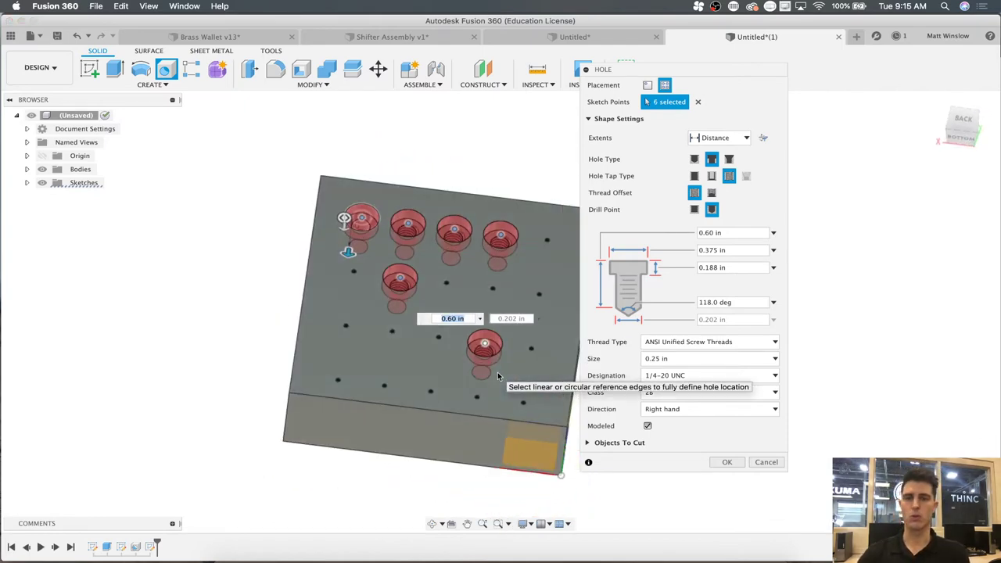
click(338, 380)
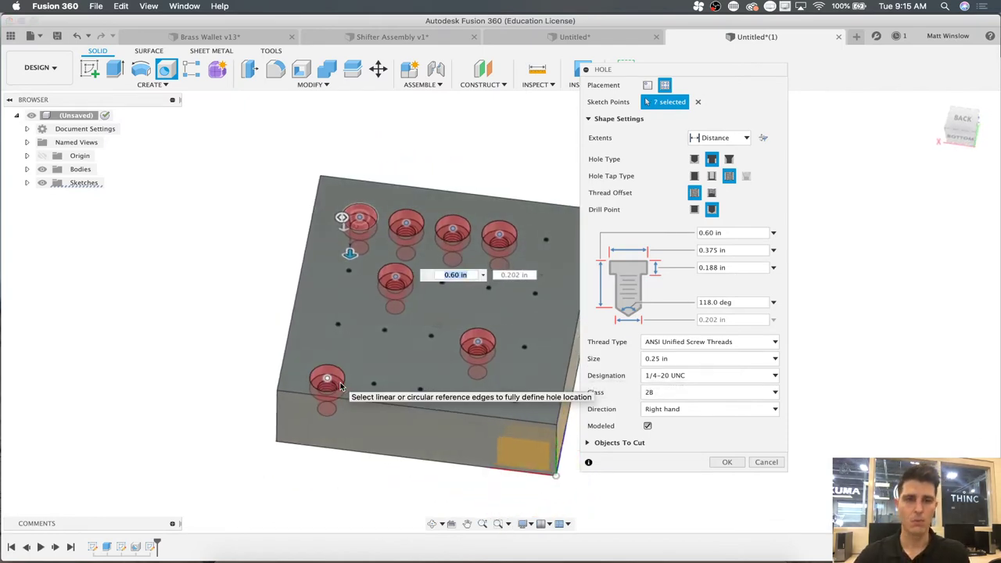
- Make the counterbored holes clearance holes using the Ansi Unified Screw Threads standard
click(712, 176)
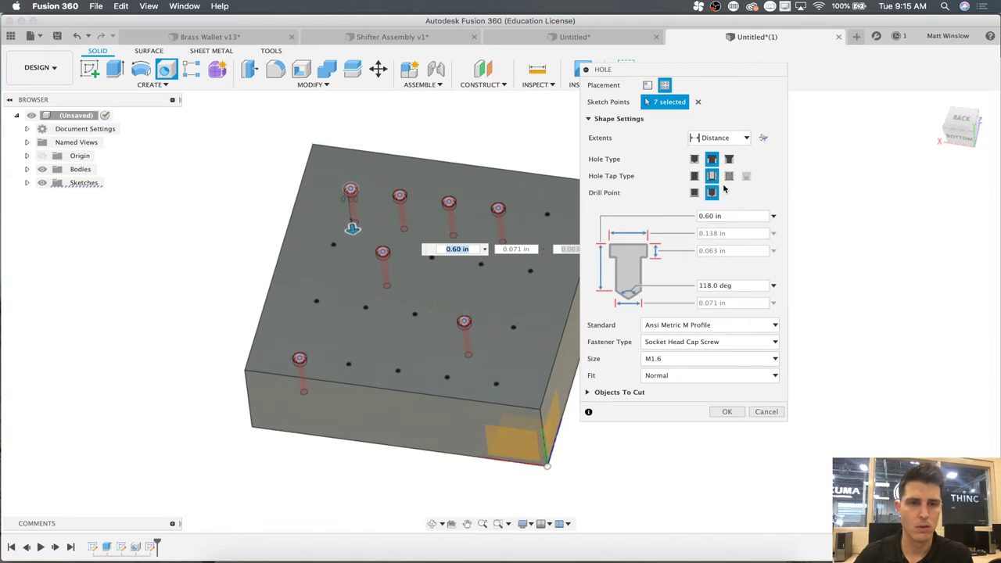
click(727, 325)
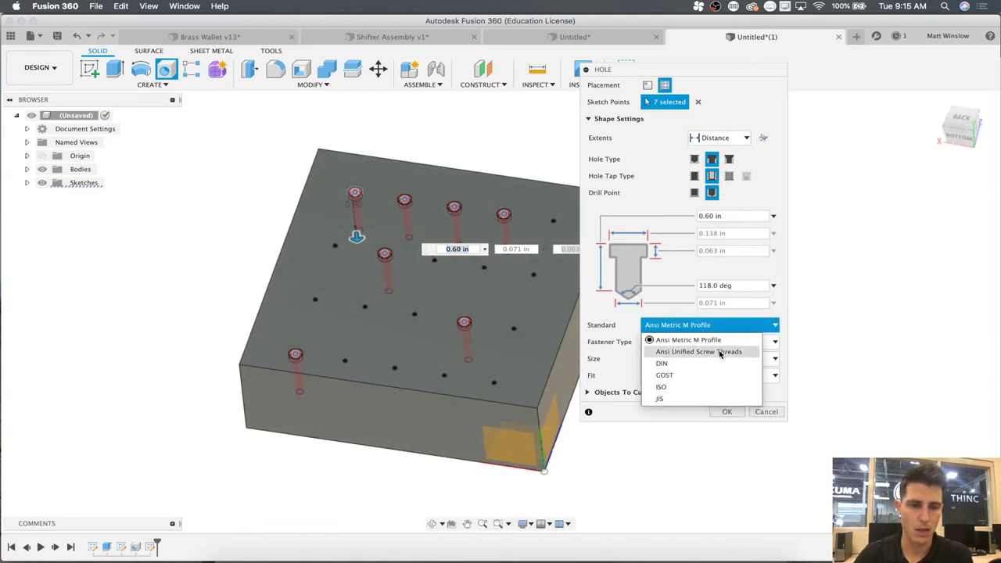
click(723, 353)
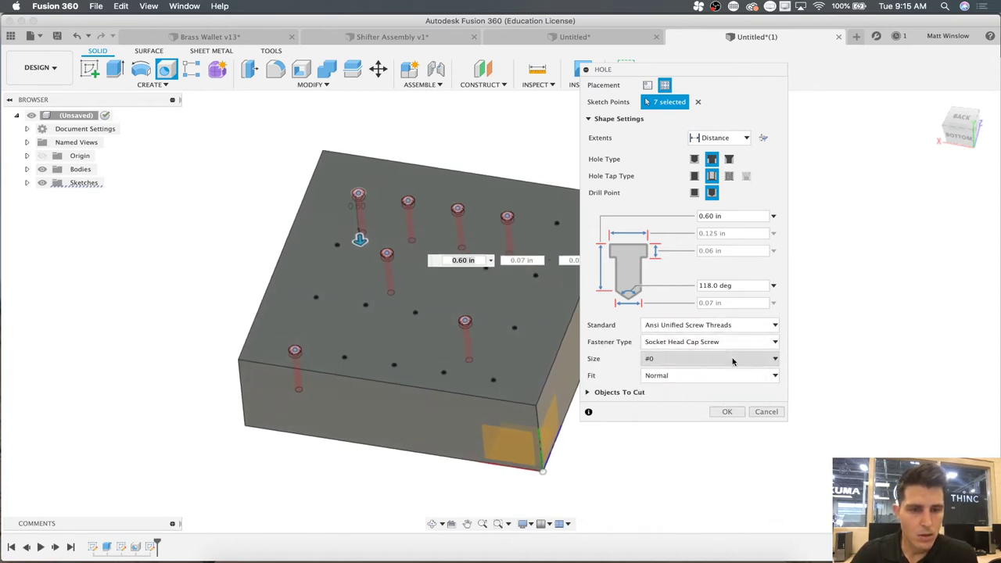
- Try fastener sizes #10 and 3/8 for the socket head cap screw clearance holes
click(733, 360)
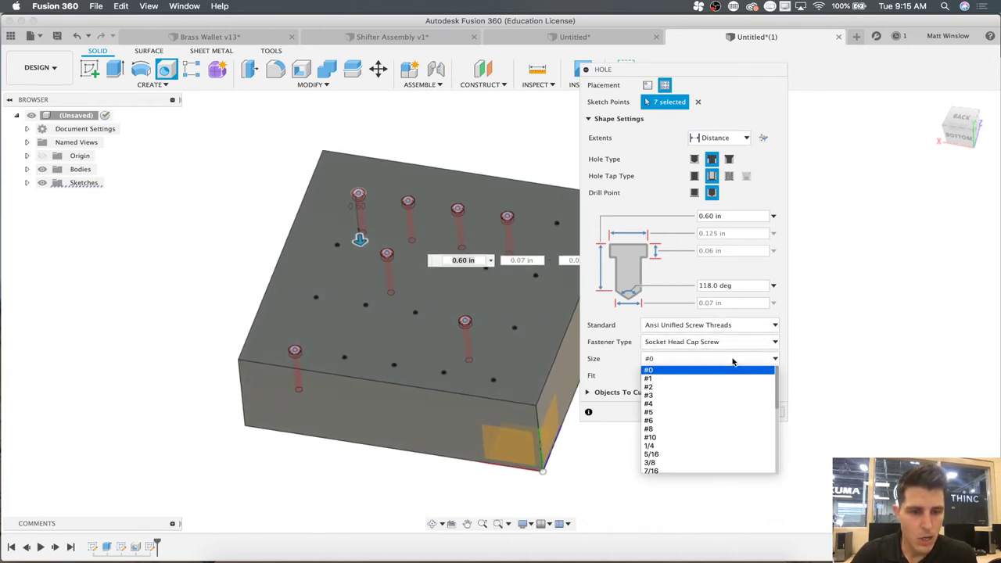
click(693, 440)
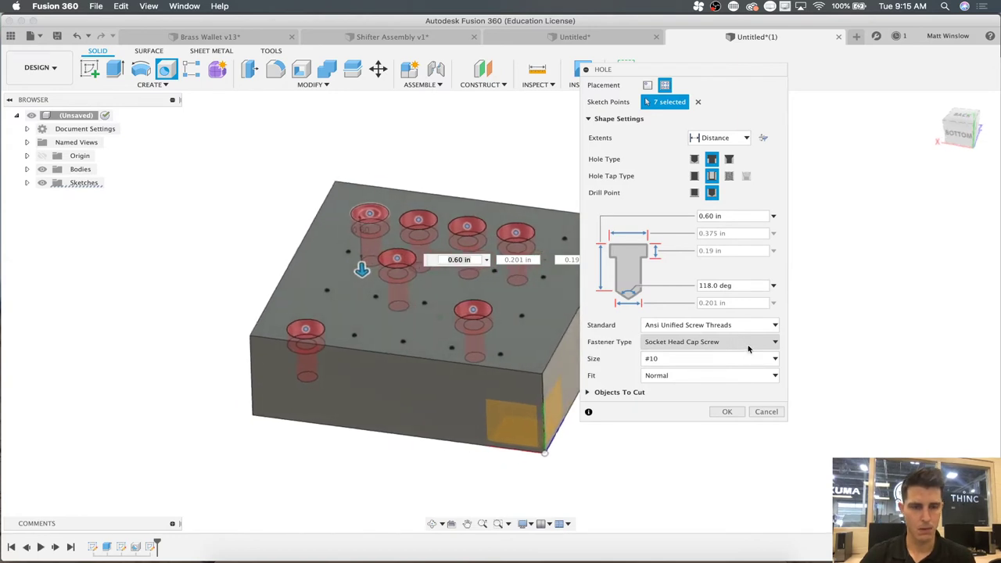
click(725, 359)
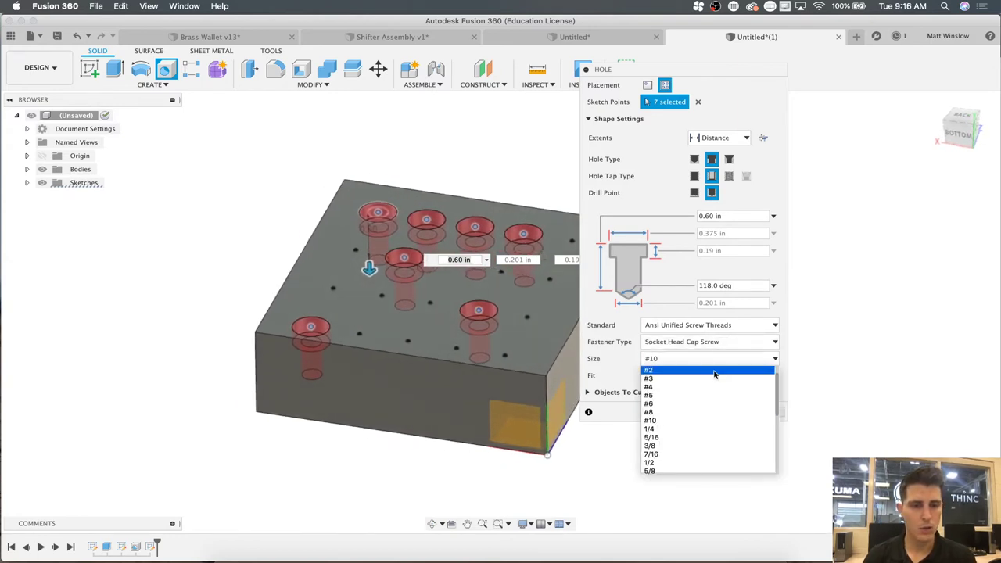
click(687, 417)
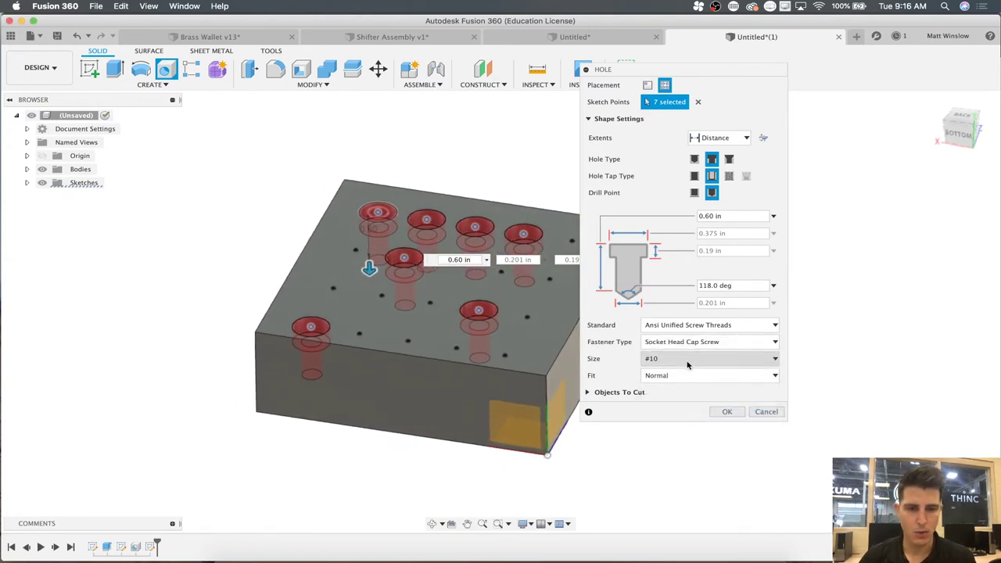
click(690, 359)
click(663, 446)
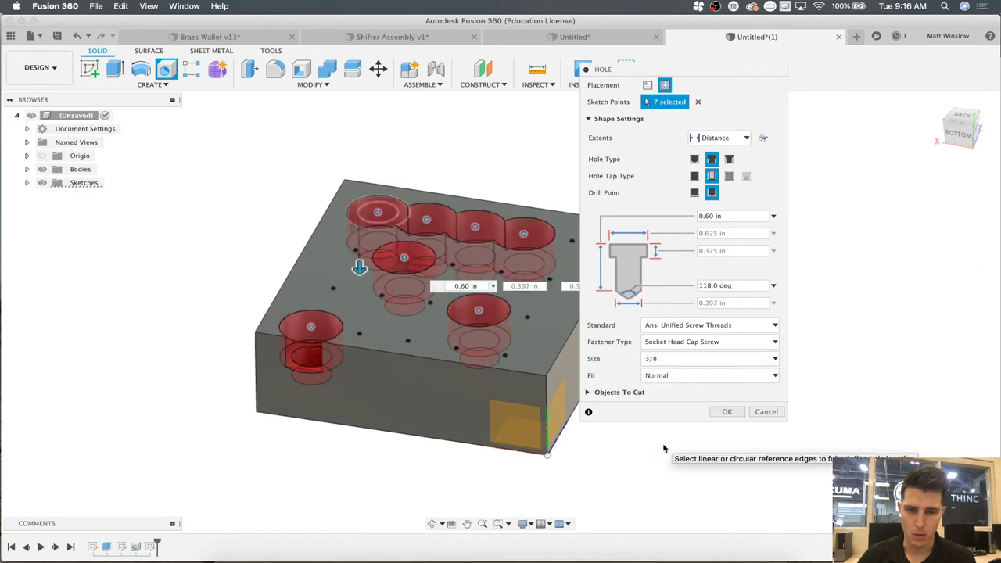
- Set the fastener size to #8 with Normal fit and create the seven counterbored clearance holes
click(681, 357)
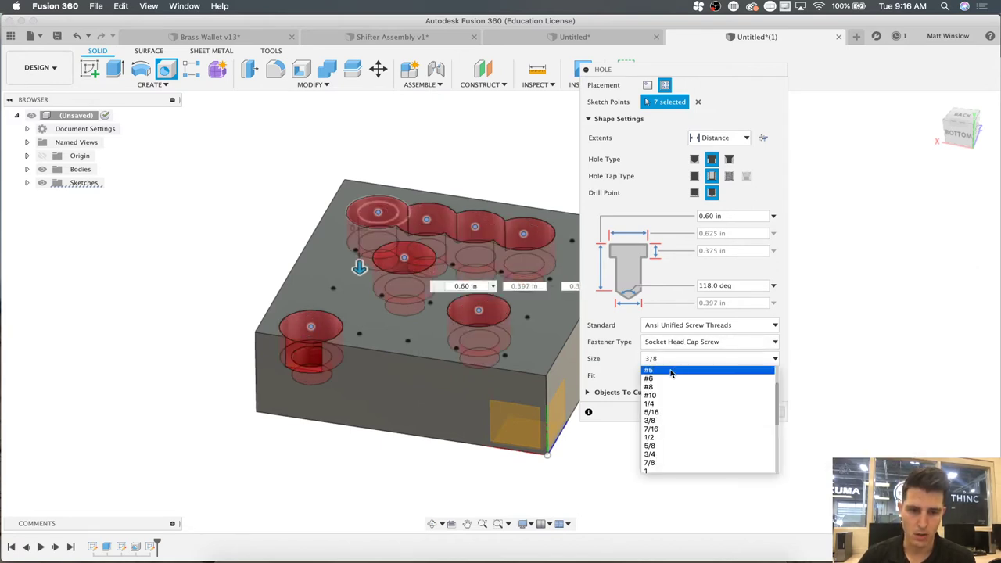
click(664, 389)
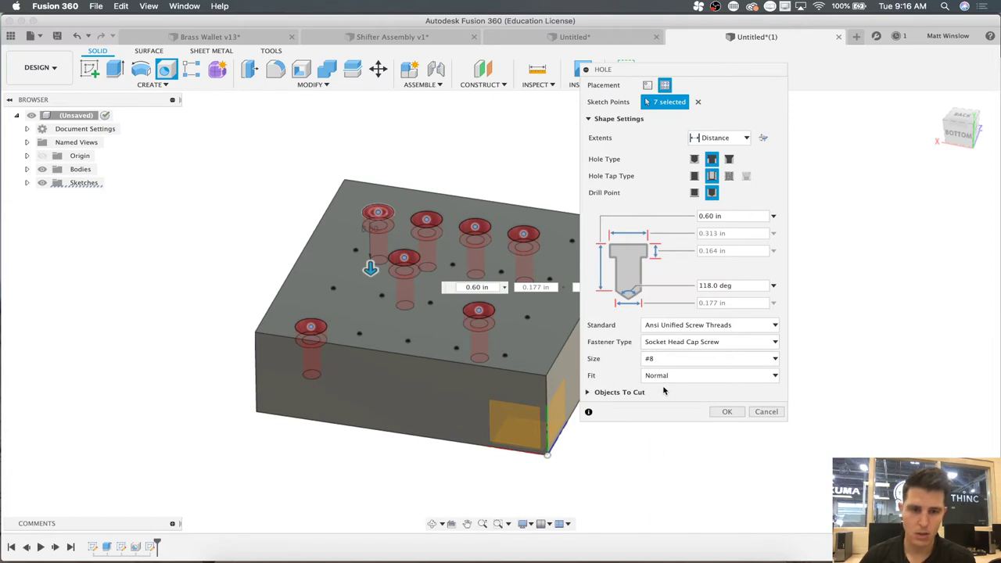
shift+scroll(670, 384, up, 10)
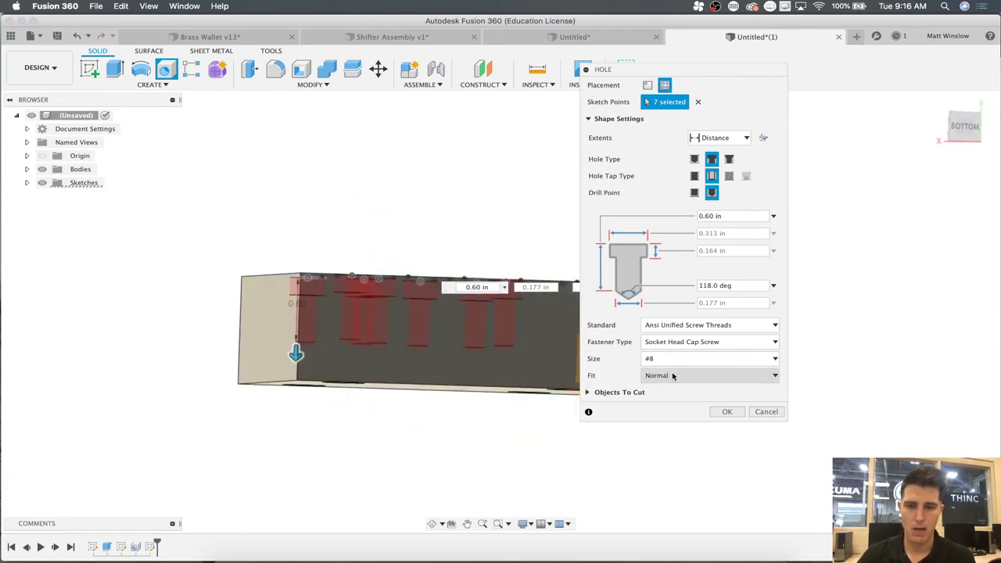
shift+scroll(672, 376, up, 3)
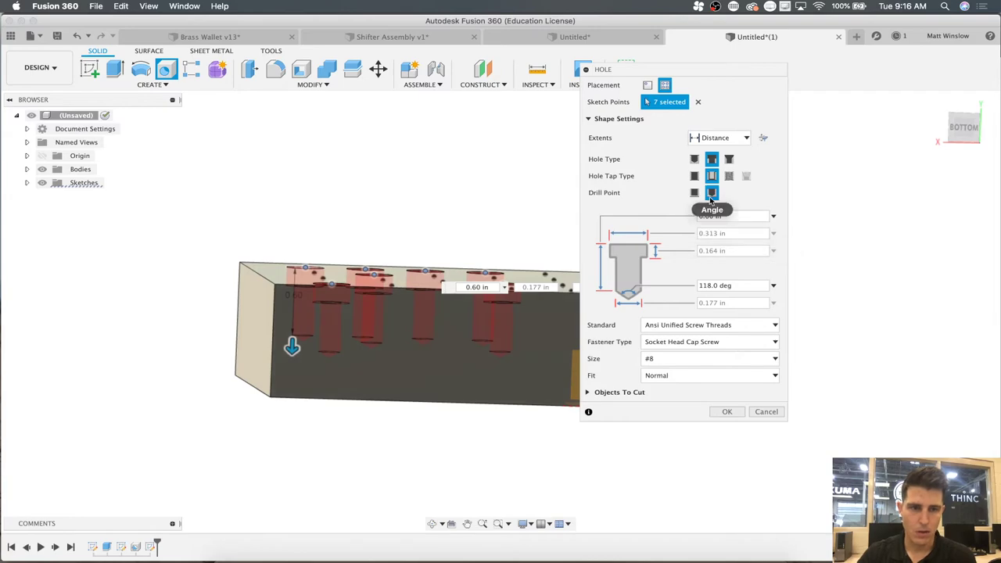
click(724, 413)
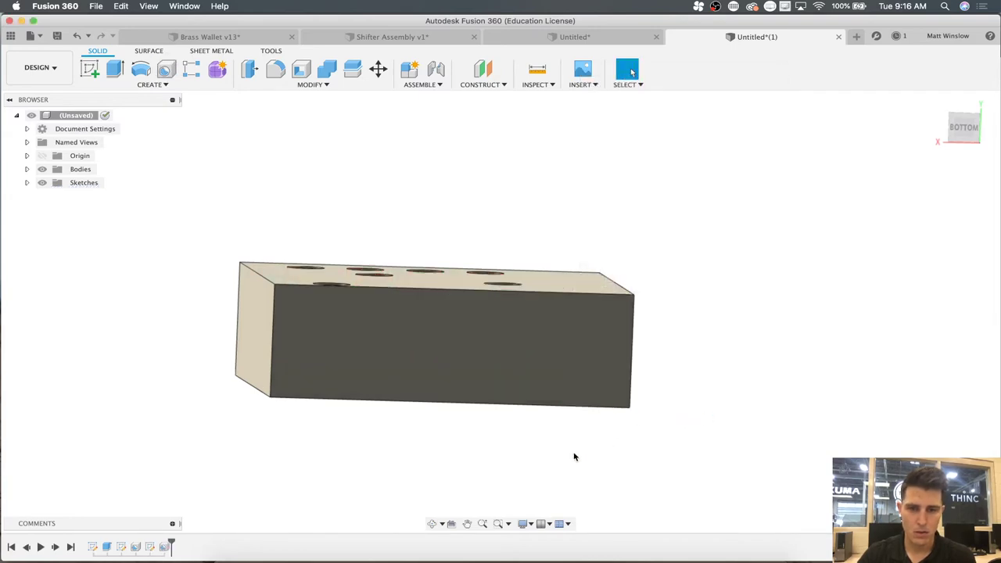
- Examine the counterbores and angled drill points of the new holes from several viewing angles
shift+scroll(575, 455, up, 3)
scroll(574, 453, up, 5)
shift+scroll(573, 457, right, 5)
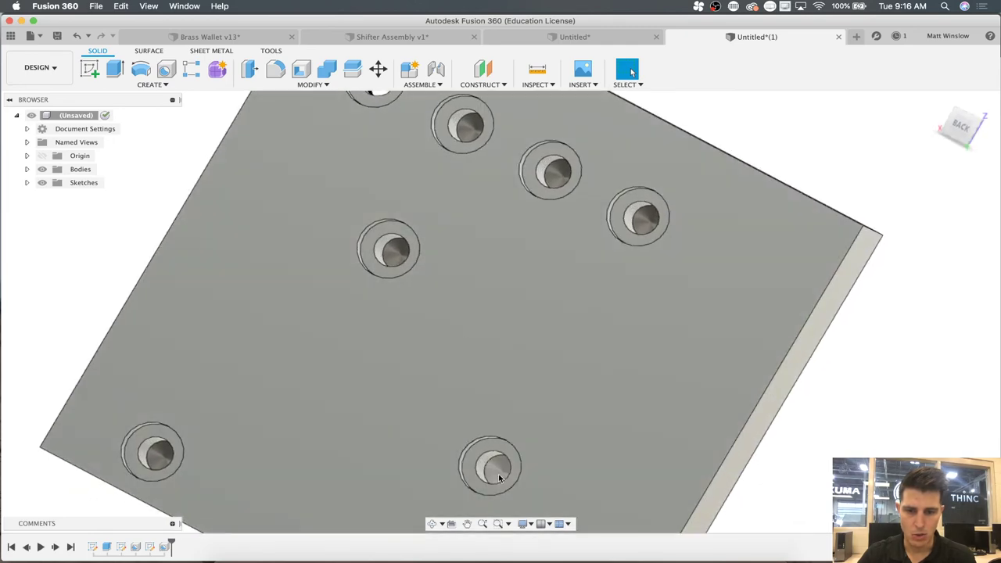
click(499, 475)
shift+scroll(498, 475, down, 8)
shift+scroll(498, 474, up, 10)
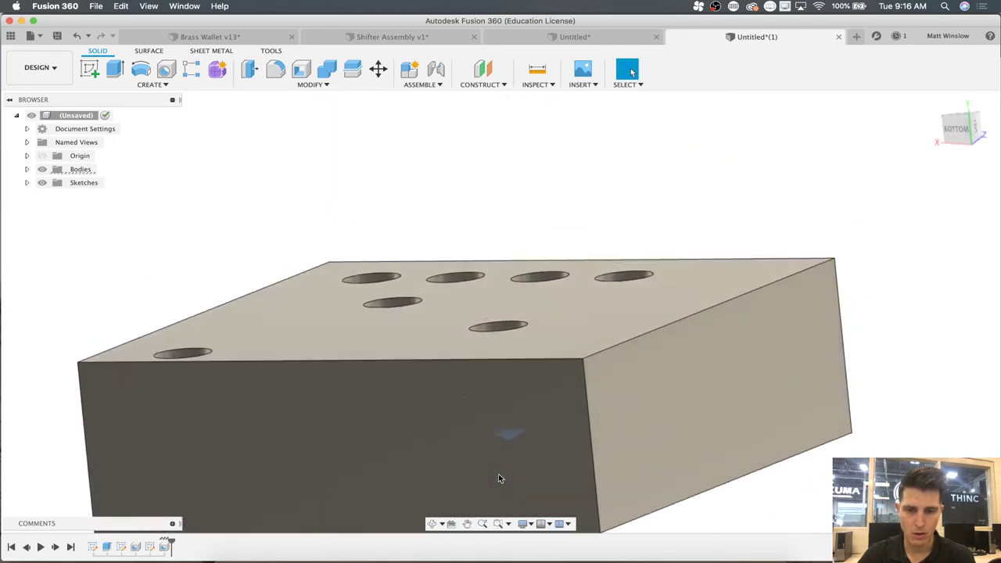
shift+scroll(168, 305, up, 10)
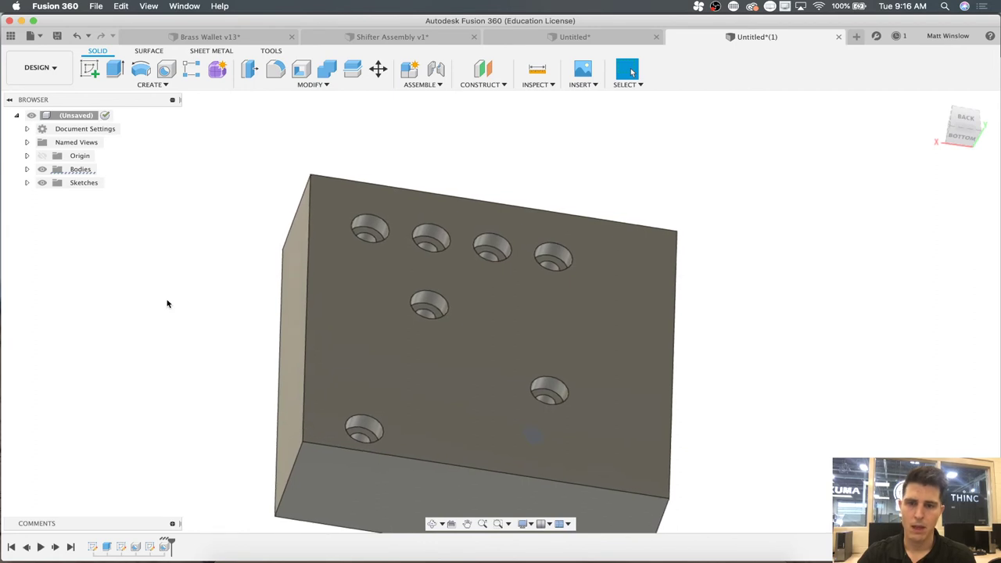
shift+scroll(168, 305, up, 1)
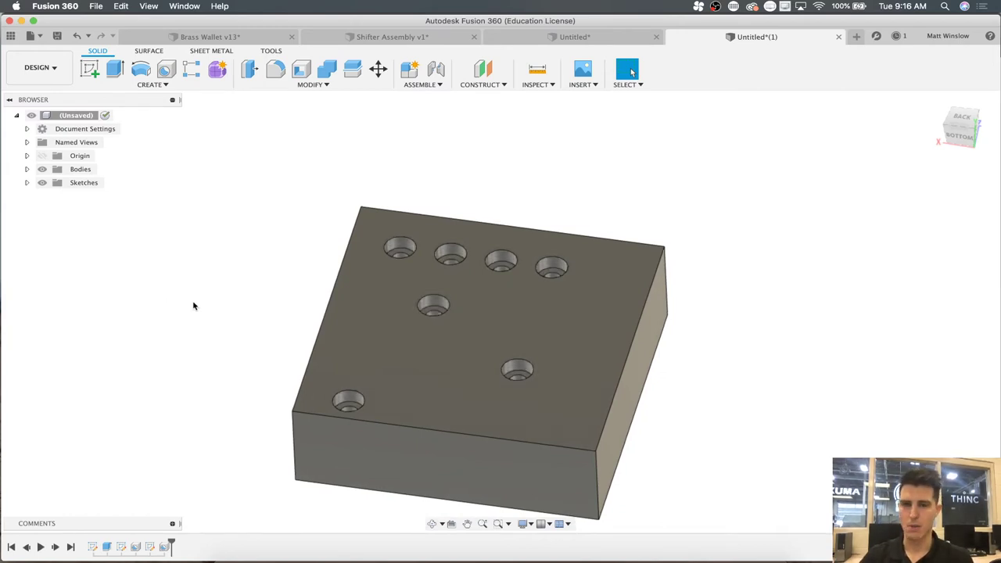
scroll(168, 303, up, 5)
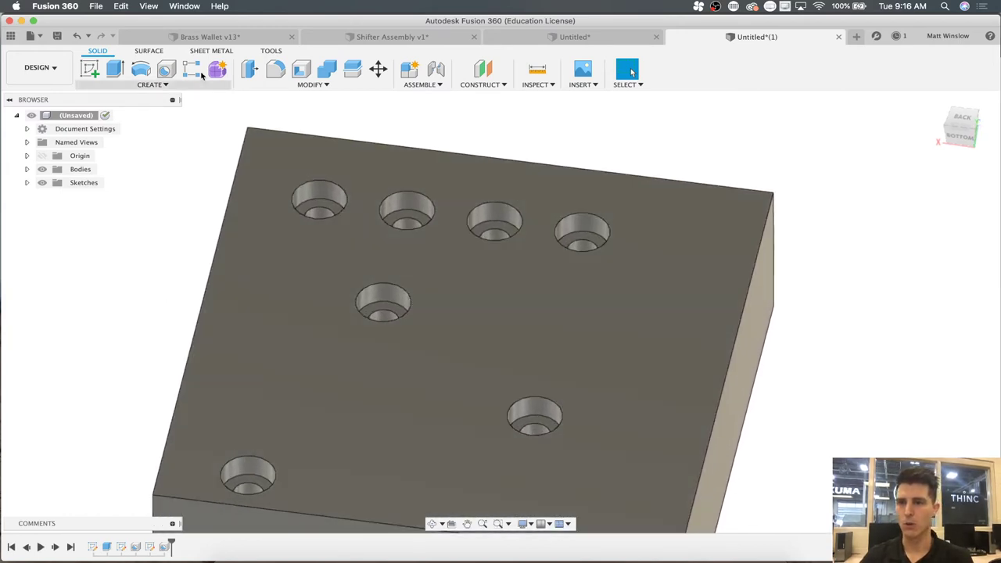
click(140, 85)
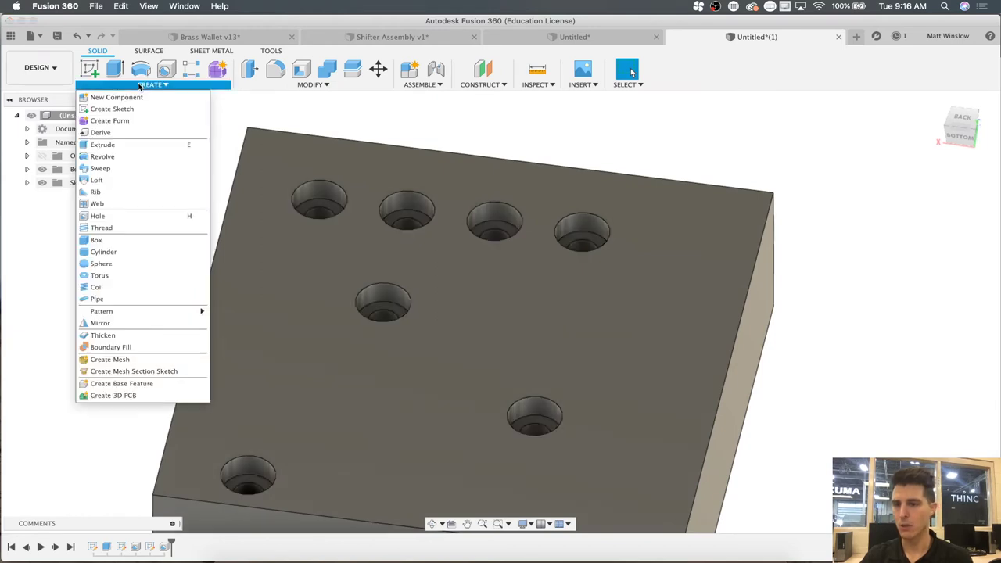
mouse_move(122, 312)
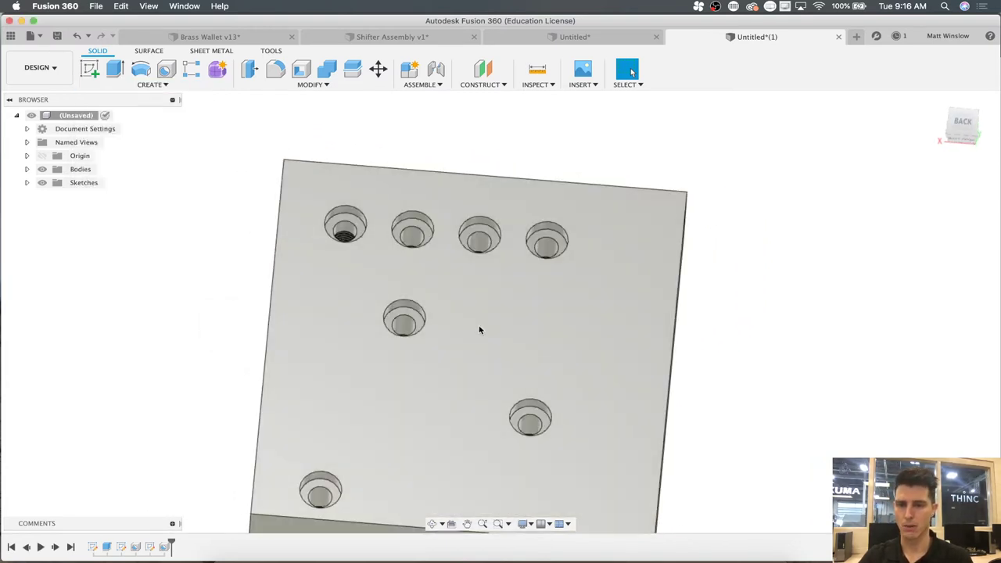
- Sketch a large circle on the block's back face, centred on the hole in the third row, and finish the sketch
click(473, 336)
right_click(473, 338)
click(453, 397)
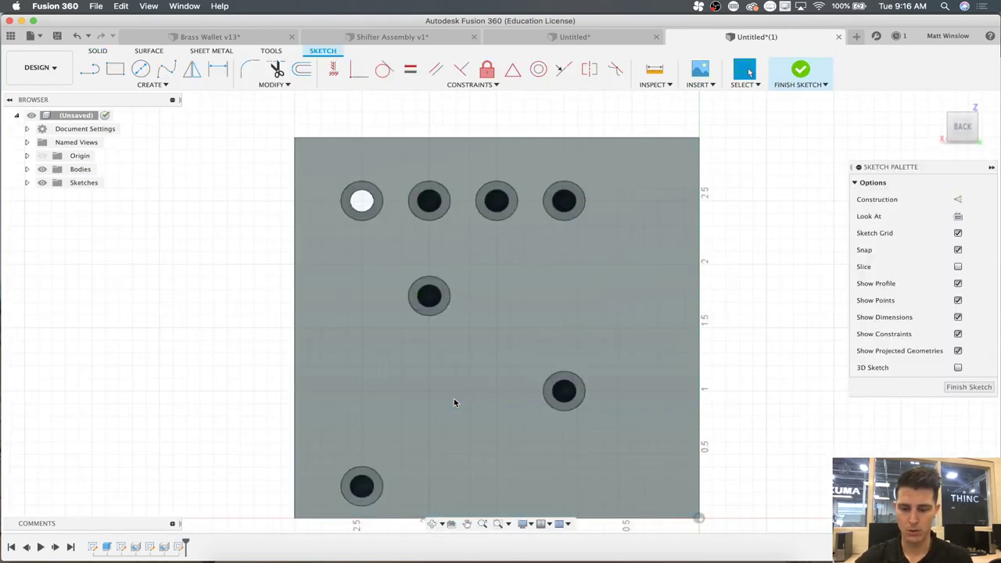
key(c)
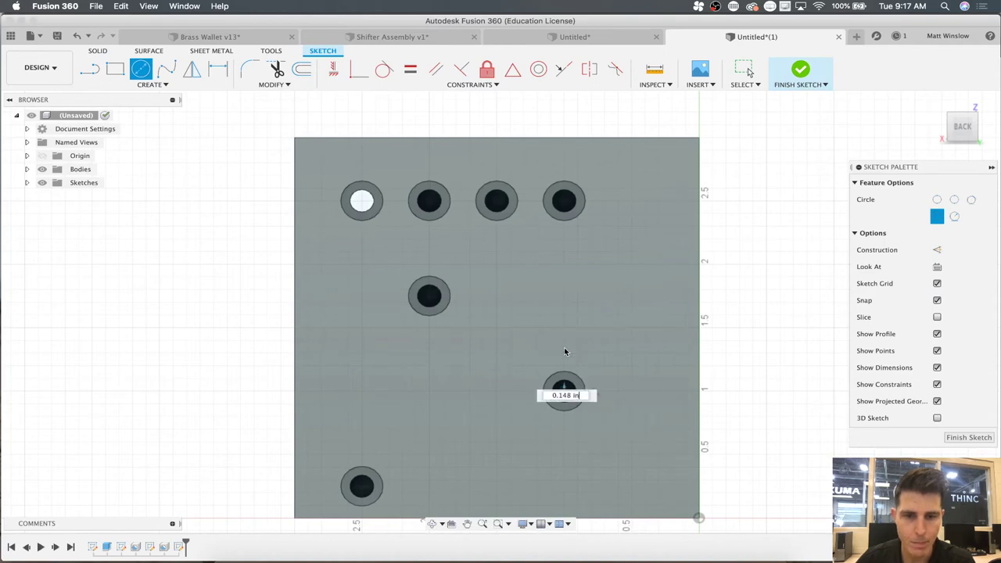
click(576, 307)
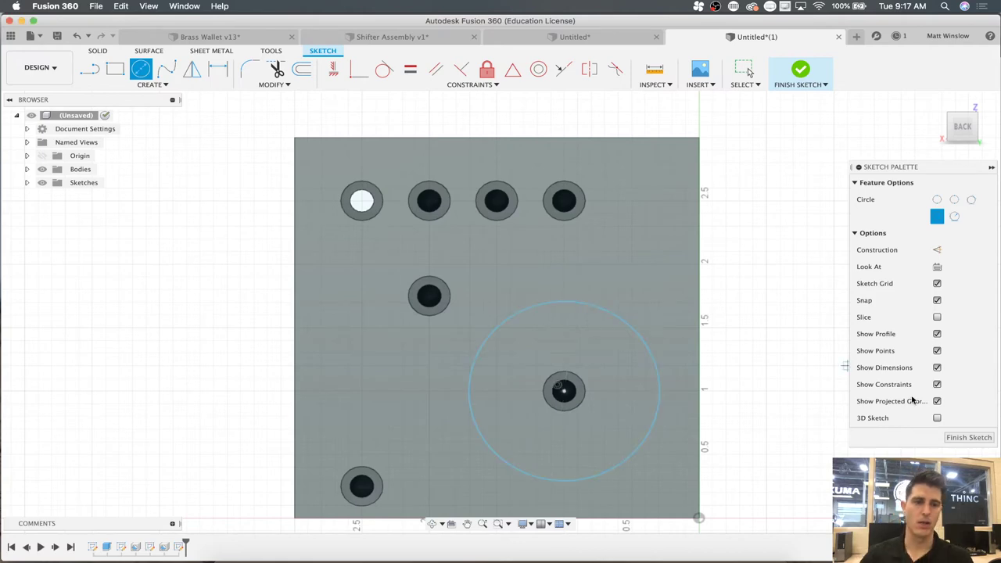
click(960, 439)
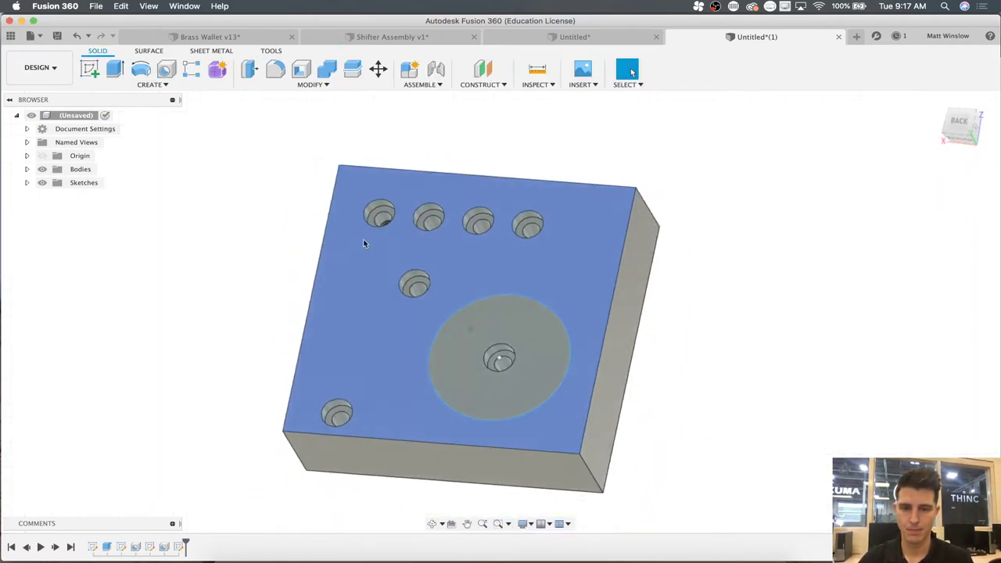
- Start a Circular Pattern of the three faces of the third-row hole, using the hole's own round geometry as the axis
click(152, 85)
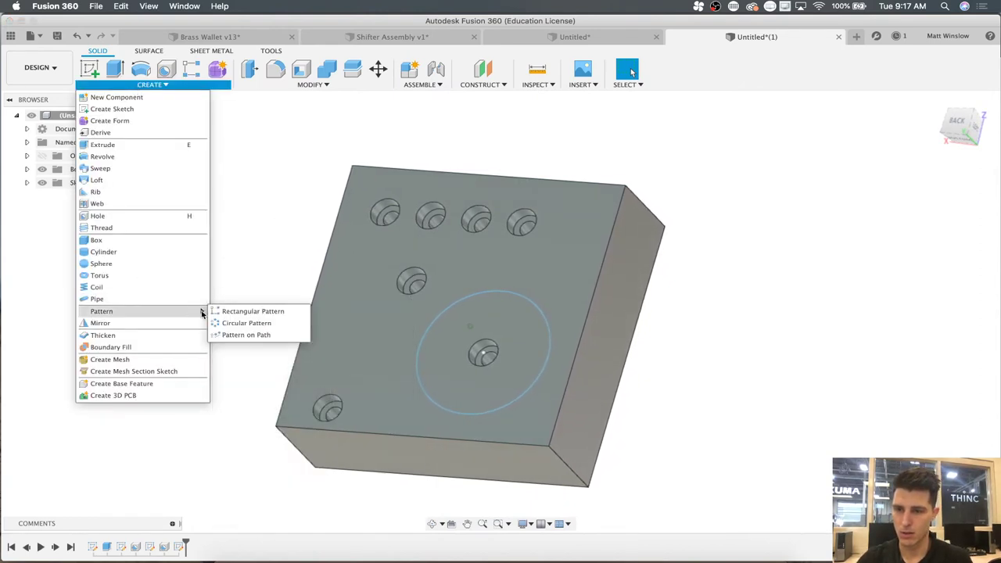
click(222, 324)
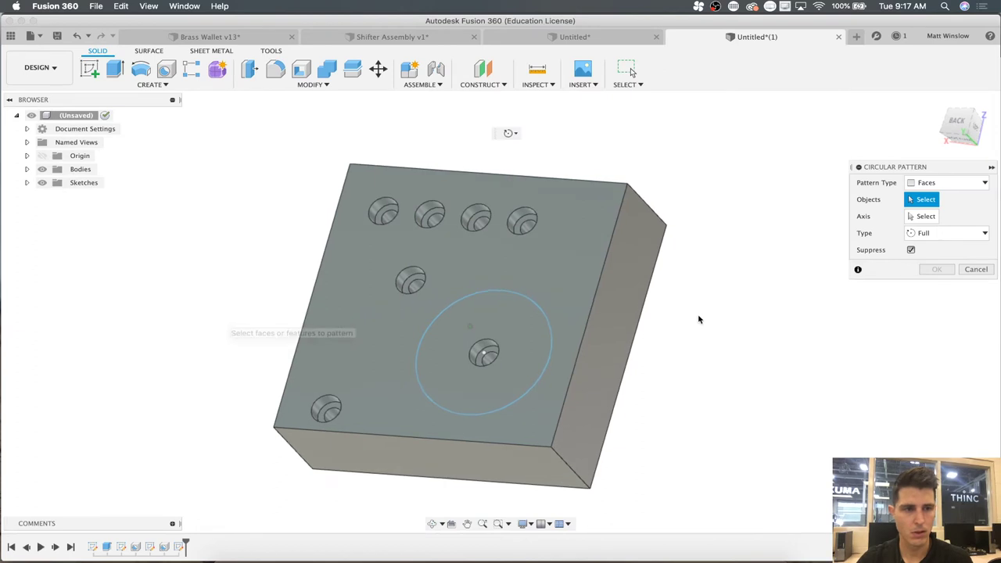
scroll(496, 350, up, 3)
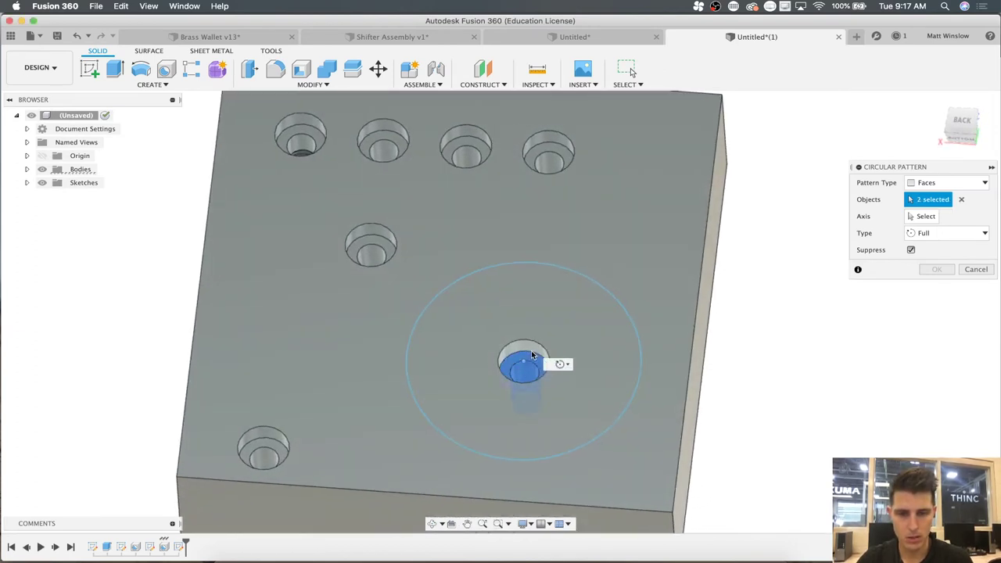
click(532, 358)
scroll(501, 305, down, 4)
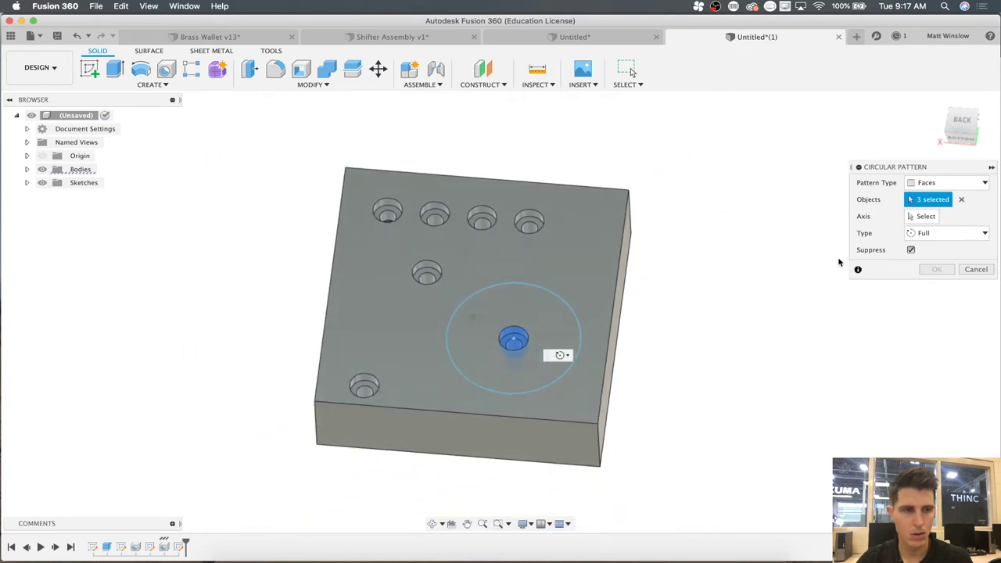
click(913, 217)
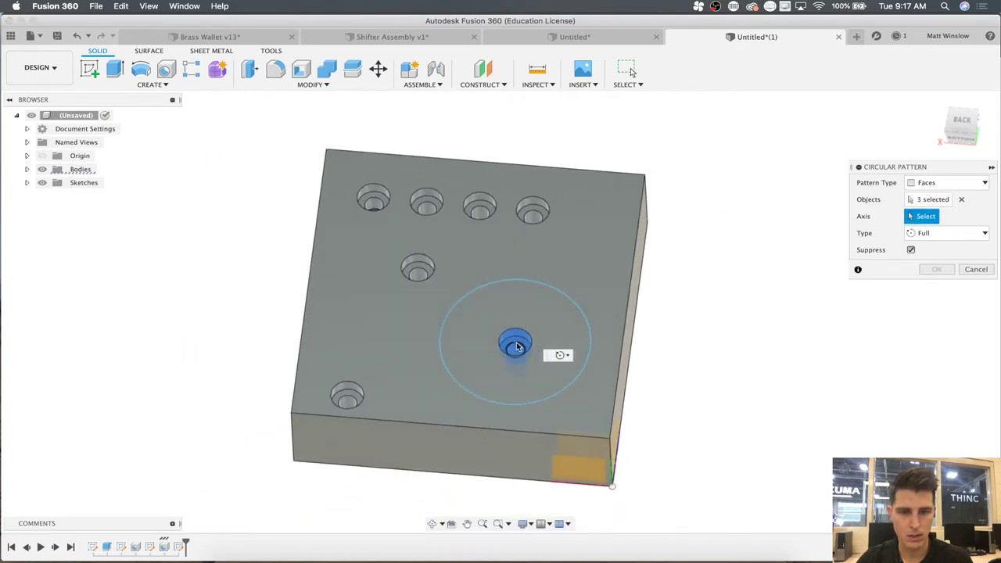
scroll(516, 347, up, 5)
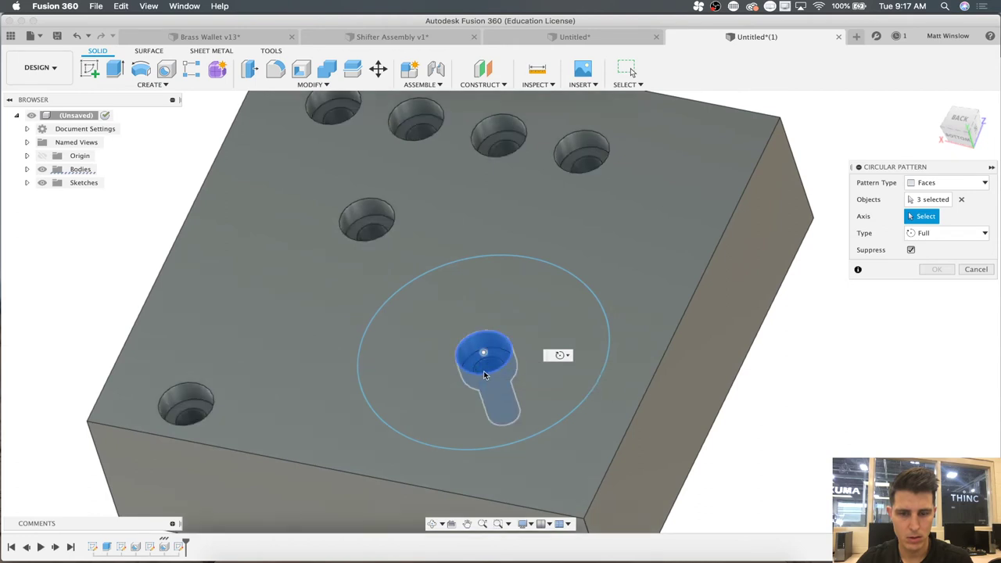
click(483, 373)
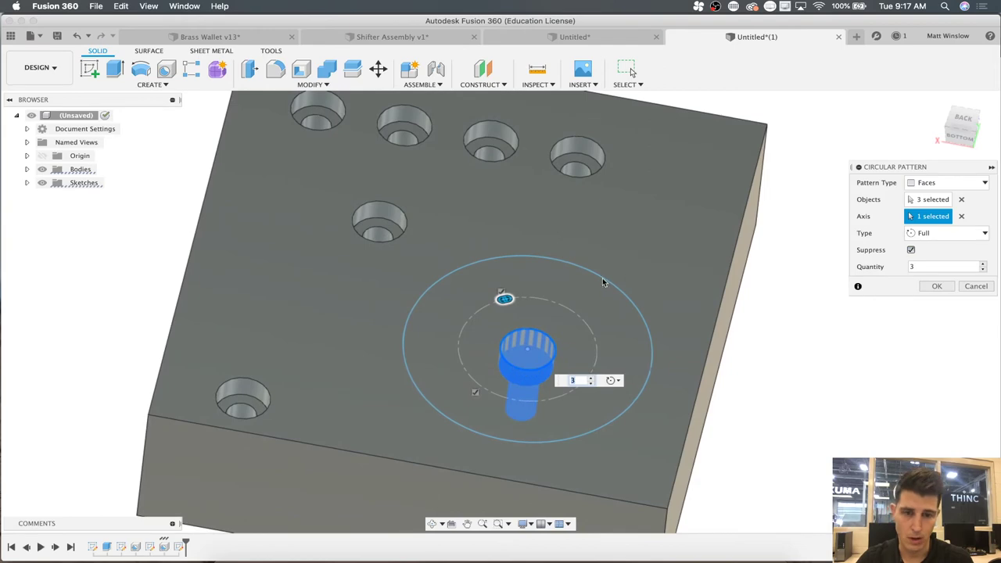
- Try the sketched circle as the pattern axis instead, with type Angle, a total angle of 180 deg and a quantity of 7
click(961, 216)
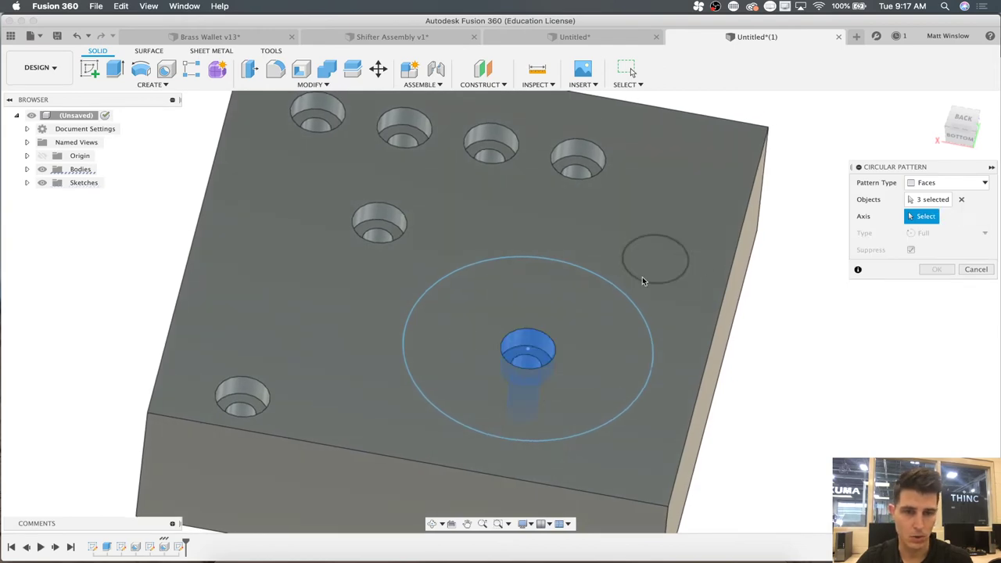
click(614, 286)
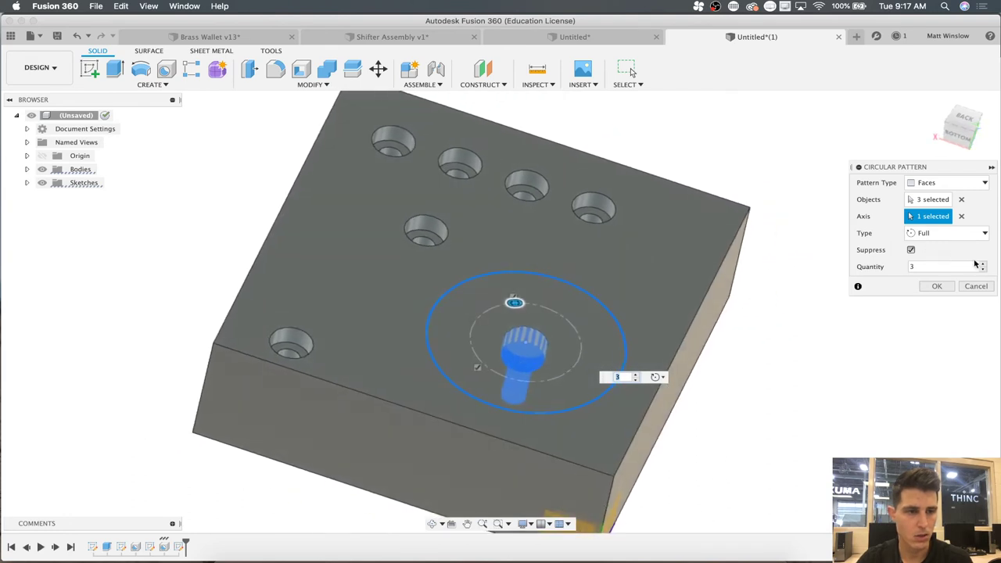
click(974, 233)
click(956, 258)
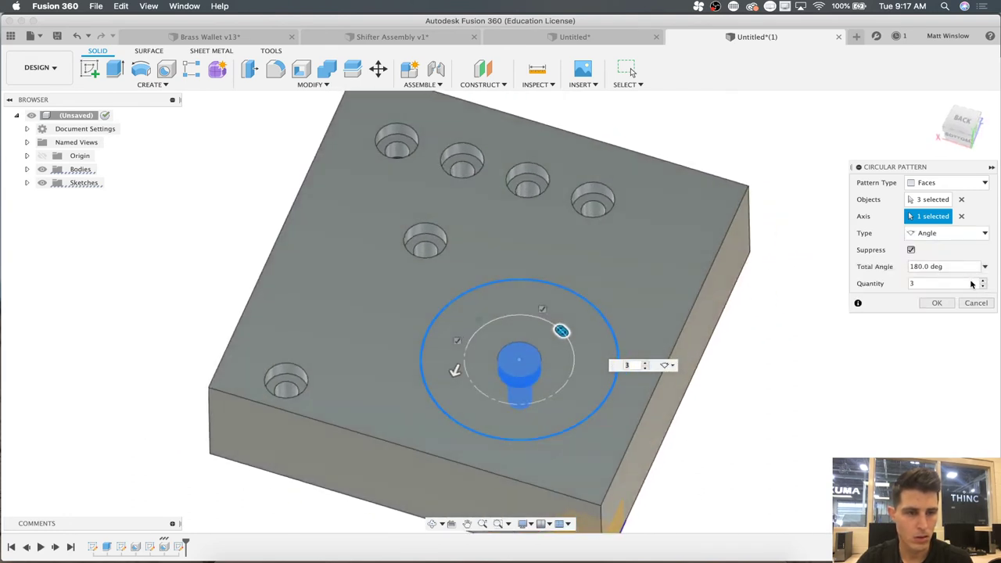
click(982, 282)
click(983, 282)
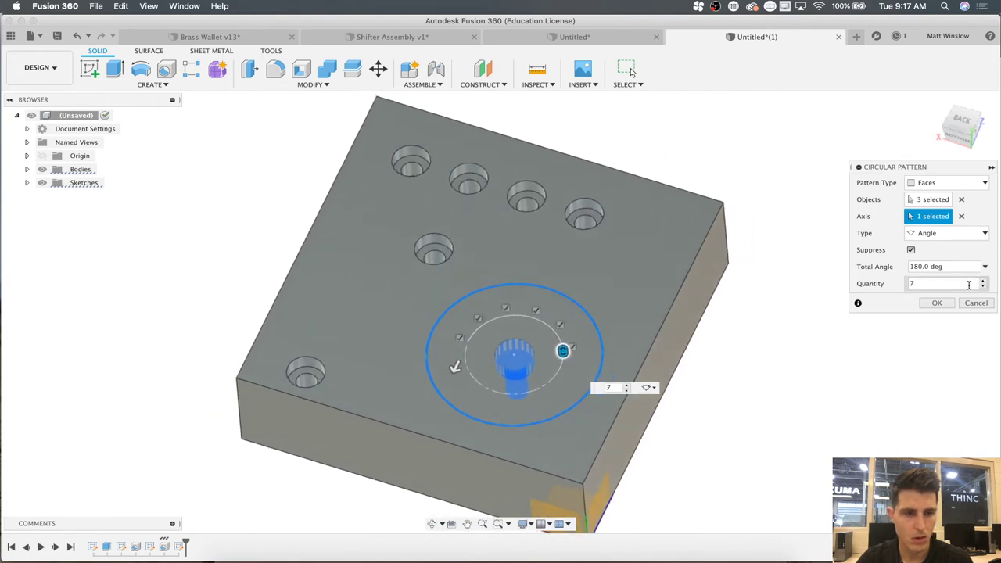
click(938, 303)
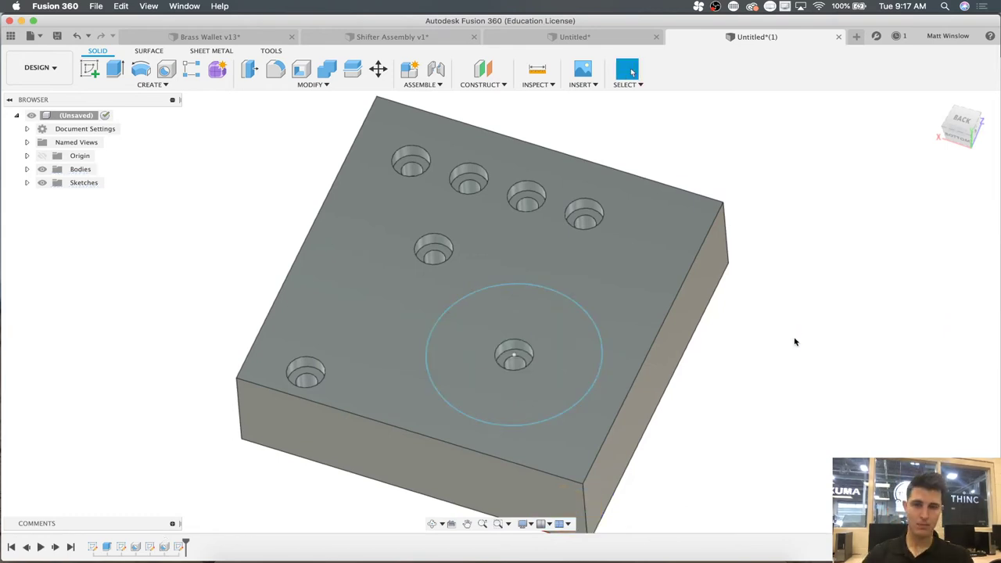
- Undo the sketch with the large circle around the third-row hole
mouse_move(795, 342)
shift+middle_down()
mouse_move(536, 315)
mouse_move(478, 290)
mouse_move(441, 318)
mouse_move(479, 368)
shift+middle_up()
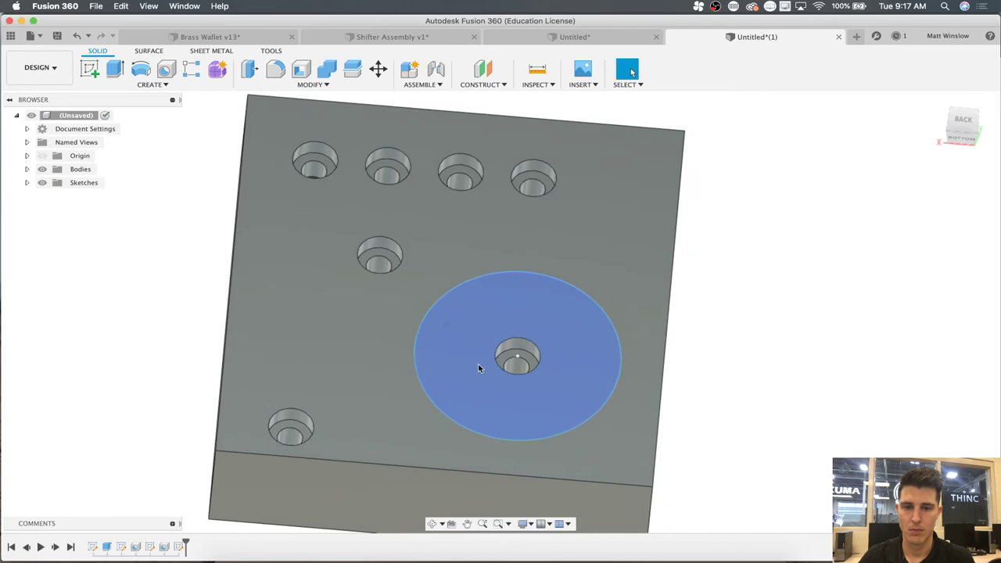
double_click(482, 302)
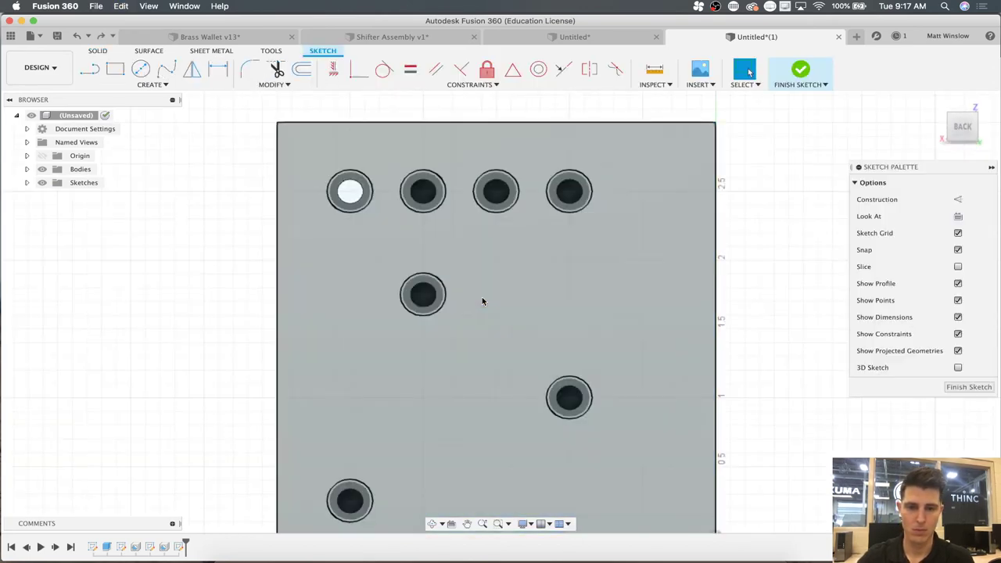
key(super+z)
shift+middle_drag(526, 301, 476, 286)
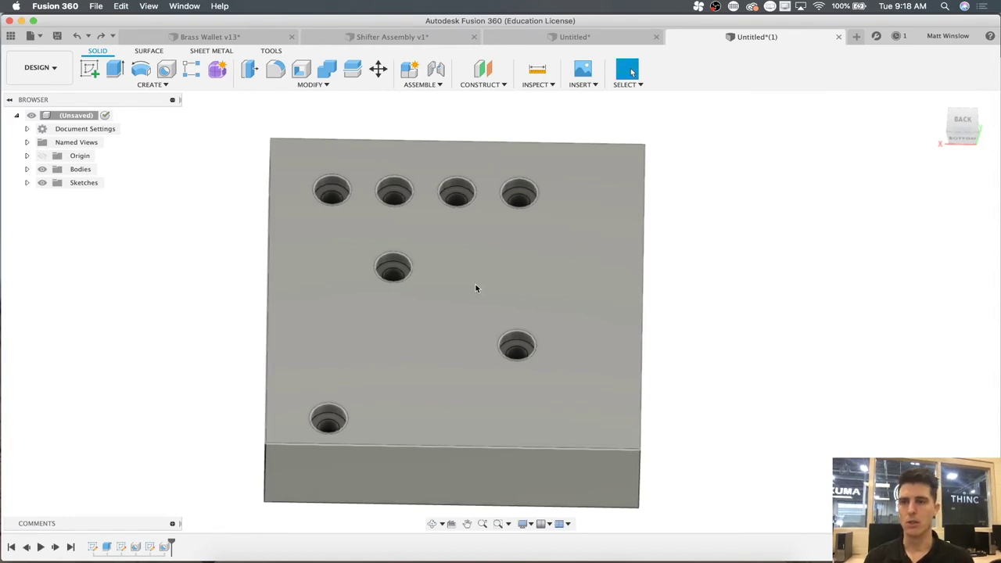
shift+middle_drag(476, 286, 364, 293)
- Sketch a new circle on the block's back face, then reposition and shrink it so it overlaps the second-row hole
right_click(445, 364)
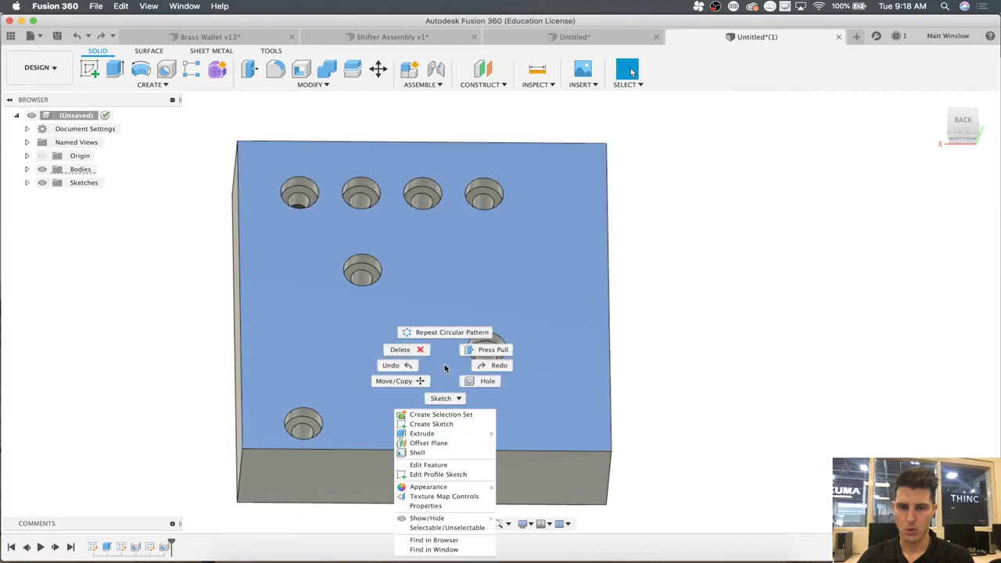
click(431, 424)
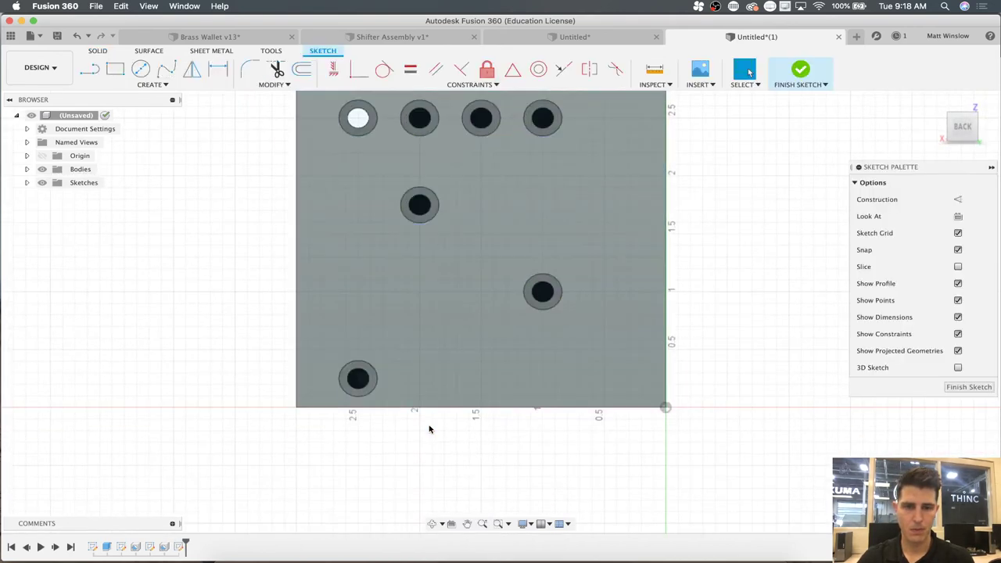
key(c)
click(610, 352)
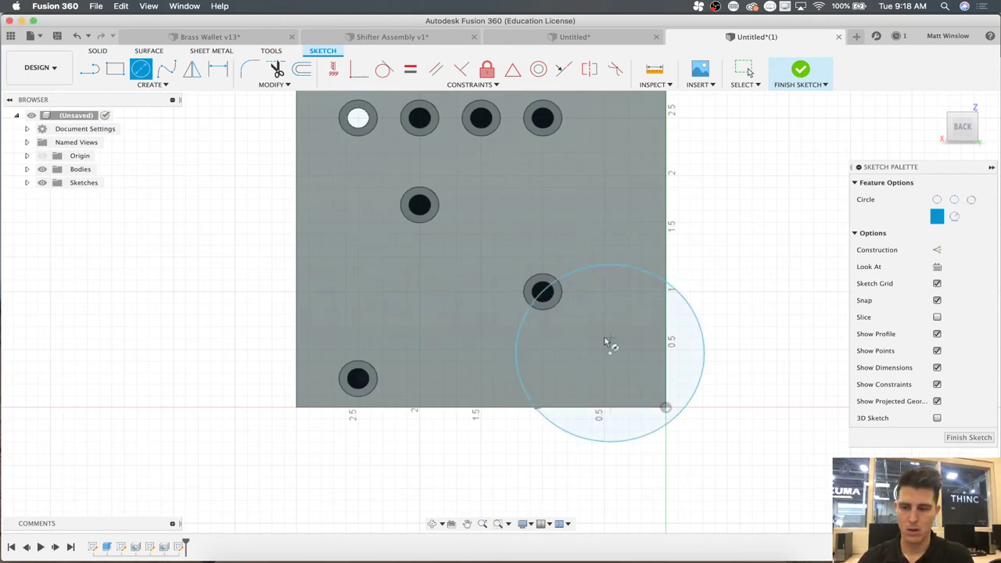
key(Escape)
drag(610, 353, 542, 328)
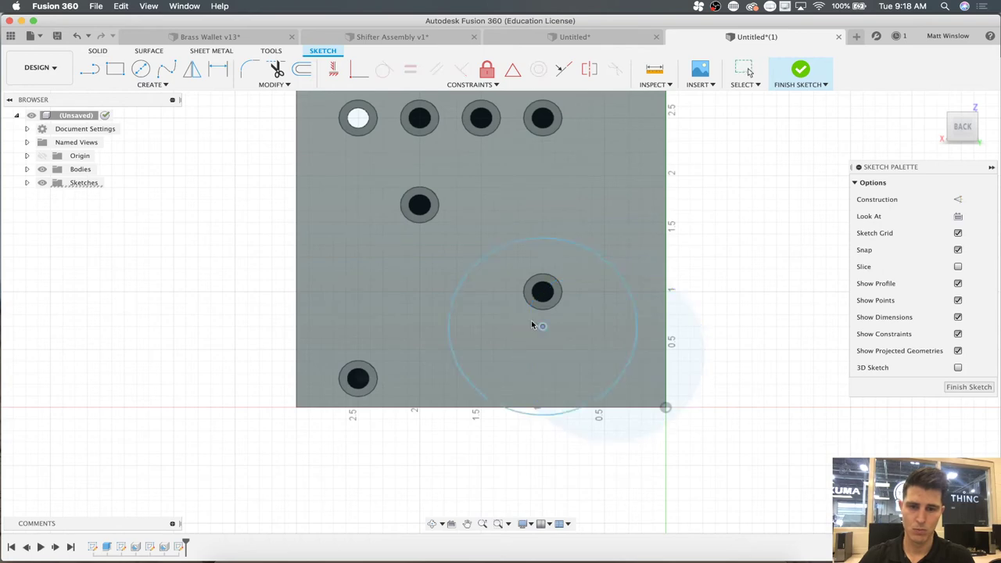
drag(453, 258, 444, 246)
drag(503, 178, 466, 199)
scroll(464, 200, up, 1)
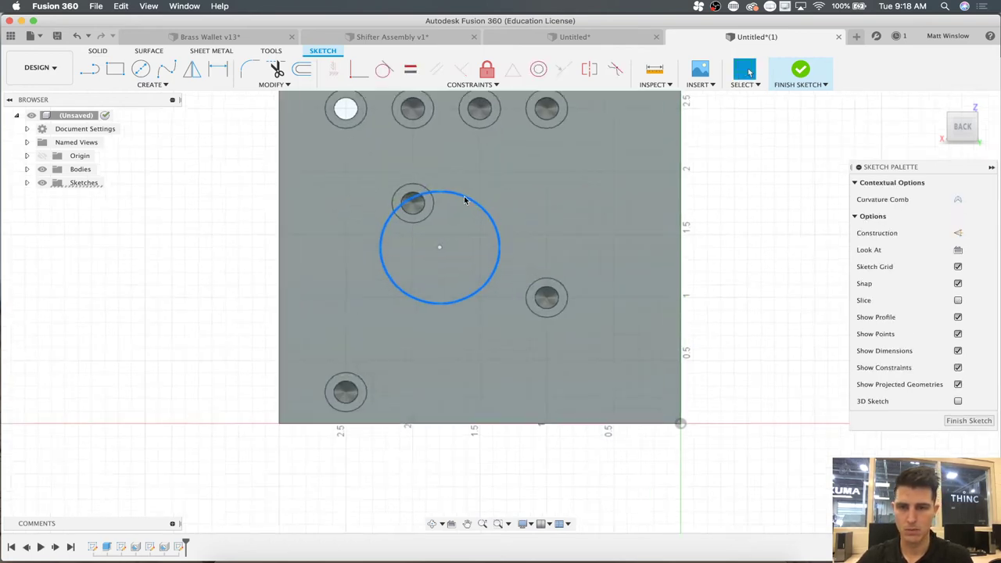
- Try to make the circle coincident with the second-row hole's centre, and finish the sketch
scroll(465, 200, up, 5)
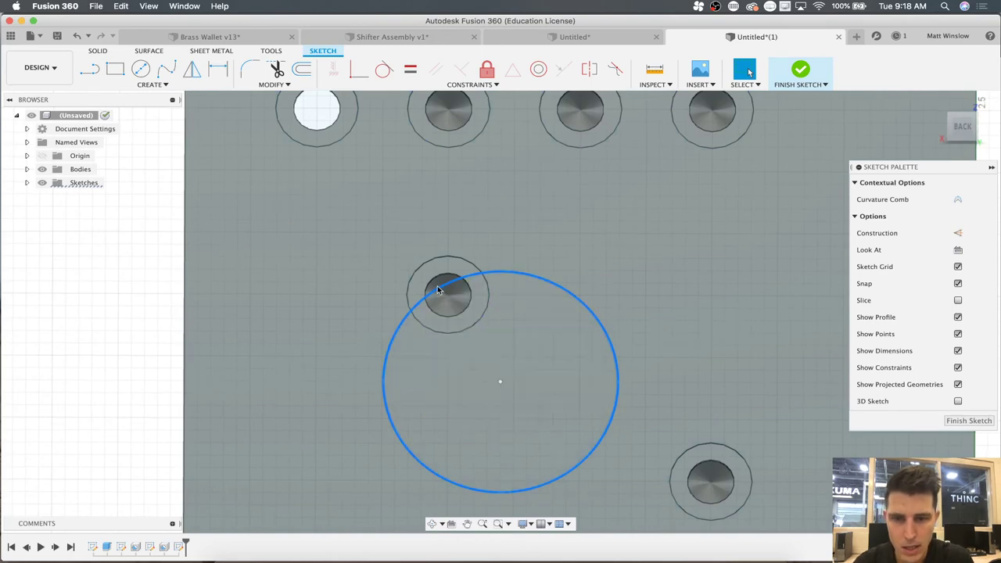
key(Escape)
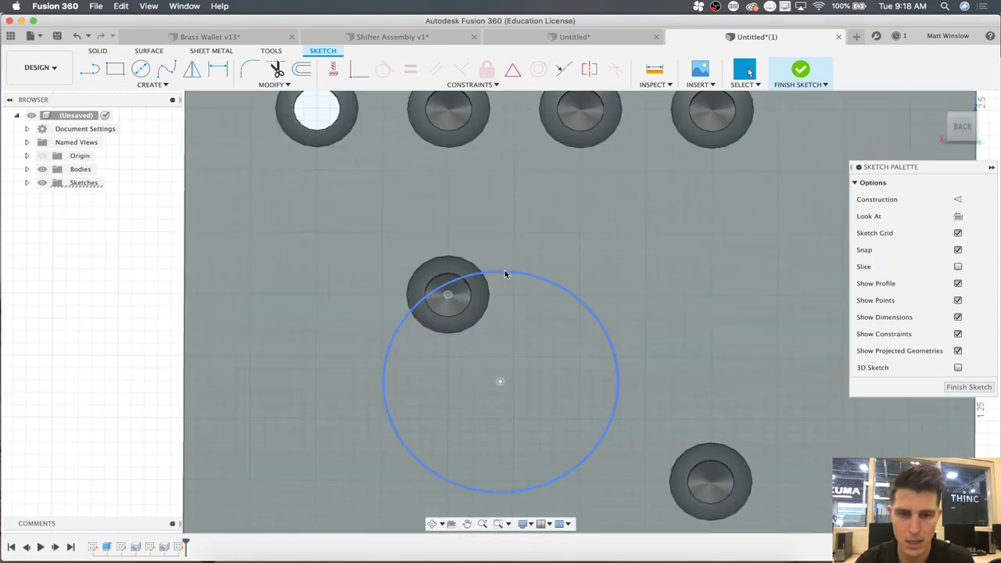
click(505, 274)
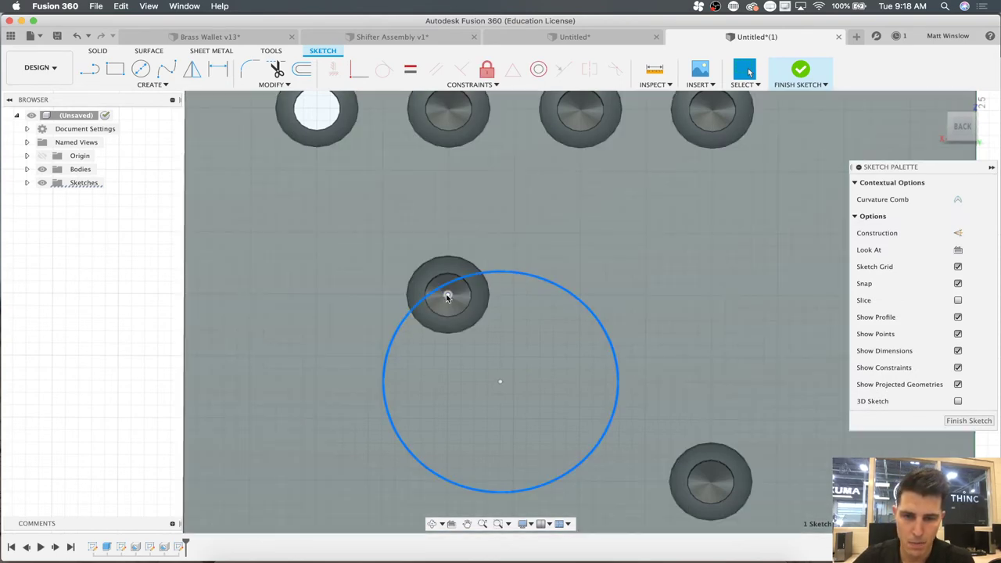
click(482, 223)
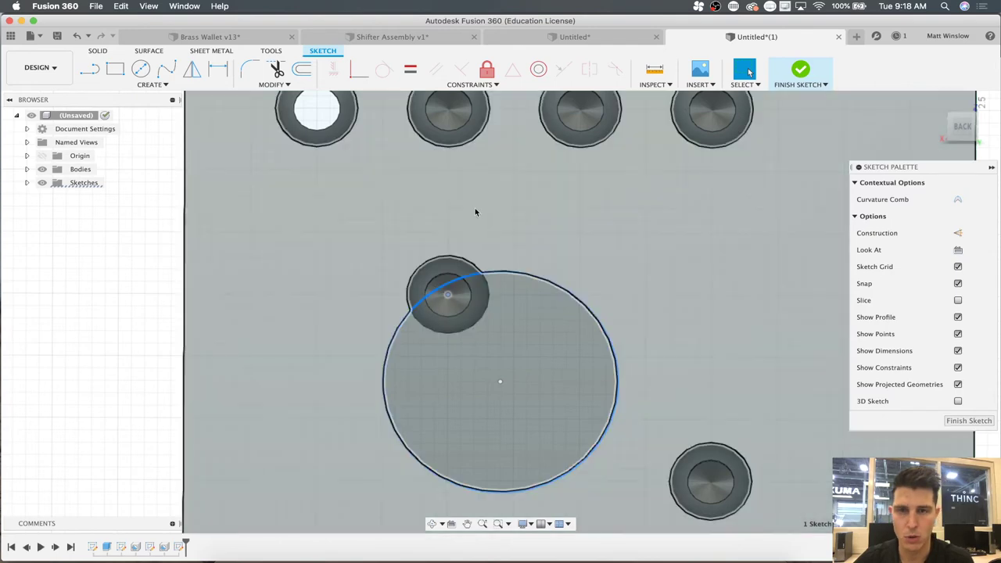
click(357, 74)
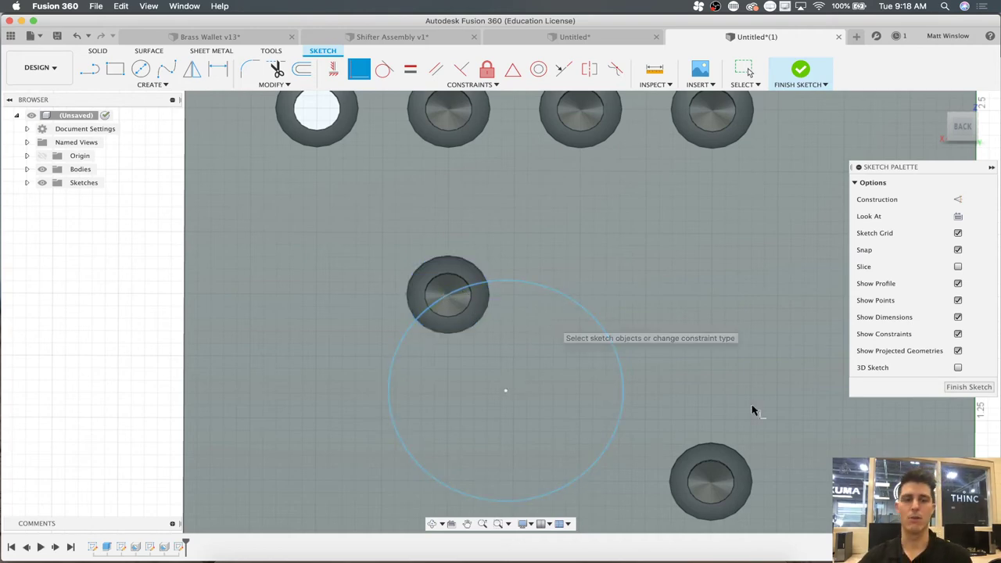
click(952, 391)
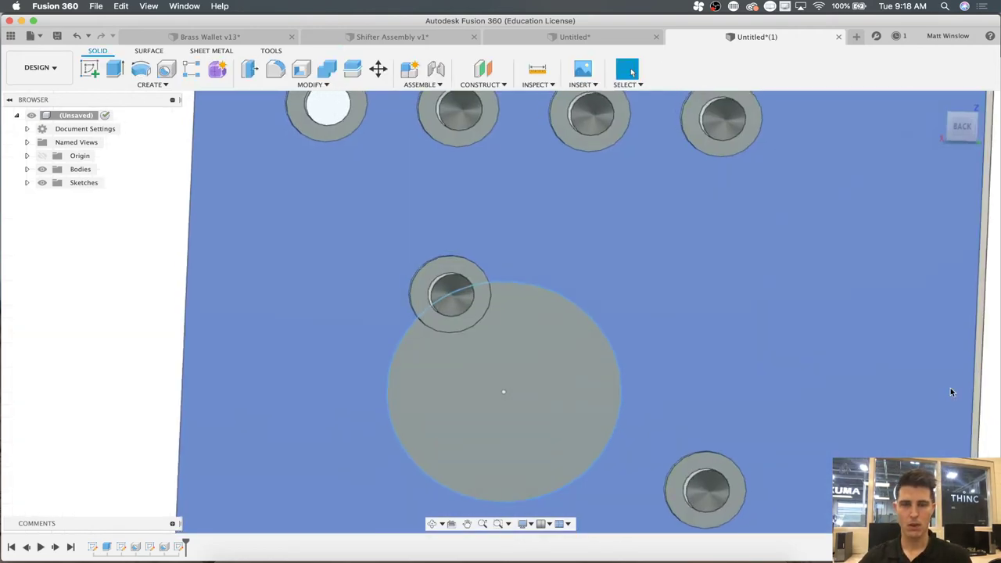
- Start a circular pattern of faces and select all the faces of the second-row counterbored hole
click(160, 85)
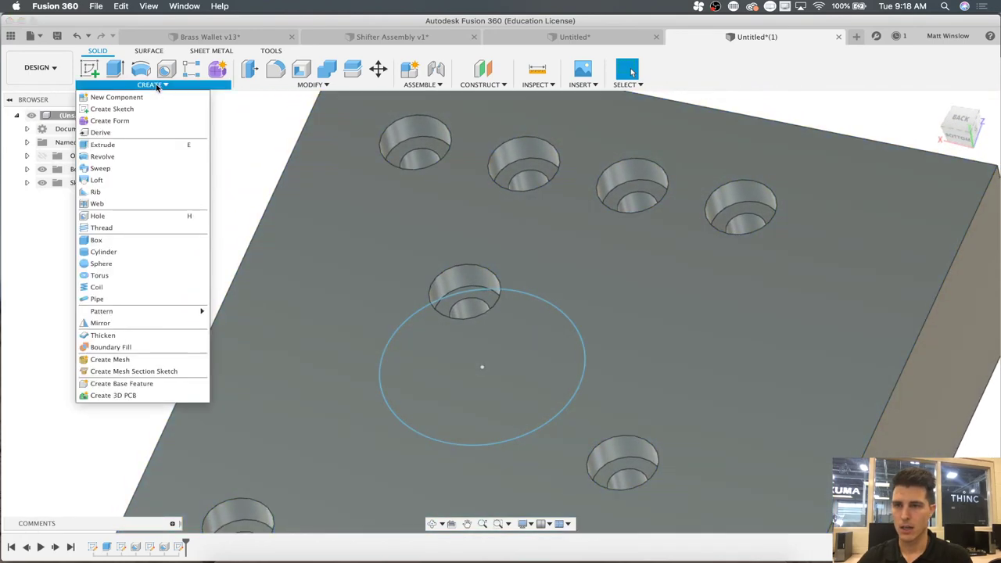
mouse_move(166, 311)
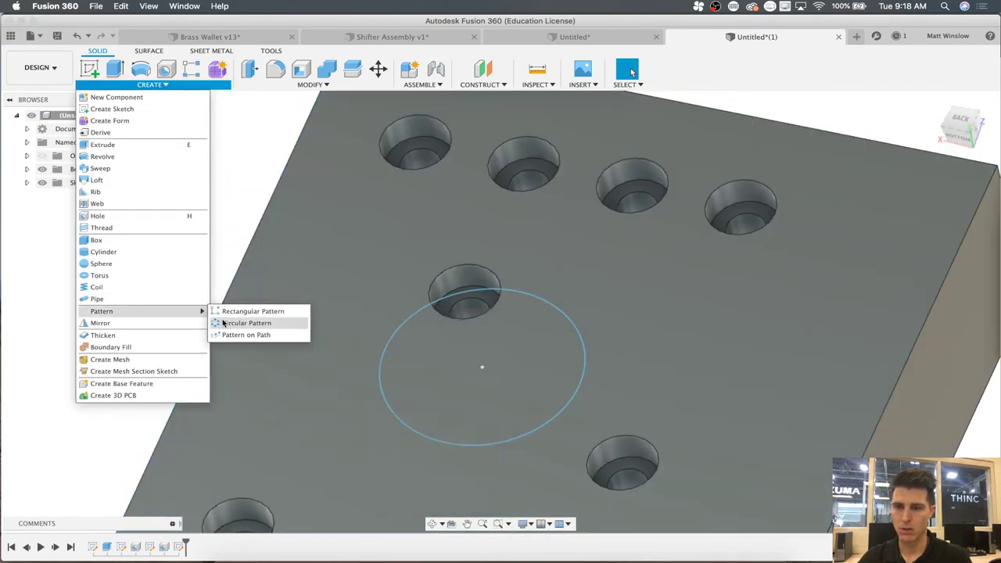
click(224, 323)
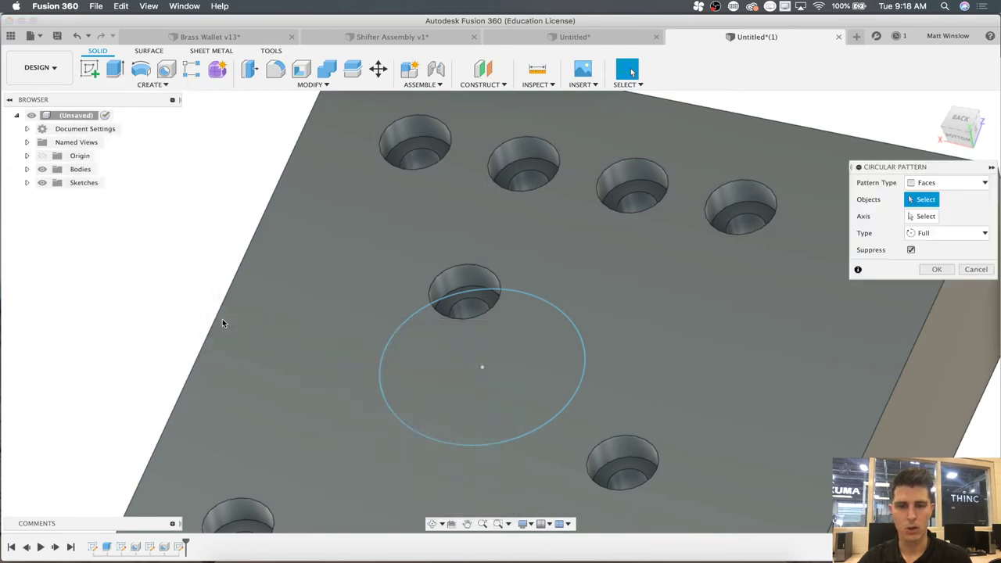
shift+middle_drag(224, 329, 608, 217)
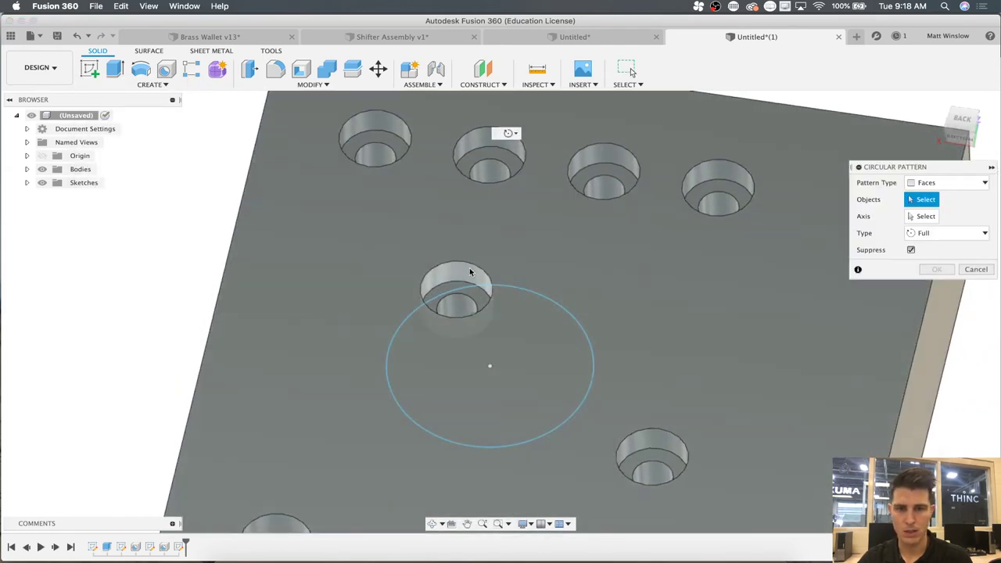
click(459, 277)
click(458, 288)
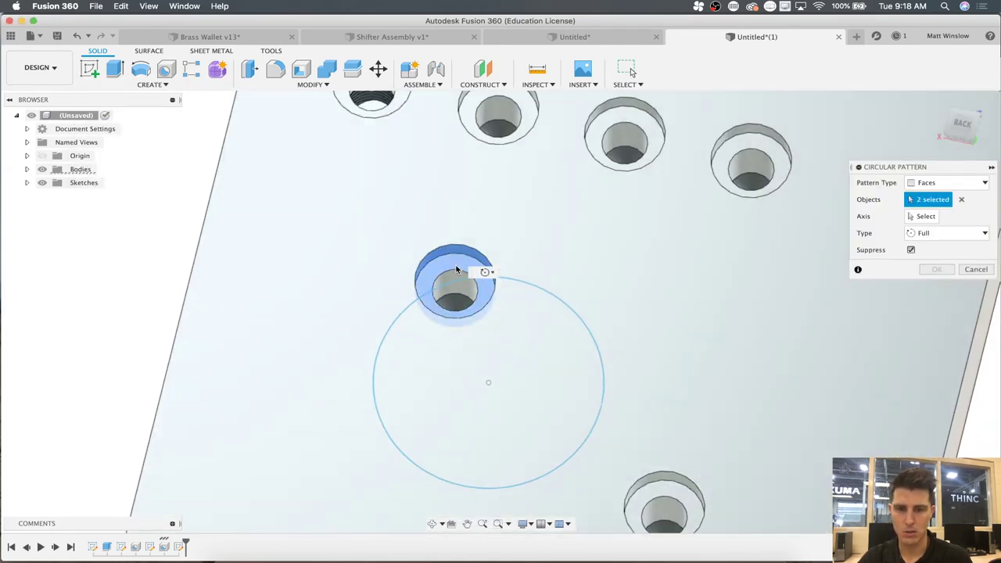
click(459, 300)
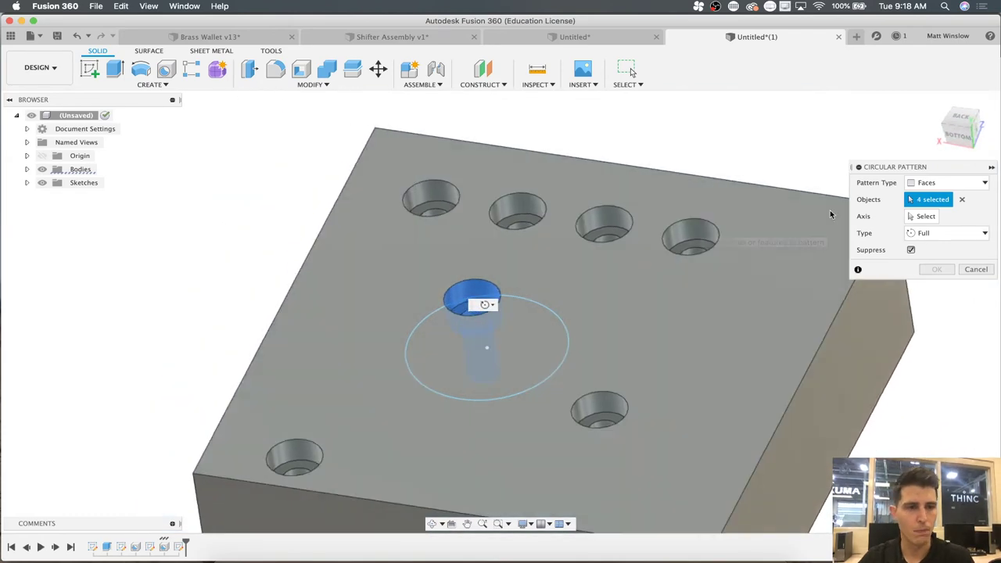
- Use the sketched circle as the pattern axis and set the quantity to 4
click(923, 216)
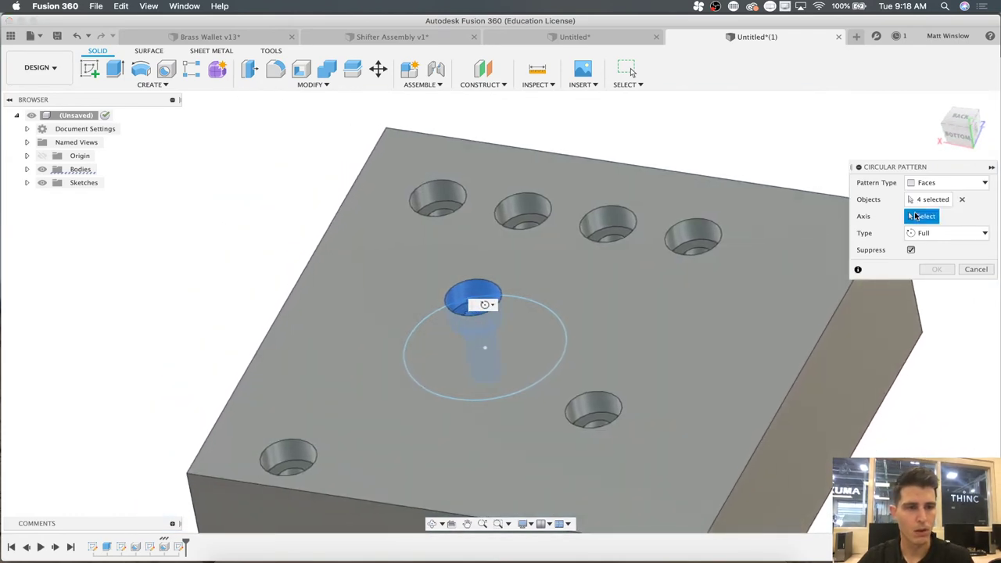
click(548, 312)
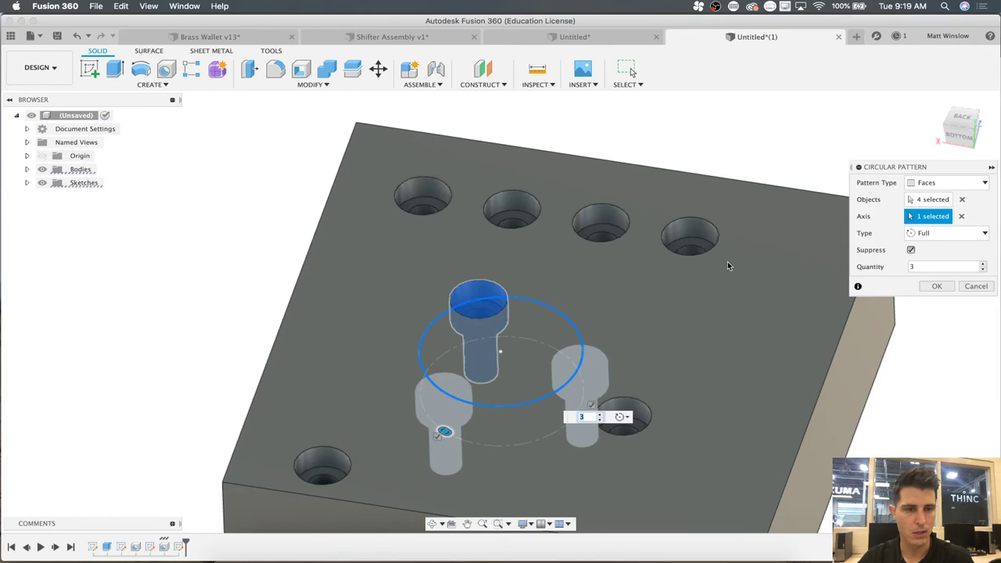
shift+middle_drag(559, 319, 753, 364)
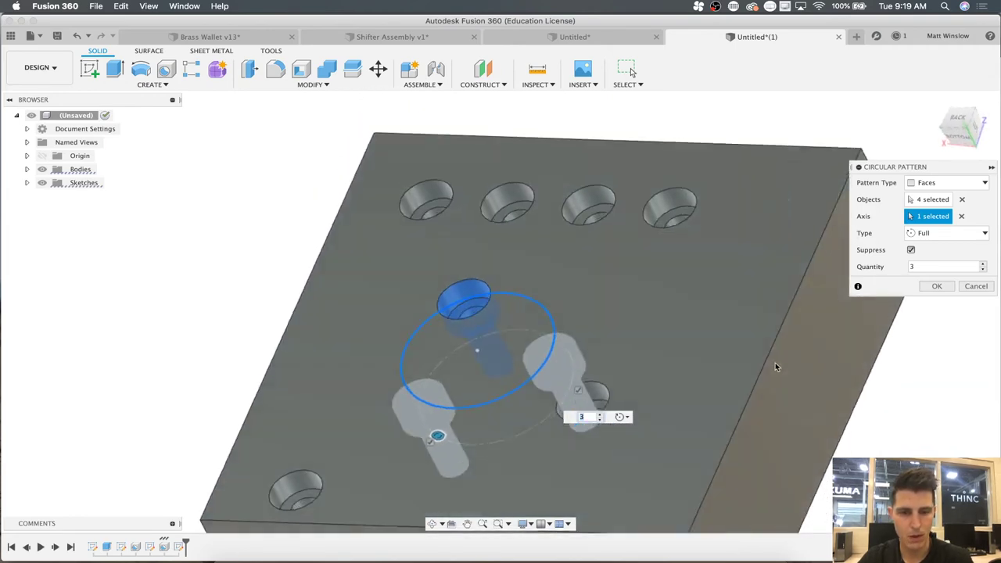
click(600, 414)
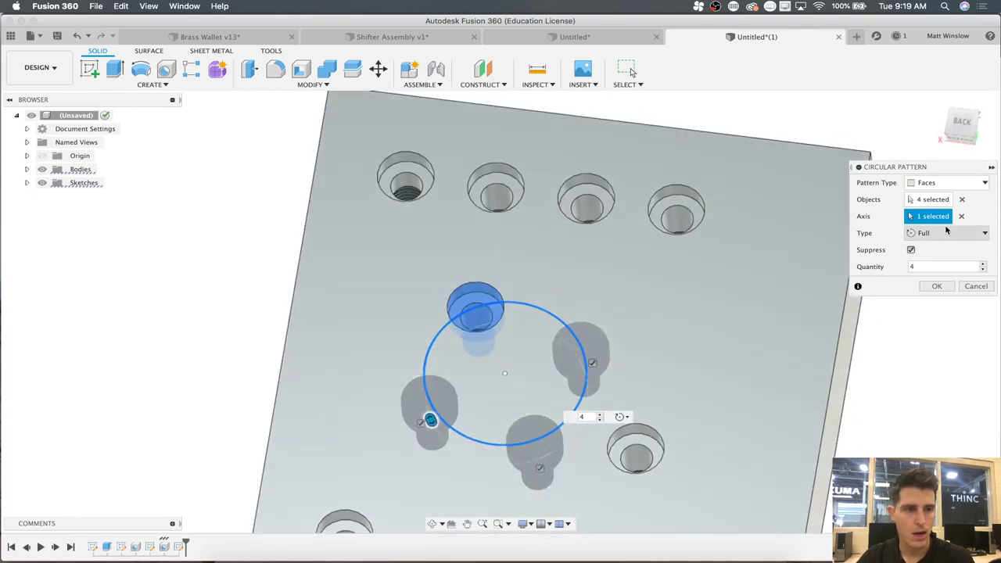
- Try the Angle pattern type with a total angle of 270 deg
click(947, 232)
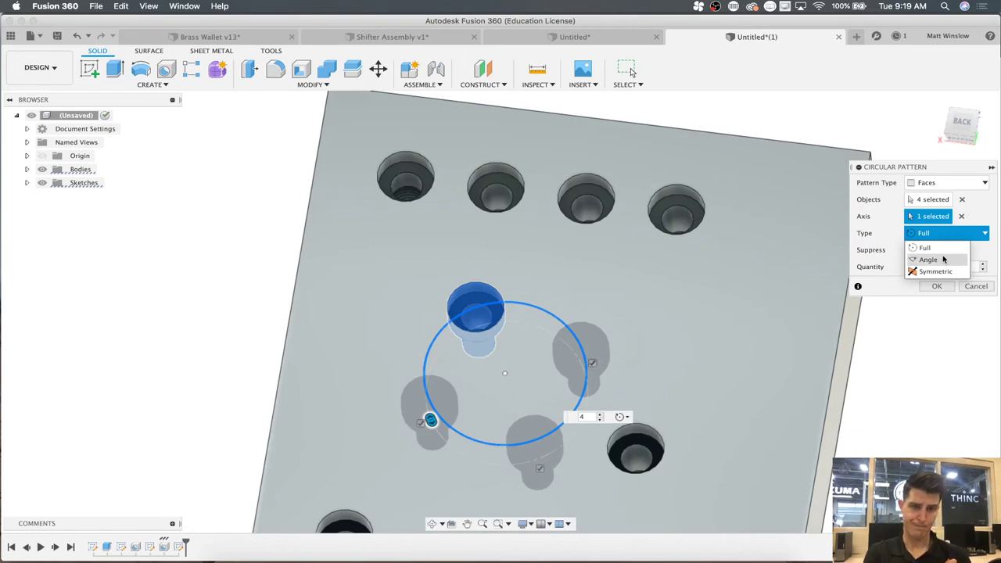
click(944, 249)
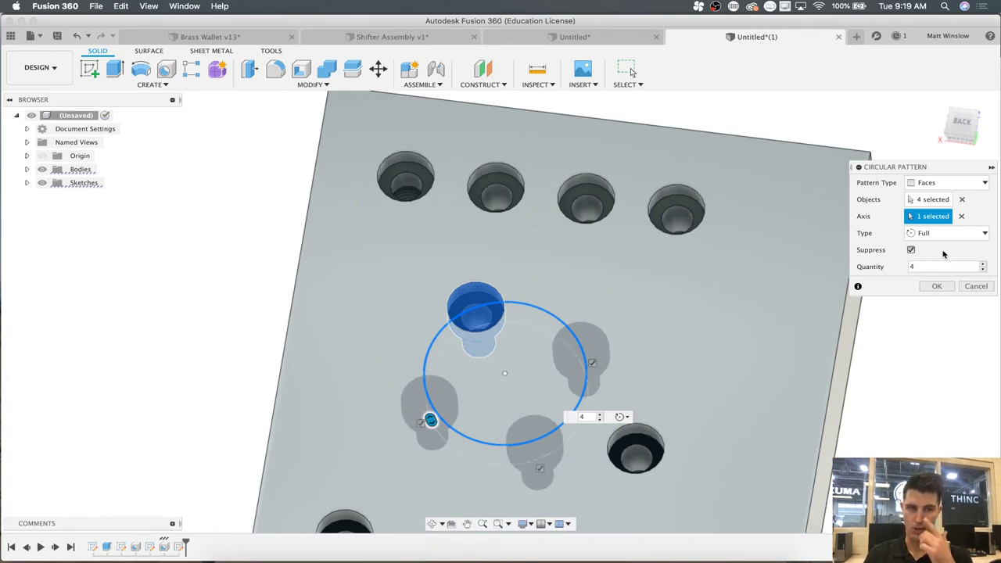
click(943, 233)
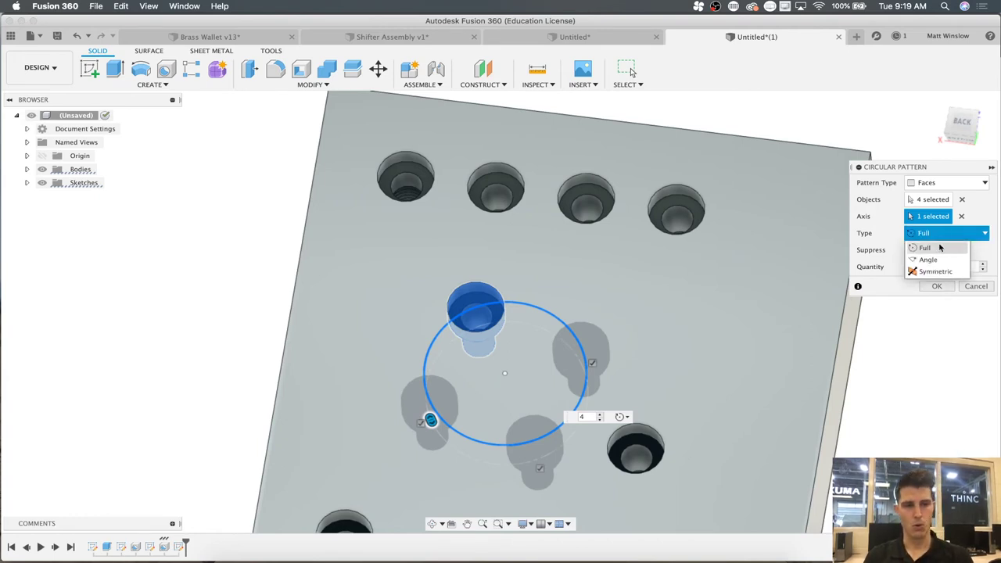
click(941, 258)
click(918, 267)
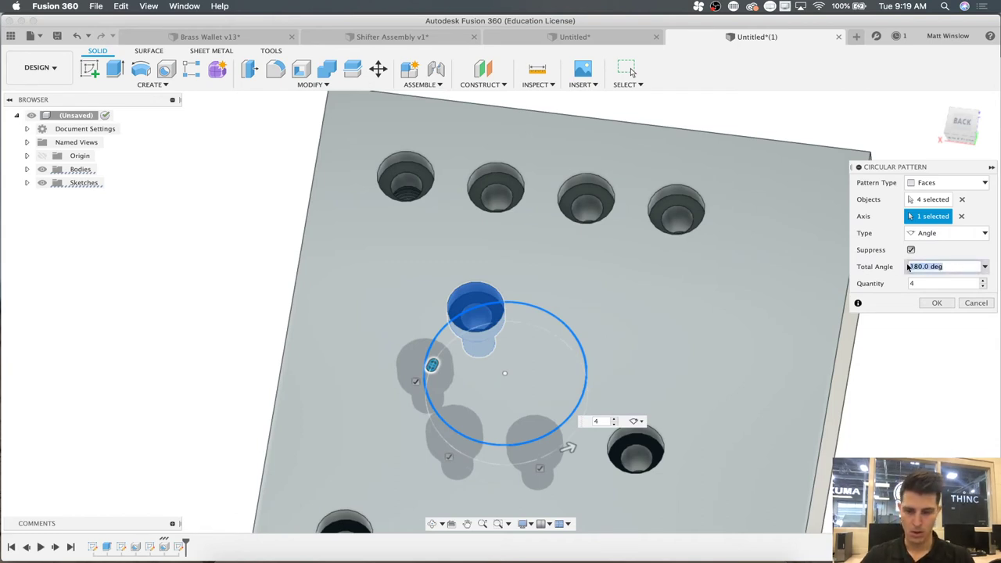
text(270)
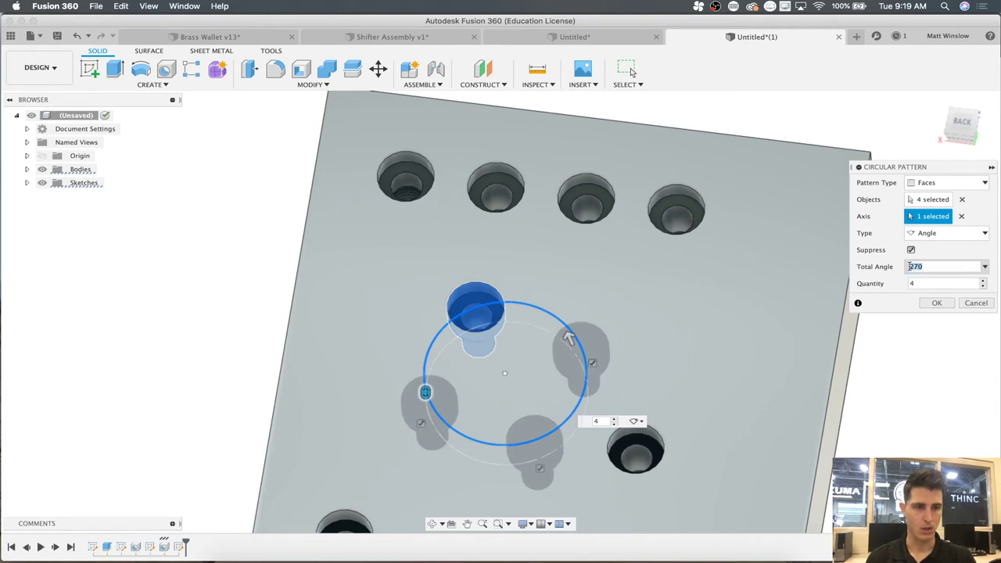
- Set the pattern type to Full and create the circular pattern
click(963, 233)
click(939, 253)
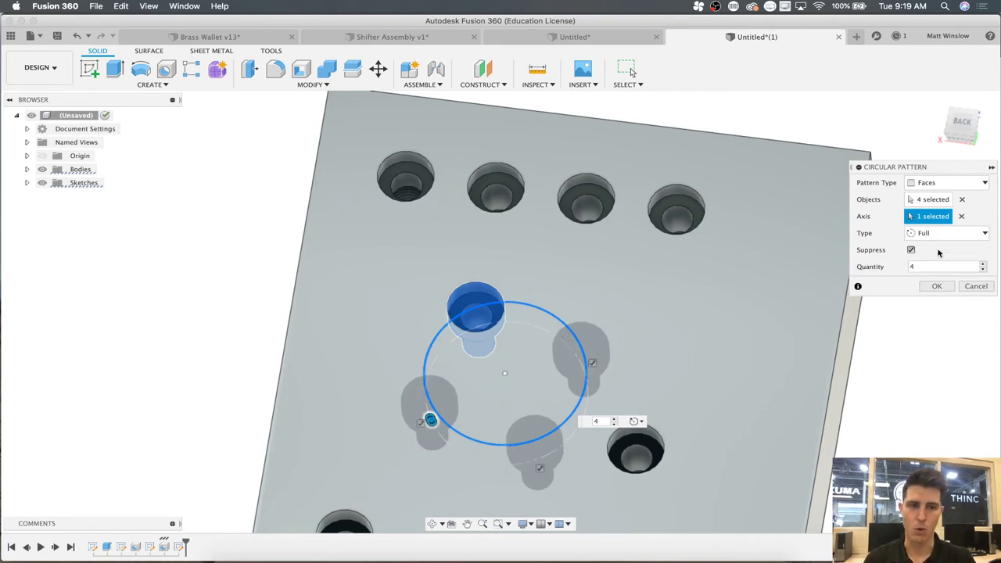
click(944, 288)
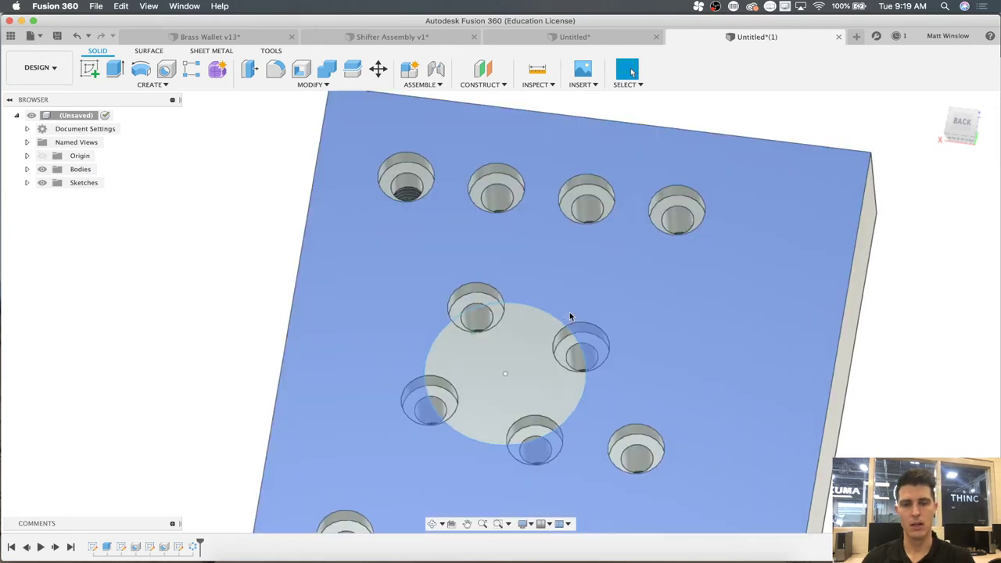
- Hide Sketch4, which holds the circle used as the pattern axis
shift+middle_drag(570, 316, 570, 318)
mouse_move(26, 183)
shift+middle_down()
mouse_move(33, 197)
mouse_move(29, 186)
shift+middle_up()
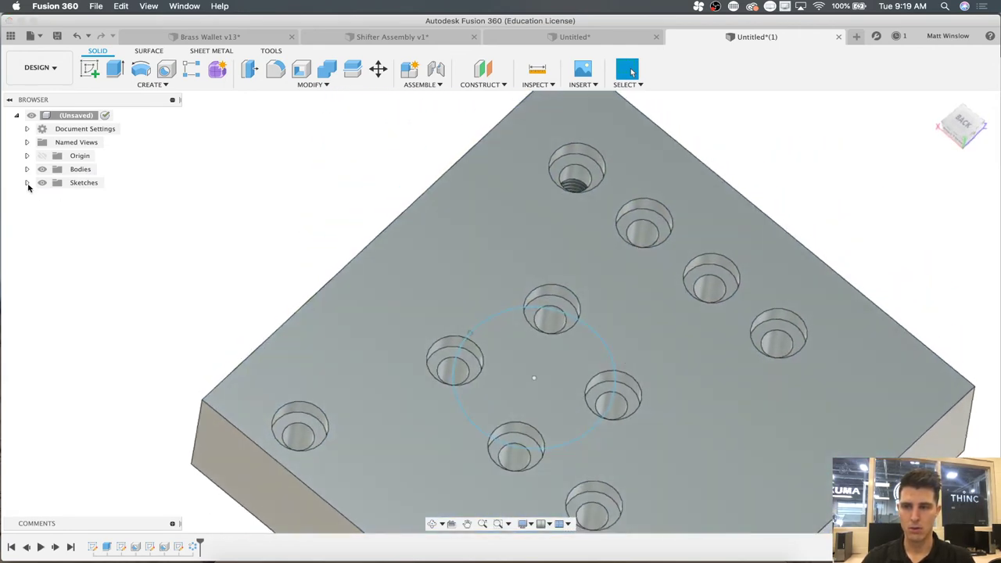
click(26, 183)
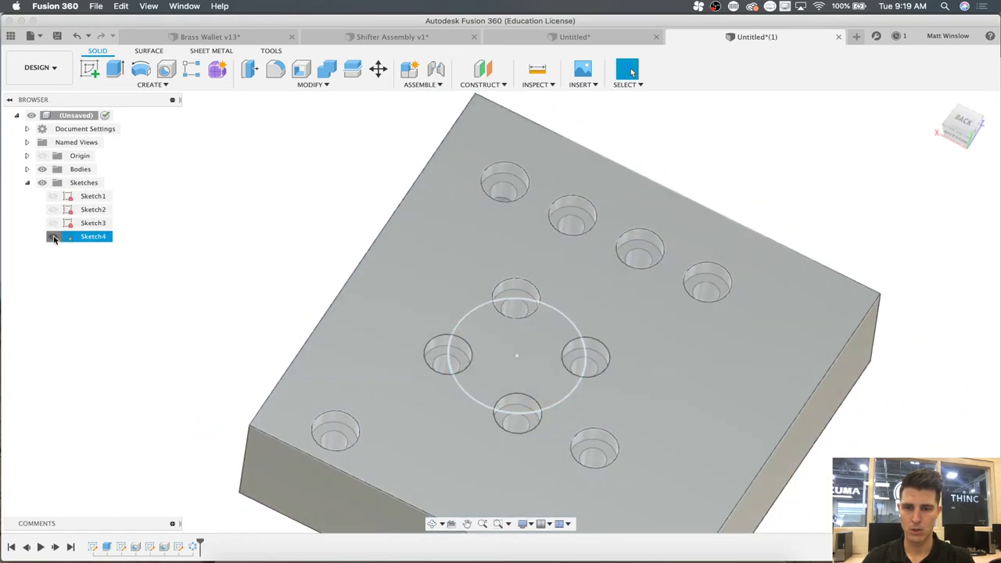
click(53, 236)
mouse_move(262, 185)
shift+middle_down()
mouse_move(434, 212)
mouse_move(388, 212)
mouse_move(376, 299)
mouse_move(449, 311)
mouse_move(458, 239)
shift+middle_up()
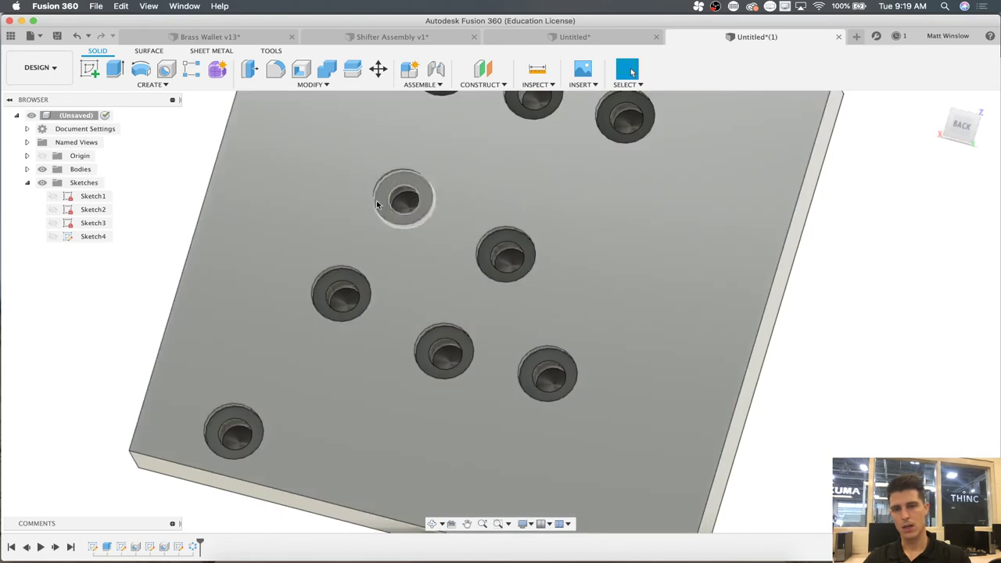
scroll(405, 217, down, 3)
scroll(405, 217, down, 3)
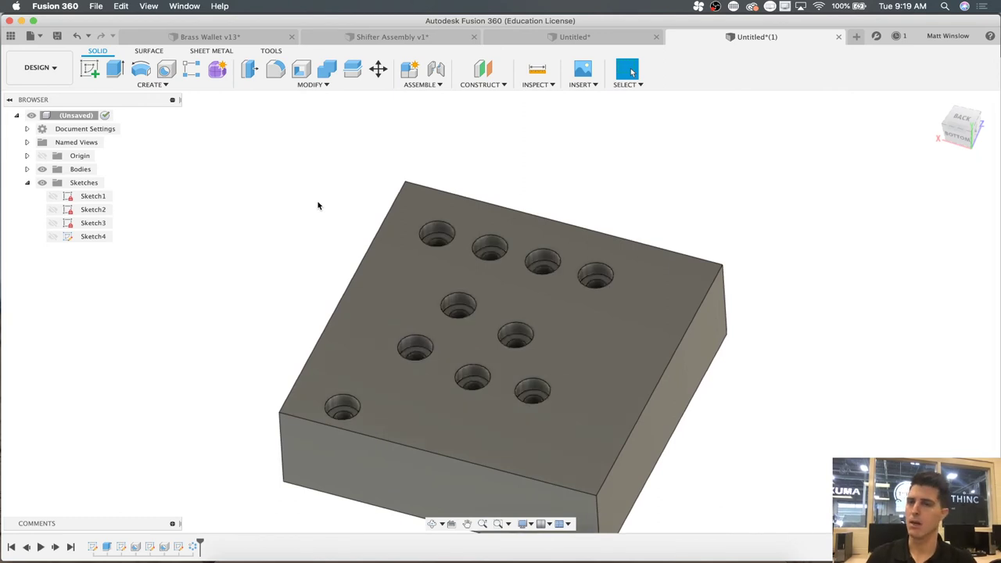
shift+middle_drag(340, 196, 339, 163)
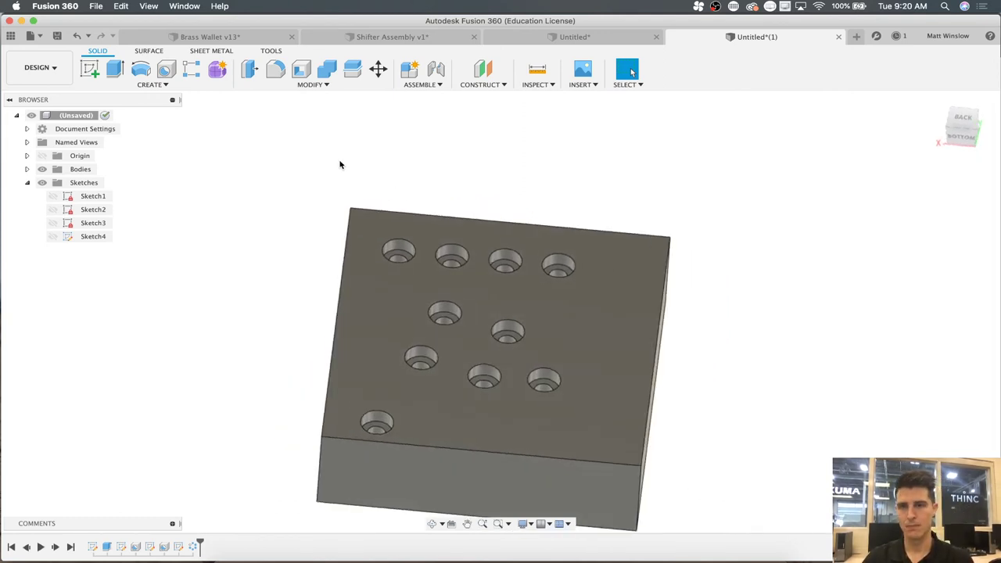
shift+middle_drag(760, 118, 734, 104)
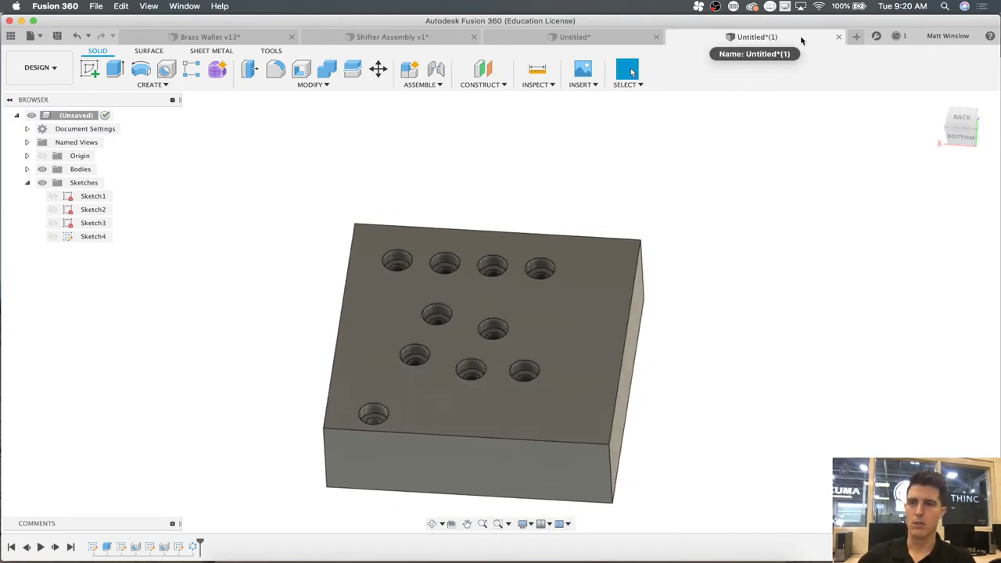
- Try to resize the counterbore wall of the end hole in the four-hole row with Offset Face, and clear the face selection
click(249, 69)
scroll(561, 233, up, 5)
scroll(586, 255, up, 2)
click(604, 272)
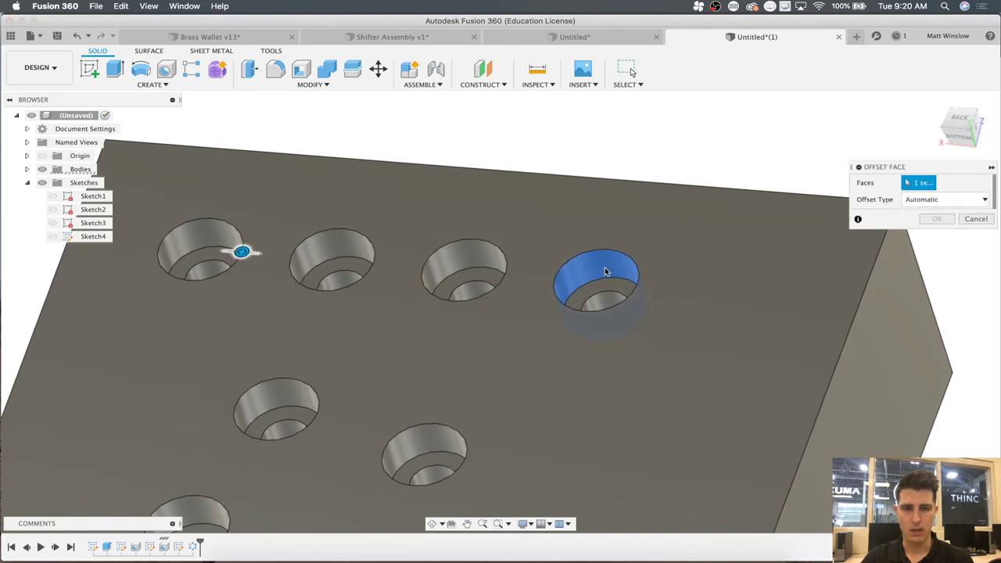
shift+middle_drag(605, 272, 583, 273)
scroll(357, 255, down, 1)
drag(270, 239, 289, 247)
scroll(635, 197, down, 1)
scroll(635, 197, down, 2)
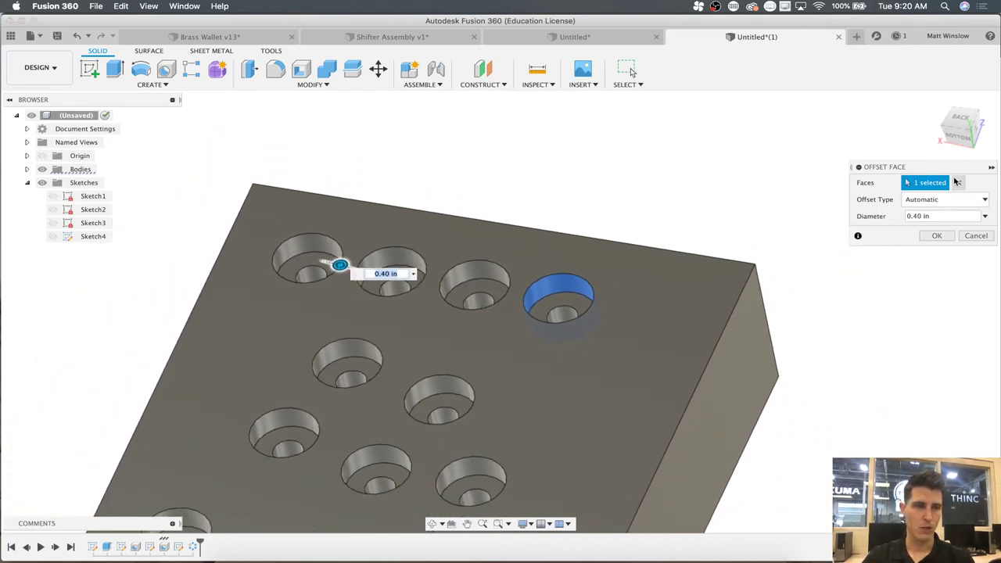
click(959, 183)
- Try to offset the block's holed back face to a distance of 1.20 in, and cancel the operation
shift+middle_drag(744, 317, 669, 335)
click(686, 353)
drag(666, 316, 588, 196)
drag(597, 223, 622, 324)
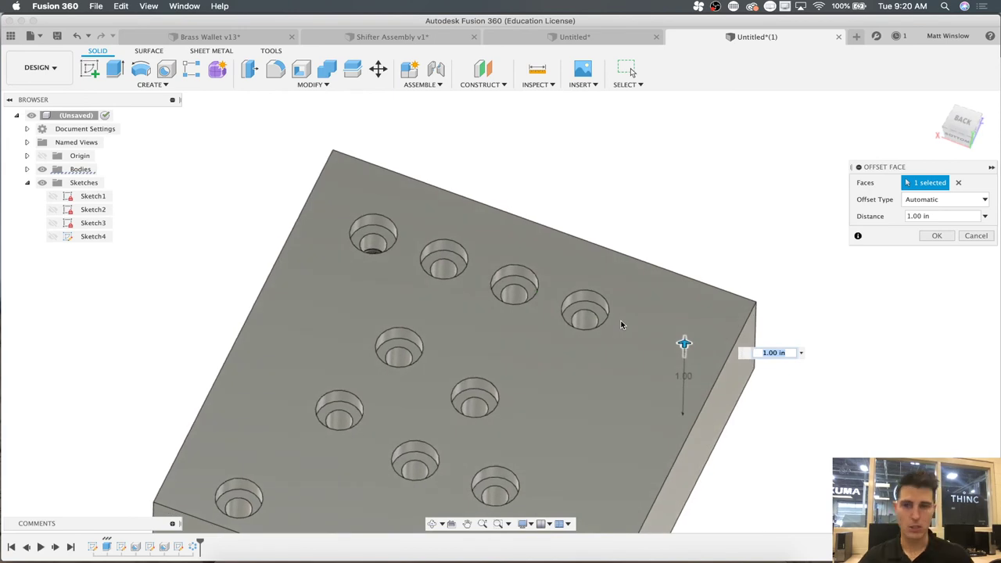
scroll(621, 322, down, 1)
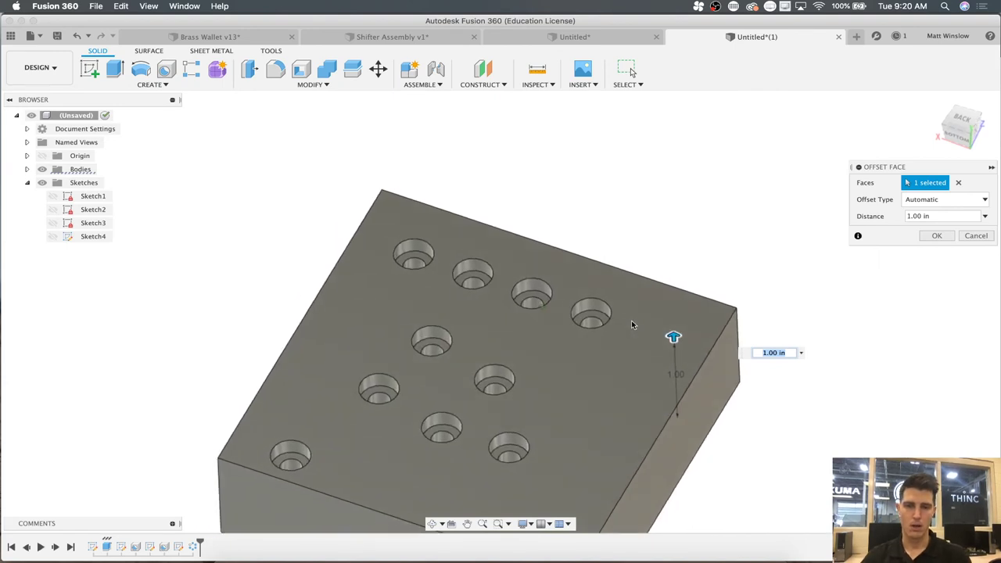
scroll(657, 327, up, 3)
drag(733, 331, 731, 307)
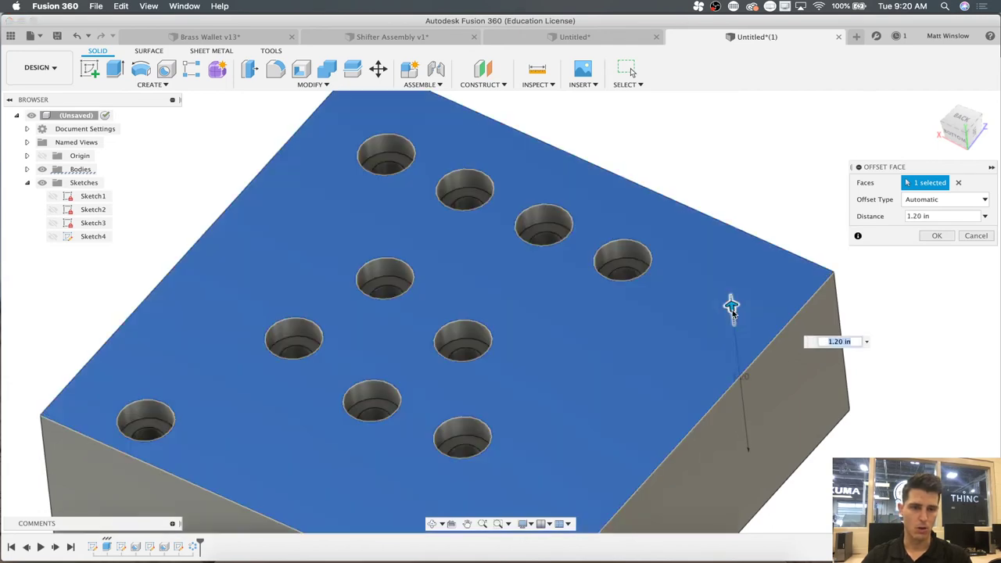
shift+middle_drag(603, 402, 531, 443)
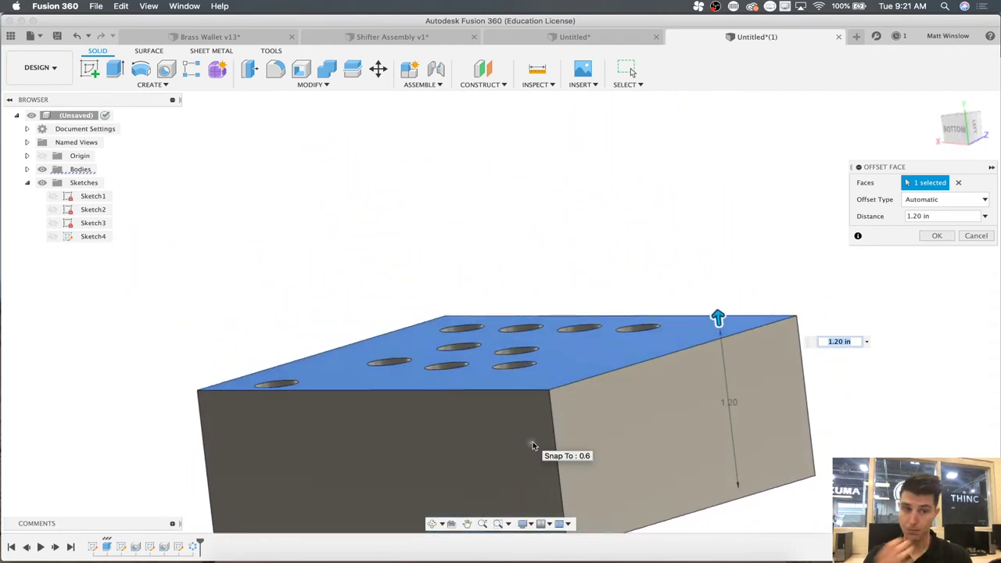
shift+middle_drag(817, 312, 834, 316)
scroll(832, 321, down, 3)
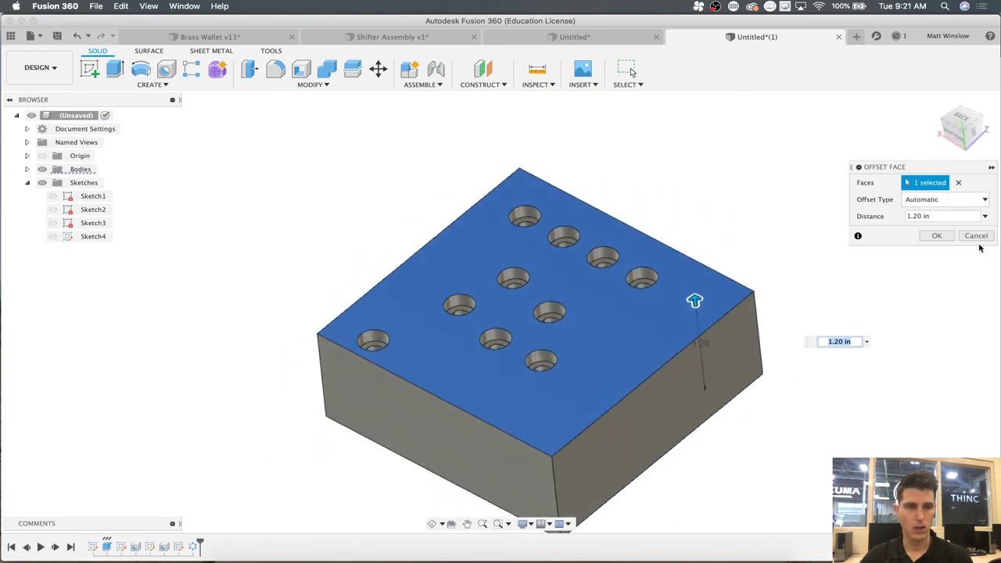
click(976, 236)
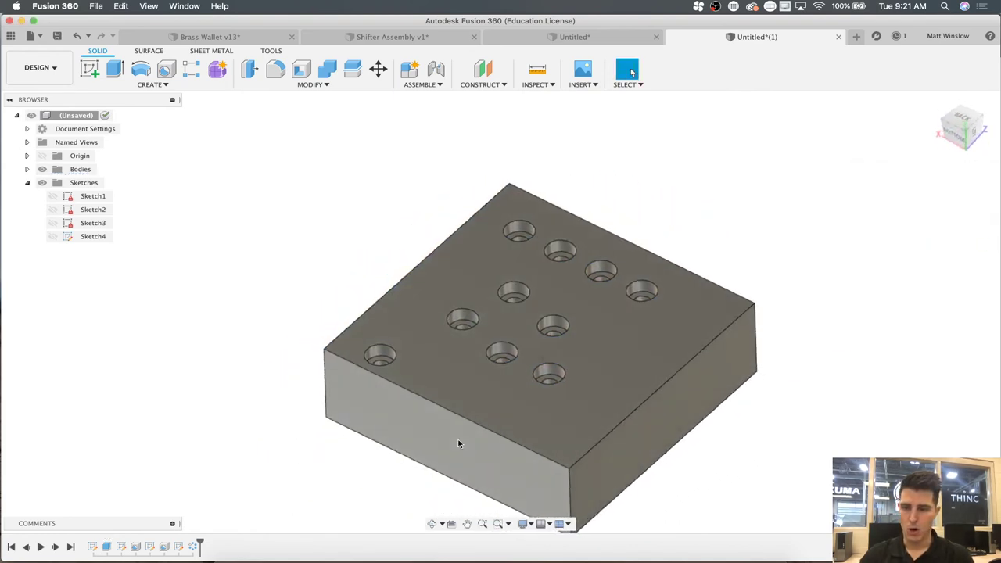
- Edit the block's original extrusion and set its distance to 1.40 in
right_click(107, 547)
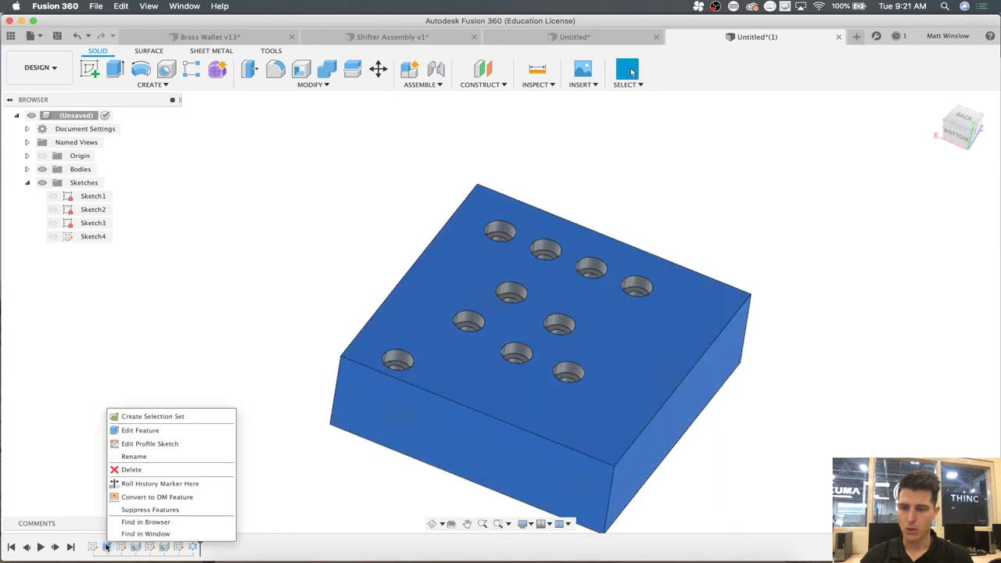
click(131, 431)
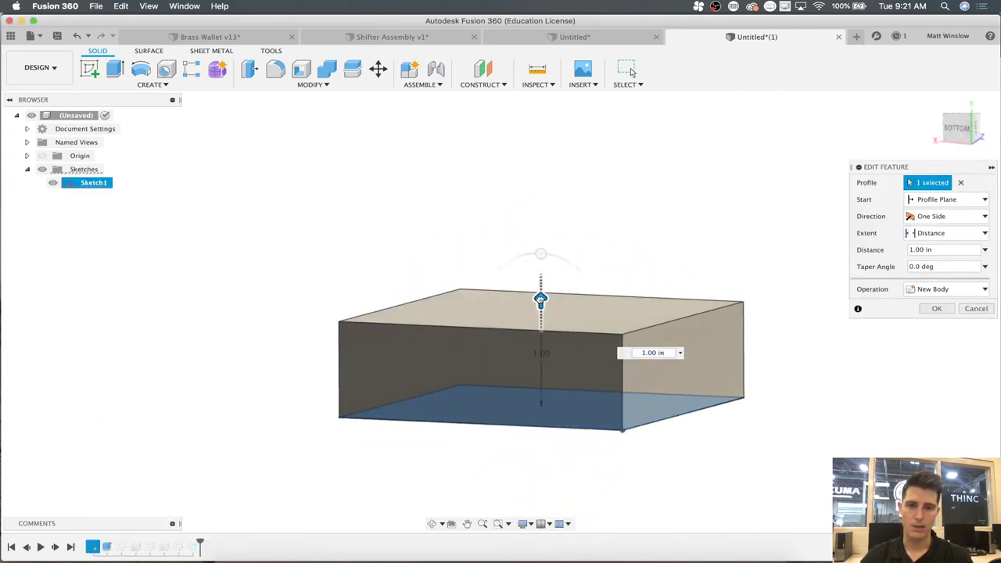
drag(540, 299, 541, 262)
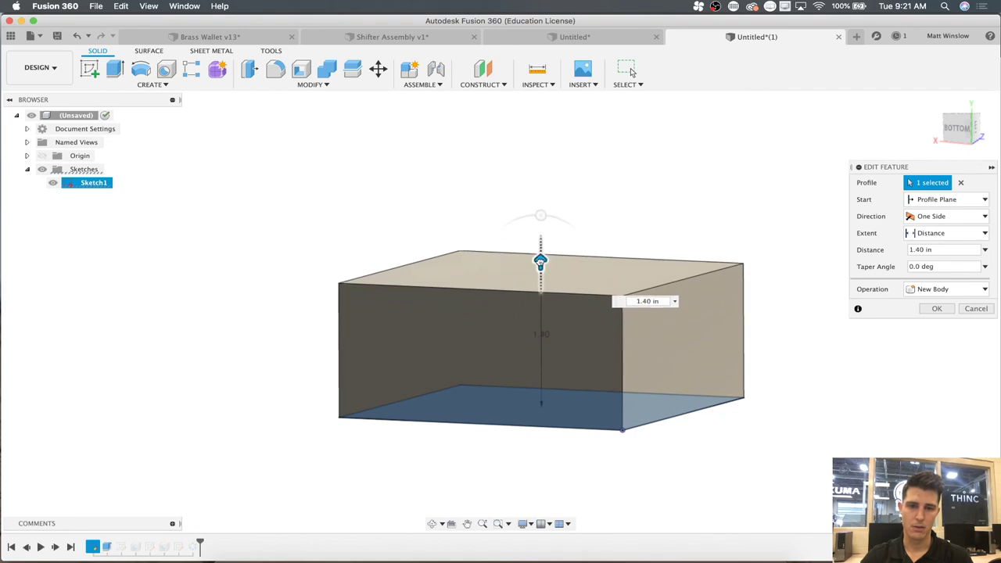
click(932, 309)
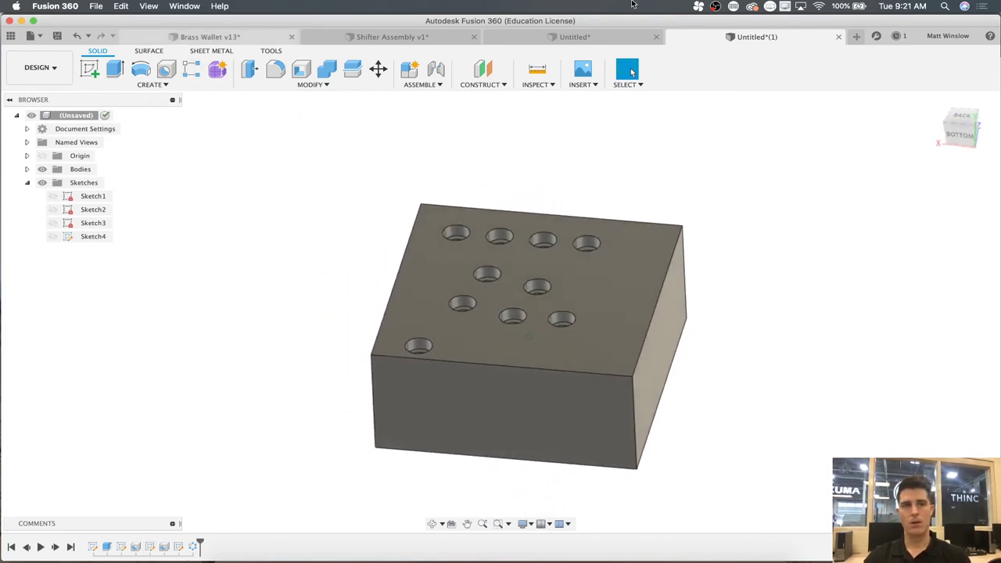
- Create a new design and start a sketch on the front plane
click(857, 36)
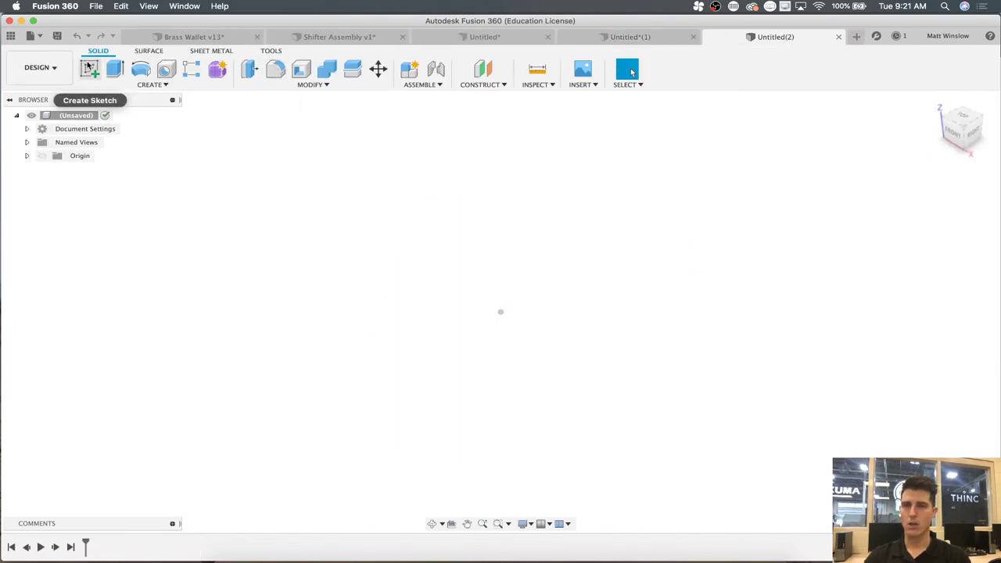
click(90, 69)
click(514, 296)
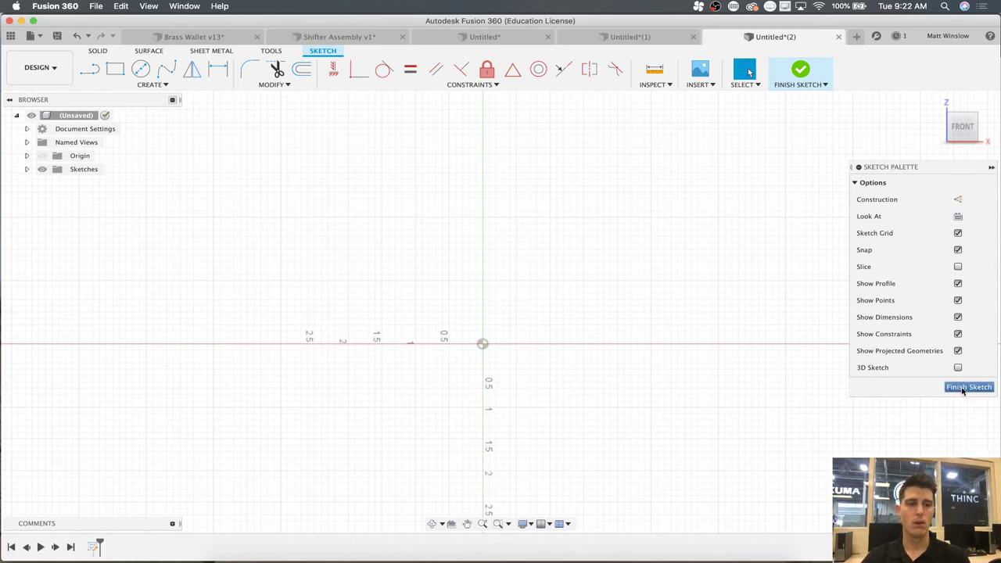
- Sketch a rectangle about 4.3 by 1.6 in from the origin and a separate one about 4.3 by 2.6 in above it
click(115, 68)
click(483, 344)
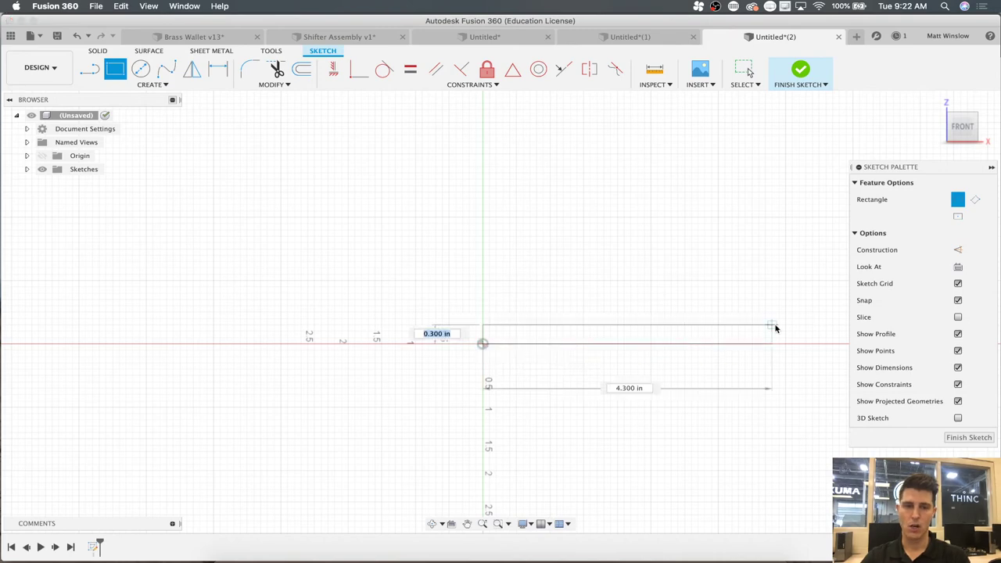
click(772, 243)
scroll(636, 208, down, 3)
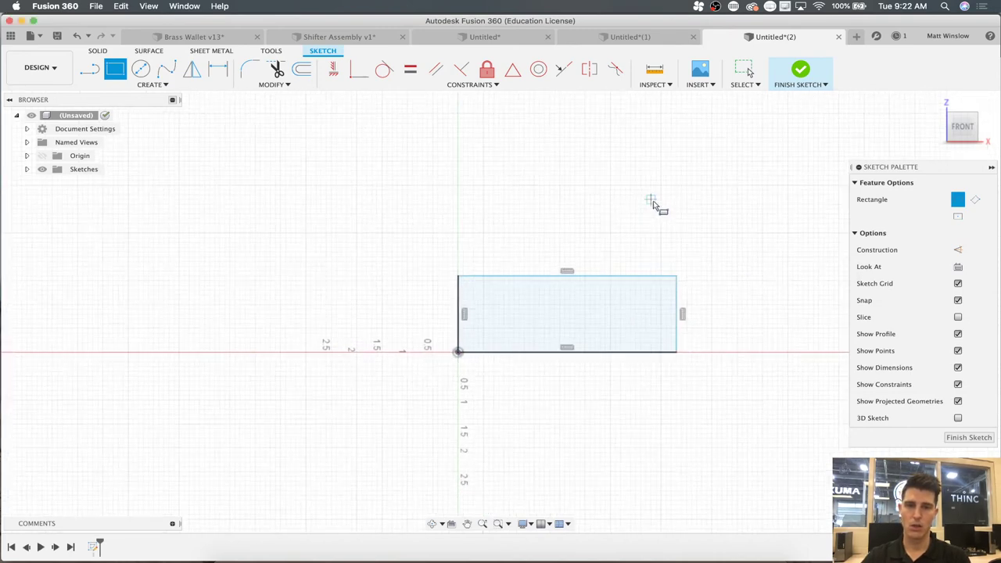
click(452, 136)
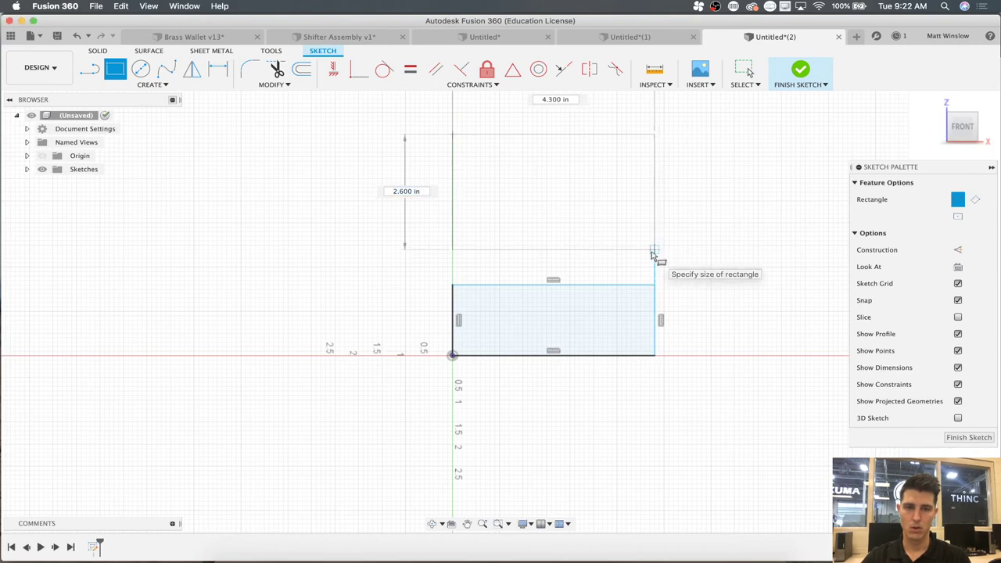
click(653, 254)
- Dimension the lower rectangle's width to 6 in
key(d)
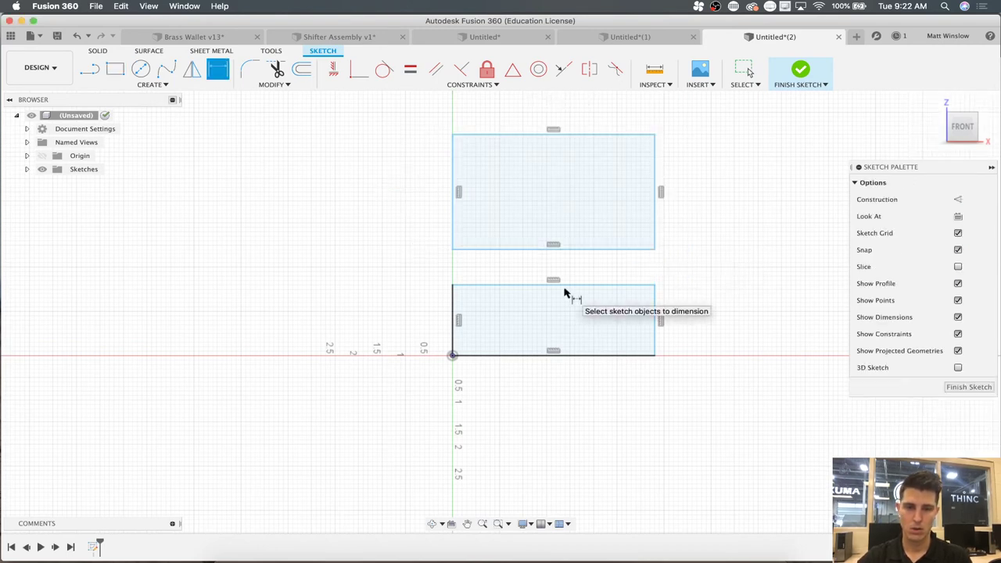
click(568, 286)
click(563, 300)
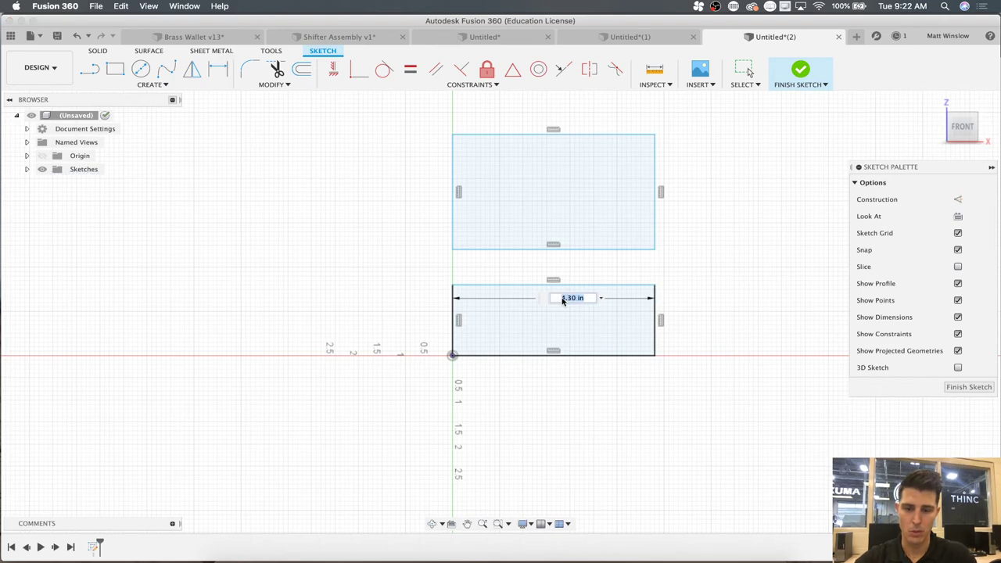
text(6.)
key(Return)
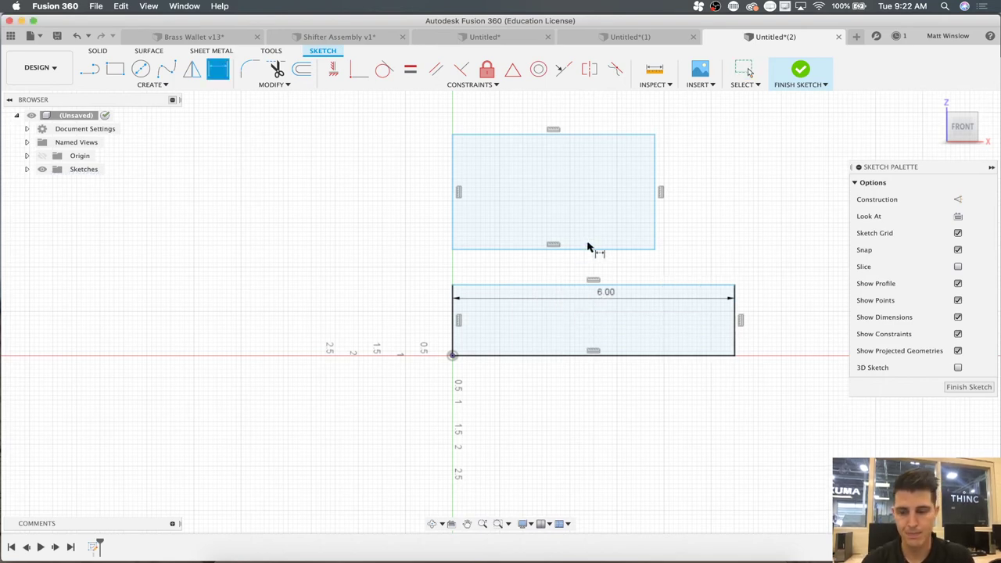
key(Escape)
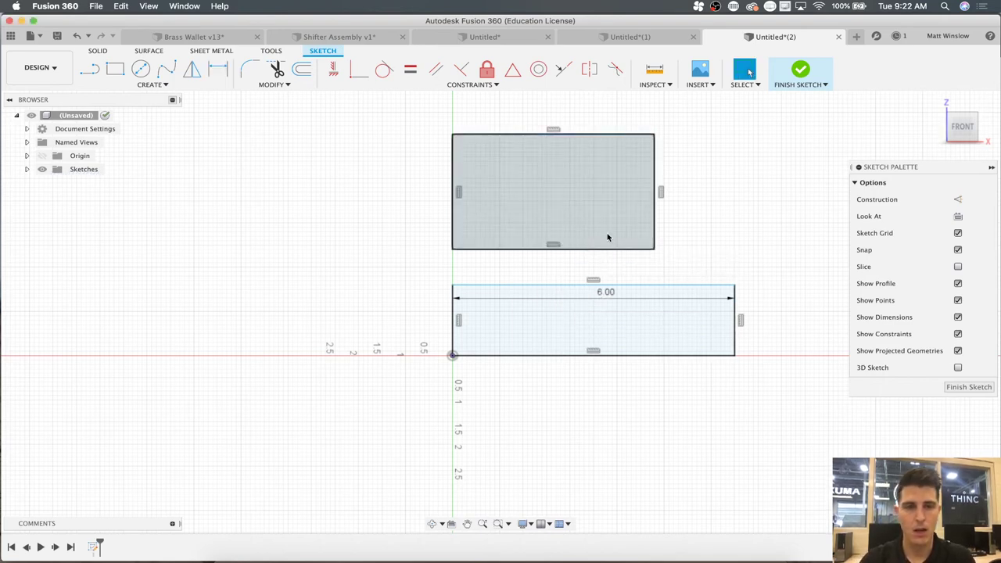
- Constrain both vertical edges of the upper rectangle collinear with the matching vertical edges of the lower rectangle
click(656, 178)
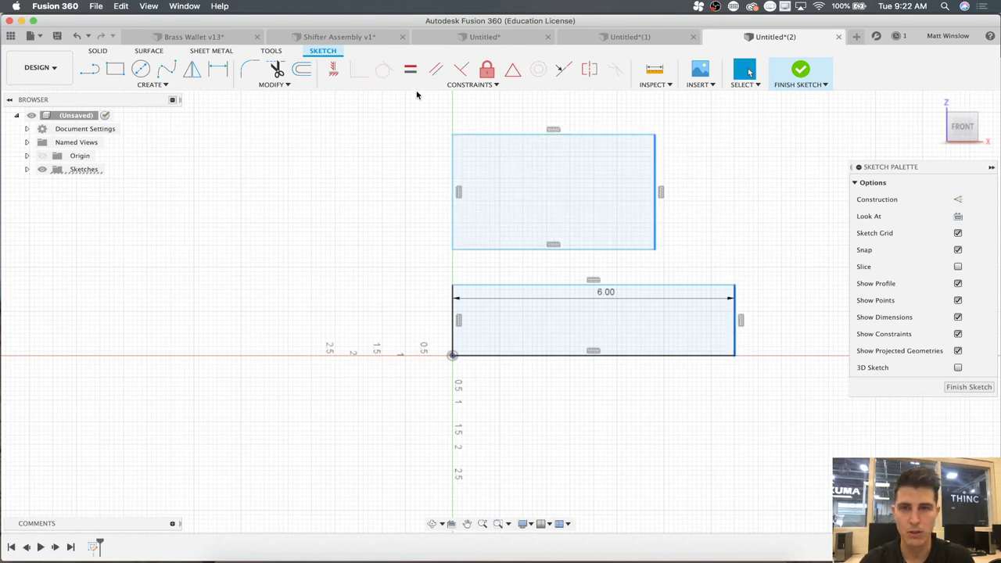
click(464, 86)
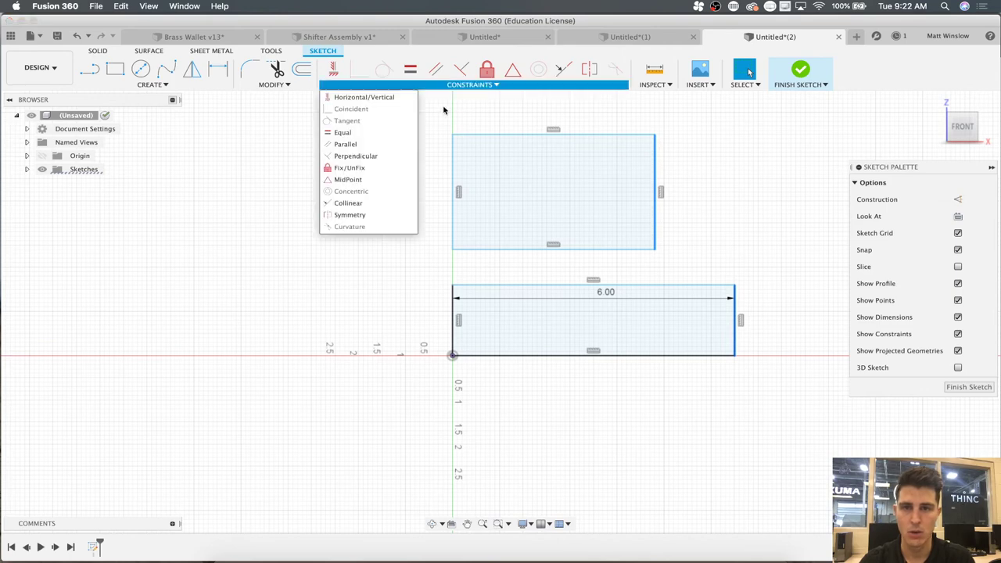
click(366, 203)
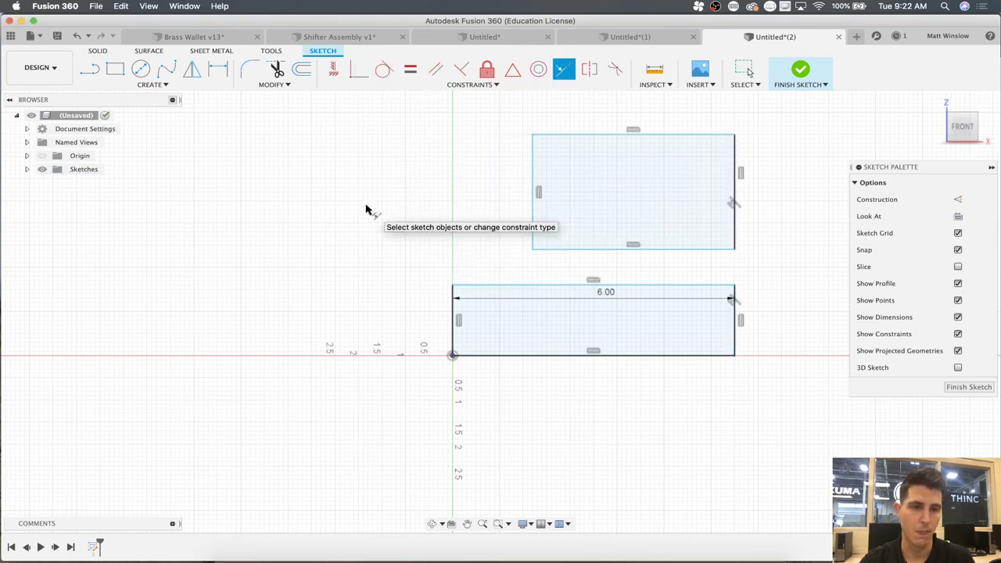
click(533, 190)
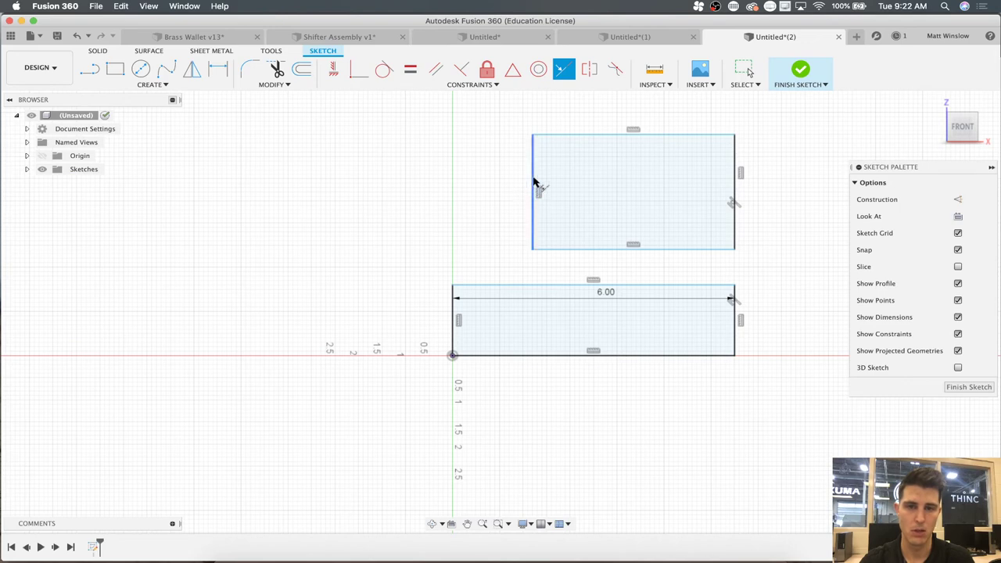
click(455, 309)
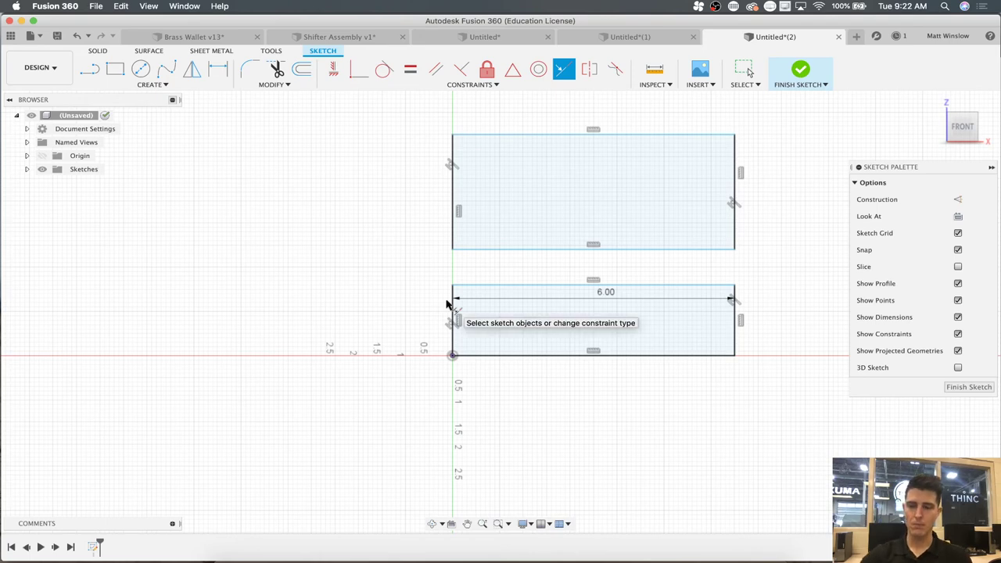
key(Escape)
- Apply an Equal constraint between the left edges of the upper and lower rectangles
click(454, 202)
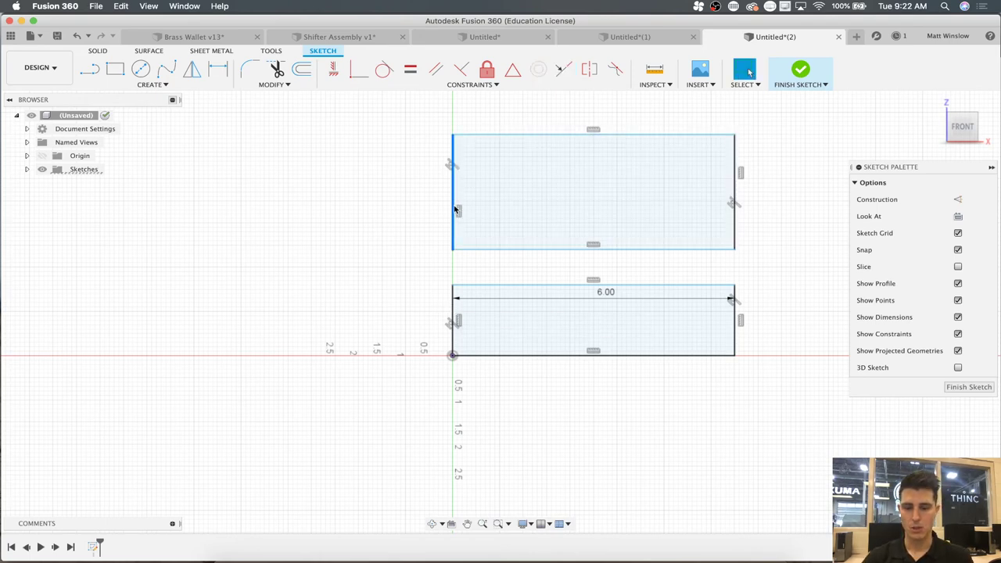
shift+click(453, 313)
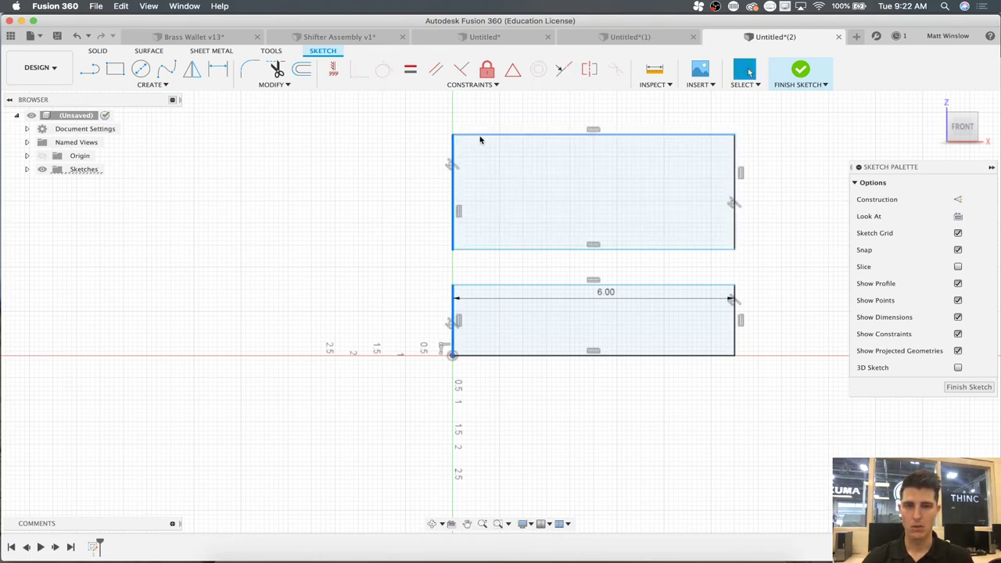
click(415, 74)
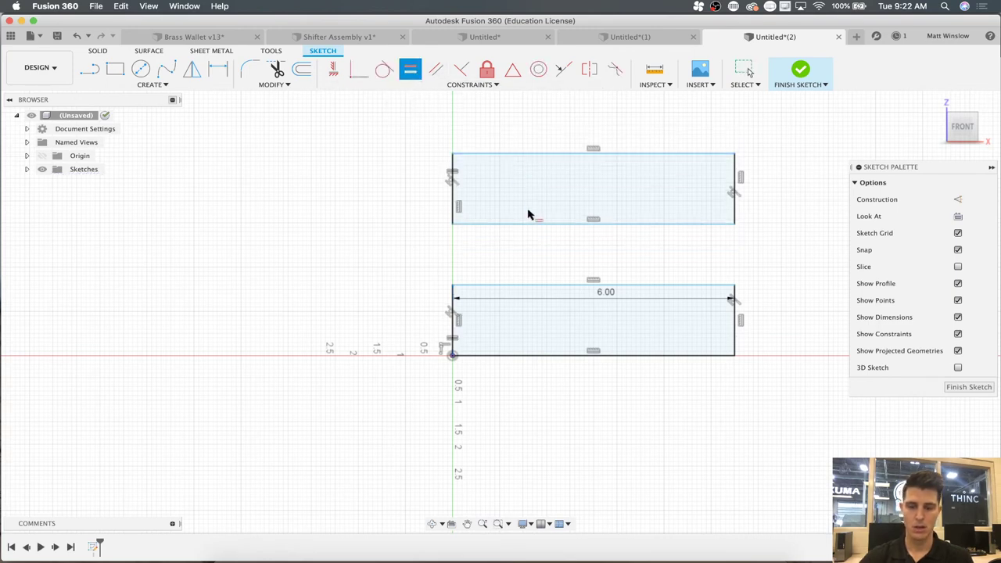
- Dimension the upper rectangle's height to 1.5 in
key(d)
click(453, 202)
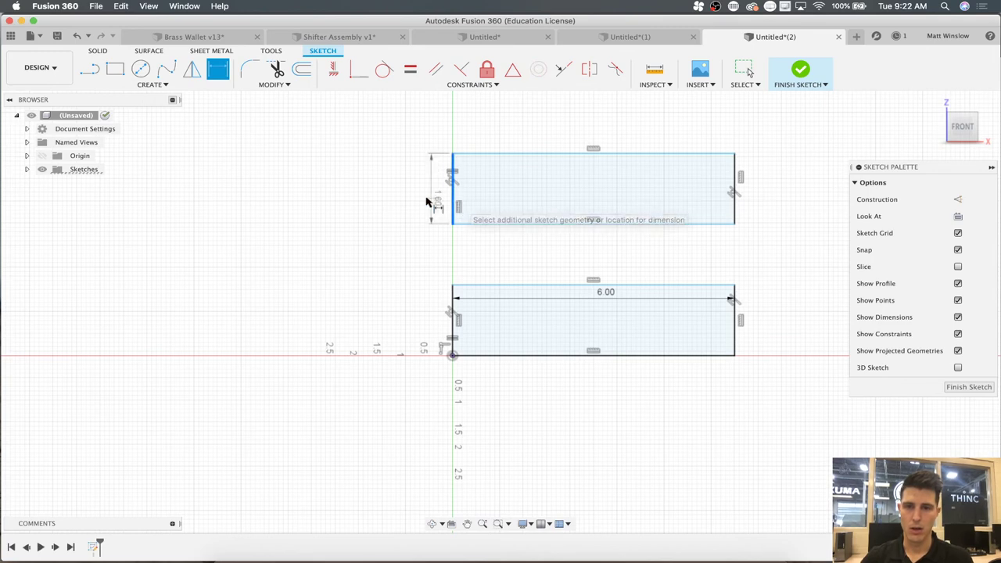
click(420, 200)
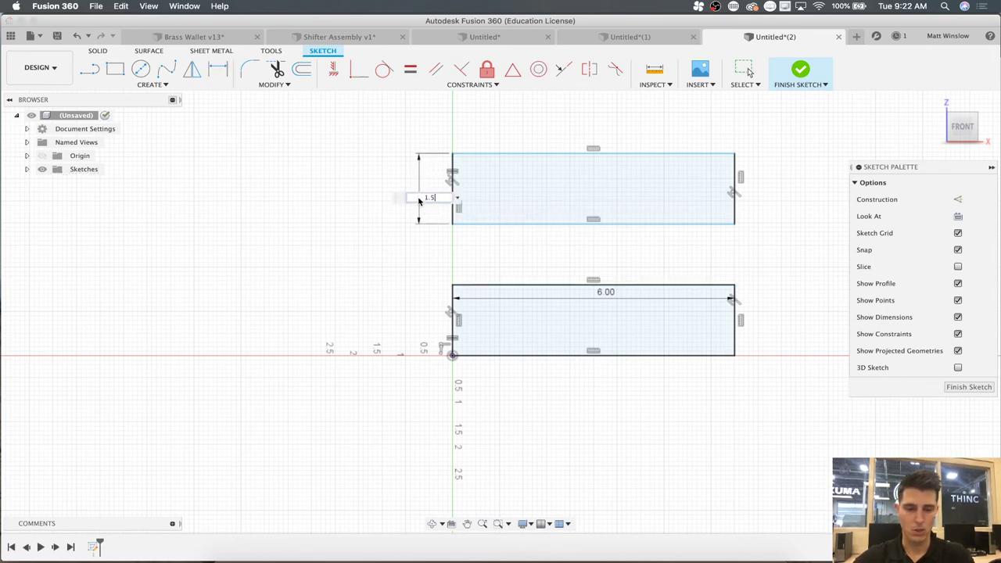
text(1.5)
key(Return)
- Dimension the vertical gap between the two rectangles to 3.0 in and finish the sketch
click(542, 220)
click(543, 291)
click(365, 250)
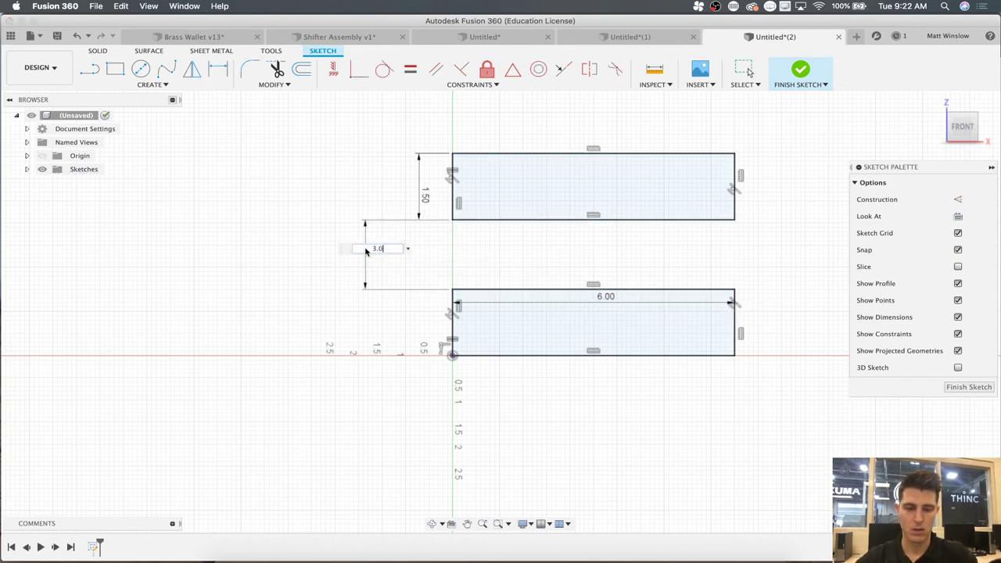
text(3.0)
key(Return)
scroll(365, 252, down, 3)
scroll(369, 252, up, 2)
scroll(389, 249, up, 1)
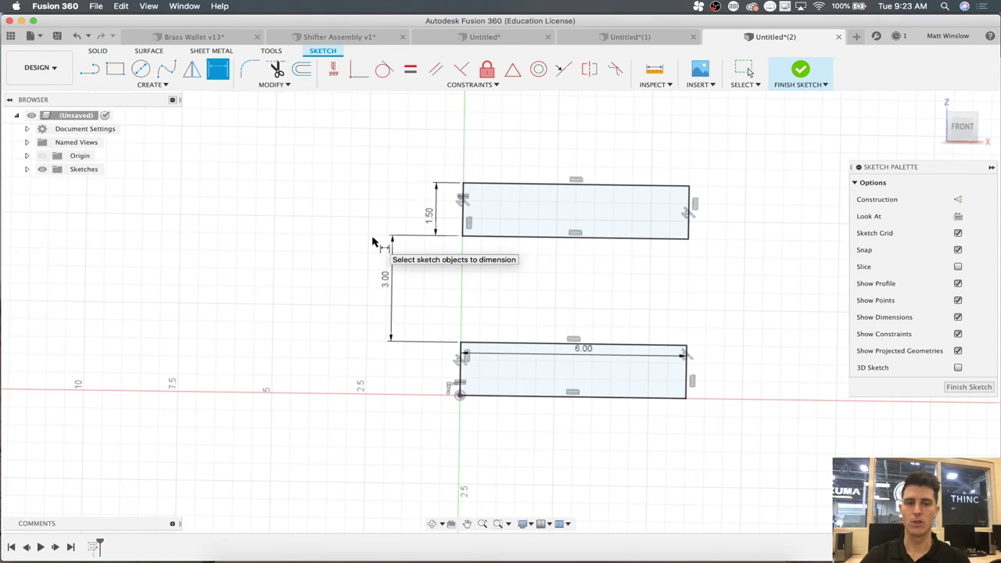
scroll(374, 243, up, 2)
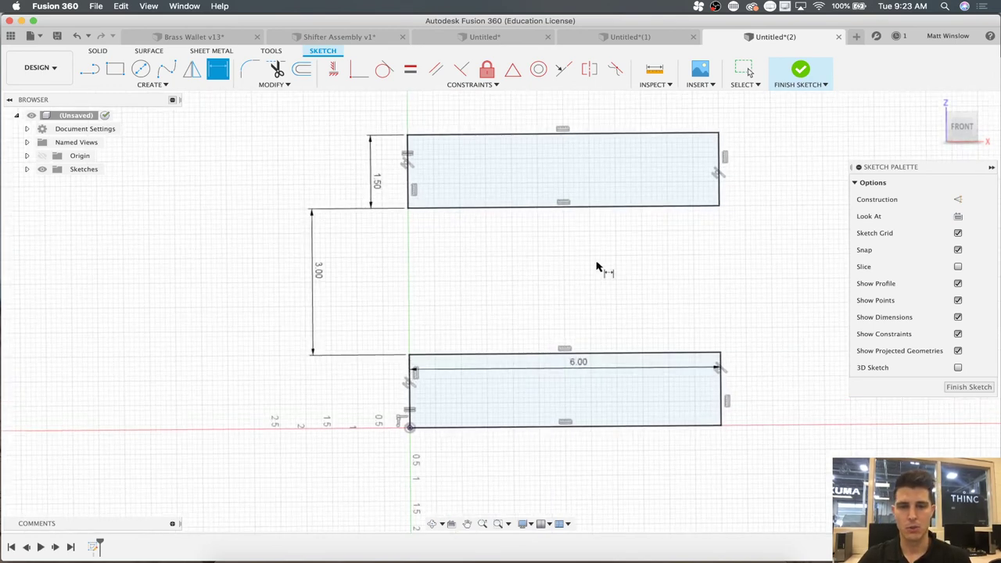
scroll(576, 264, up, 1)
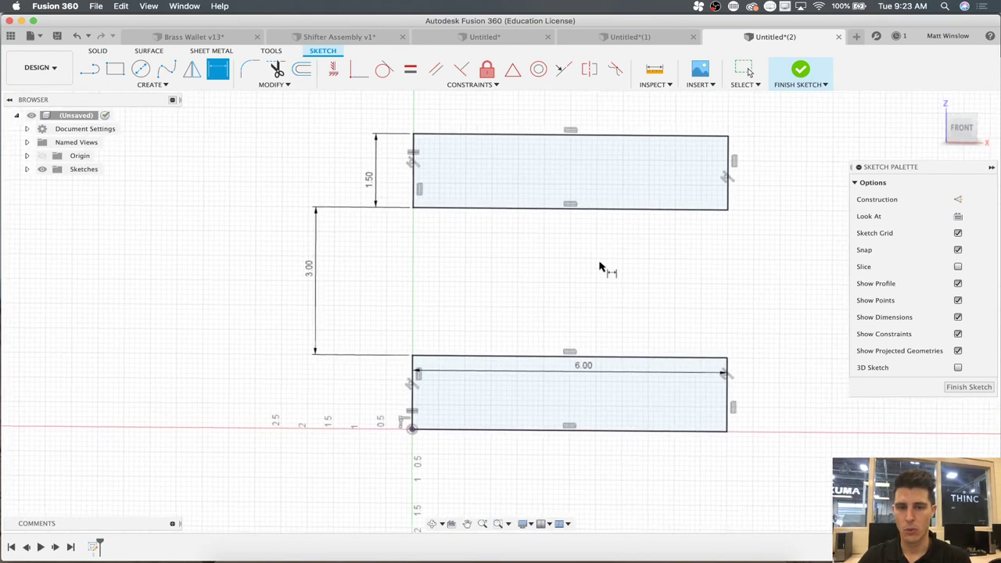
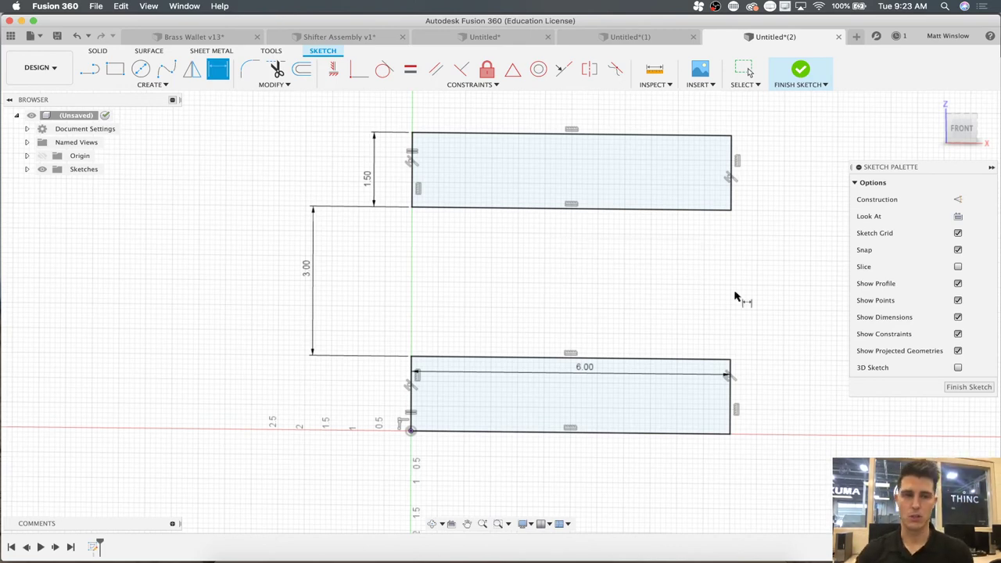
click(970, 387)
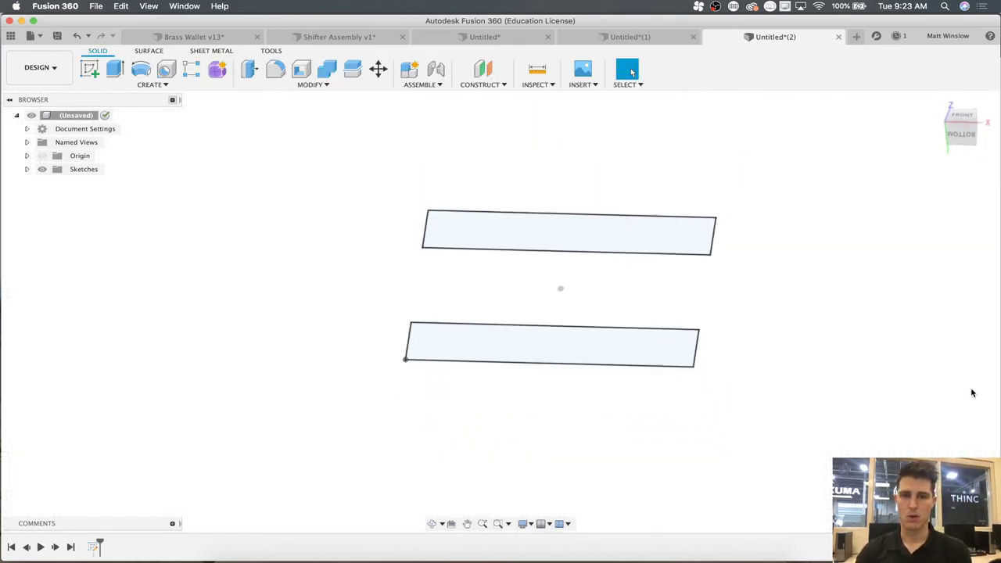
- Extrude both rectangular profiles by 1.7 in as new bodies
click(576, 228)
click(519, 348)
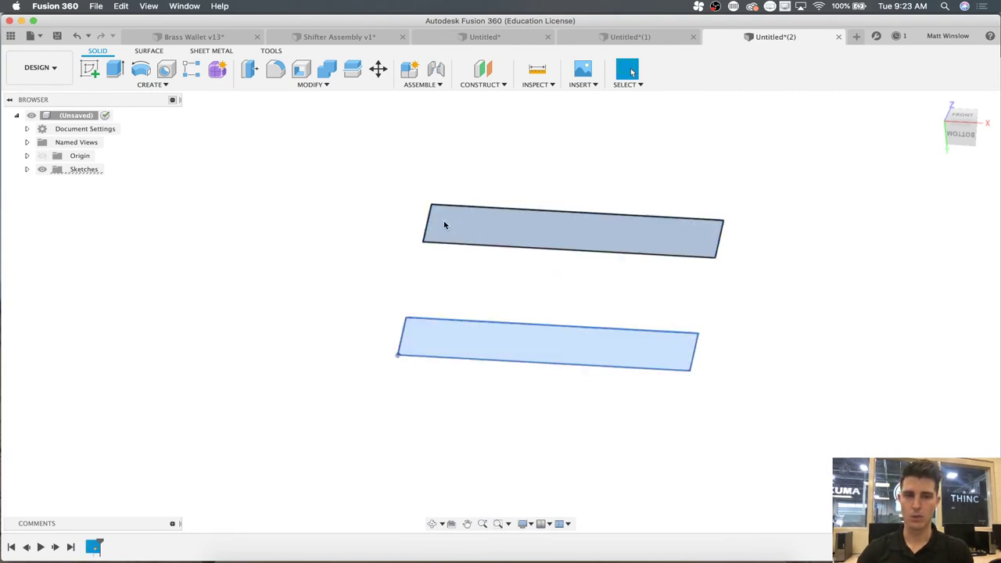
shift+middle_drag(489, 384, 364, 230)
click(114, 71)
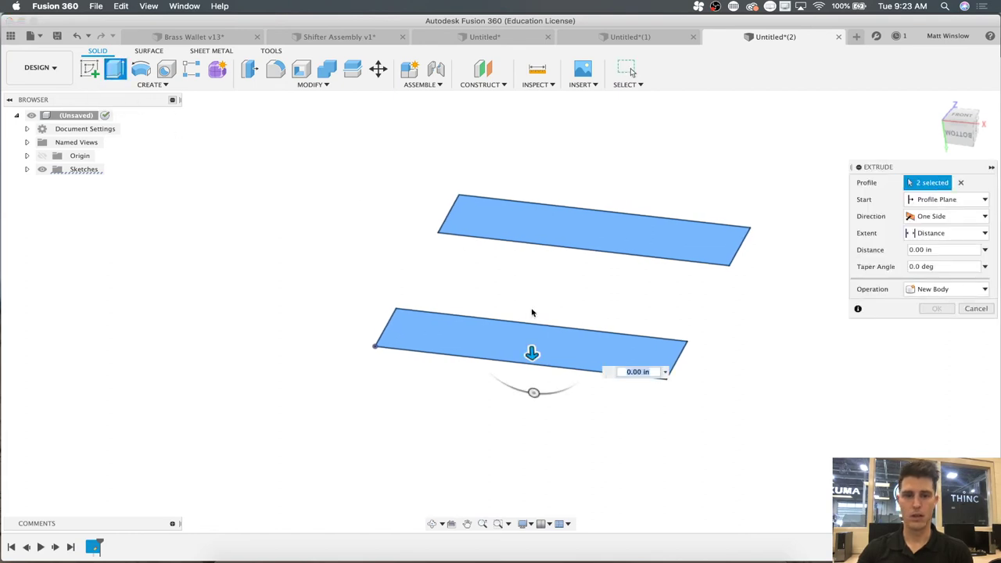
drag(532, 346, 536, 422)
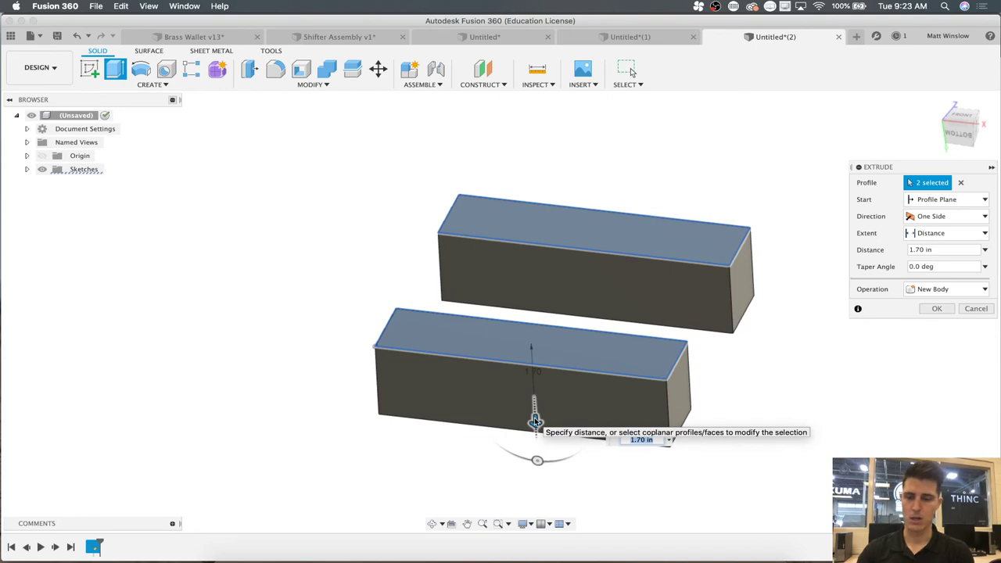
key(BackSpace)
text(1.)
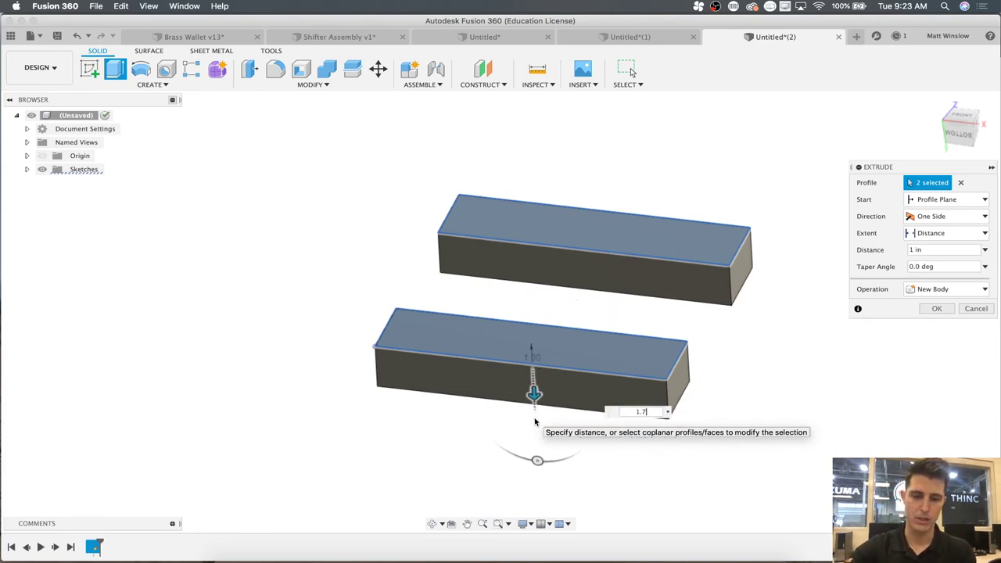
text(7)
key(Return)
- Start a new sketch on the front face of the upper block
shift+middle_drag(421, 251, 470, 207)
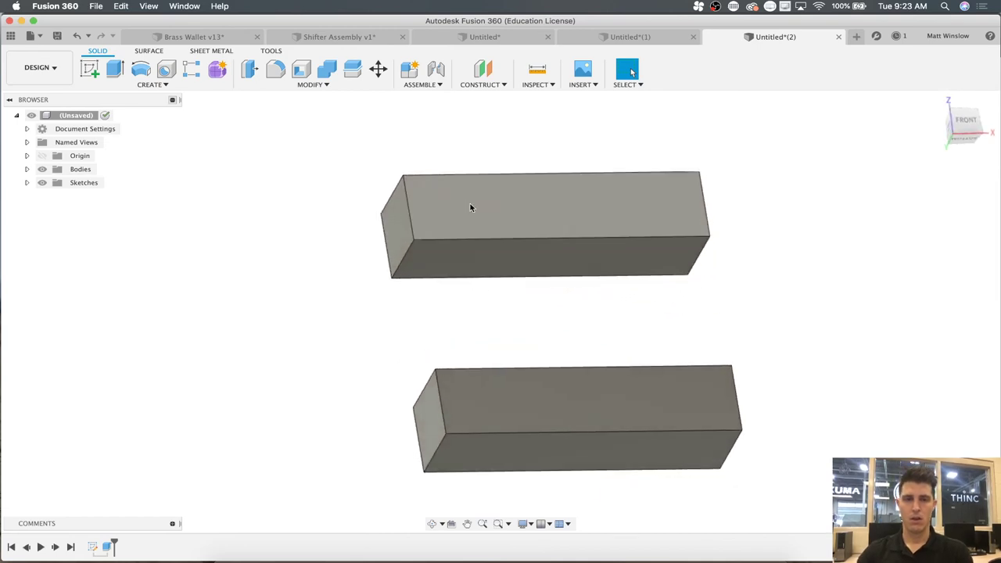
right_click(470, 203)
click(461, 262)
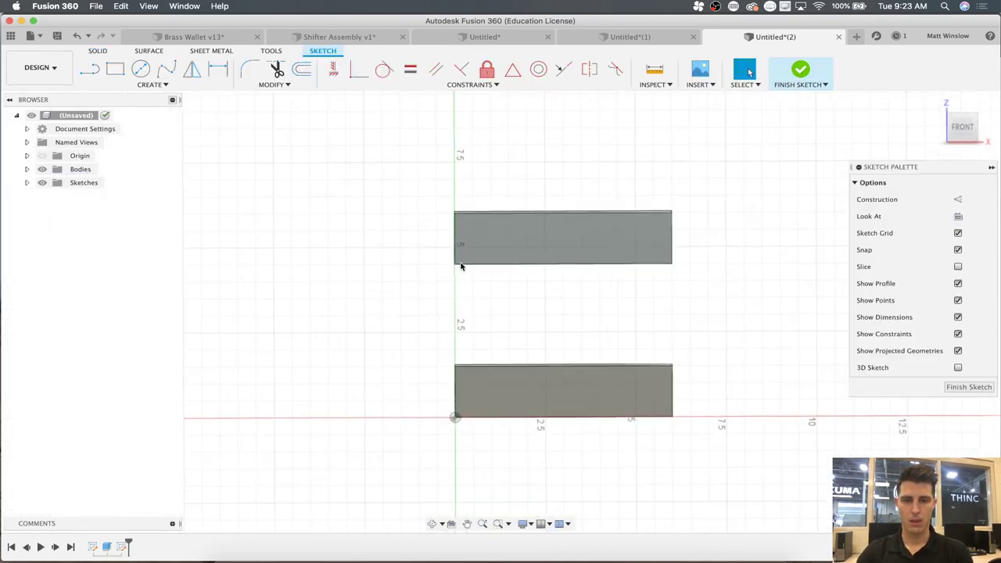
- Sketch a circle of 2 in diameter in the gap between the blocks, its center aligned with the midpoints of their long edges
key(c)
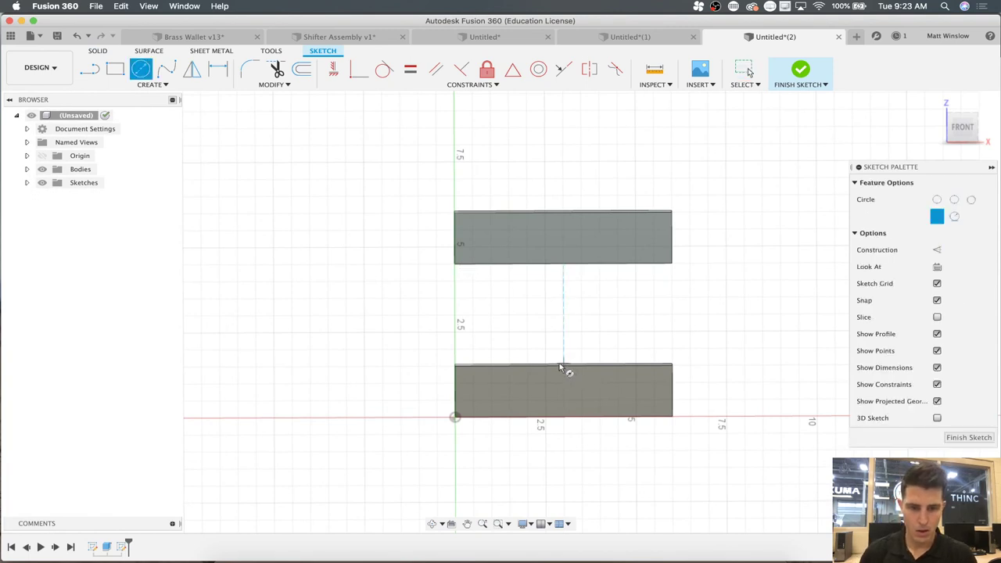
click(563, 337)
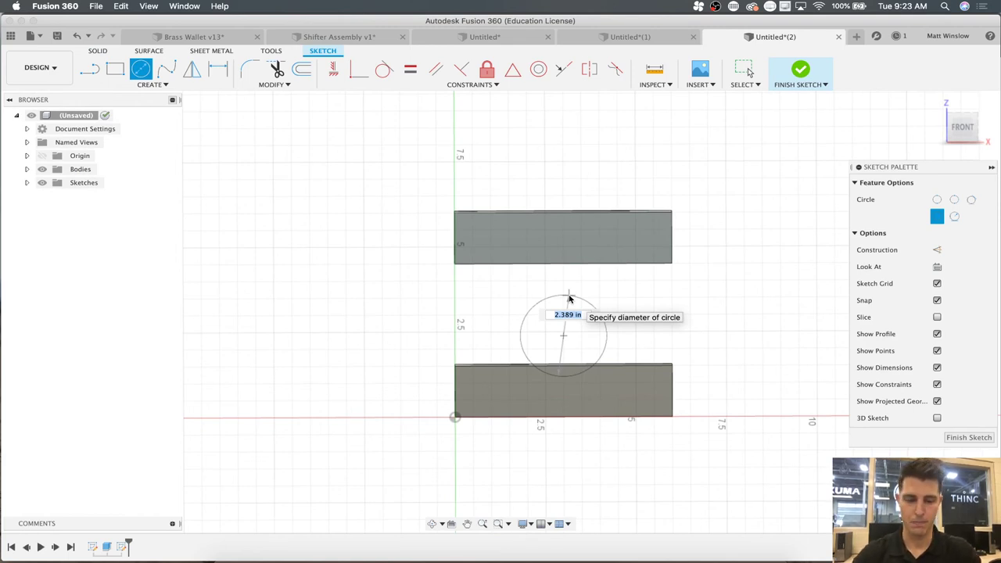
text(2.)
key(Return)
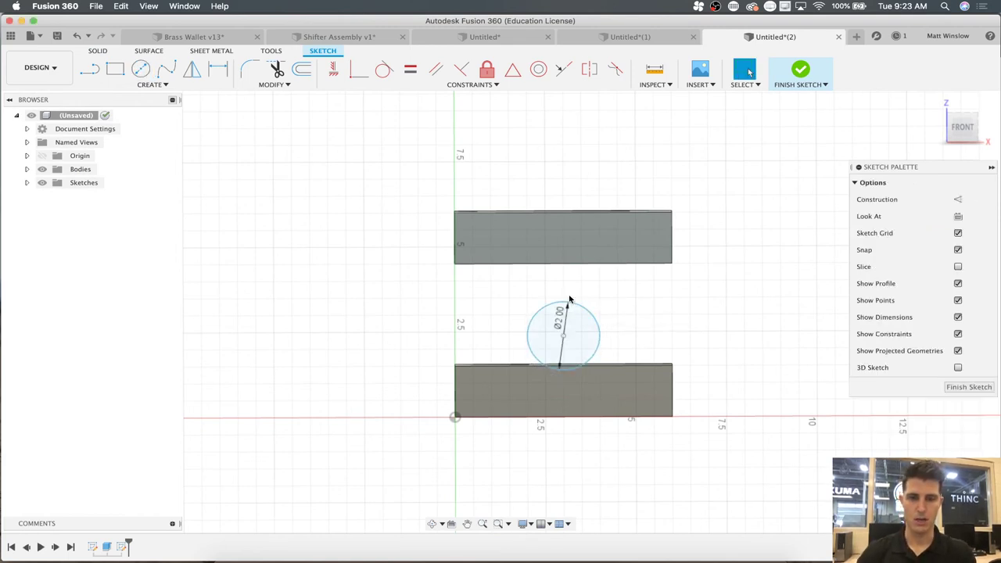
scroll(570, 300, up, 5)
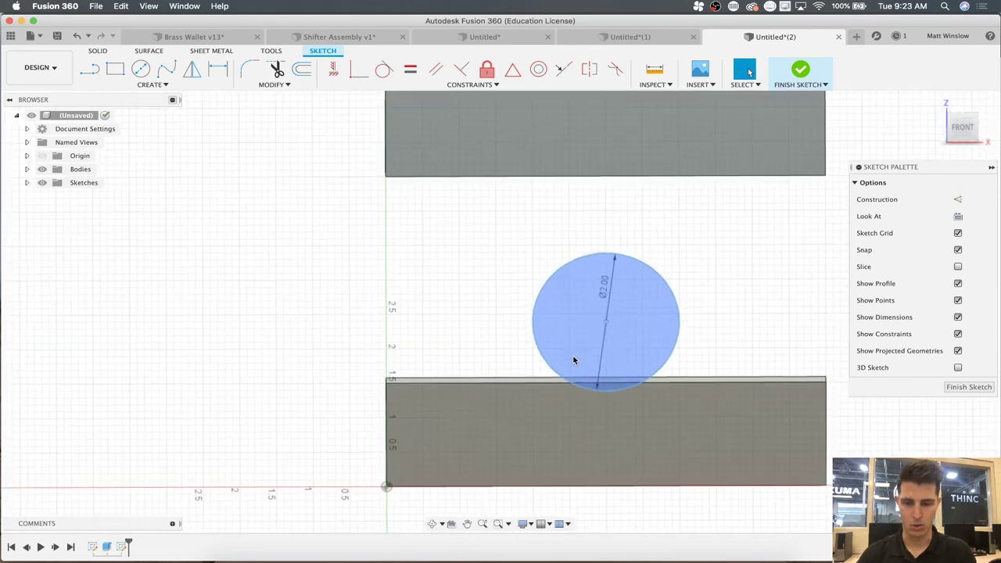
- Dimension the circle's center 0.5 in above the upper edge of the lower block
key(d)
click(606, 323)
click(620, 383)
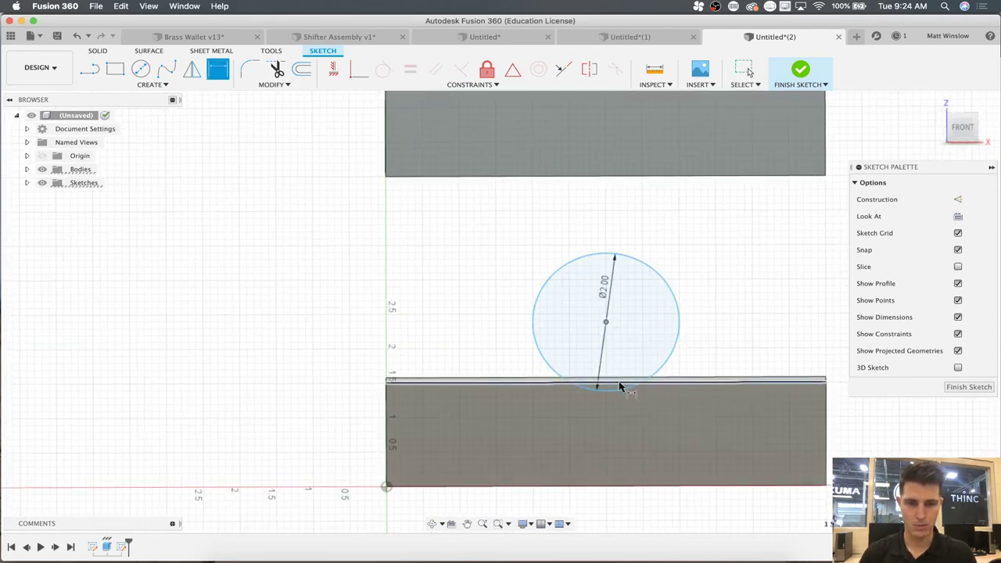
click(461, 348)
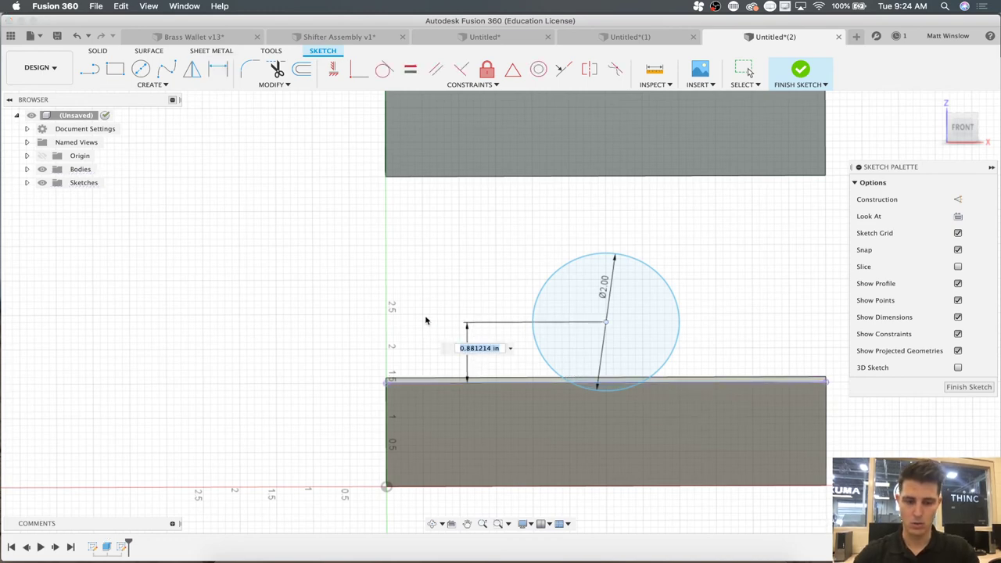
text(.5)
key(Return)
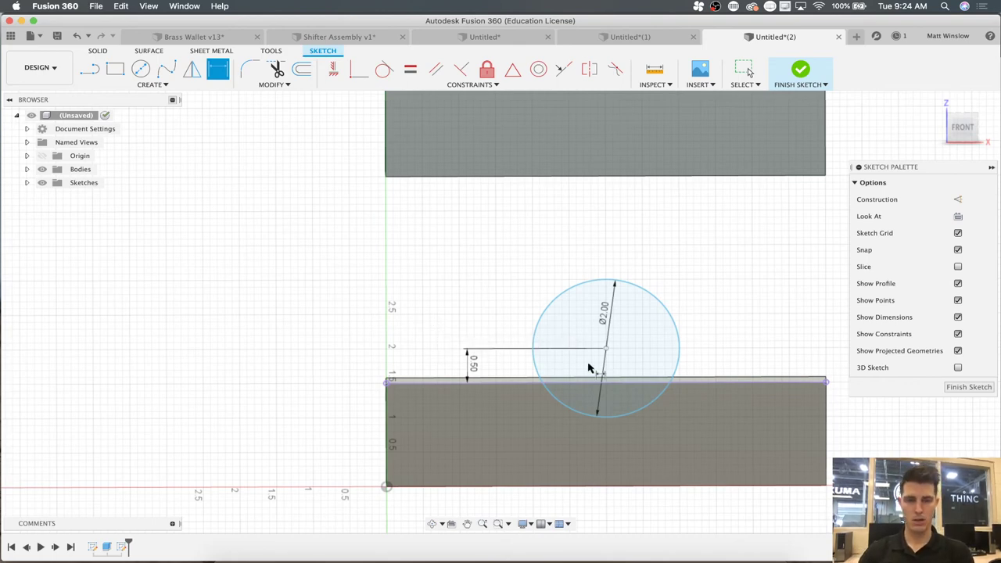
- Dimension the circle's center 3 in horizontally from the left edge of the lower block
click(606, 349)
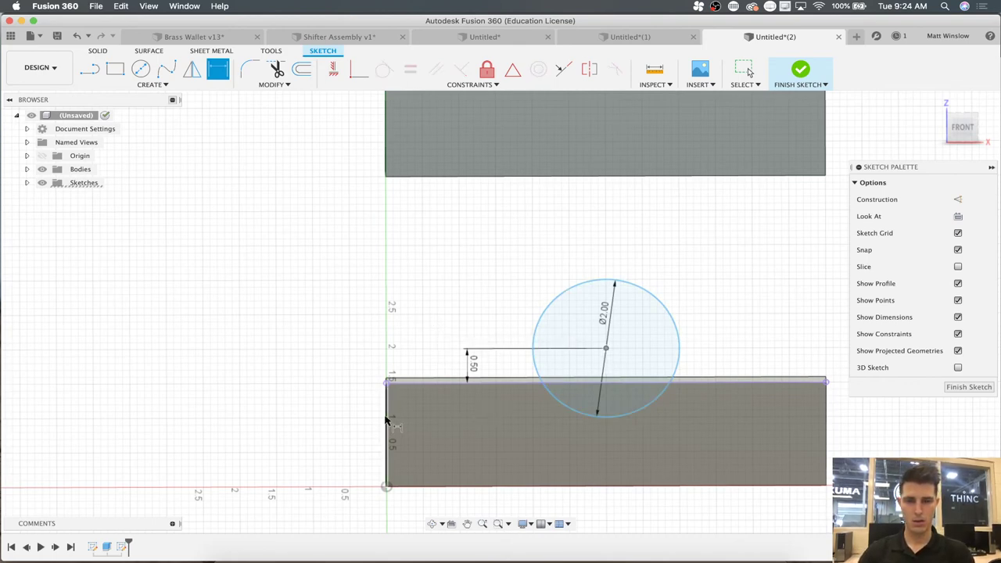
click(386, 420)
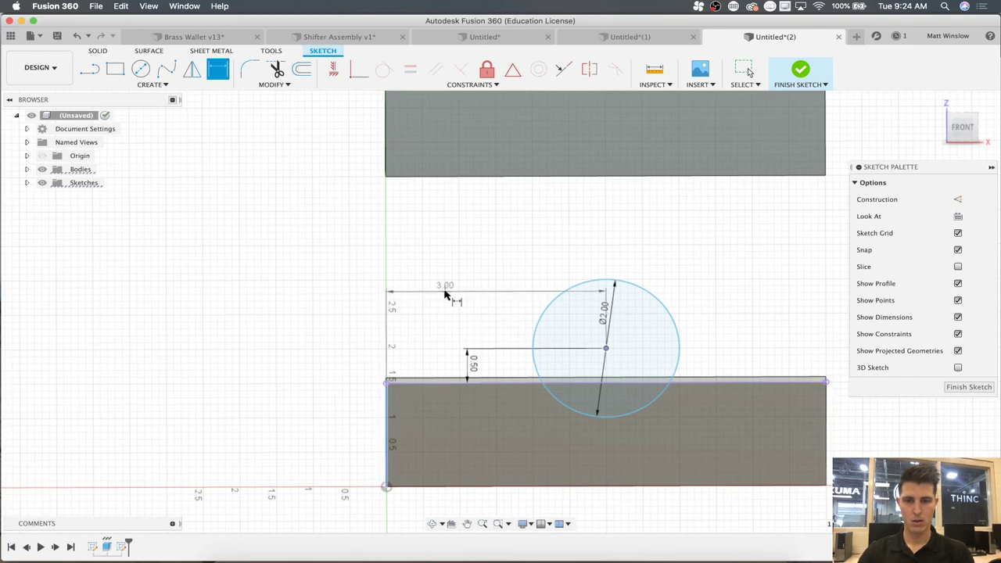
click(448, 297)
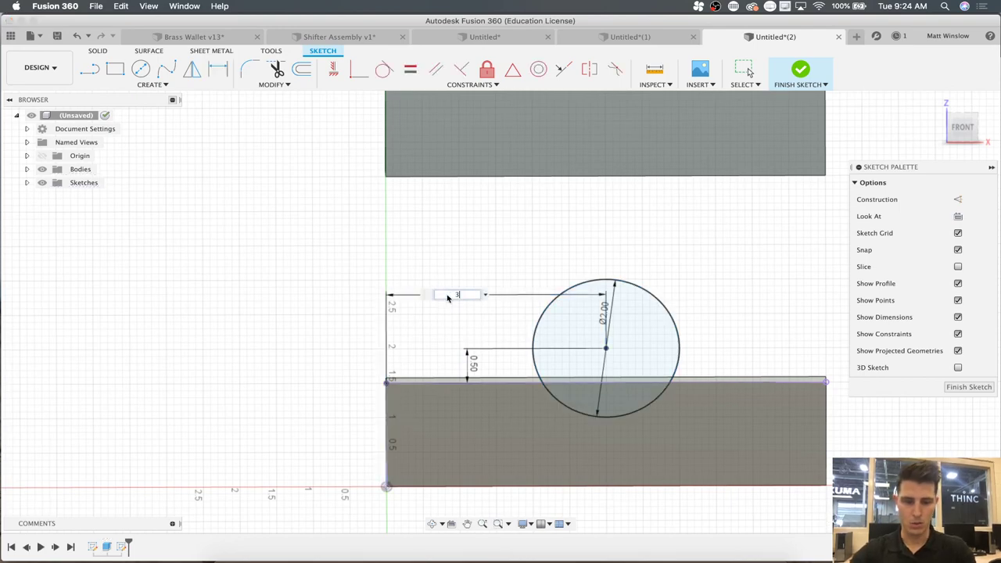
text(3.)
key(Return)
scroll(447, 300, down, 2)
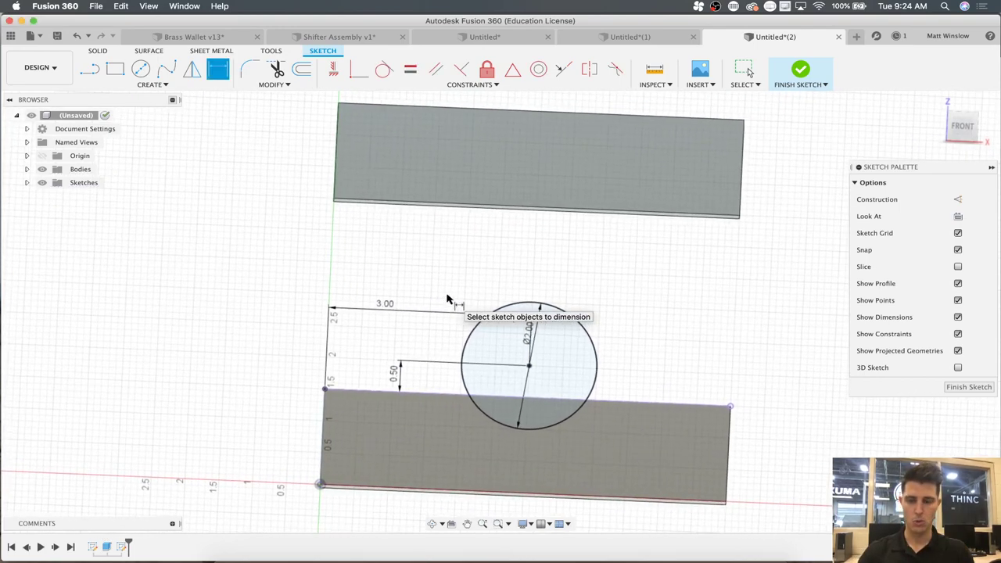
- Sketch a horizontal line about 8.5 in long between the blocks, above the circle, and convert it to construction geometry
key(c)
shift+middle_drag(543, 233, 495, 254)
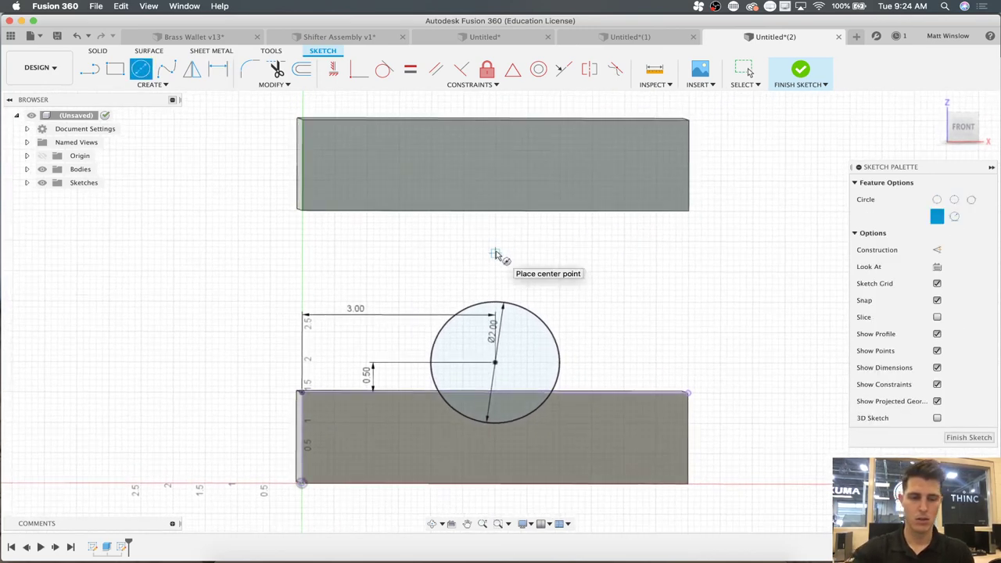
key(l)
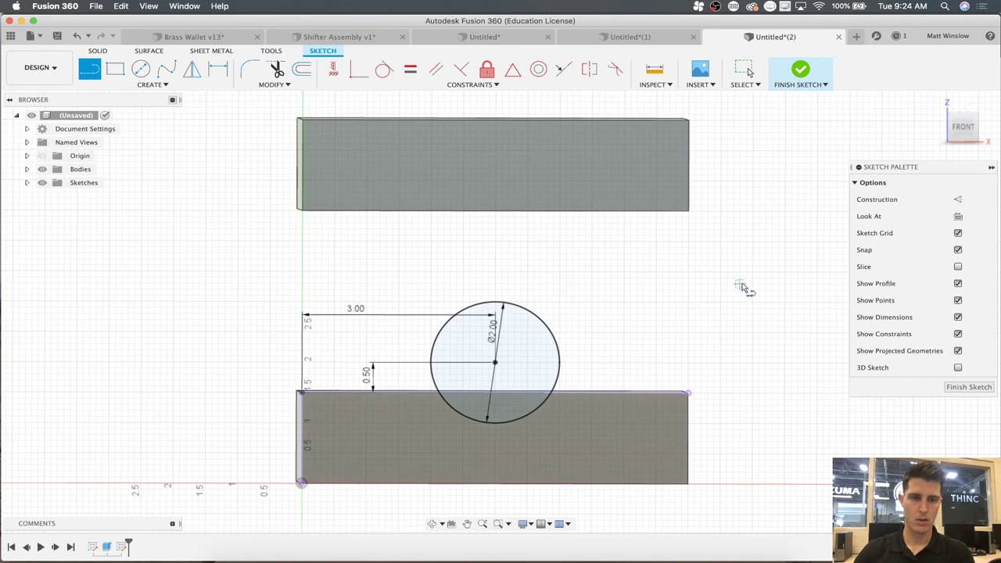
click(740, 290)
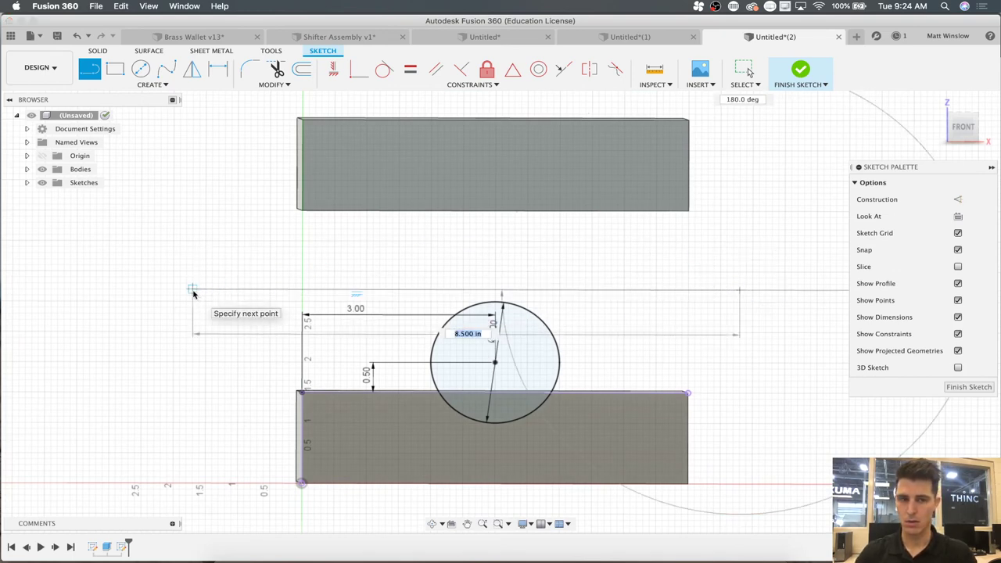
click(194, 290)
key(Escape)
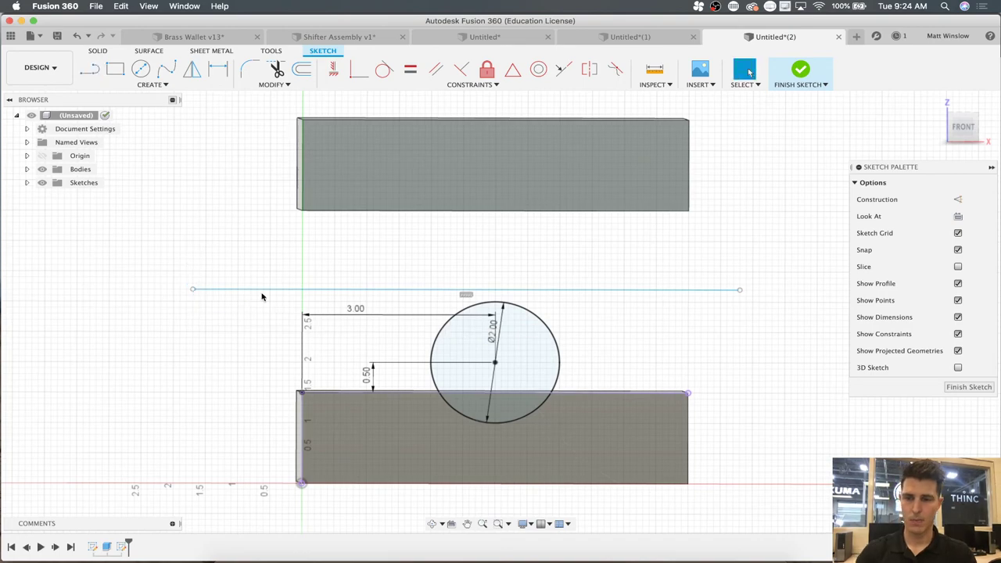
click(265, 290)
key(x)
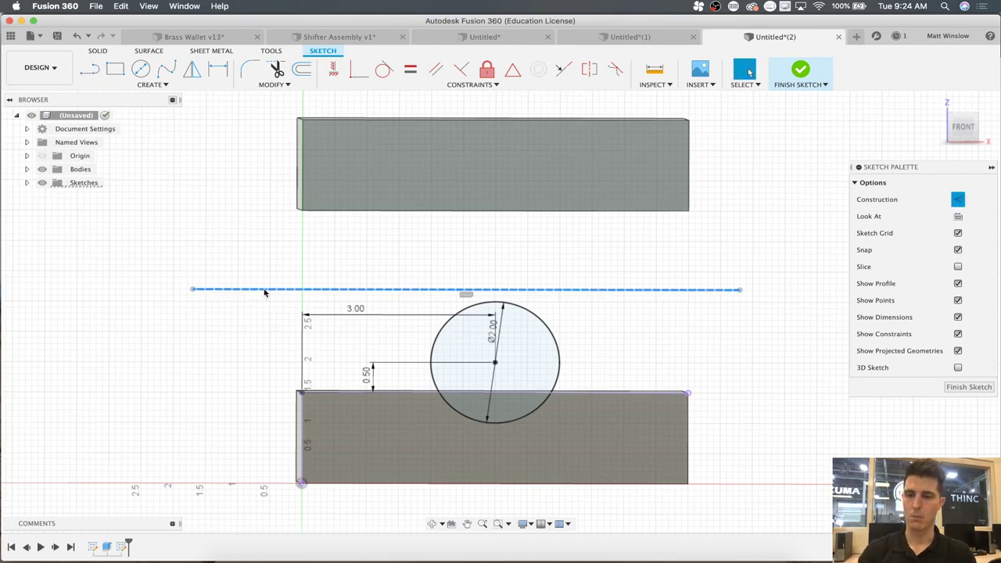
- Dimension the construction line 1.5 in above the upper edge of the lower block
shift+middle_drag(587, 237, 615, 247)
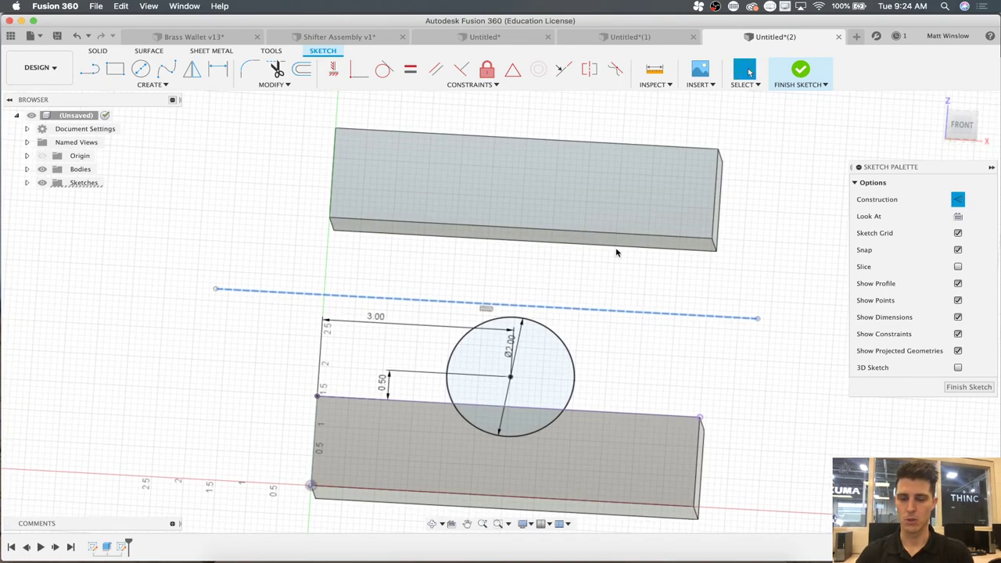
key(d)
click(682, 314)
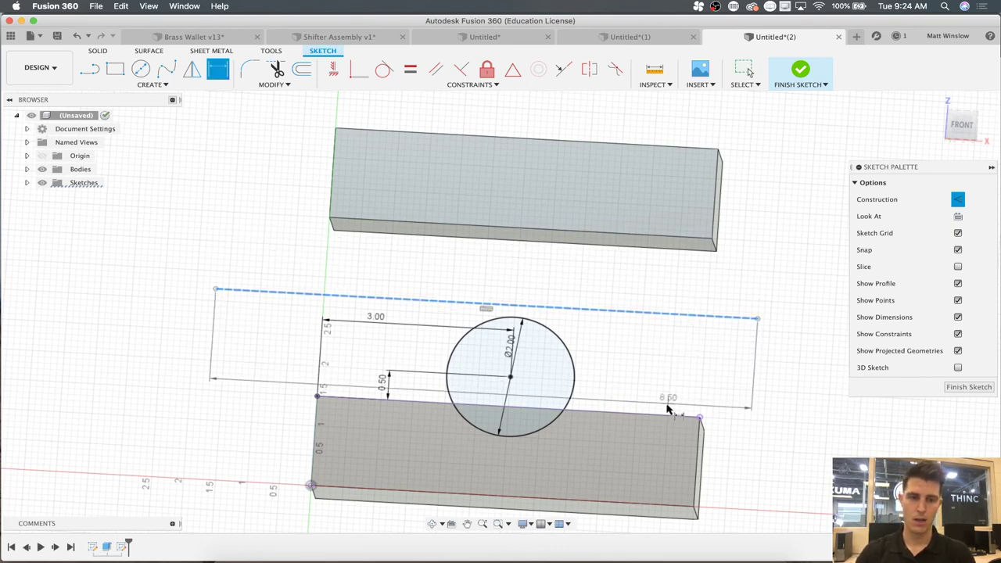
key(Escape)
click(664, 419)
click(751, 360)
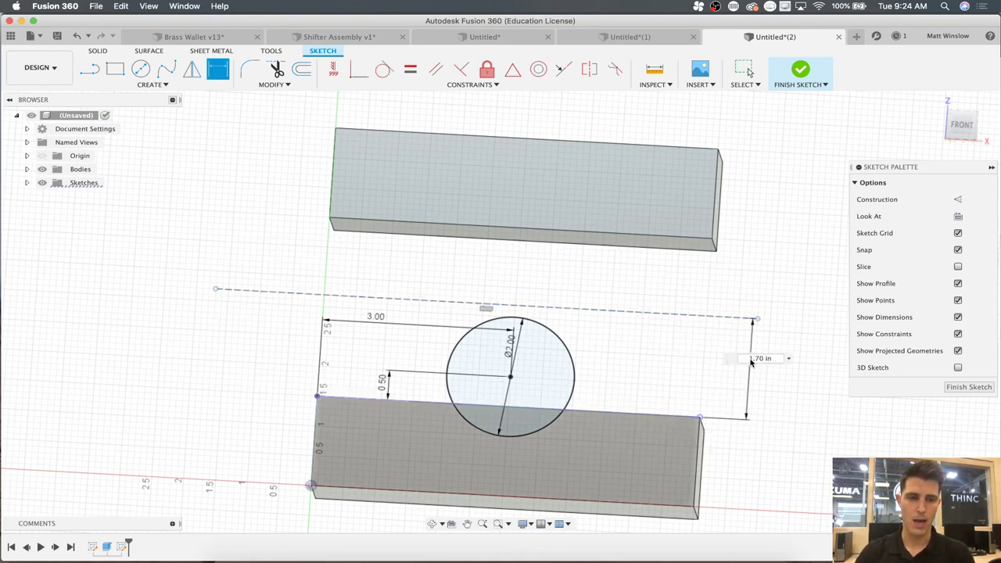
text(1.5)
key(Return)
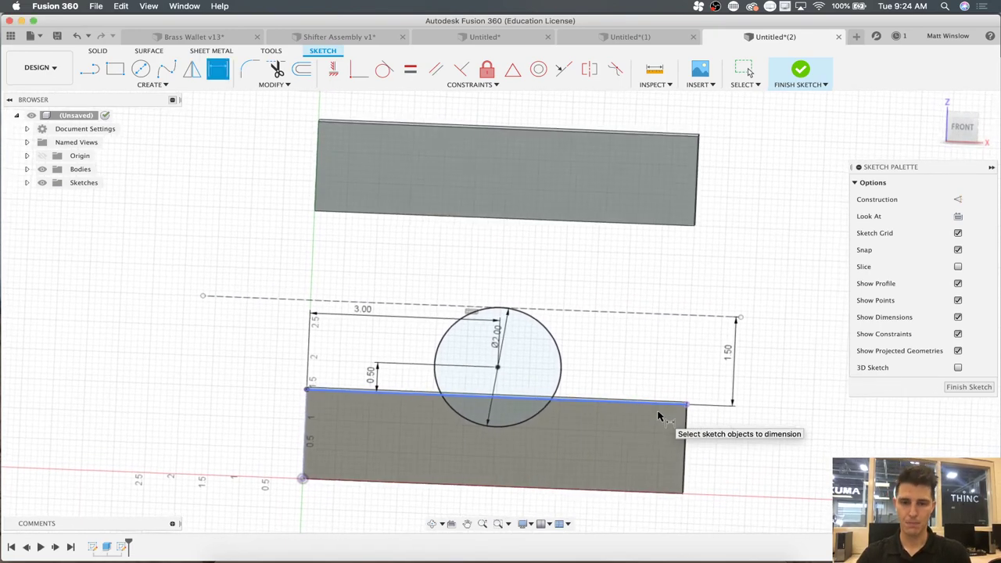
- Mirror the 2 in circle about the horizontal construction line and finish the sketch
click(162, 86)
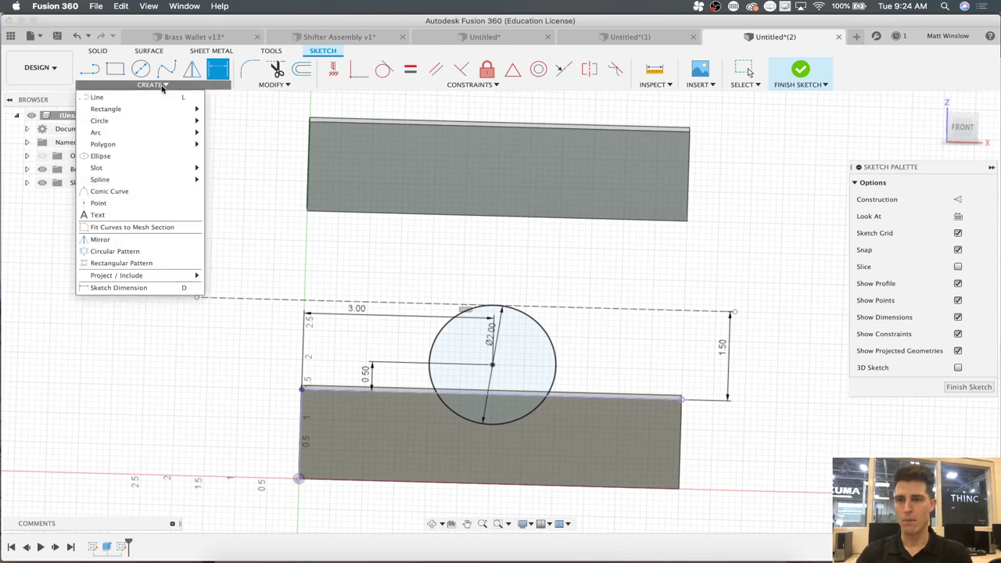
click(101, 239)
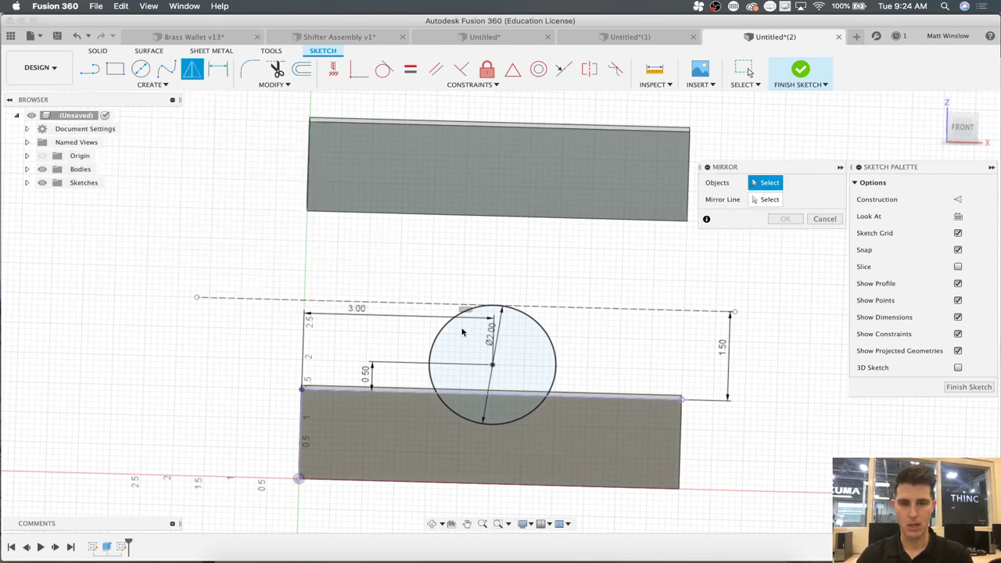
click(442, 334)
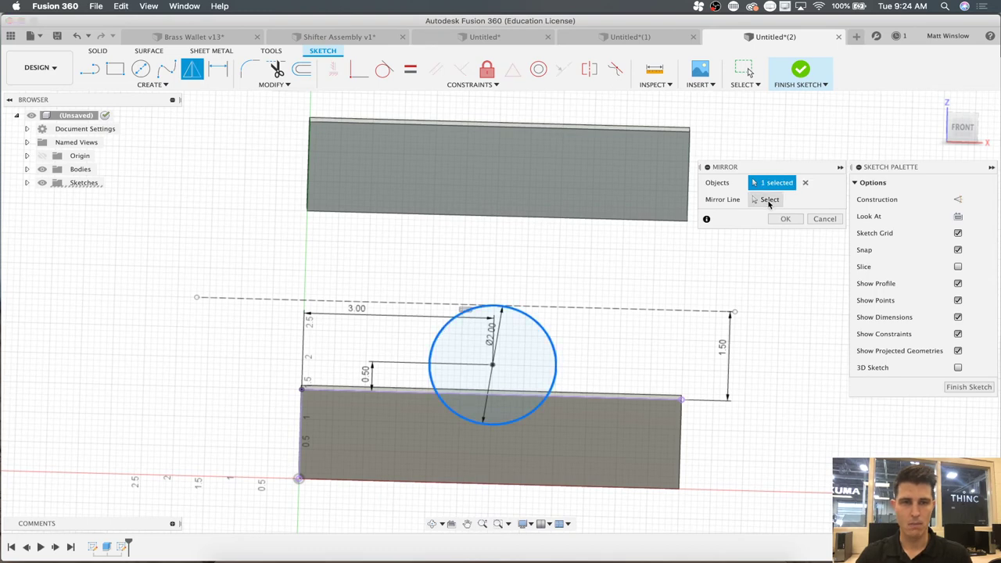
click(649, 311)
shift+middle_drag(648, 312, 754, 239)
click(796, 219)
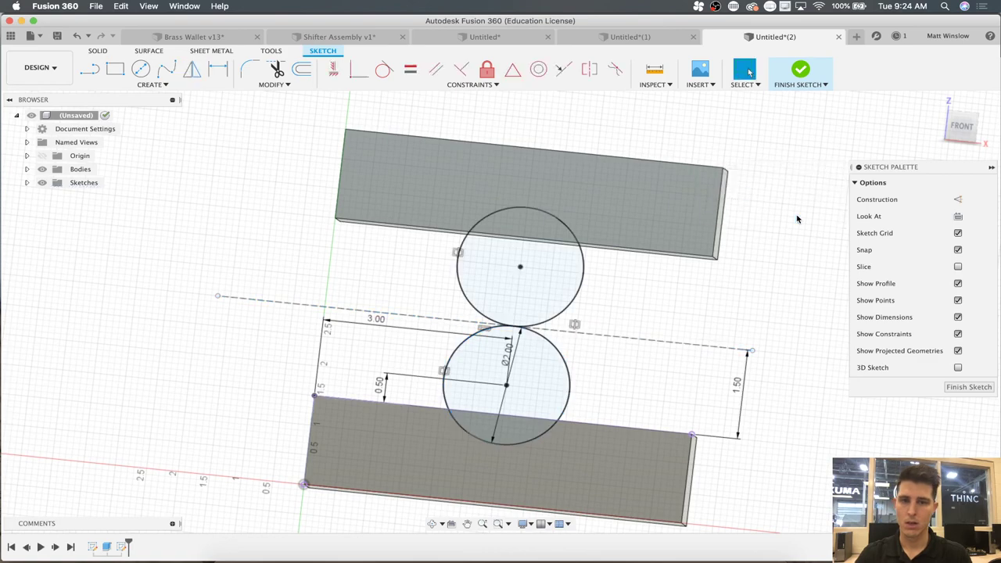
shift+middle_drag(797, 219, 803, 221)
click(963, 388)
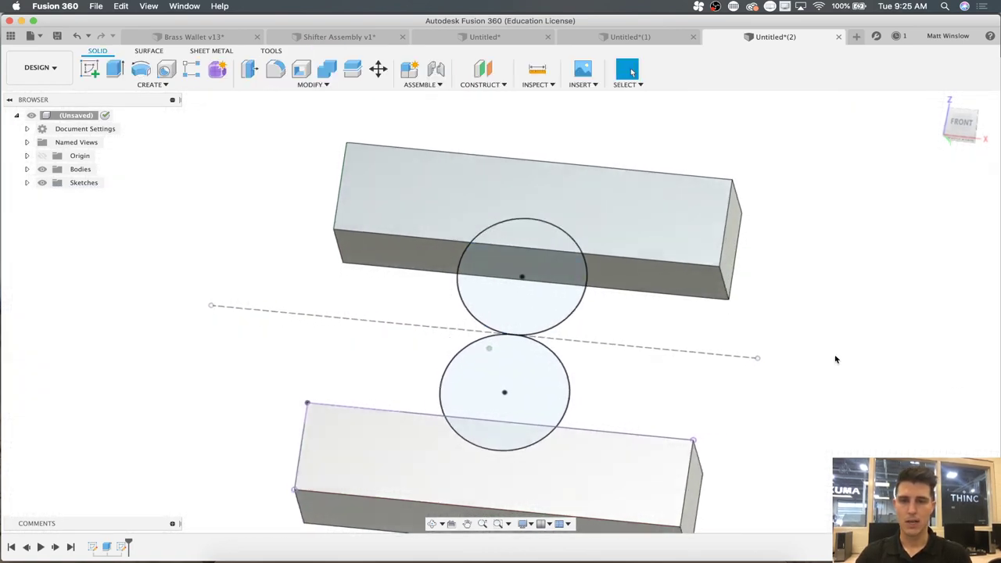
- Extrude the two circle segments overlapping the blocks by -0.75 in as a cut
click(116, 69)
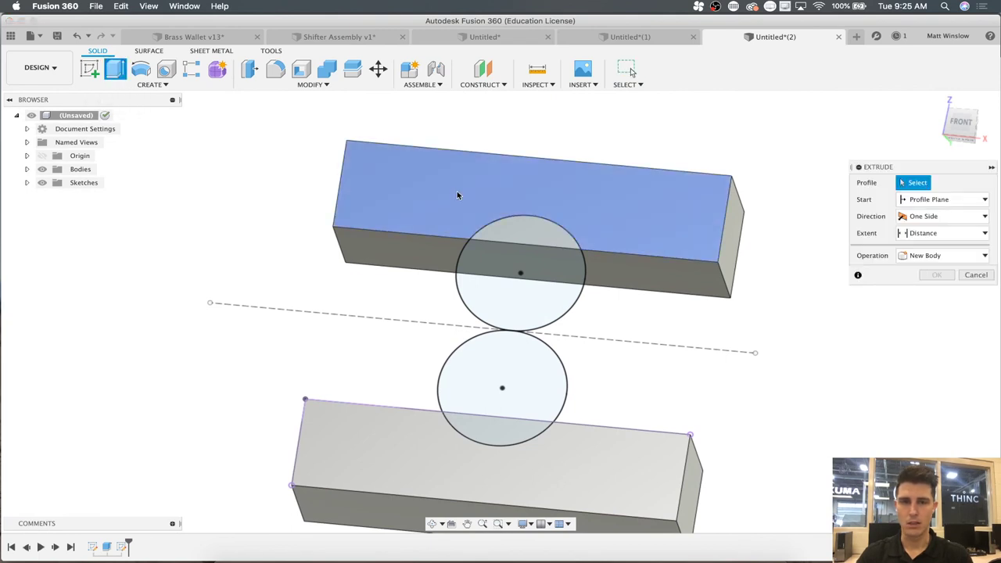
click(524, 228)
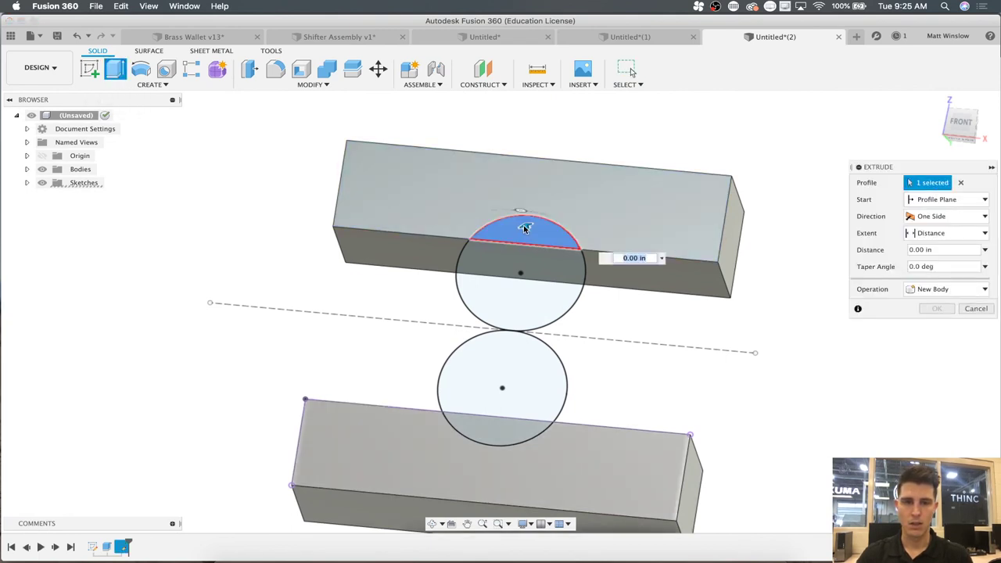
click(491, 429)
shift+middle_drag(492, 429, 478, 380)
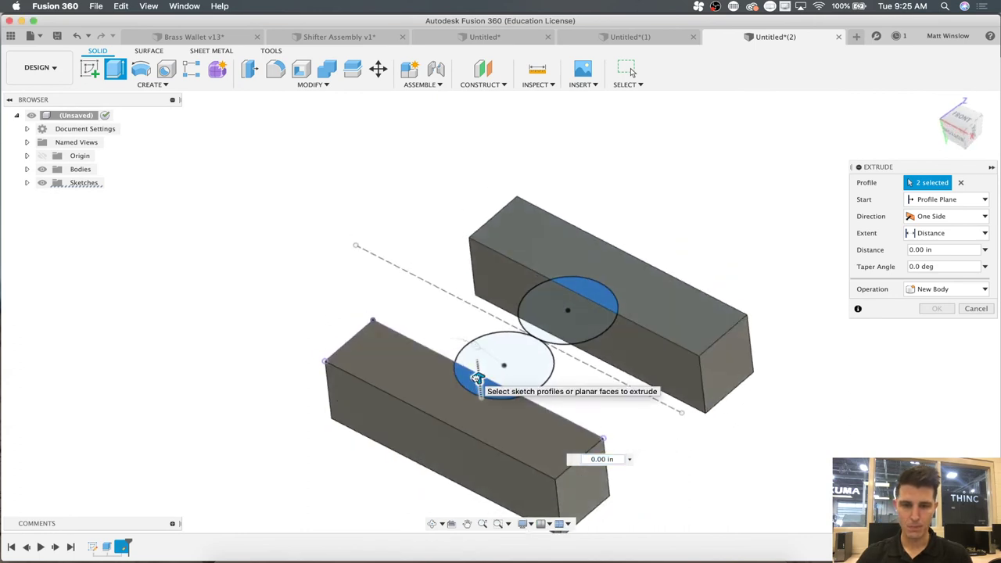
drag(477, 379, 481, 400)
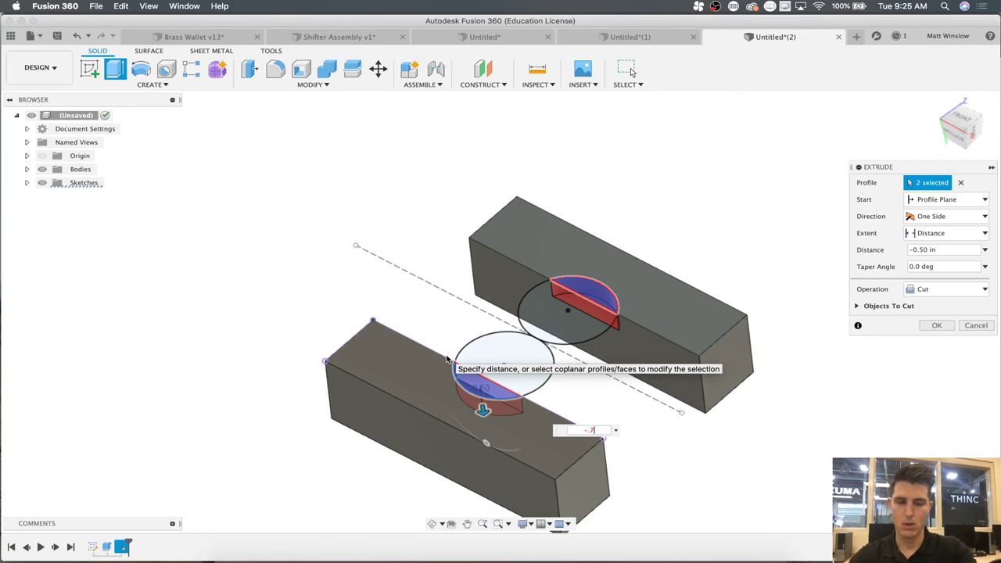
text(-.75)
key(Return)
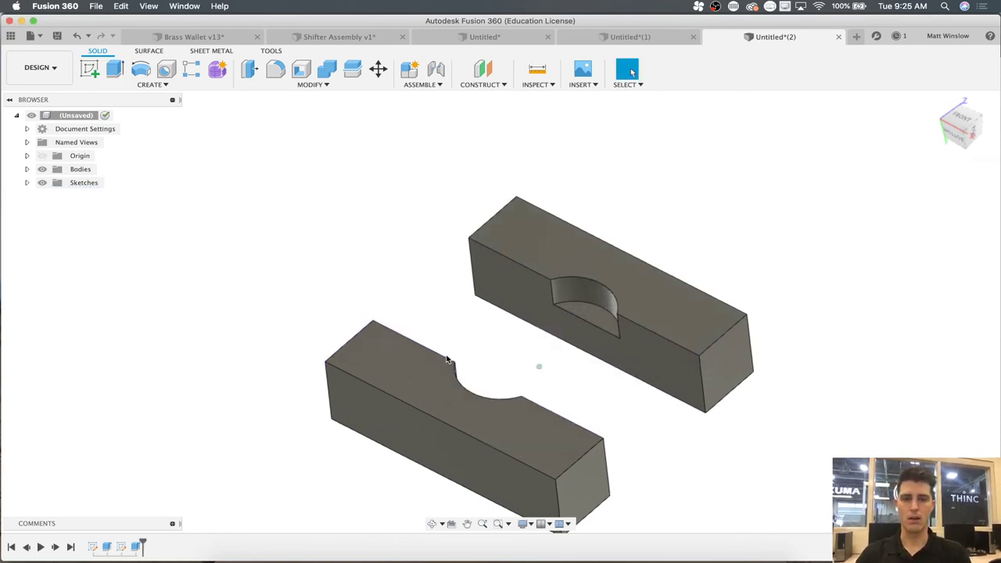
- Examine the round pockets cut into both blocks from several angles
shift+scroll(447, 359, down, 5)
shift+scroll(447, 359, down, 8)
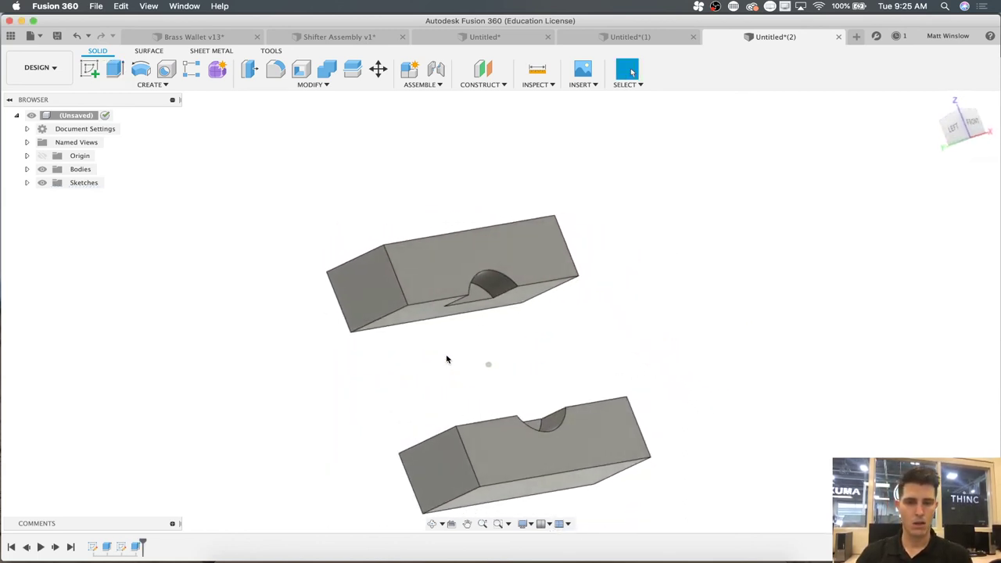
shift+scroll(447, 359, down, 8)
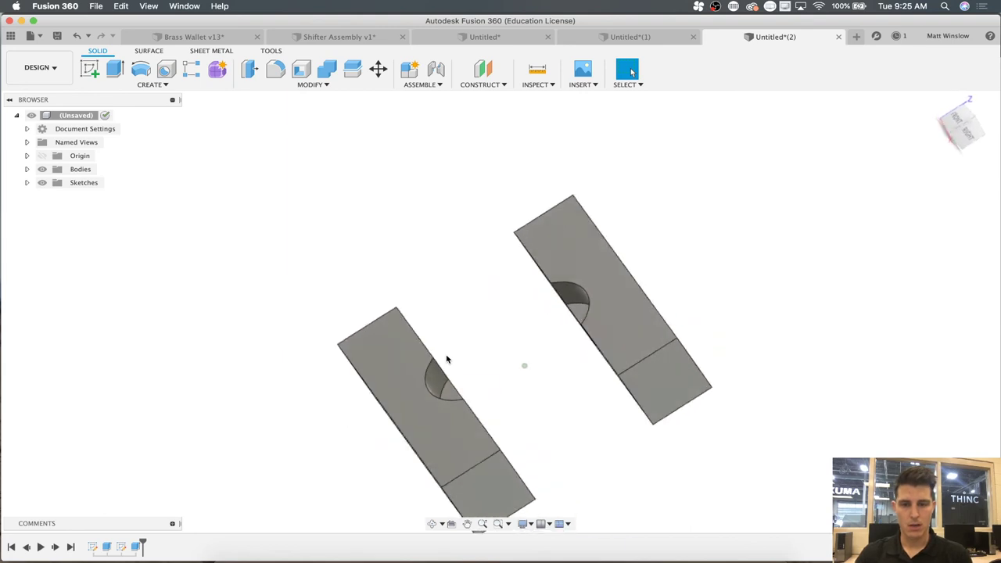
shift+scroll(447, 359, down, 8)
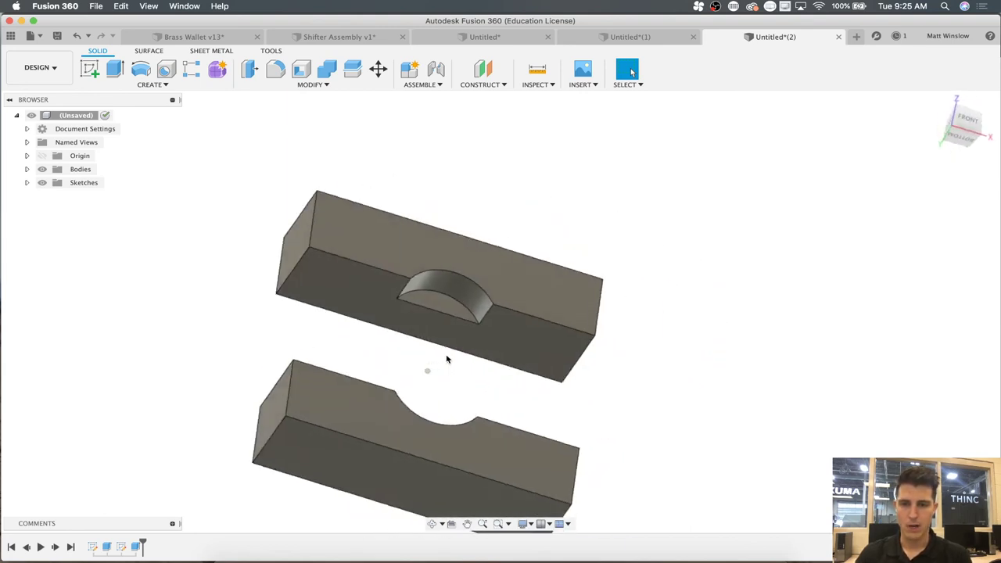
shift+scroll(446, 359, down, 8)
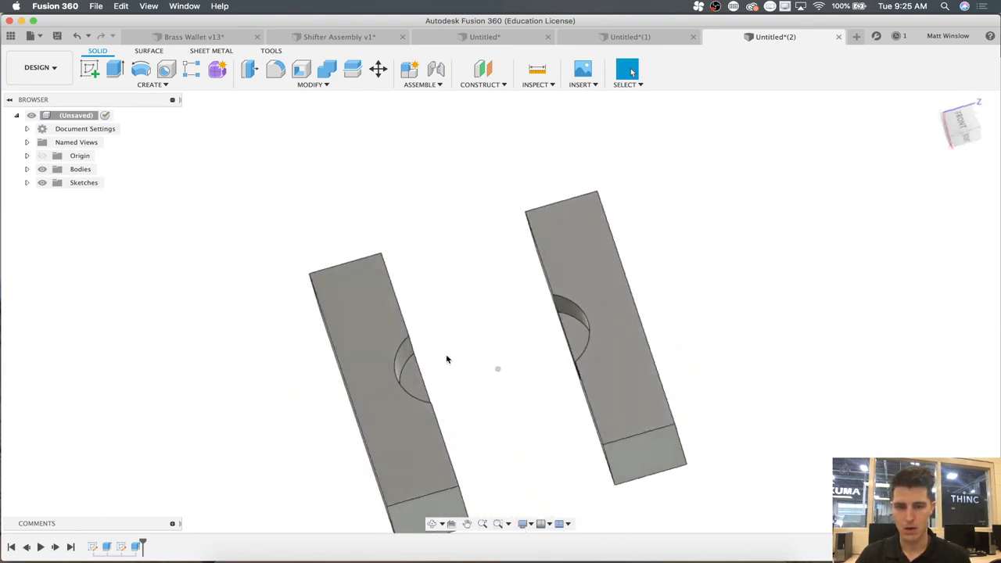
shift+scroll(447, 359, down, 8)
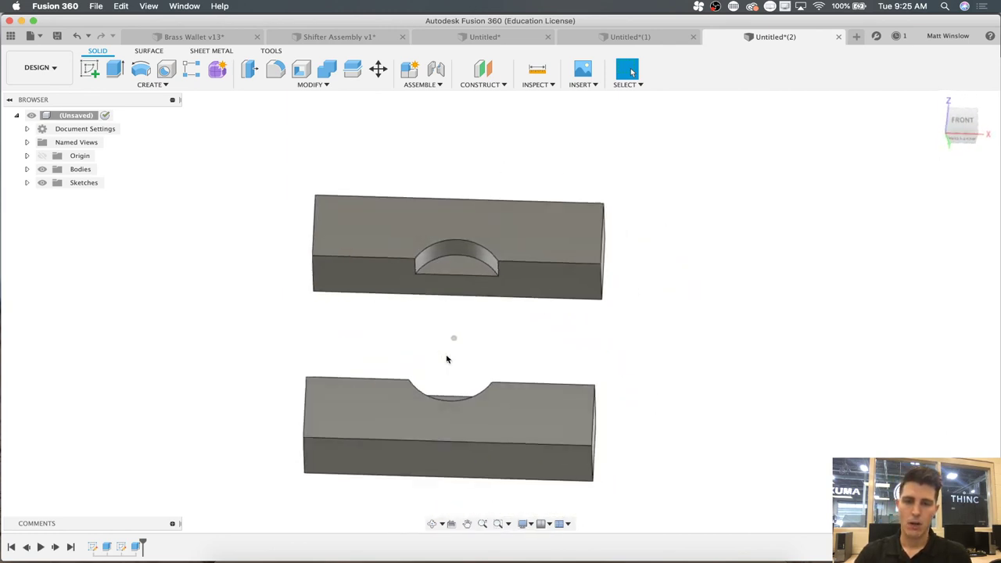
shift+scroll(447, 359, down, 6)
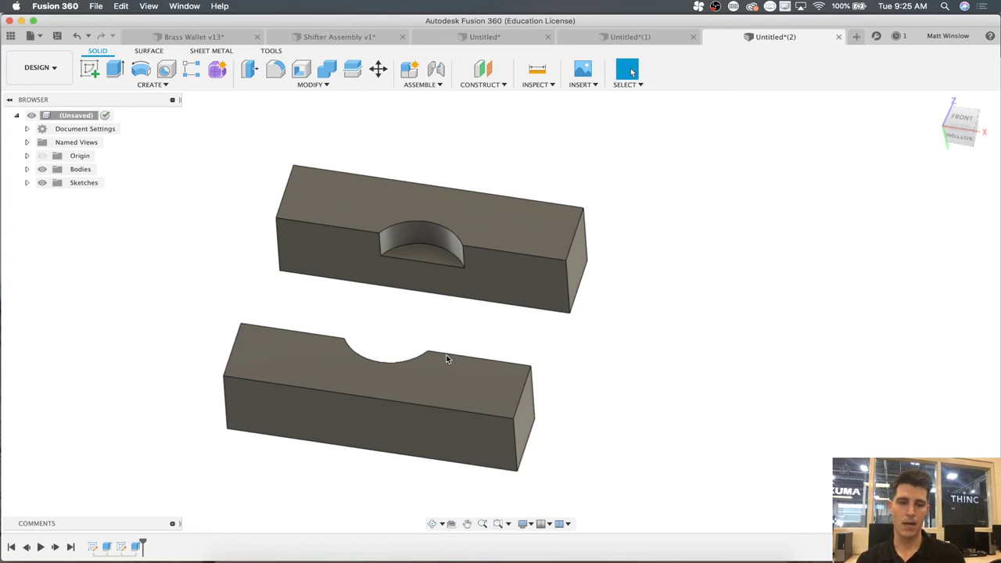
shift+scroll(447, 356, right, 4)
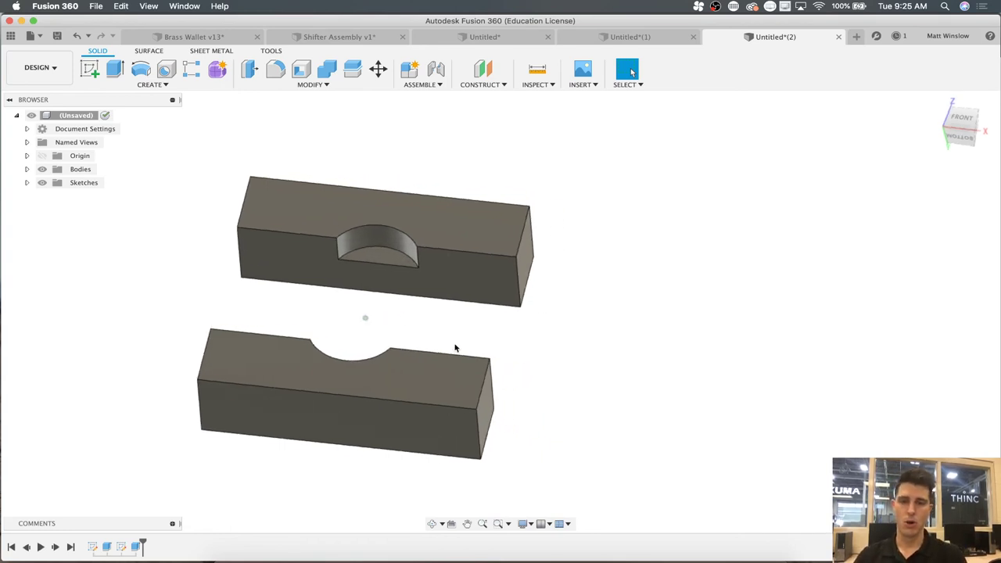
- Start a new sketch on the front origin plane at the lower block
click(89, 69)
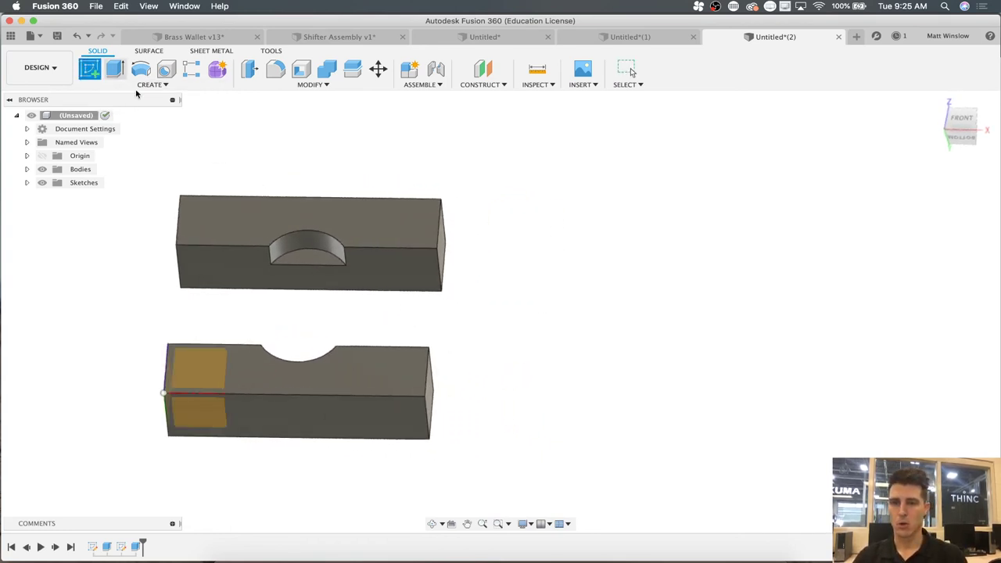
click(196, 380)
click(189, 369)
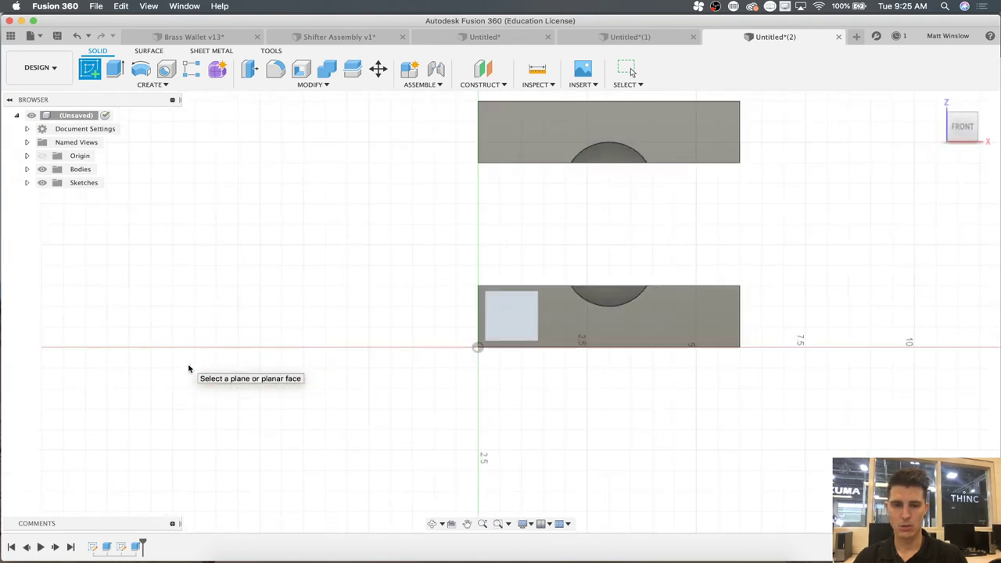
- Sketch a circle beside the blocks, set its diameter to 2 in and finish the sketch
key(c)
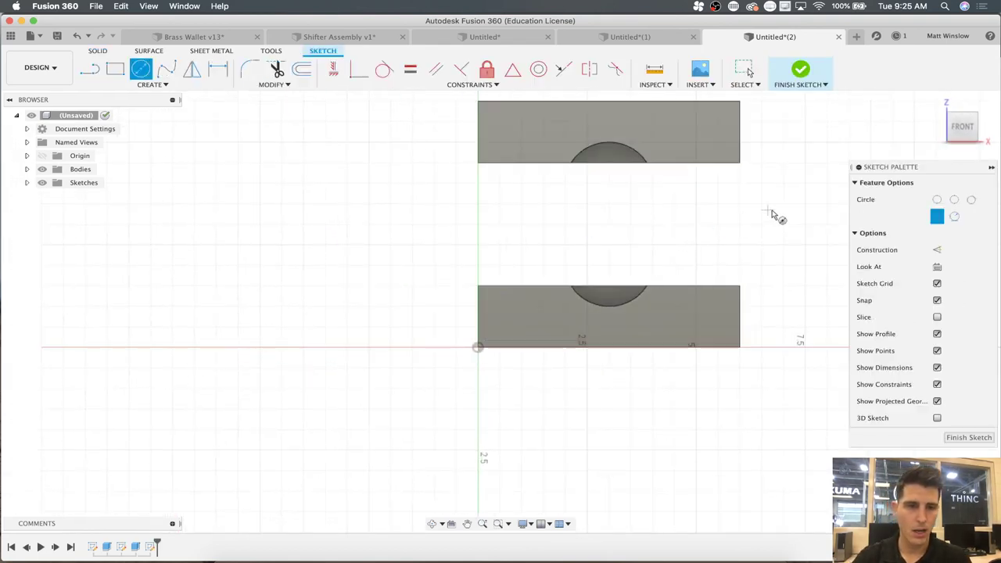
click(679, 239)
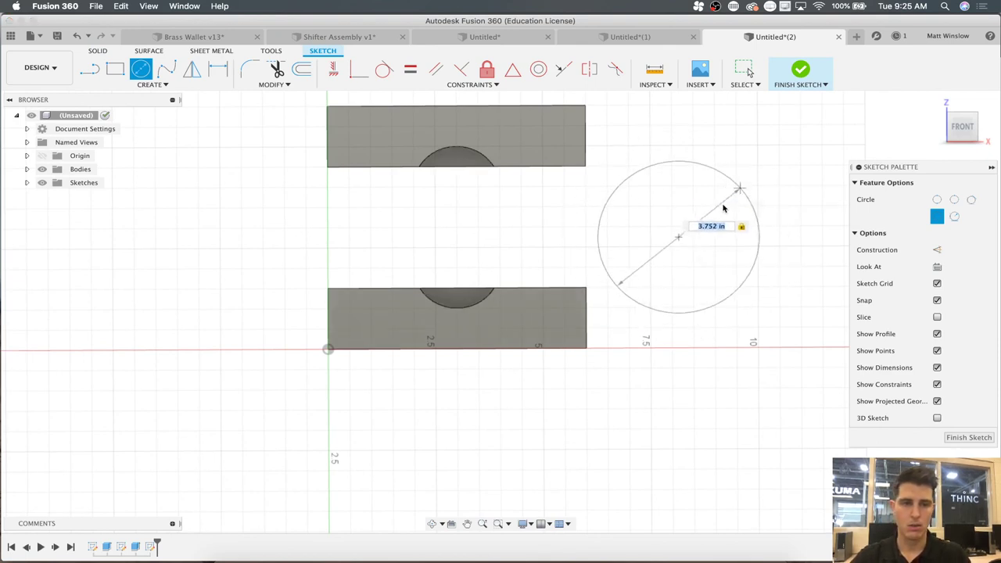
key(Return)
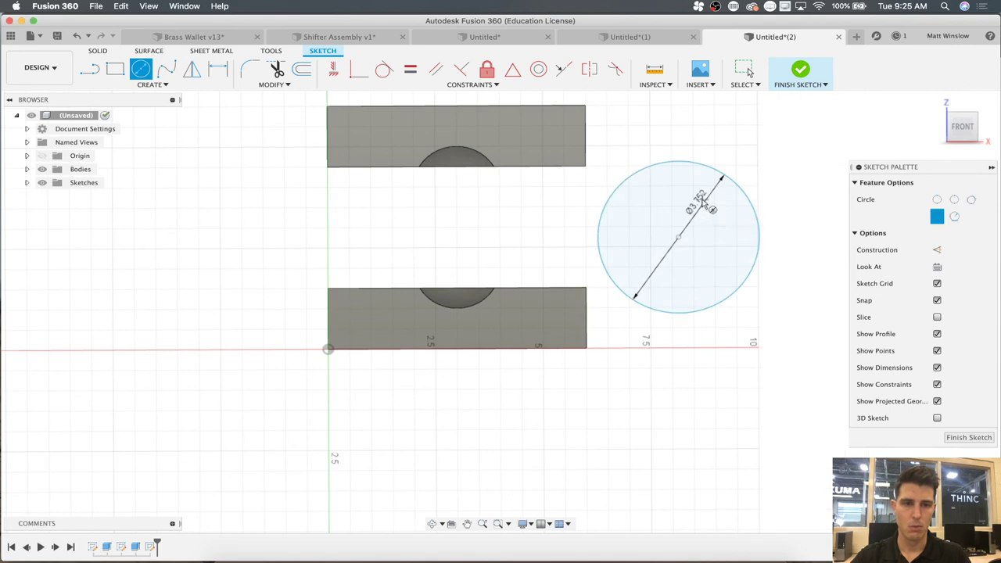
key(Escape)
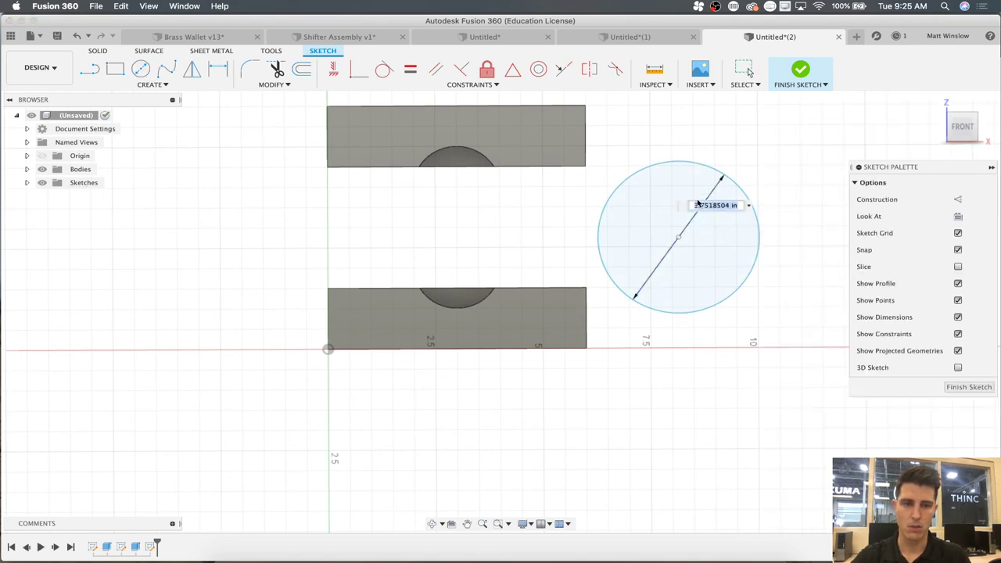
text(2)
key(Return)
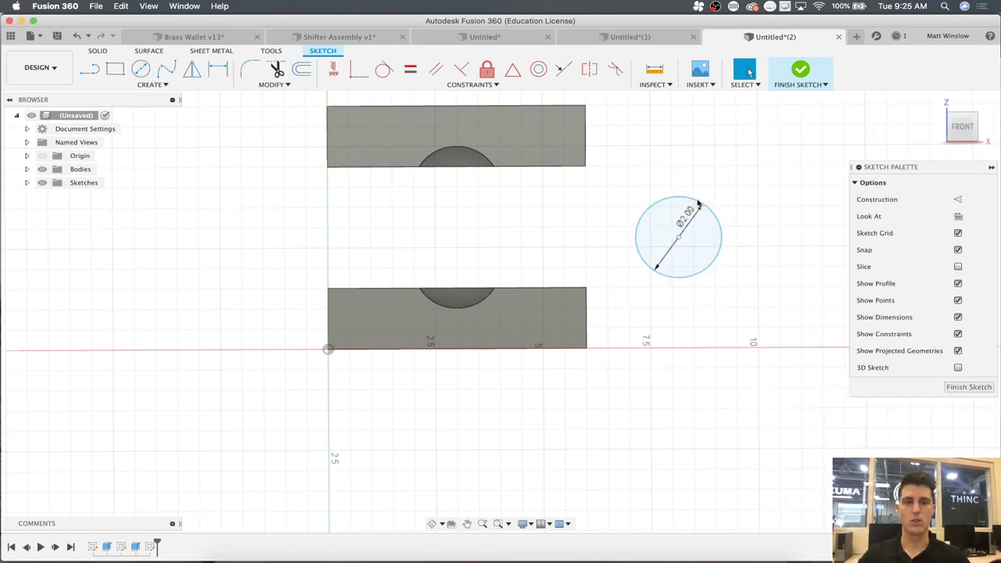
click(970, 387)
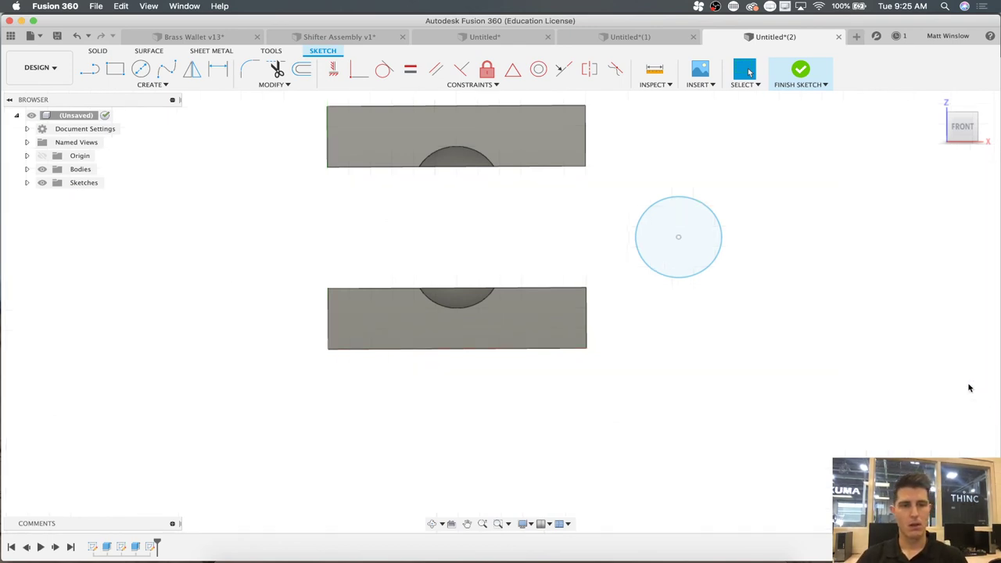
- Extrude the 2 in circle by 3 in as a new component
click(689, 260)
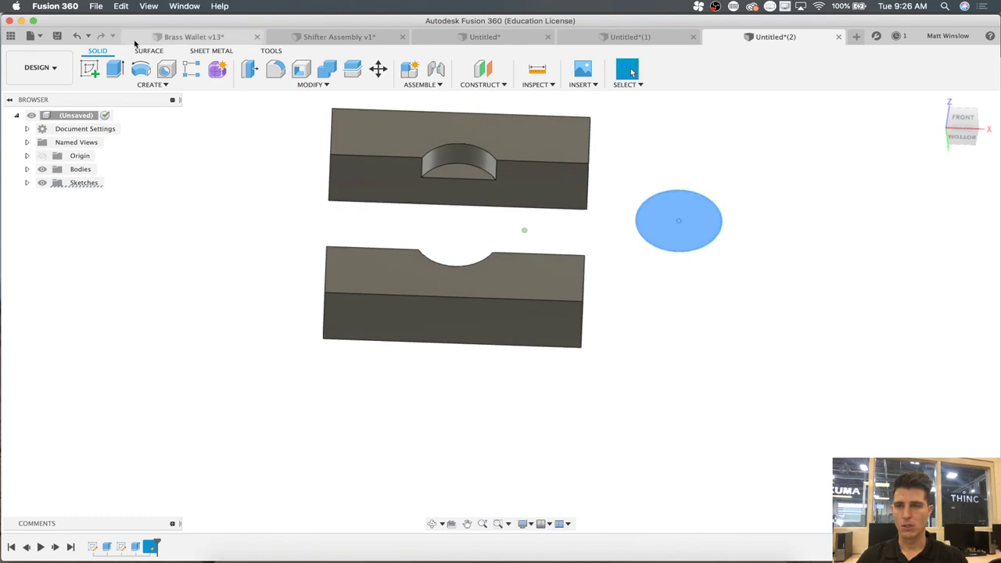
click(113, 70)
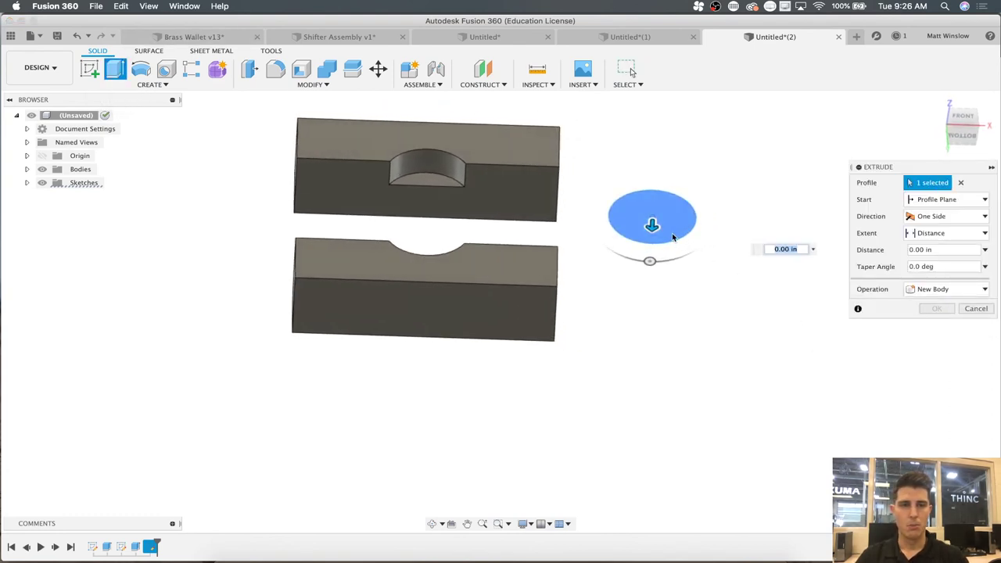
drag(652, 226, 647, 319)
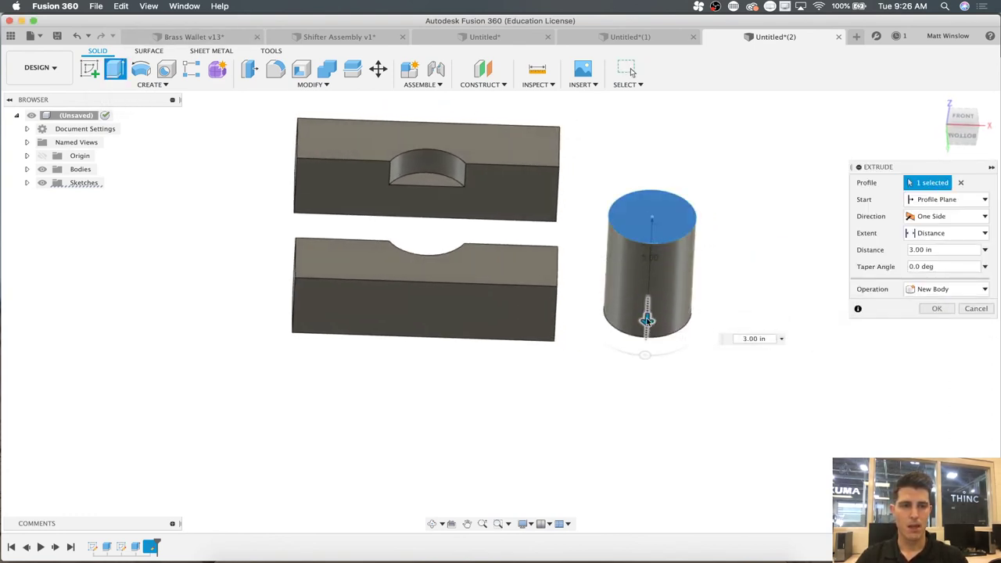
click(960, 289)
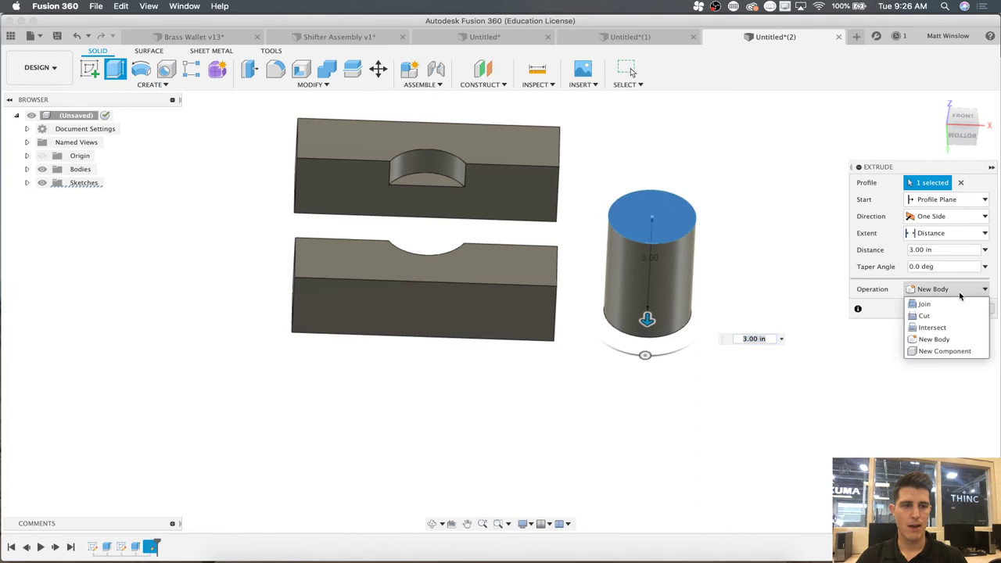
click(961, 351)
shift+middle_drag(950, 354, 878, 309)
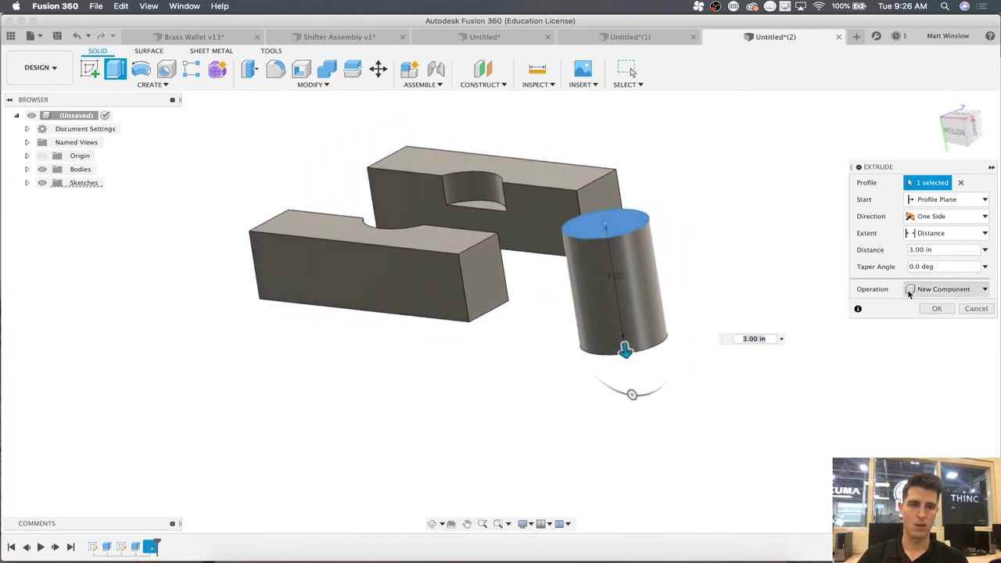
click(934, 309)
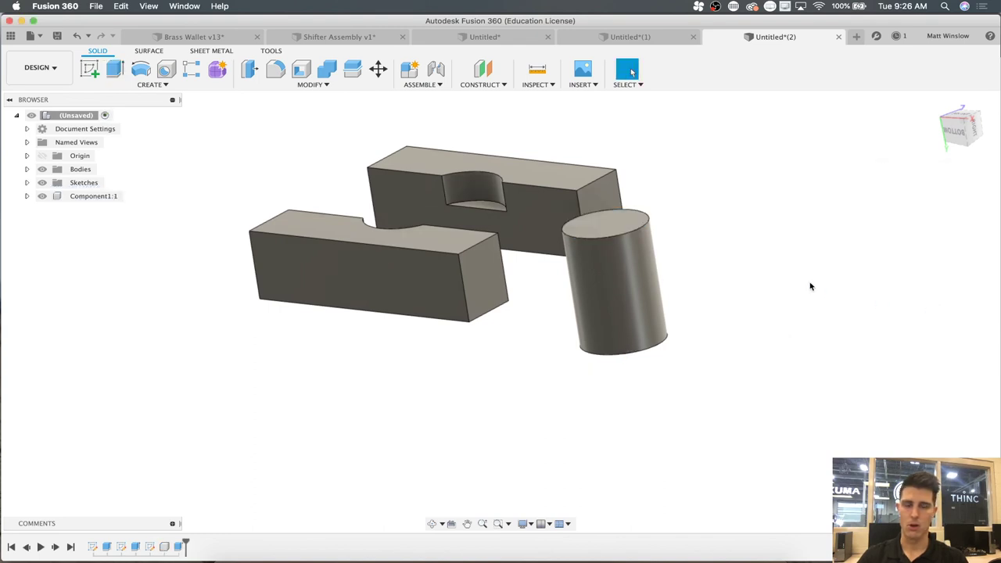
- Try placing the cylinder freehand at the lower block's pocket, and move it back out beside the blocks
shift+scroll(810, 287, left, 5)
shift+scroll(810, 286, right, 5)
shift+scroll(810, 286, right, 3)
shift+scroll(586, 423, left, 3)
drag(585, 418, 586, 357)
shift+middle_drag(586, 360, 645, 247)
mouse_move(644, 247)
mouse_down()
mouse_move(555, 260)
mouse_move(499, 288)
mouse_up()
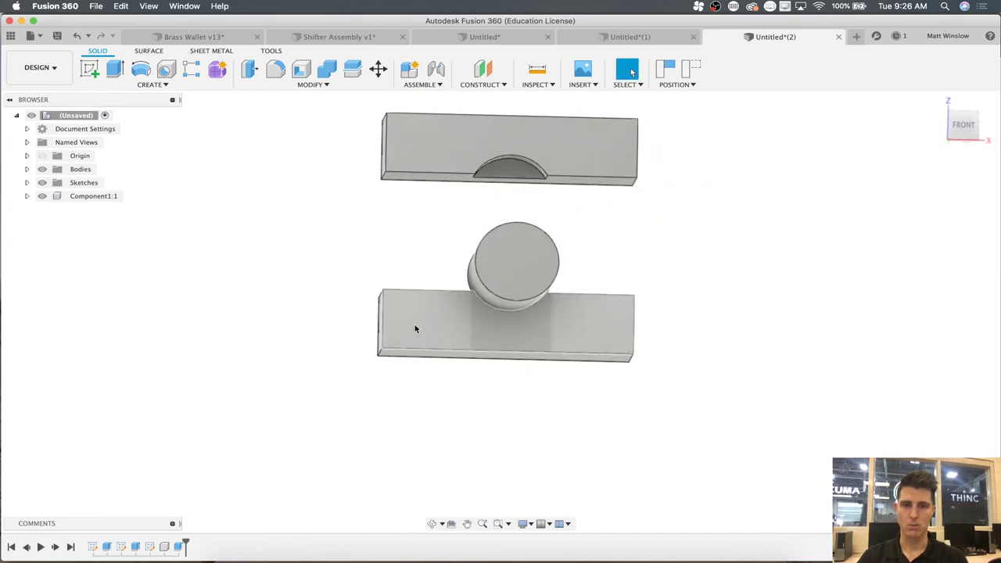
mouse_move(513, 242)
mouse_down()
mouse_move(783, 194)
mouse_move(513, 240)
mouse_up()
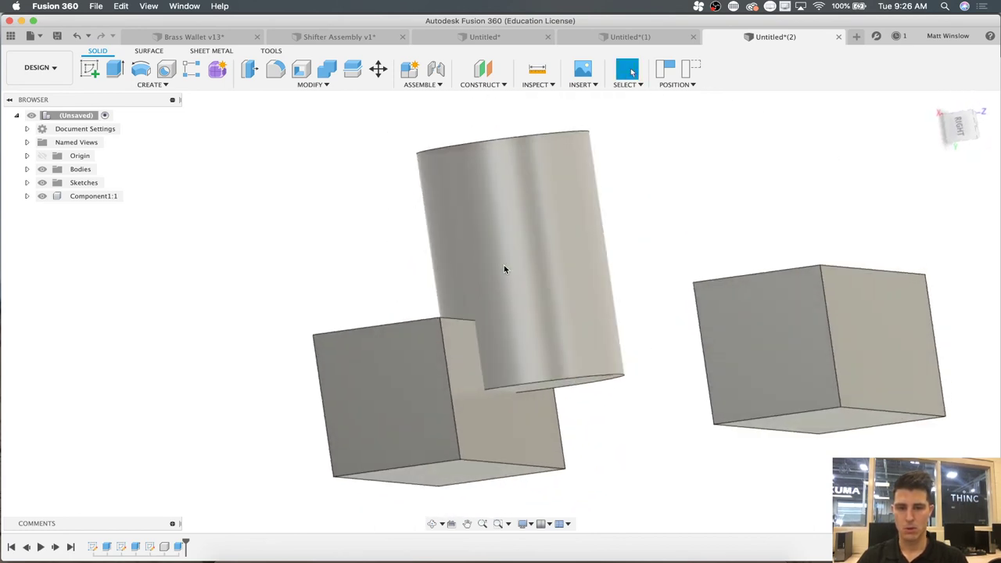
drag(504, 249, 507, 257)
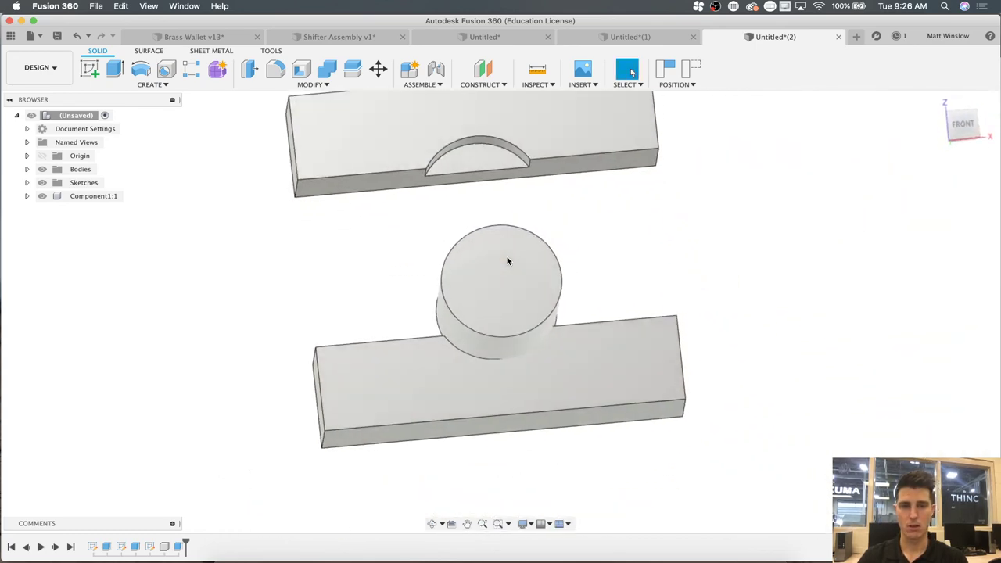
drag(510, 261, 759, 202)
key(Return)
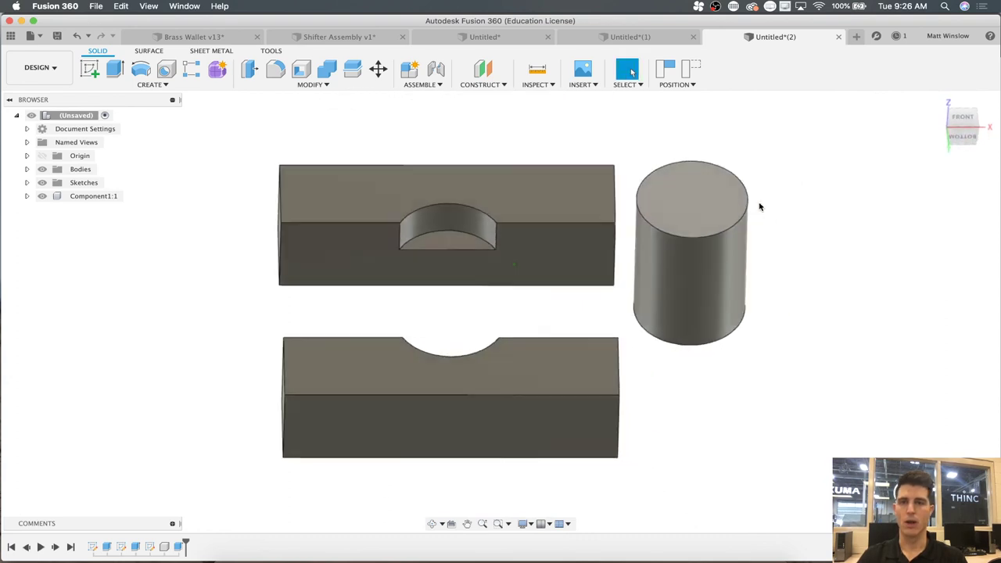
- Capture the cylinder's position and join its rear face centre to the arc centre of the lower block's pocket floor with zero offsets
click(435, 72)
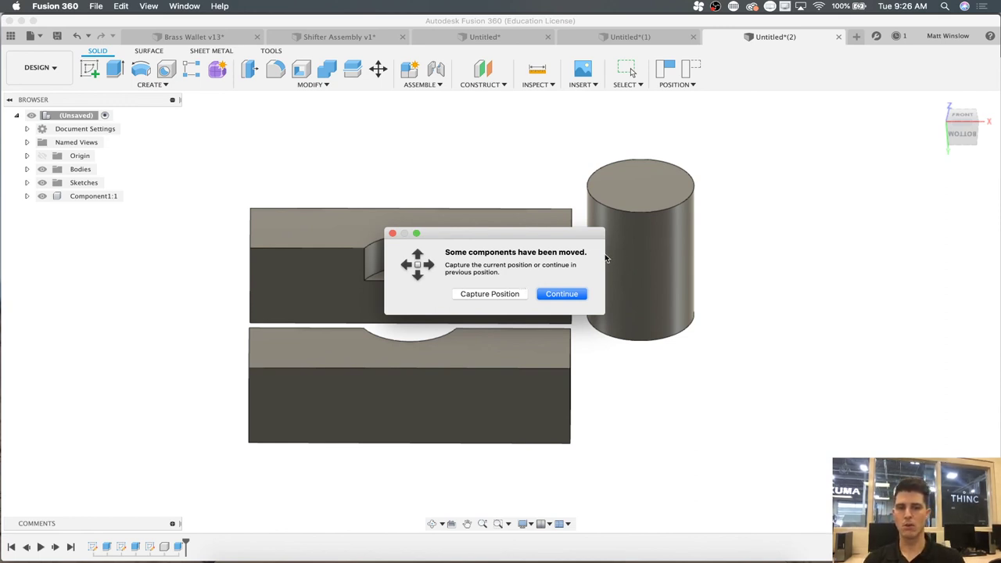
click(490, 294)
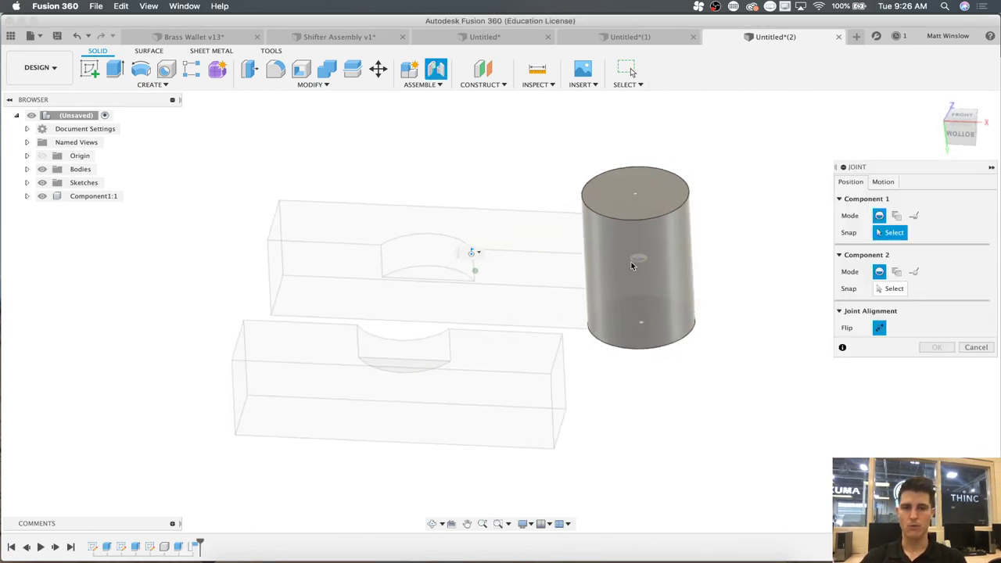
shift+scroll(656, 325, right, 2)
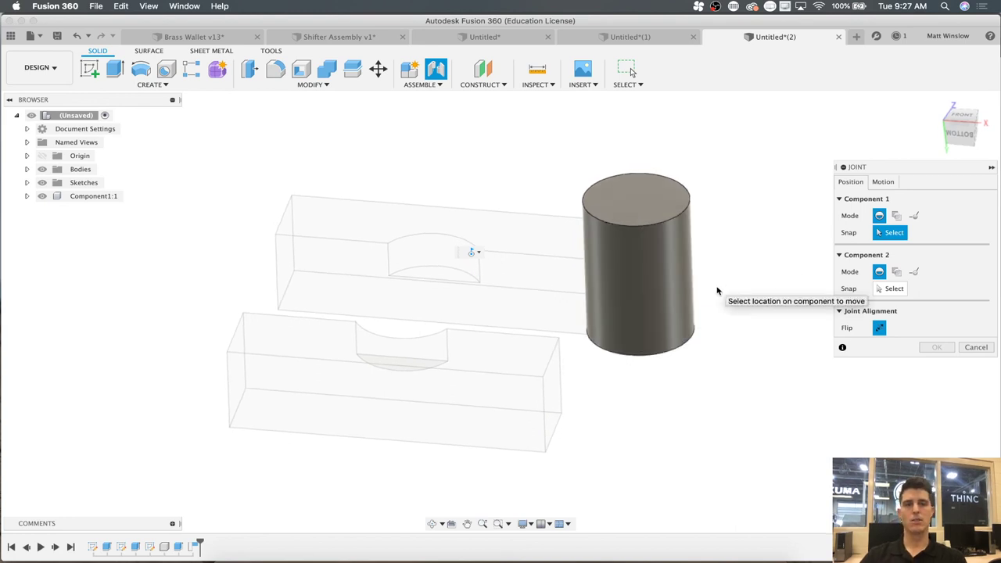
shift+scroll(717, 291, down, 5)
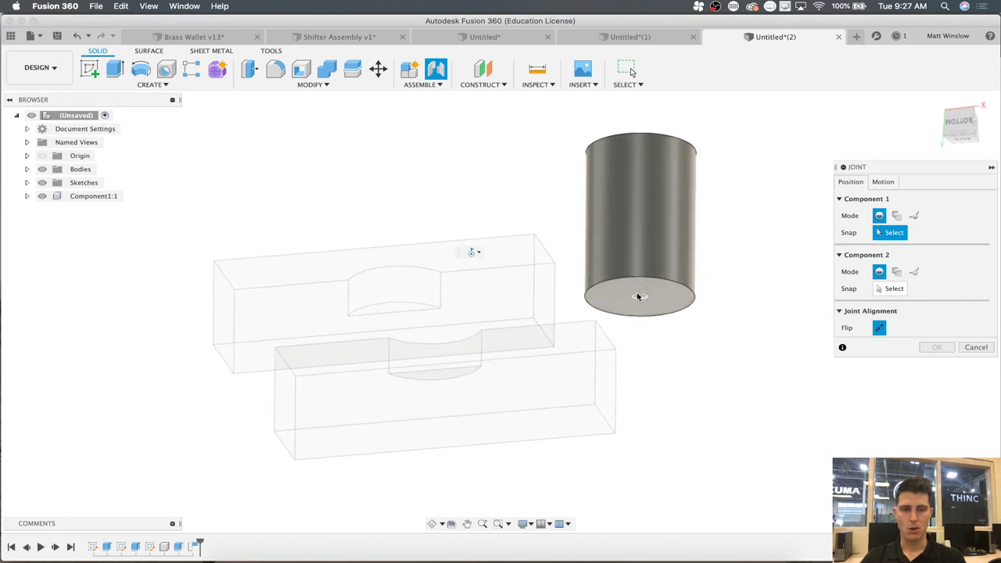
shift+scroll(519, 322, up, 8)
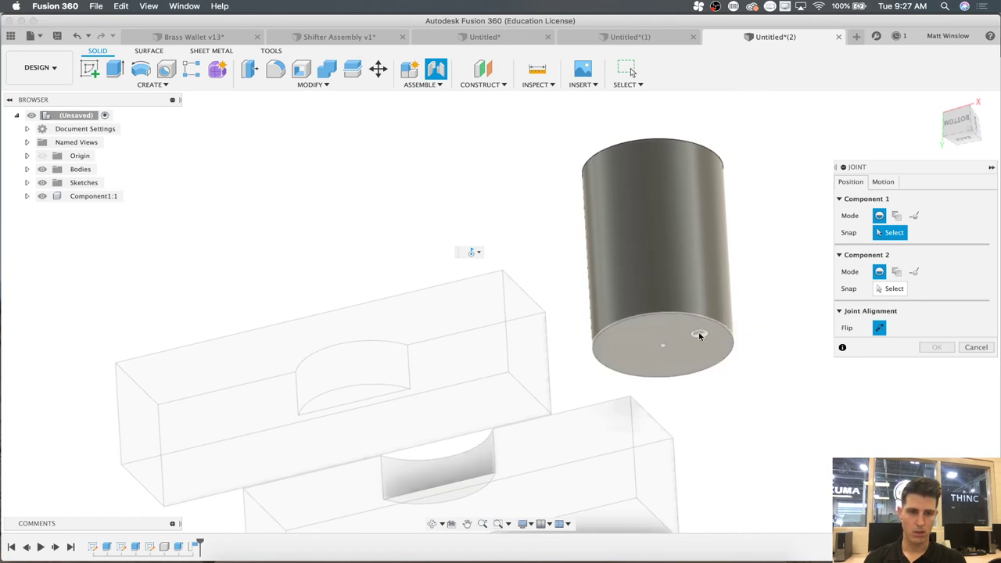
click(663, 347)
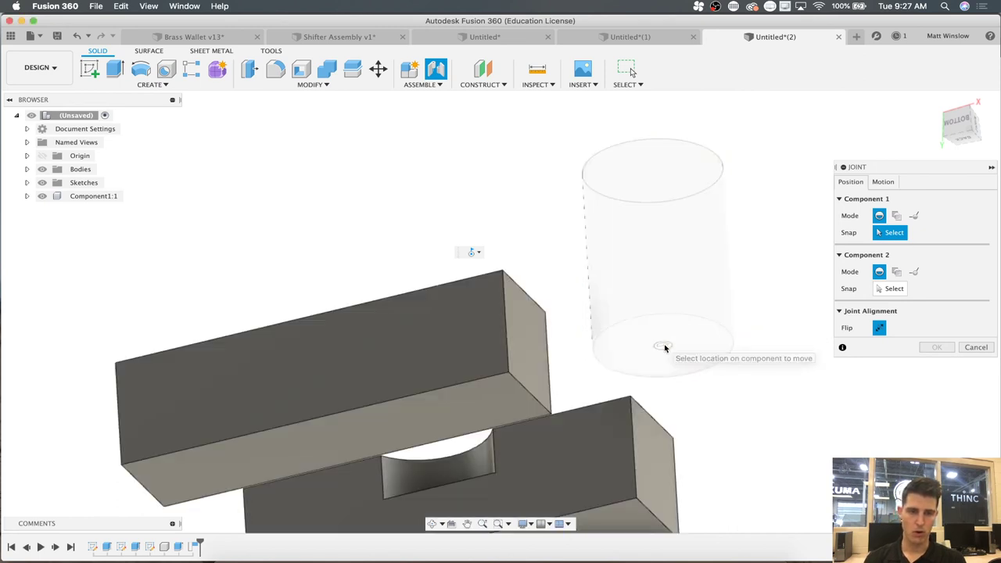
shift+middle_drag(665, 348, 693, 350)
shift+middle_drag(354, 294, 340, 294)
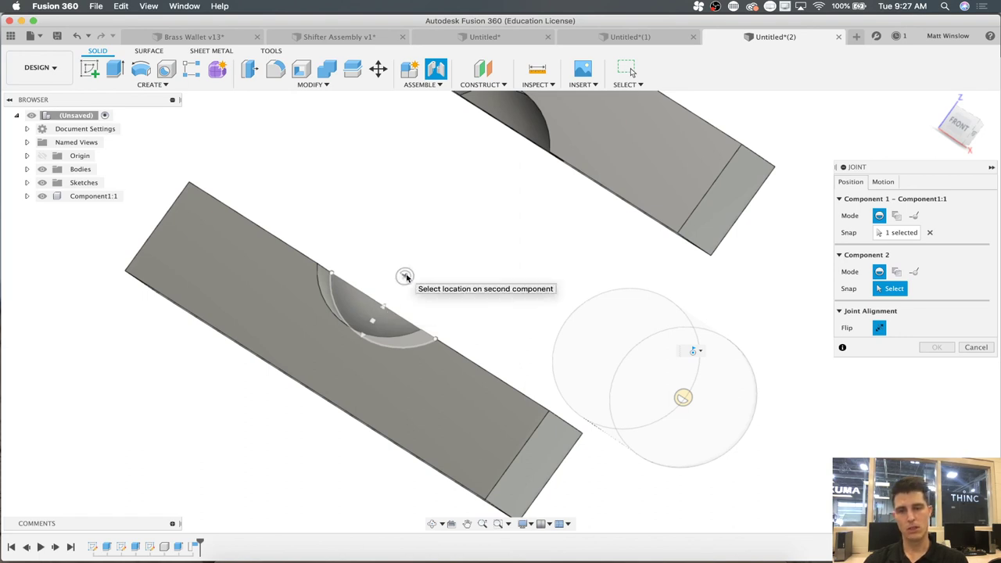
click(405, 276)
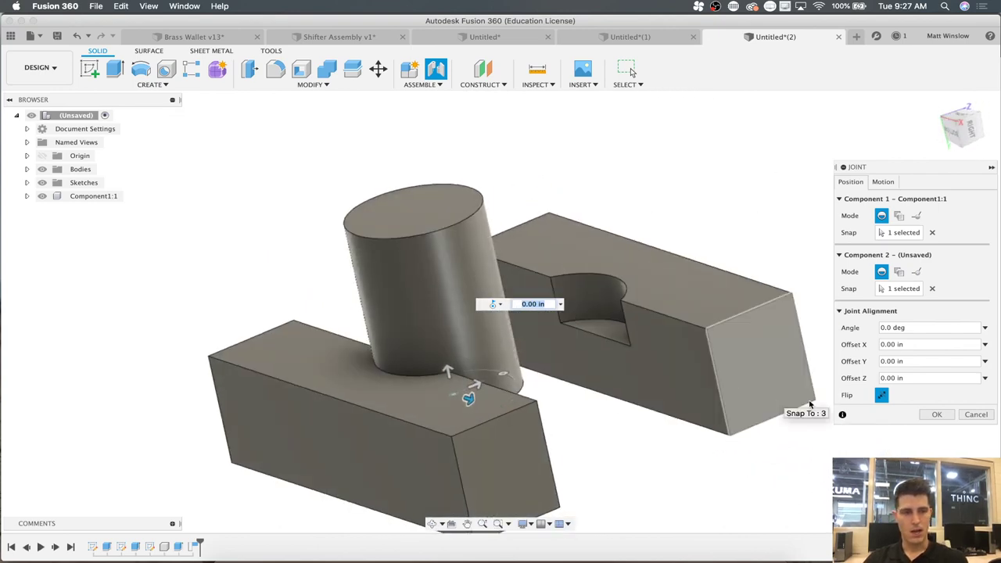
click(936, 414)
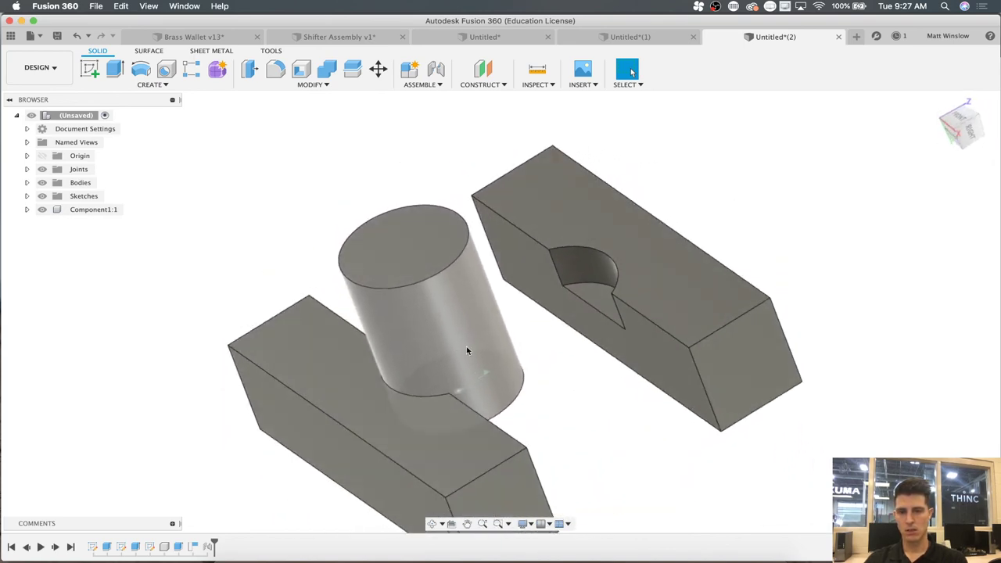
- Rename the cylinder component as Stock
click(86, 210)
click(82, 210)
text(Stock)
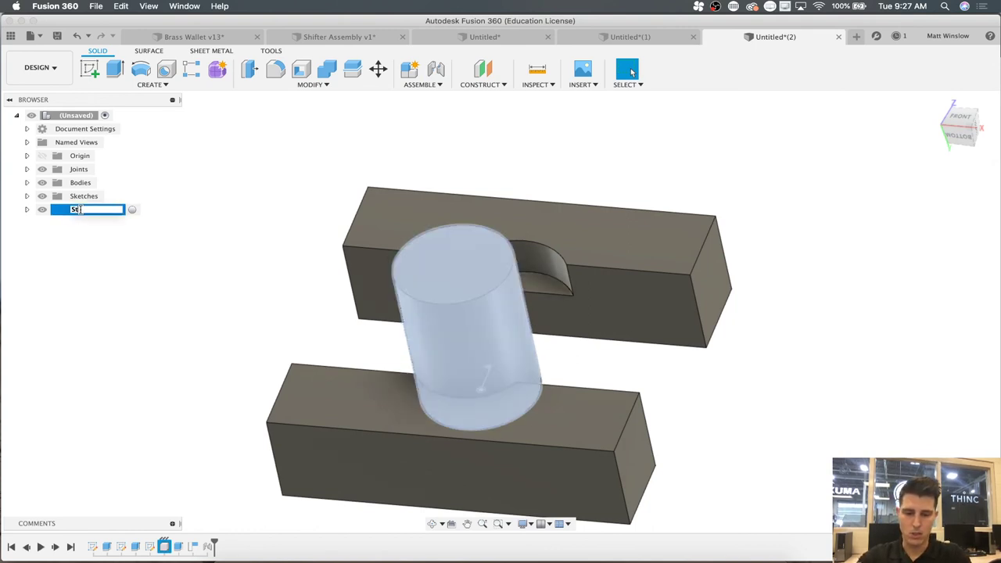
click(152, 244)
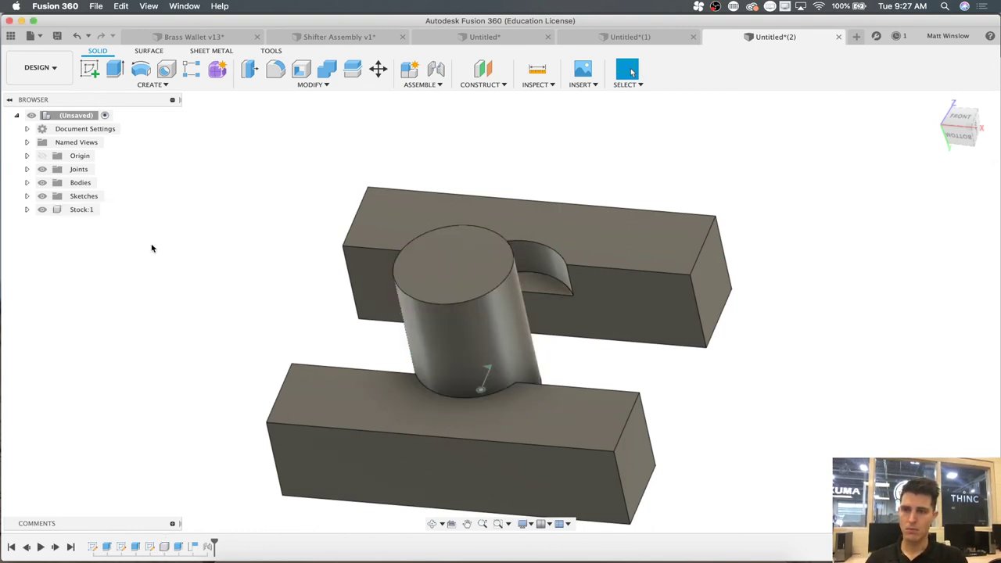
- Hide and redisplay the Stock component to examine the blocks with and without the cylinder from several angles
click(77, 118)
shift+middle_drag(224, 167, 252, 250)
scroll(252, 250, down, 2)
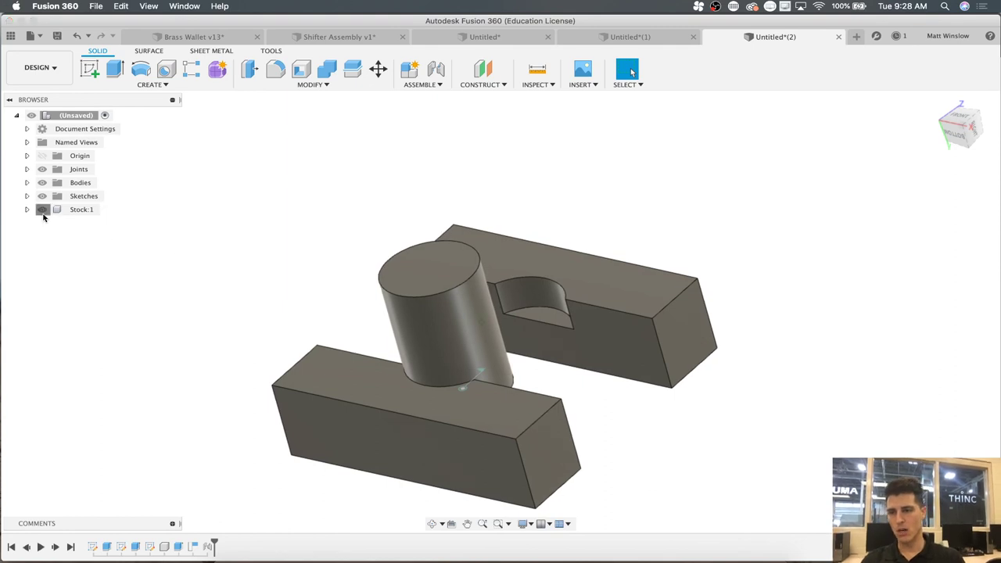
click(42, 210)
shift+middle_drag(113, 241, 294, 250)
click(42, 209)
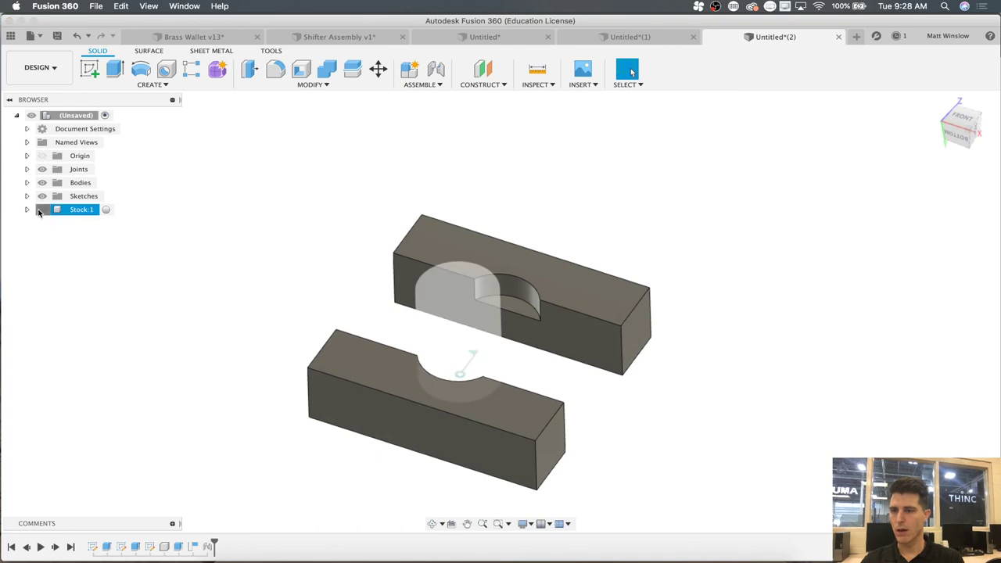
shift+scroll(249, 214, right, 3)
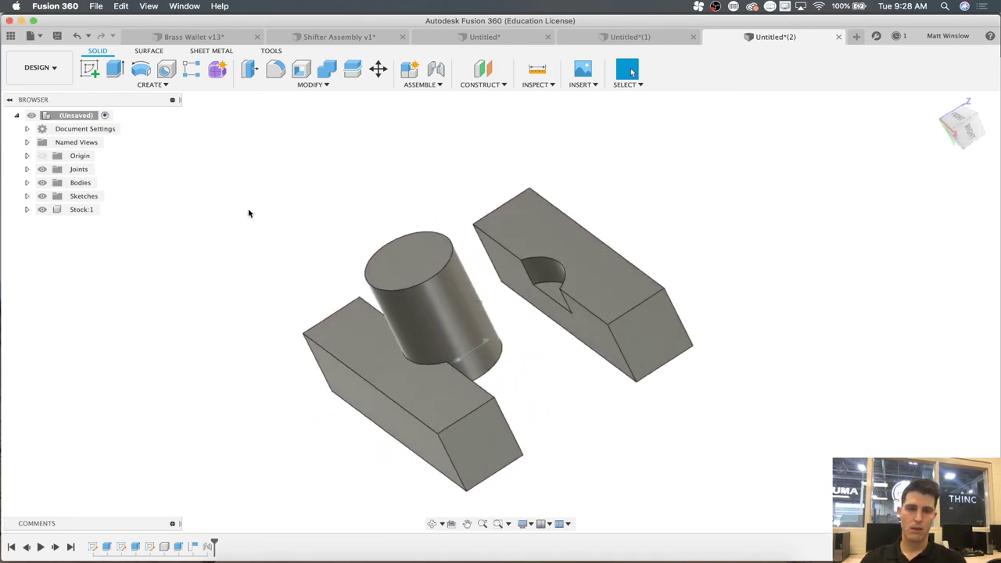
shift+scroll(249, 213, left, 2)
shift+scroll(249, 214, down, 1)
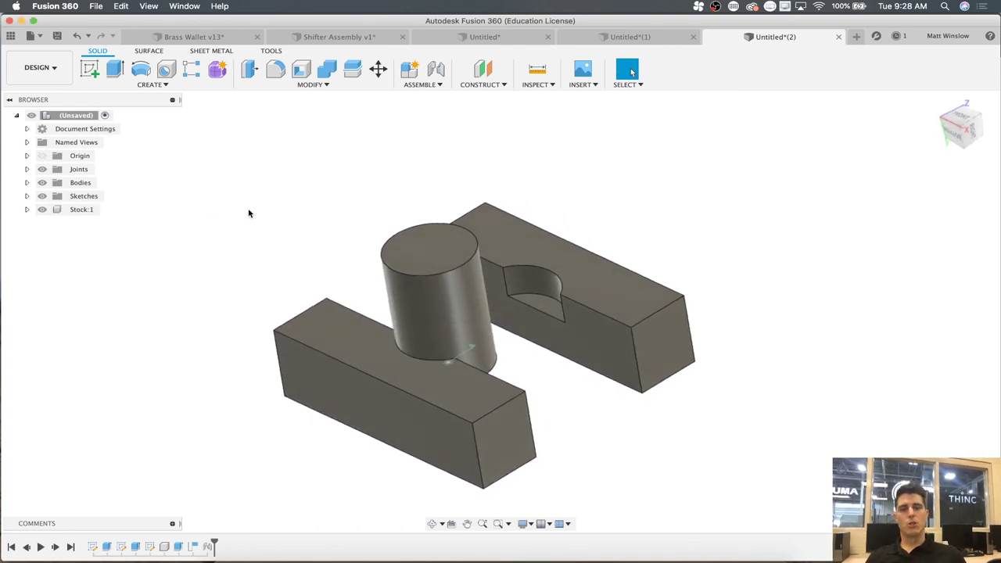